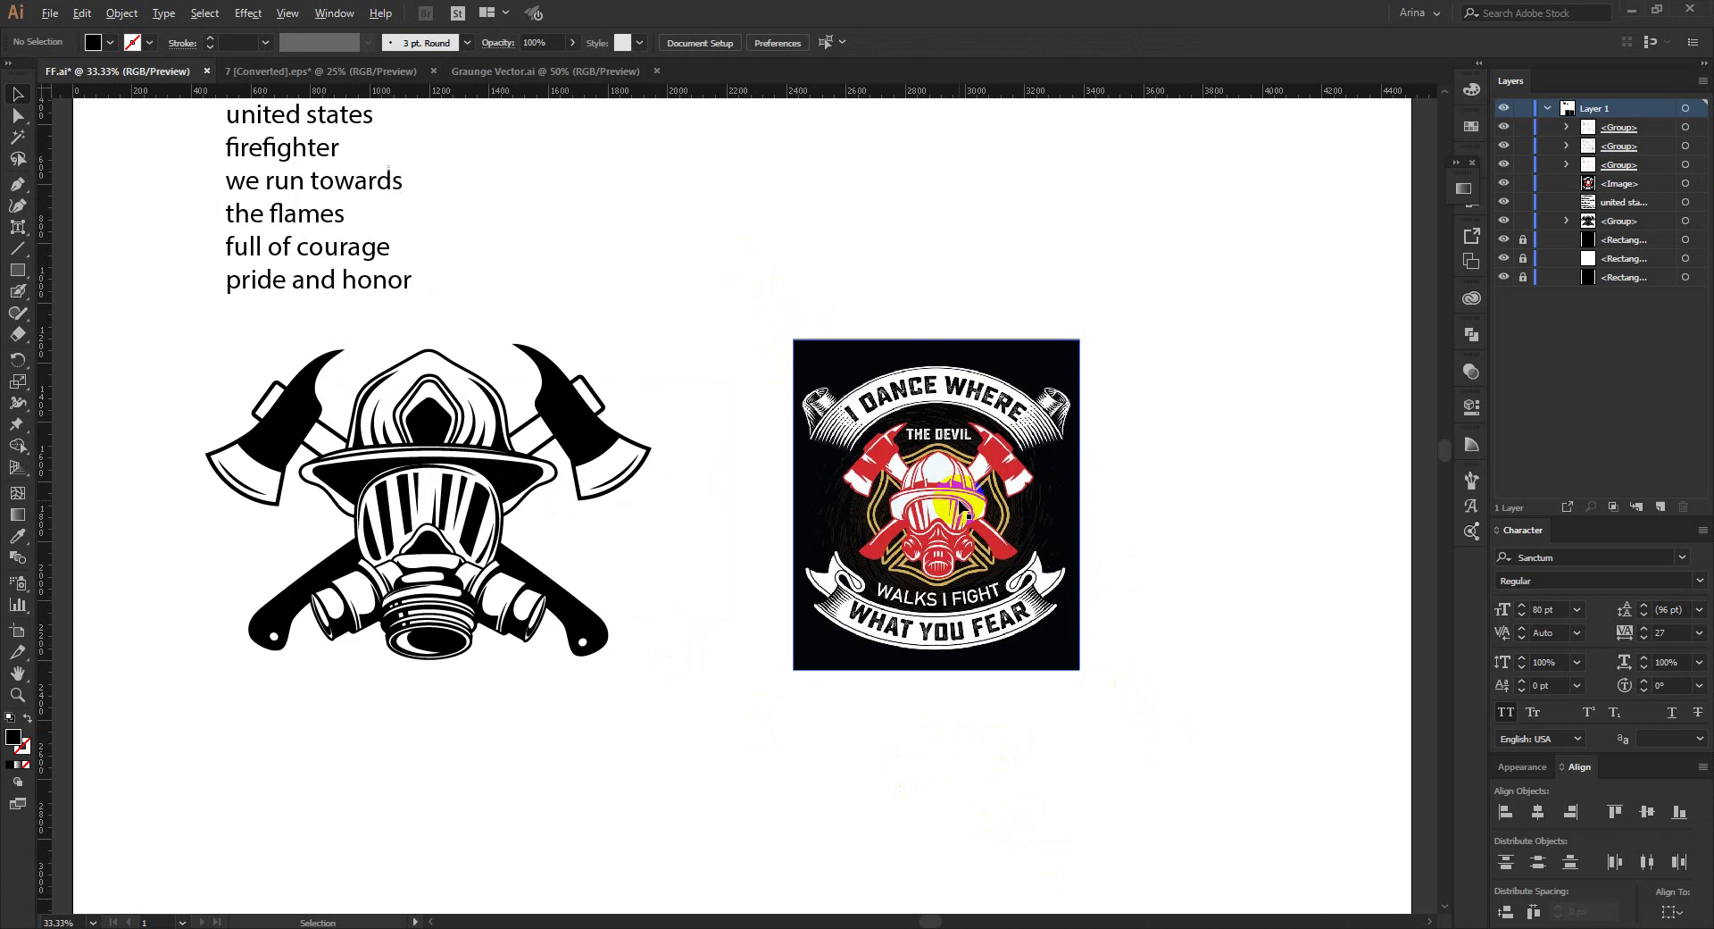
Step: Examine the layout of the "I Dance Where the Devil Walks" reference image, including its banners, lettering and central emblem
drag(604, 198, 1245, 834)
click(1279, 872)
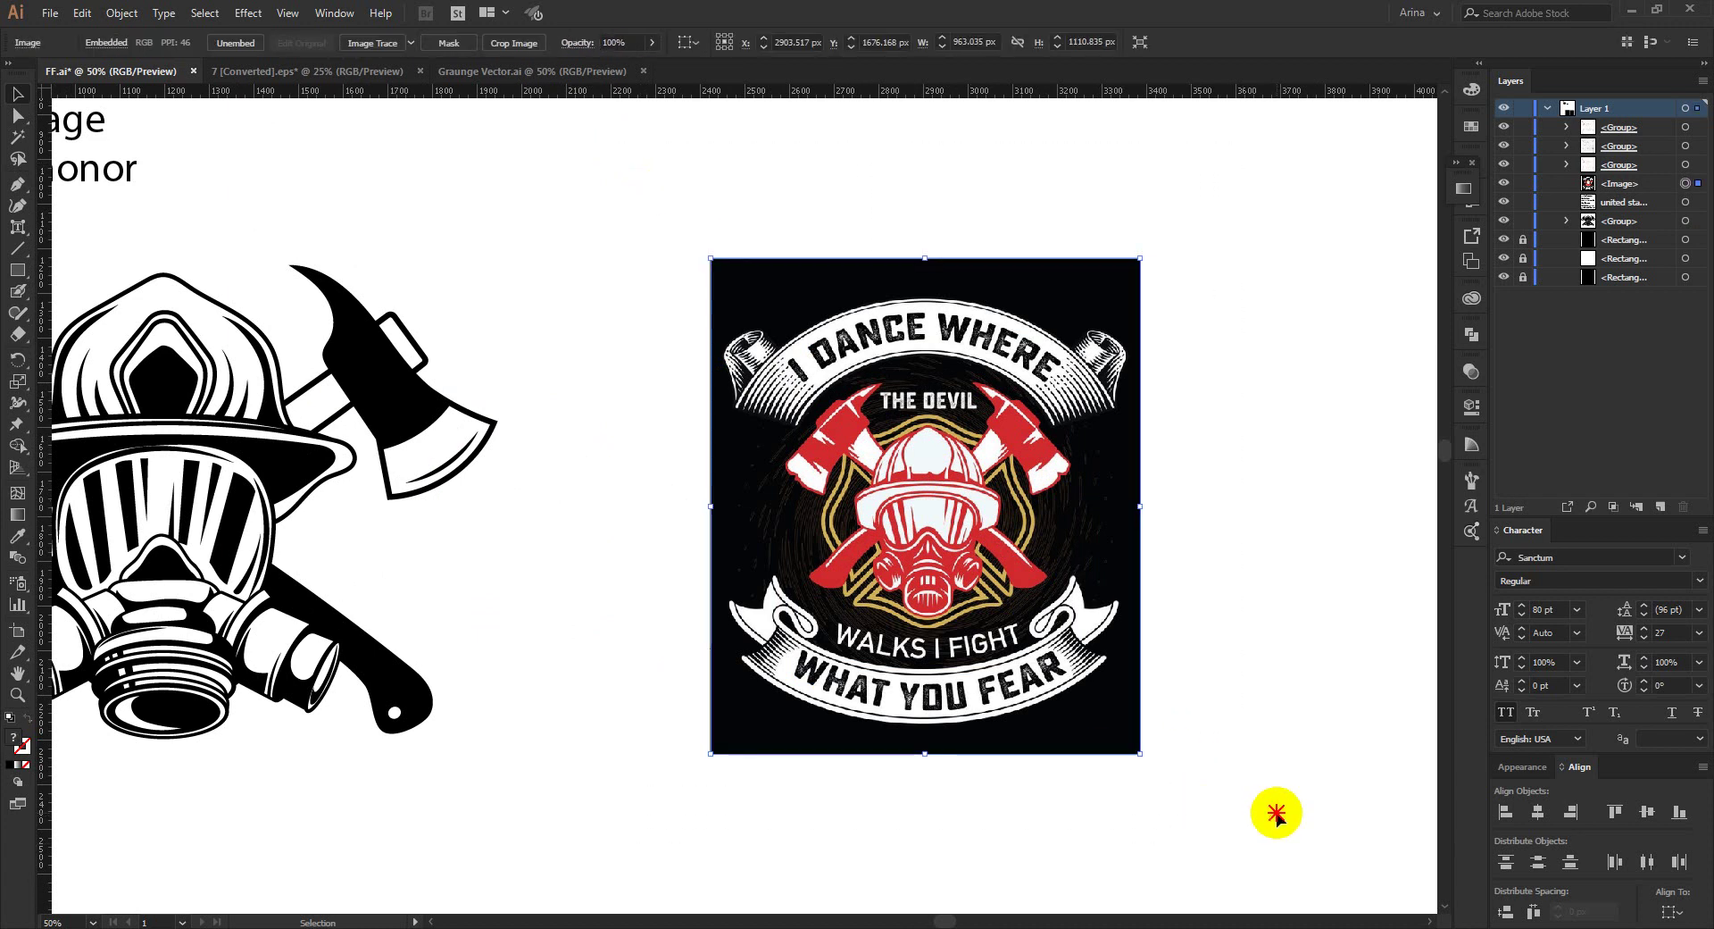
click(1276, 815)
drag(598, 195, 1242, 823)
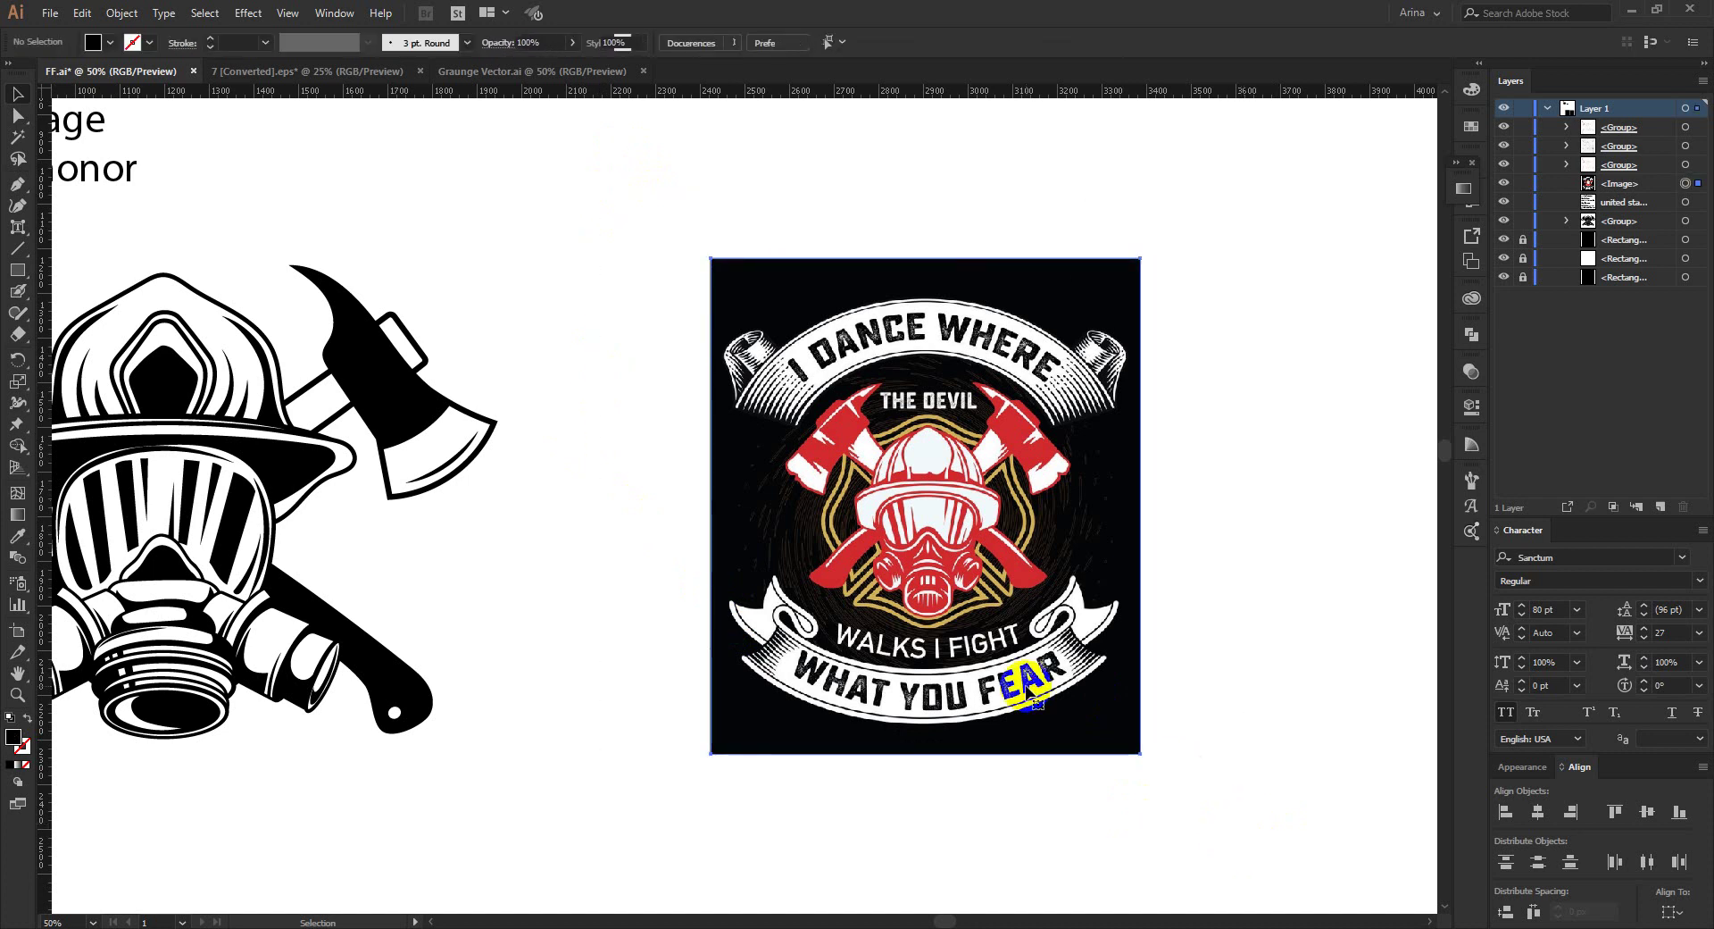
click(928, 540)
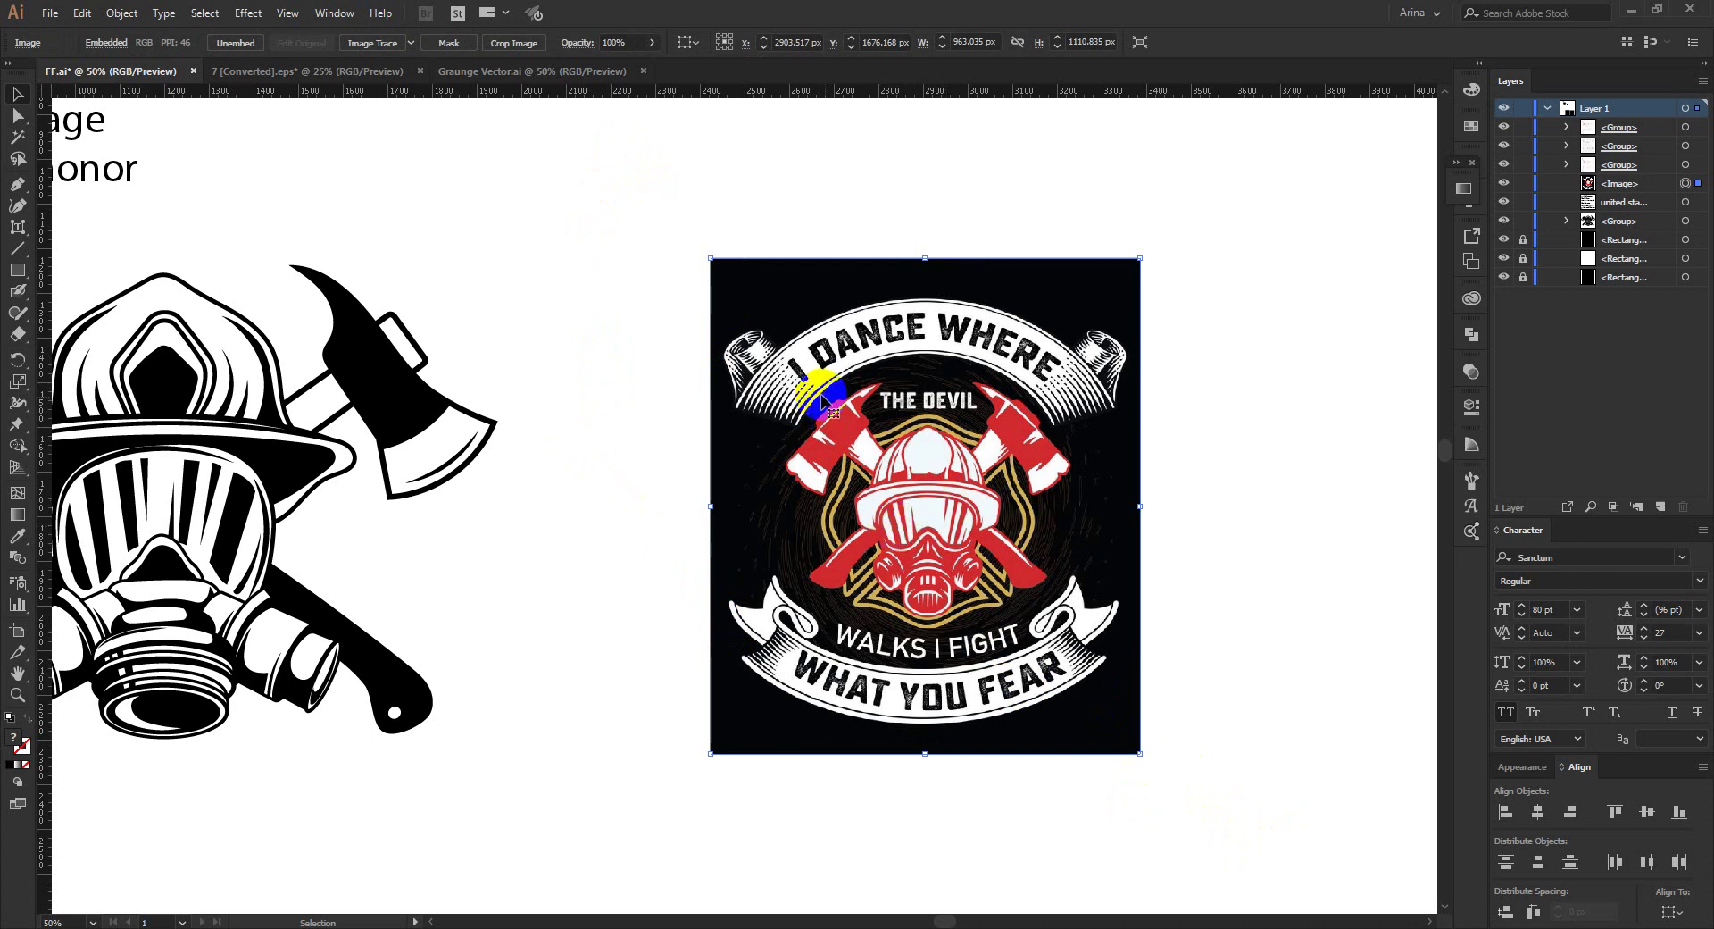
click(705, 371)
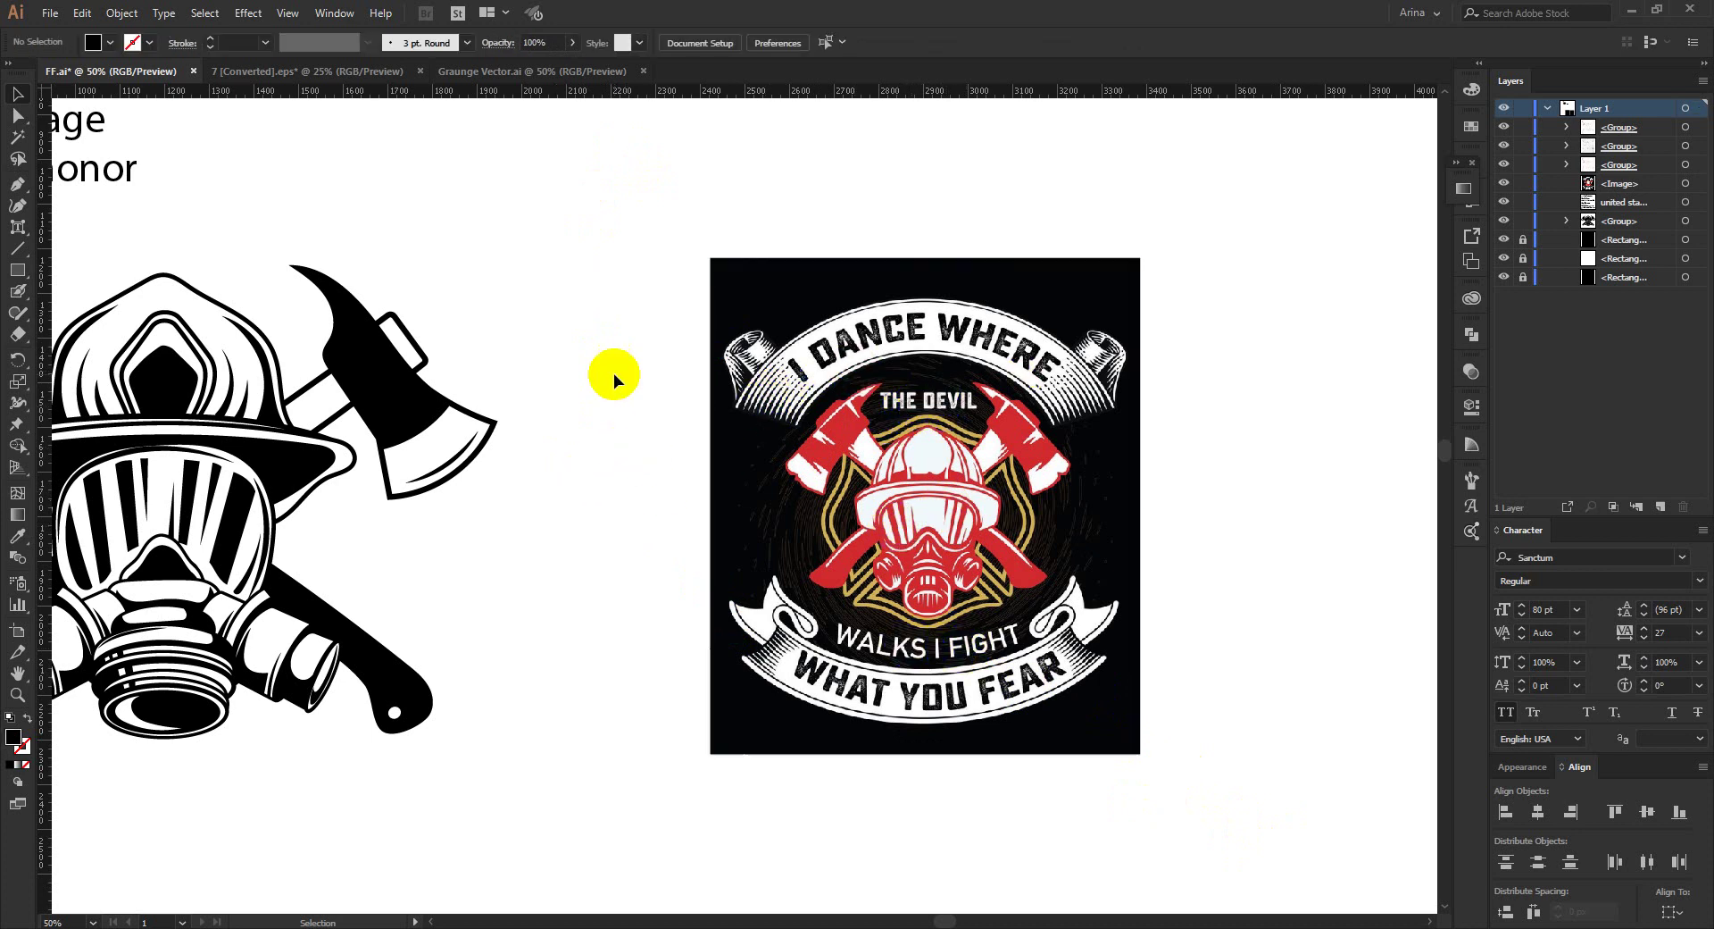
drag(651, 211, 1259, 848)
click(948, 612)
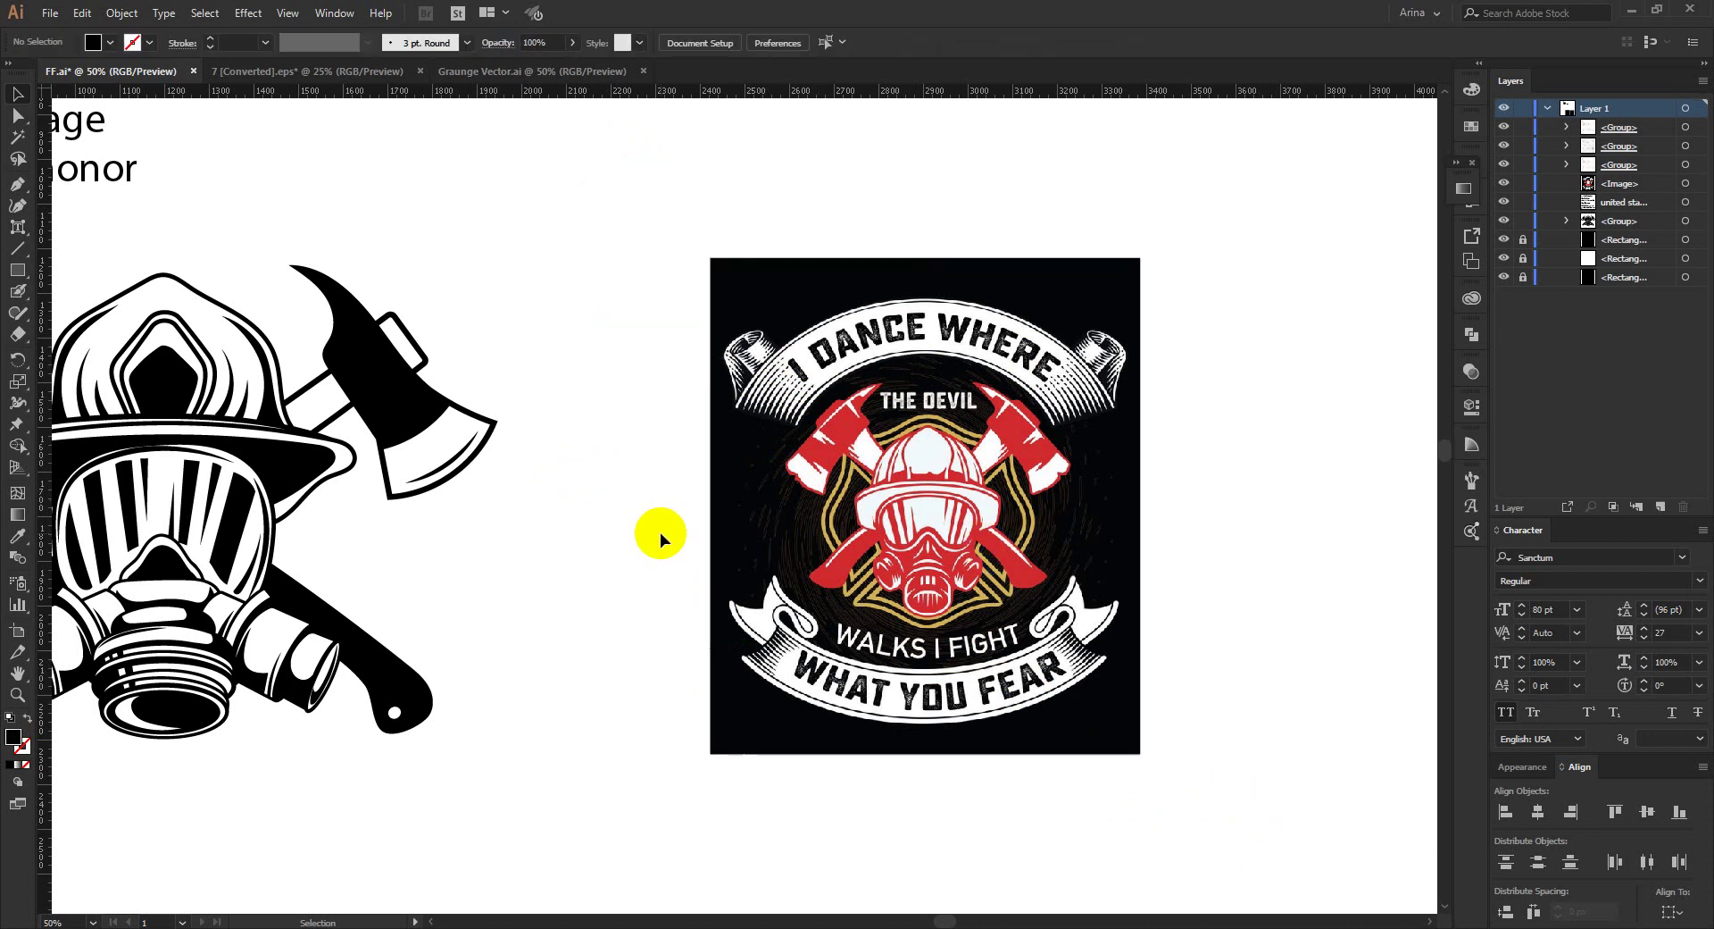
drag(669, 225, 1257, 877)
Step: Move the black-and-white helmet, mask and crossed axes artwork to the right, close beside the reference image
drag(204, 503, 402, 507)
click(610, 597)
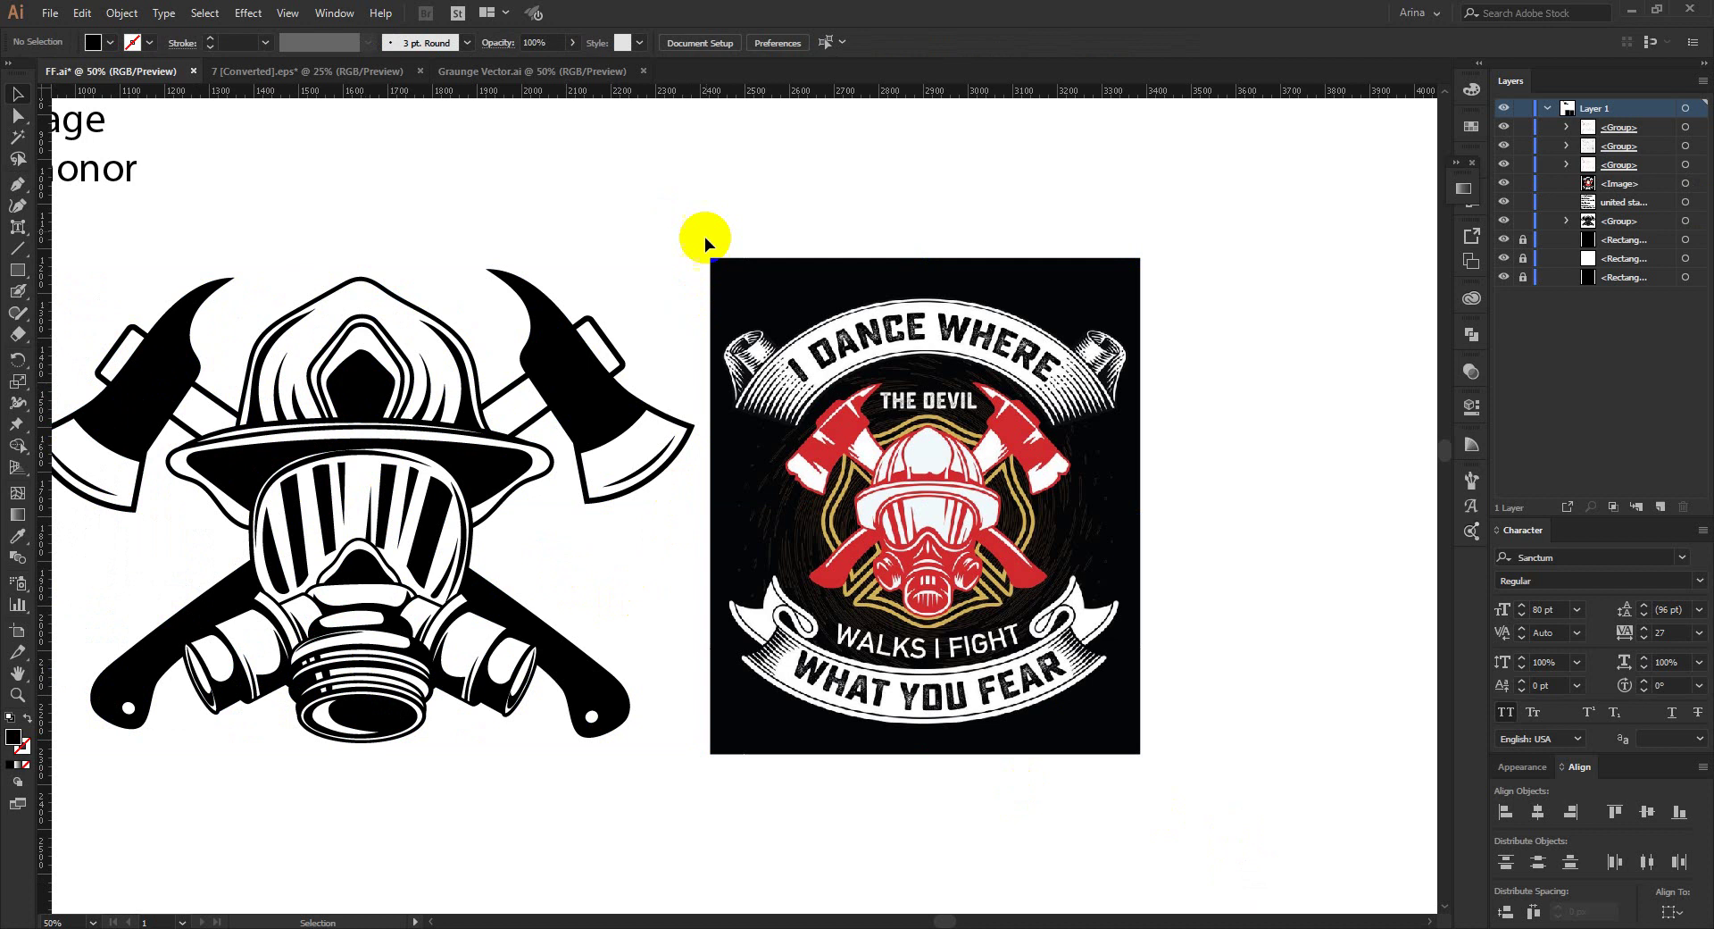
Step: Mark the outer side edges of the reference image's banners with two vertical guides to check the design's overall width
drag(702, 219, 1183, 810)
click(1123, 820)
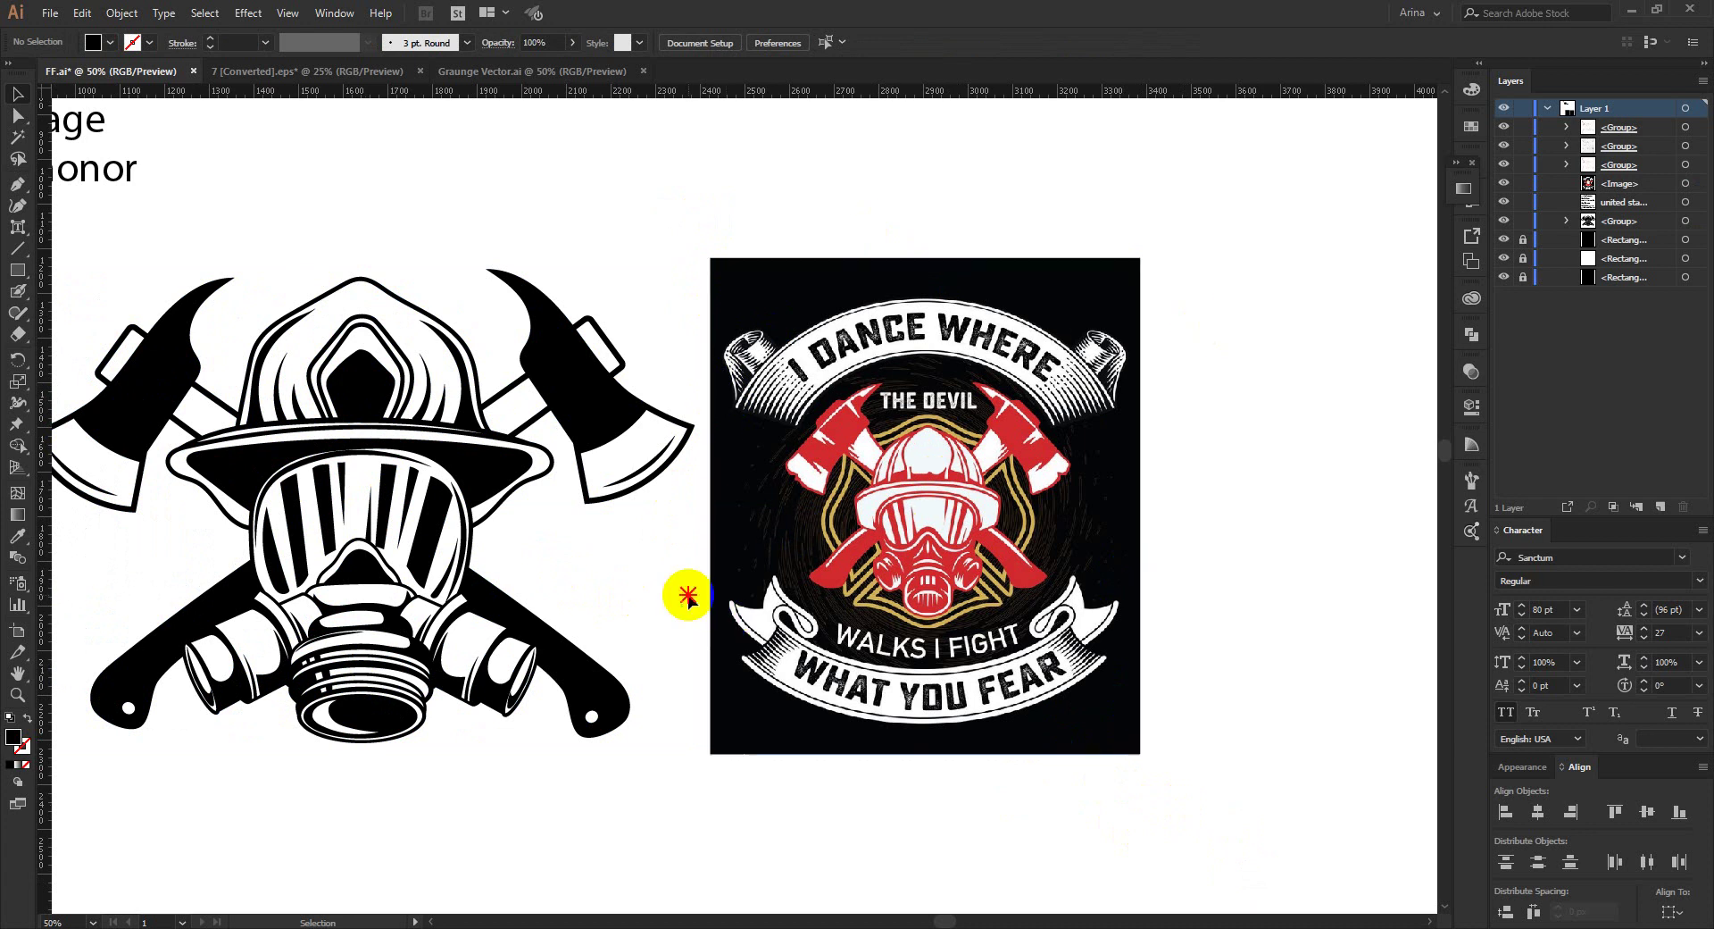
click(855, 572)
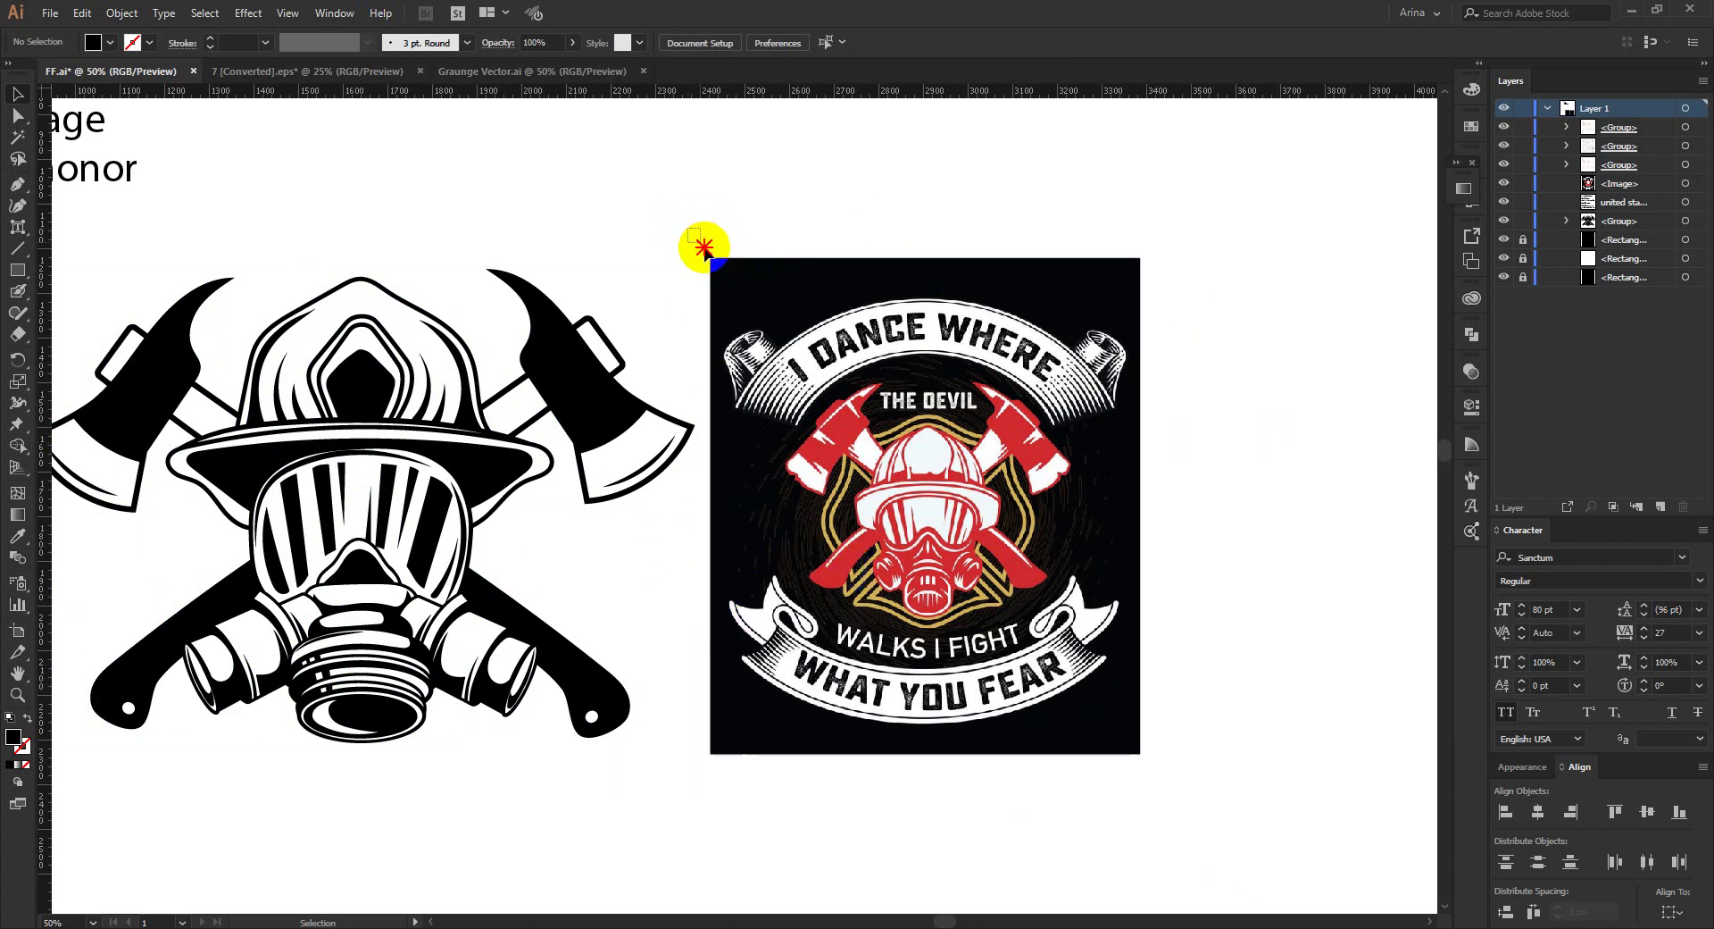
drag(689, 230, 1197, 826)
click(1197, 827)
drag(689, 217, 1172, 796)
click(1177, 795)
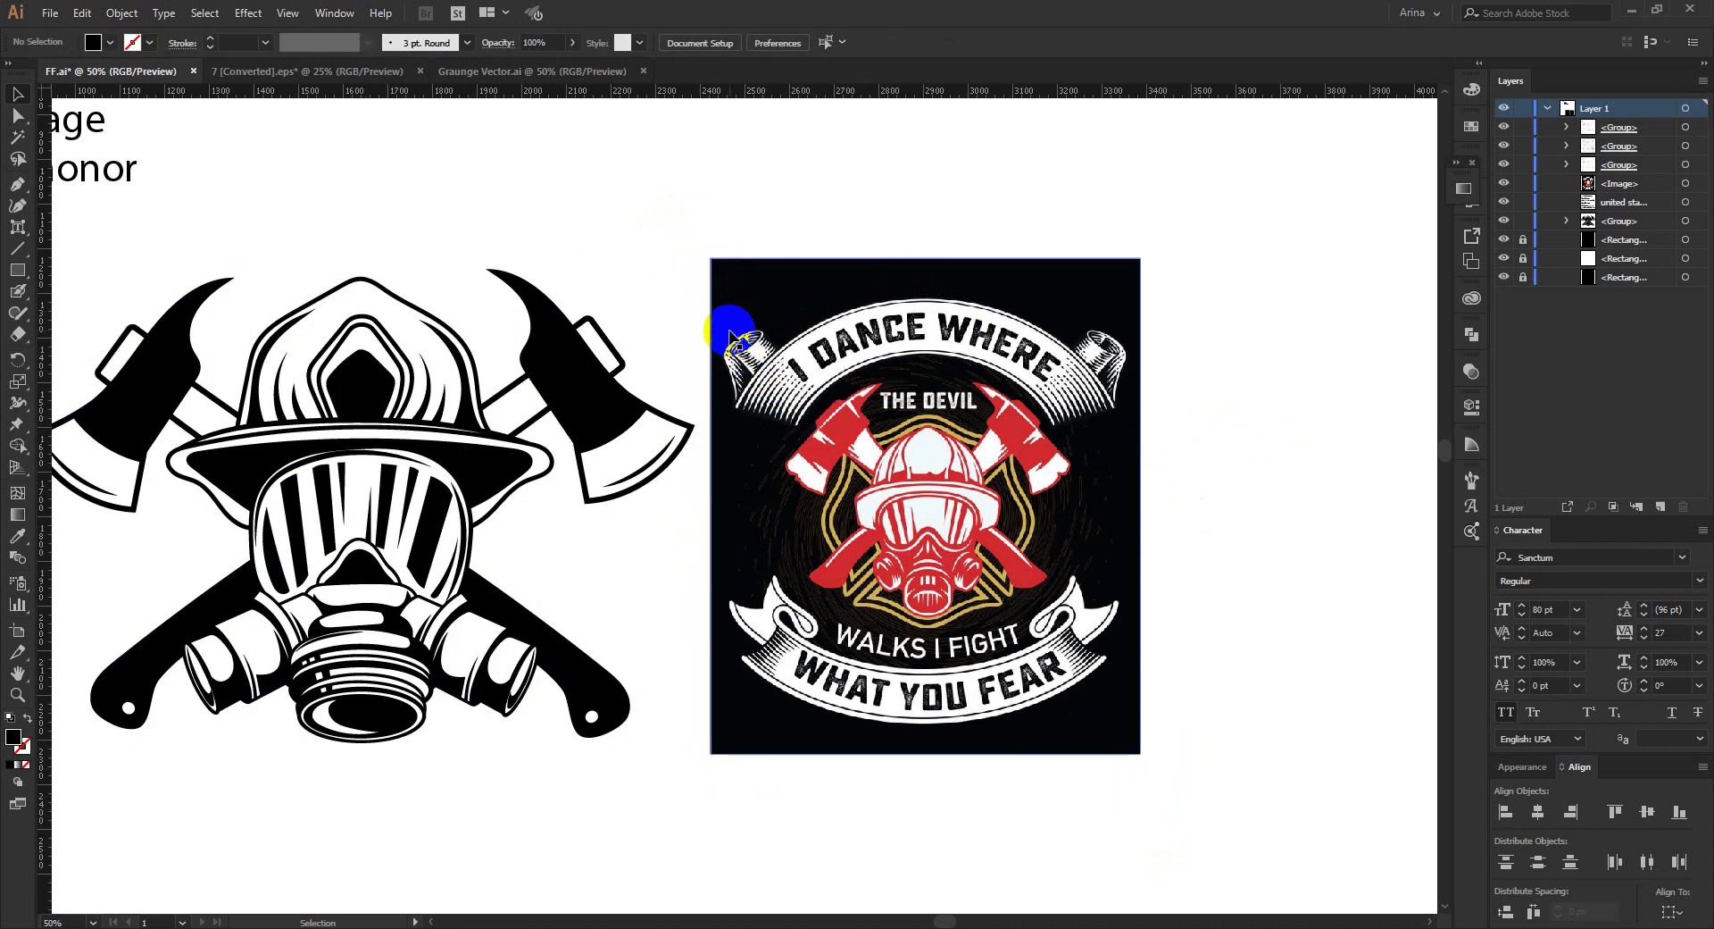
drag(758, 93, 1125, 471)
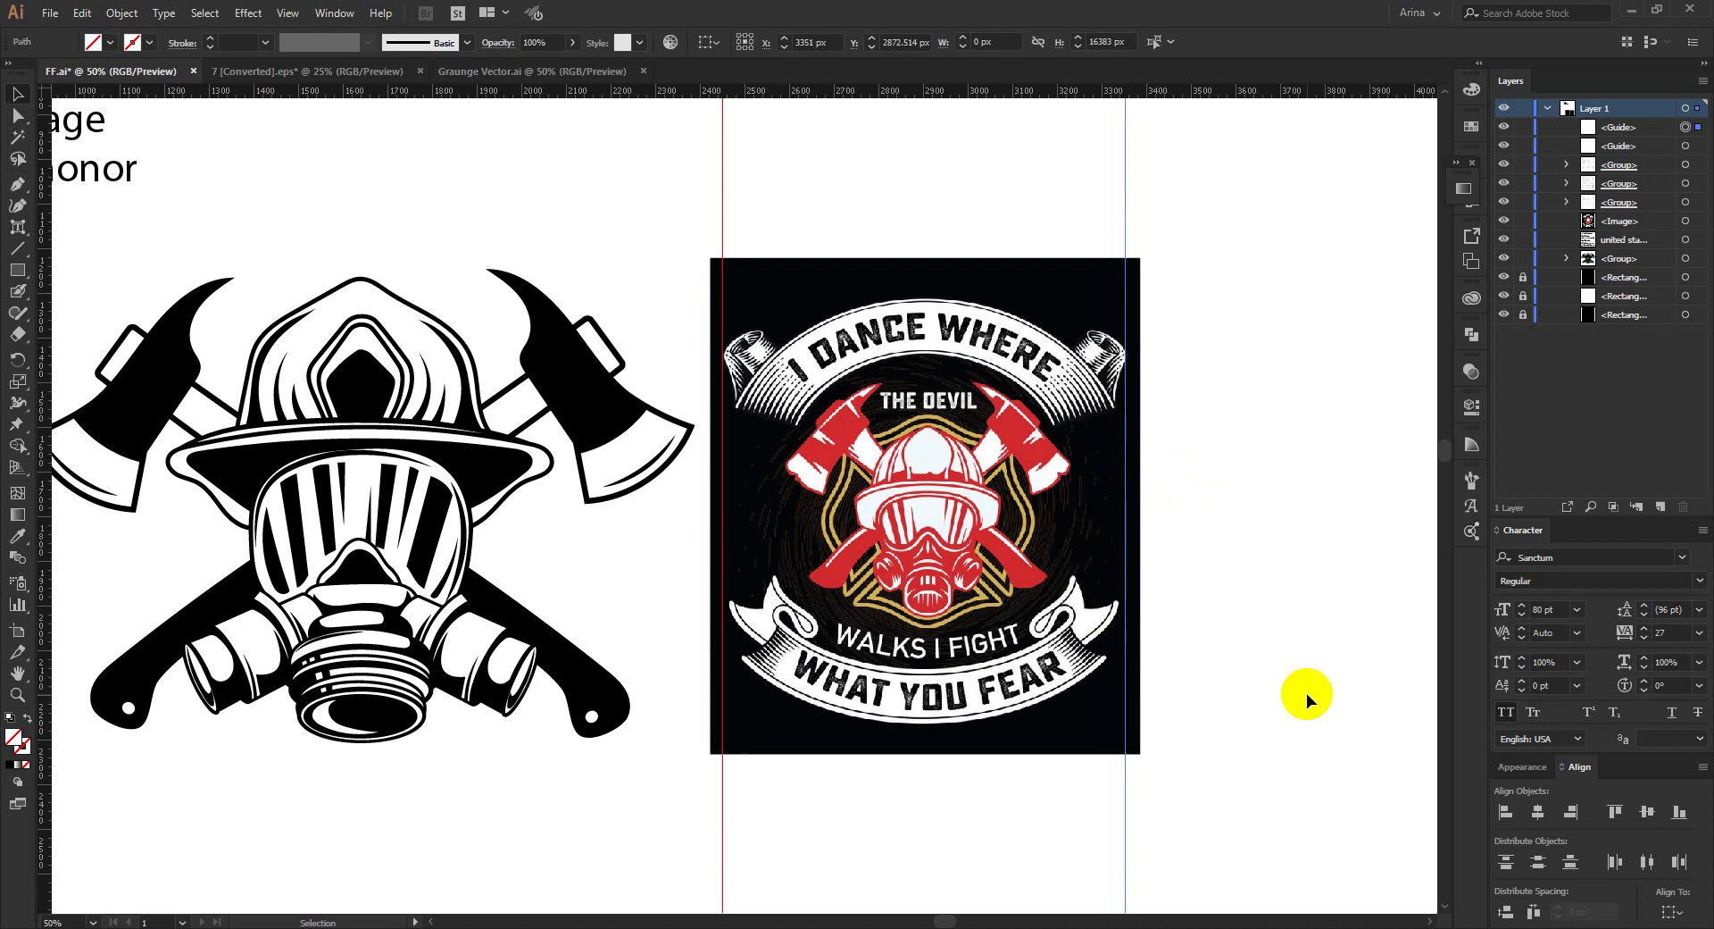
click(1224, 574)
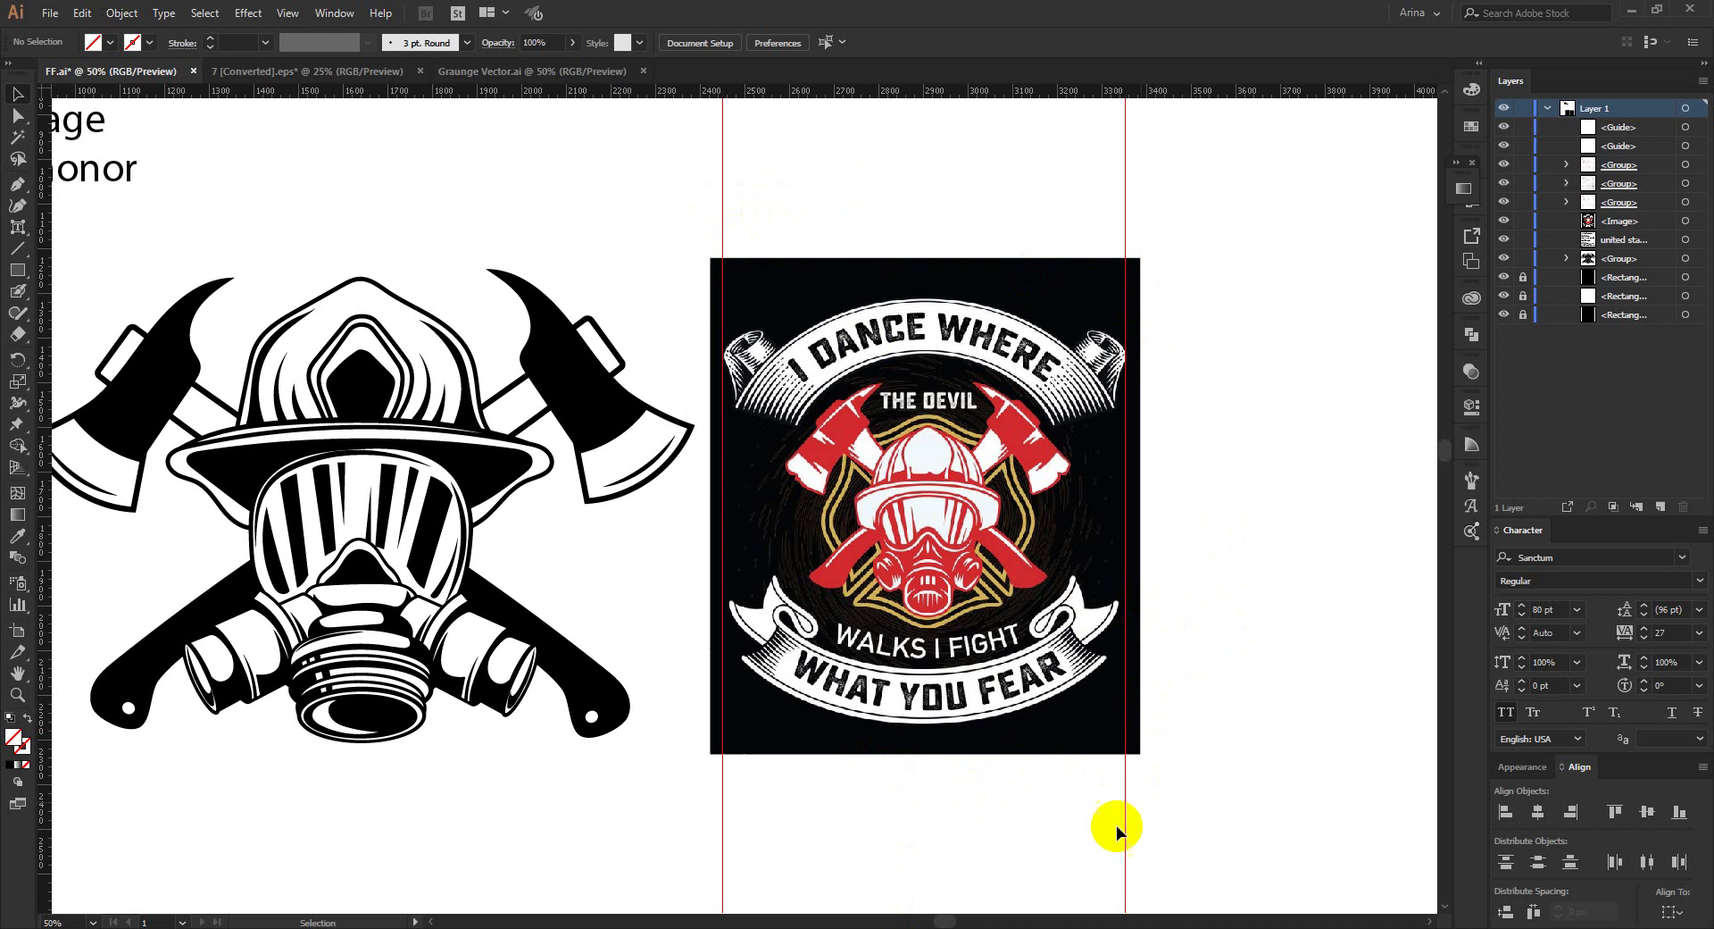
Step: Move the helmet, mask and crossed axes artwork left, away from the reference image and below the slogan text
scroll(982, 716, down, 2)
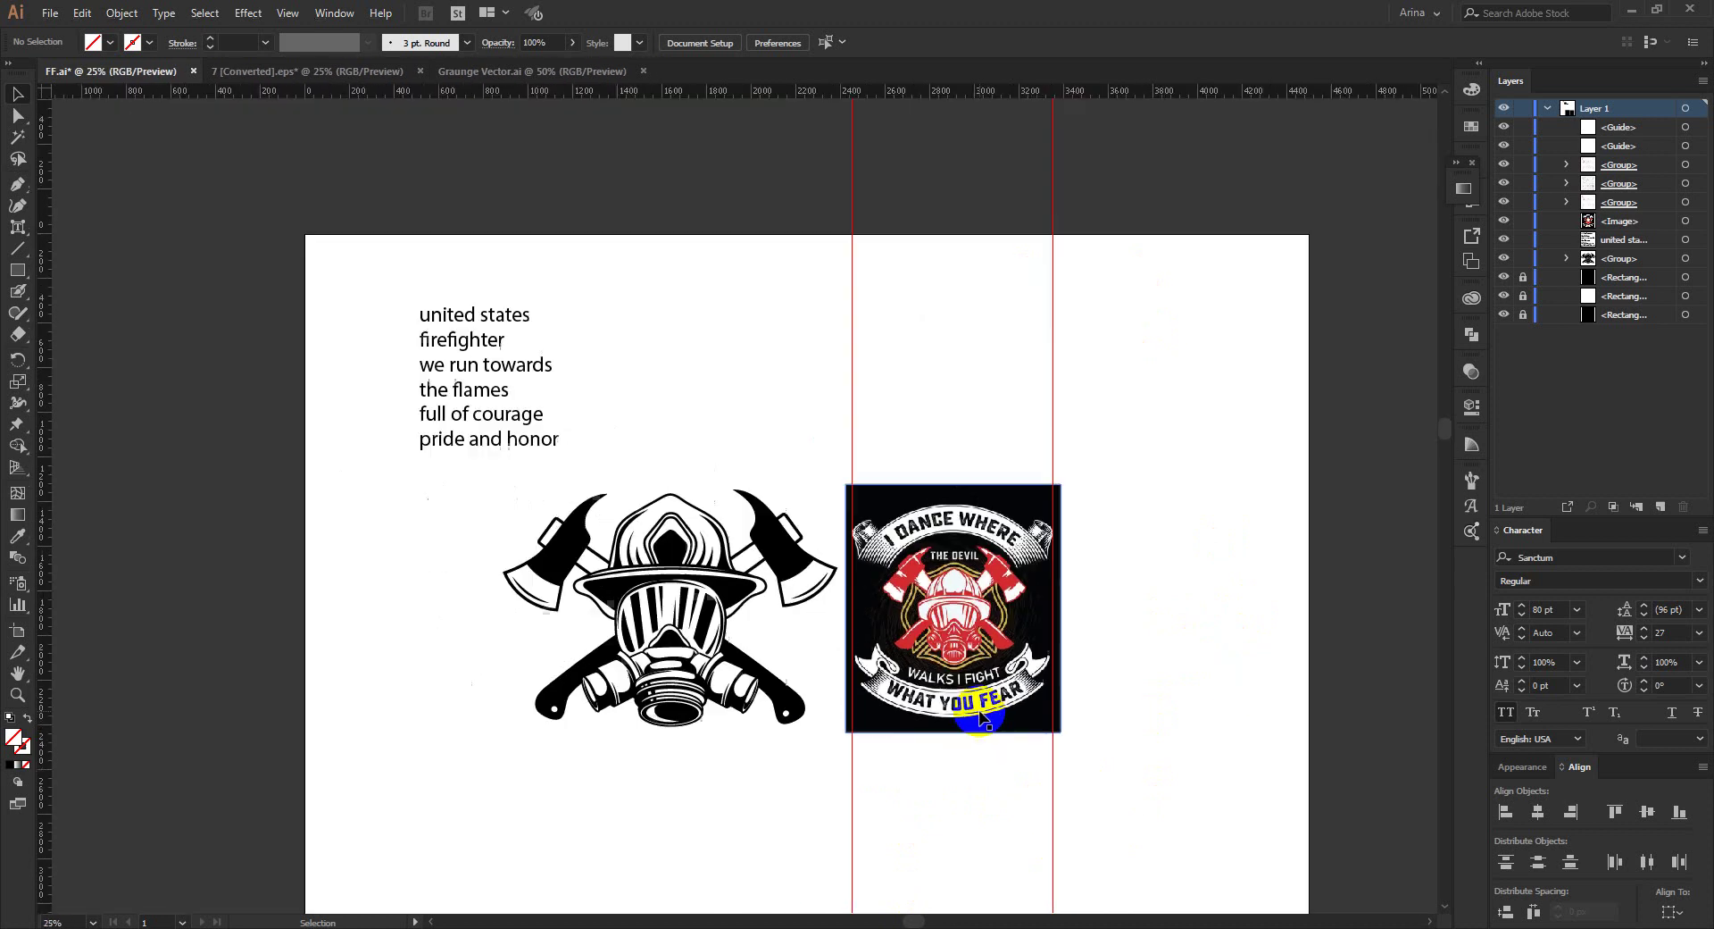
drag(785, 571, 748, 411)
drag(719, 465, 678, 498)
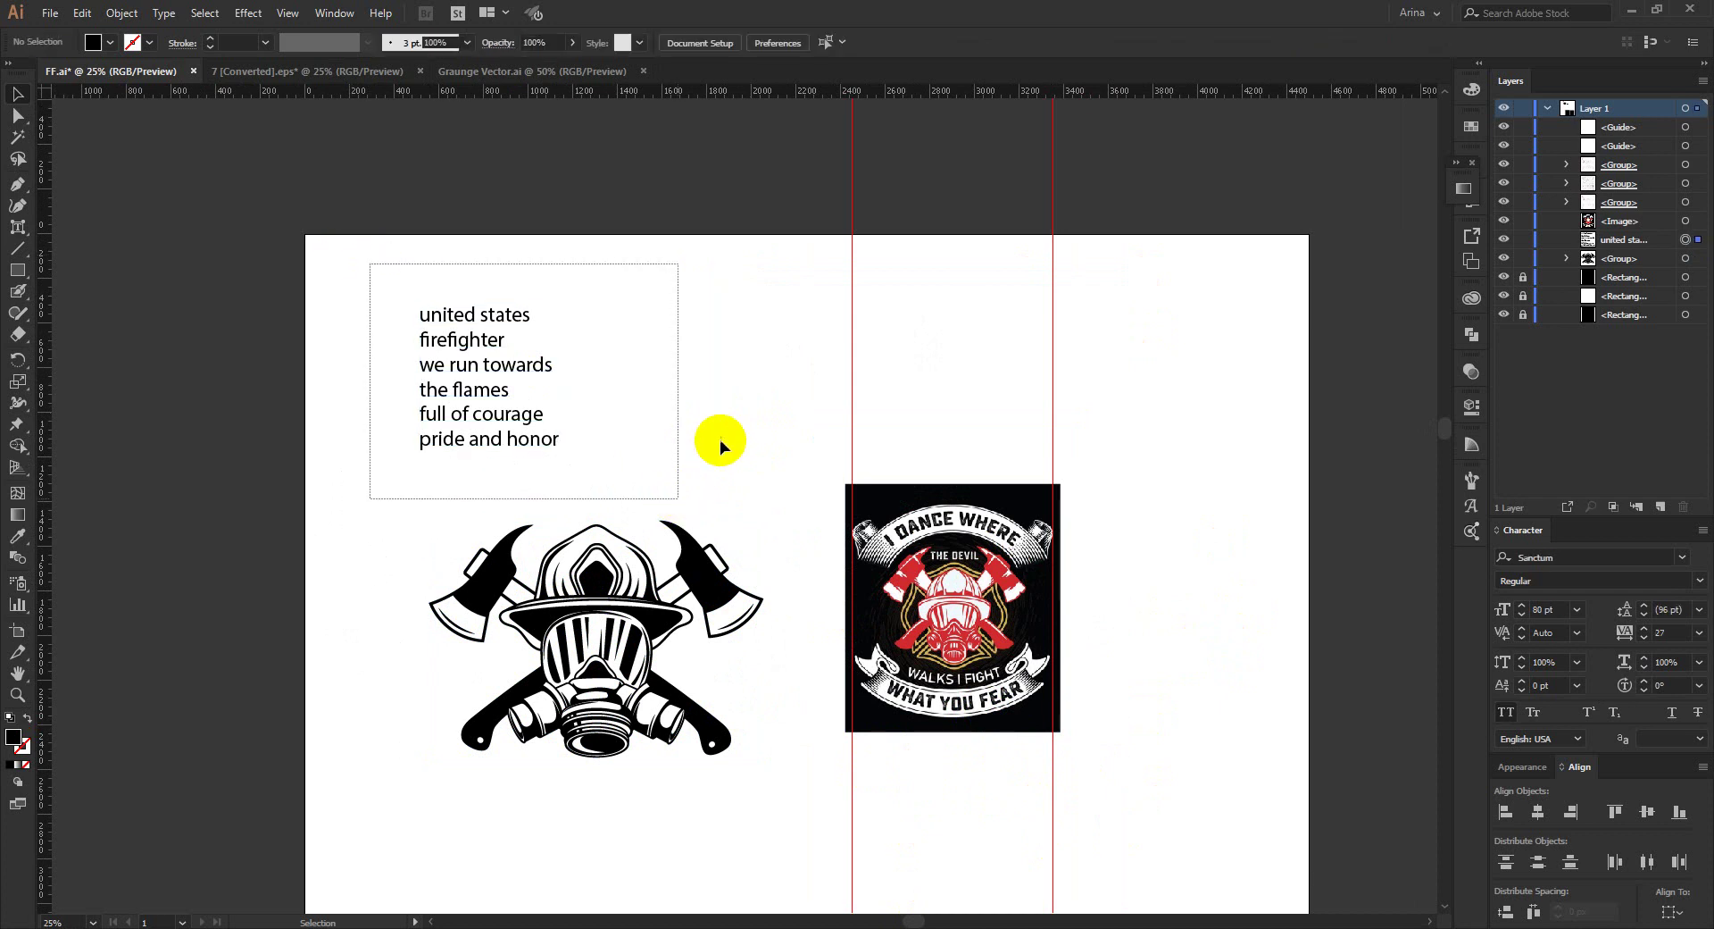
click(774, 479)
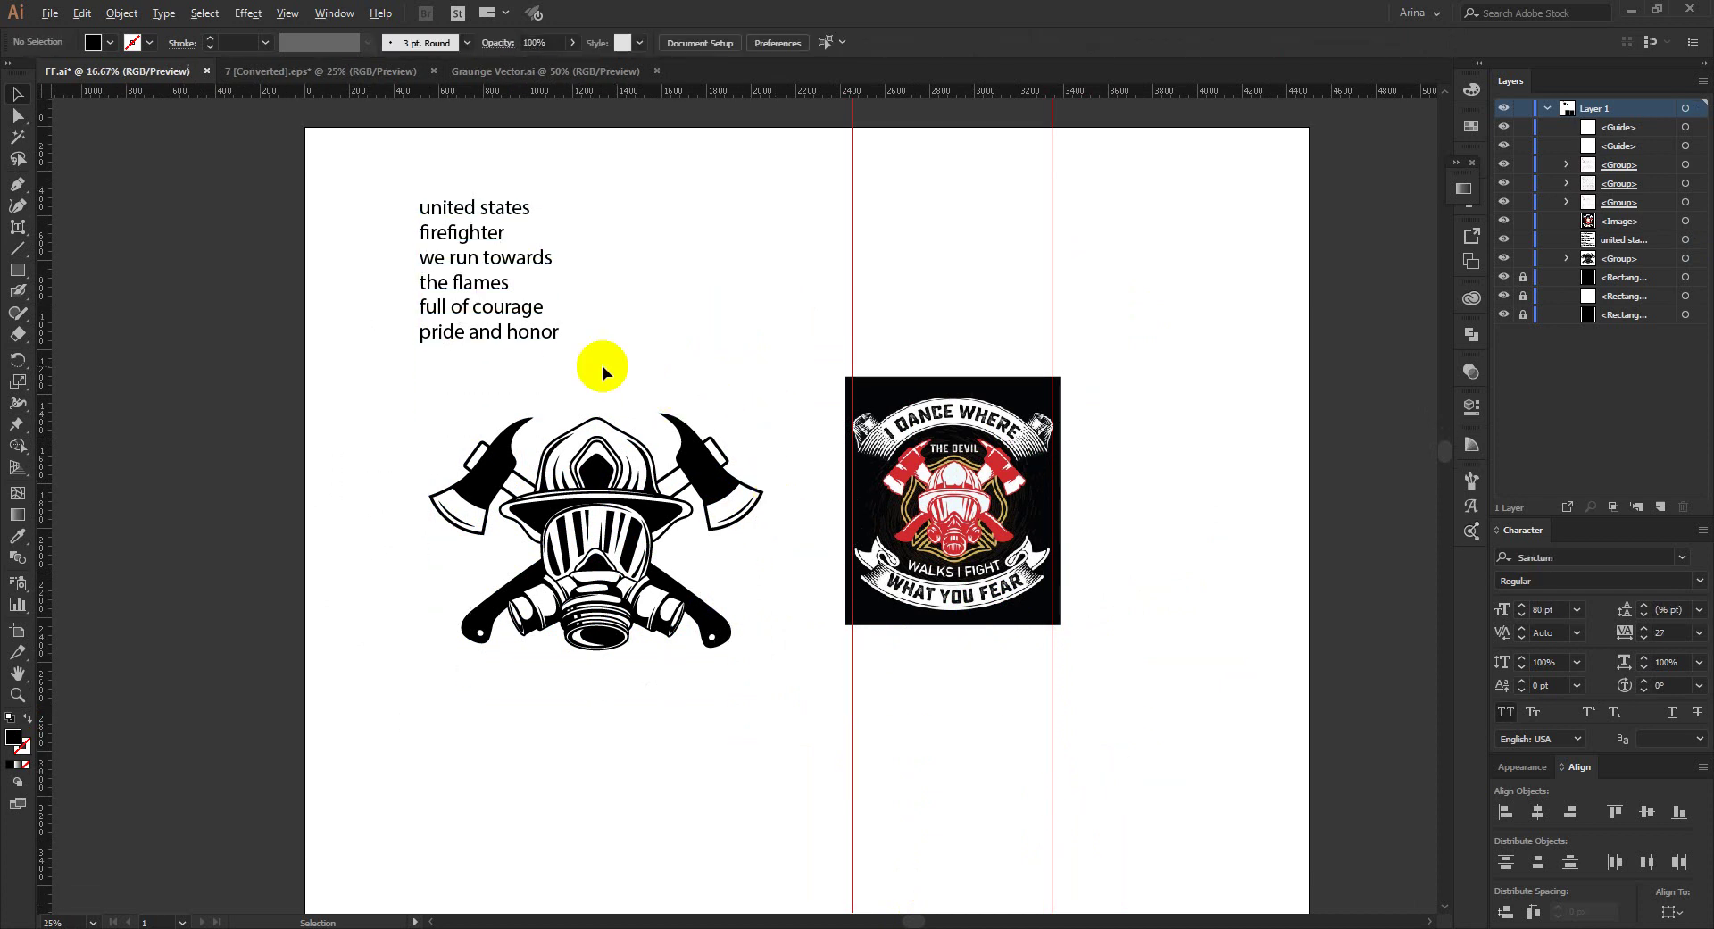
Step: Delete the reference image together with the two vertical guides crossing it
scroll(601, 367, down, 1)
drag(702, 293, 989, 509)
drag(988, 322, 770, 537)
key(Delete)
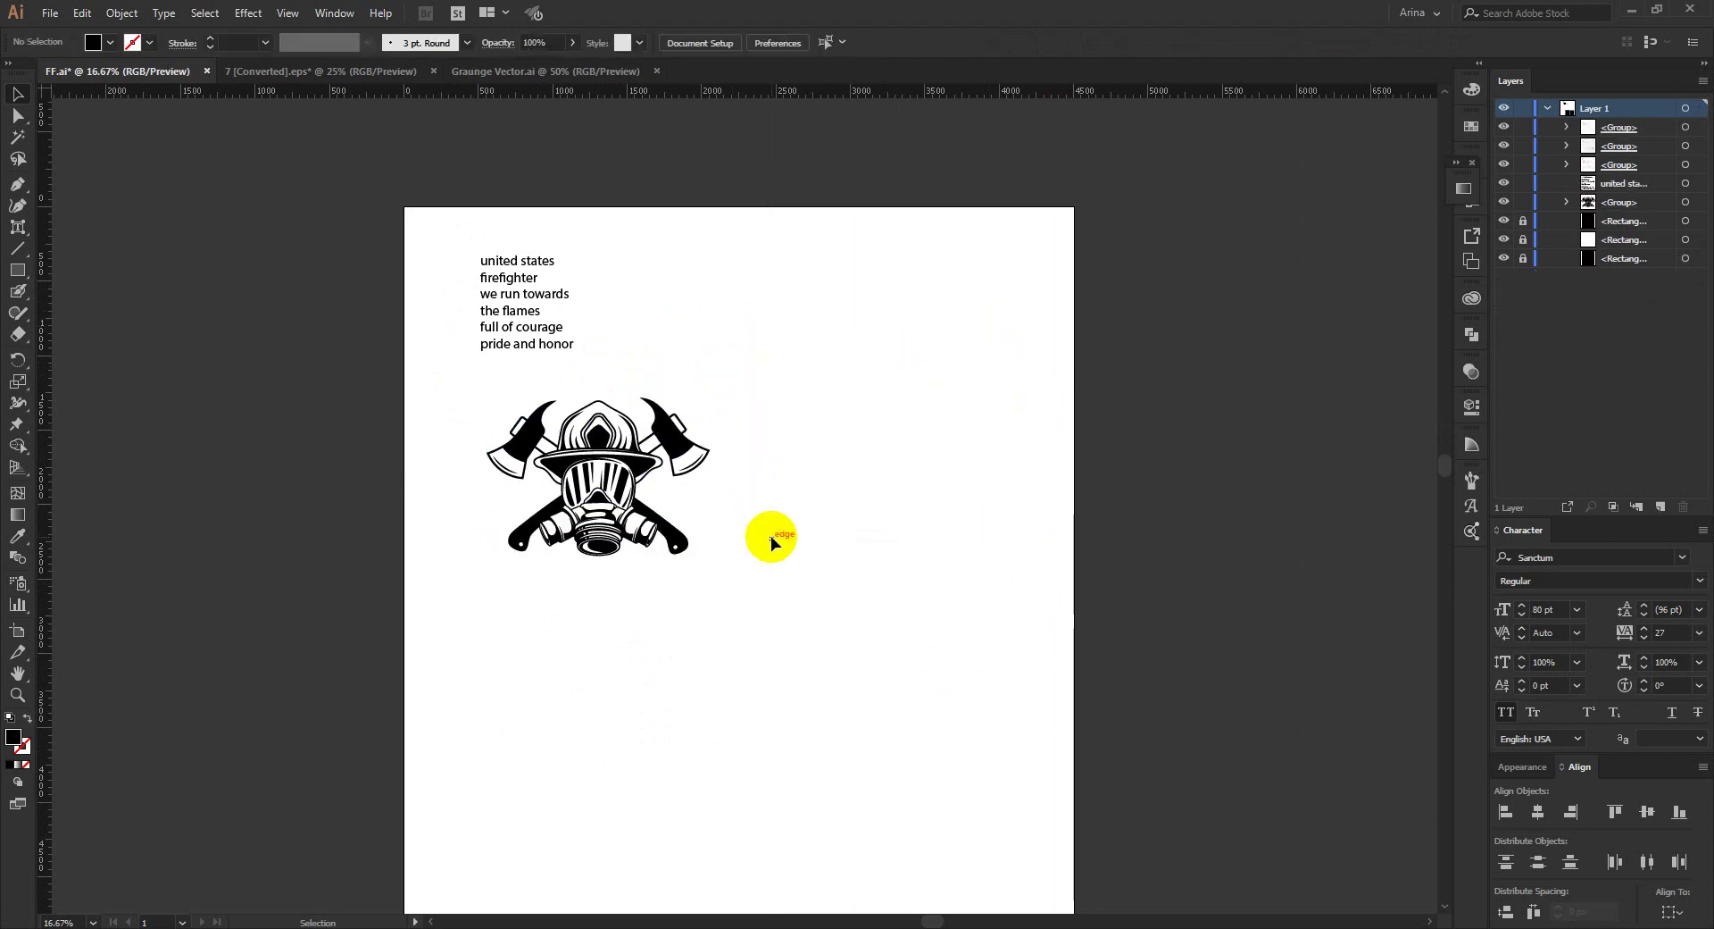
Step: Place a copy of the black-and-white Firefighter design from below the artboard onto the artboard's empty lower area
key(ctrl+minus)
scroll(773, 534, down, 3)
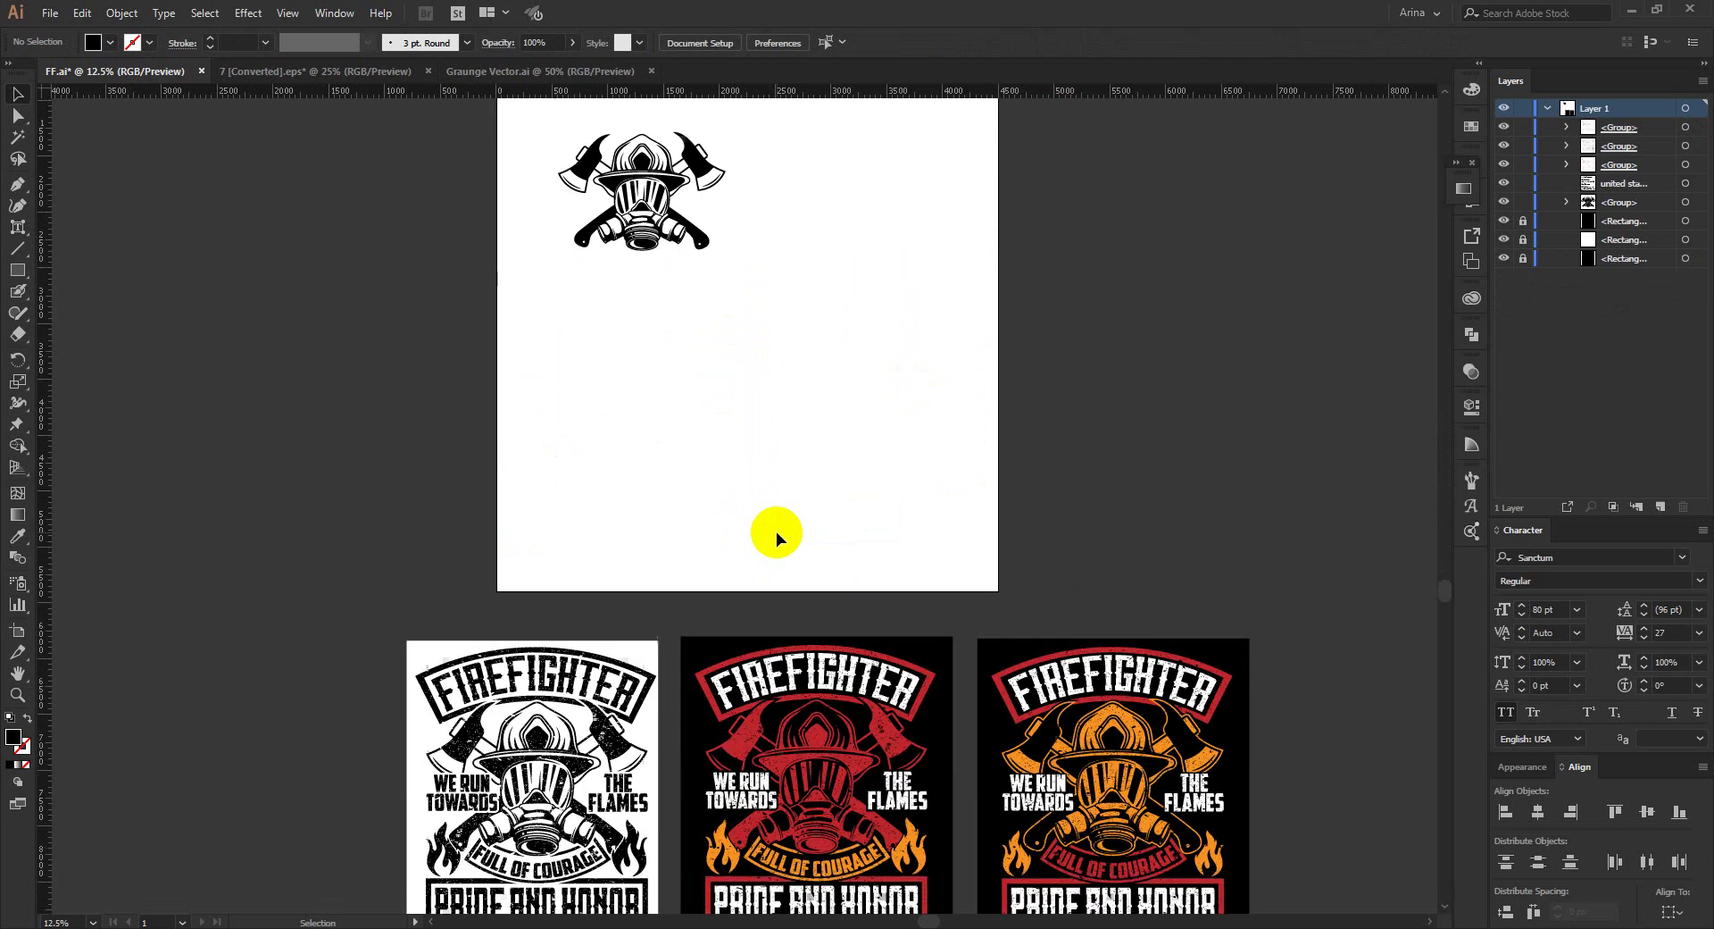
scroll(775, 536, down, 1)
scroll(776, 534, down, 2)
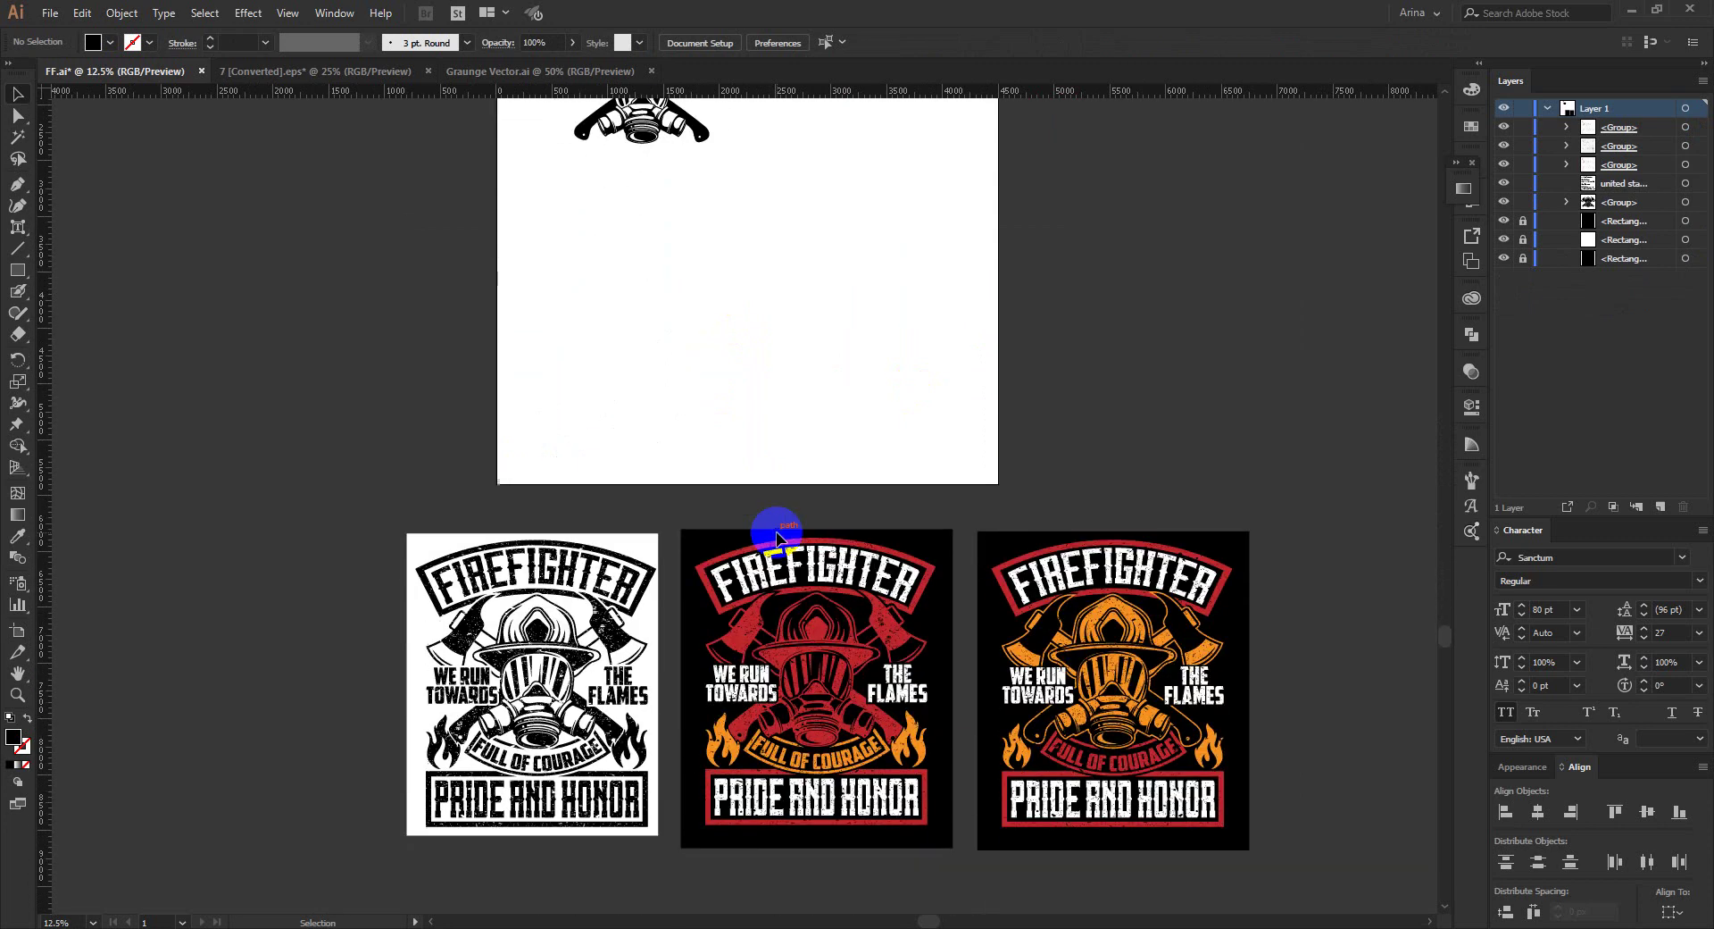
drag(333, 489, 669, 829)
drag(626, 730, 893, 373)
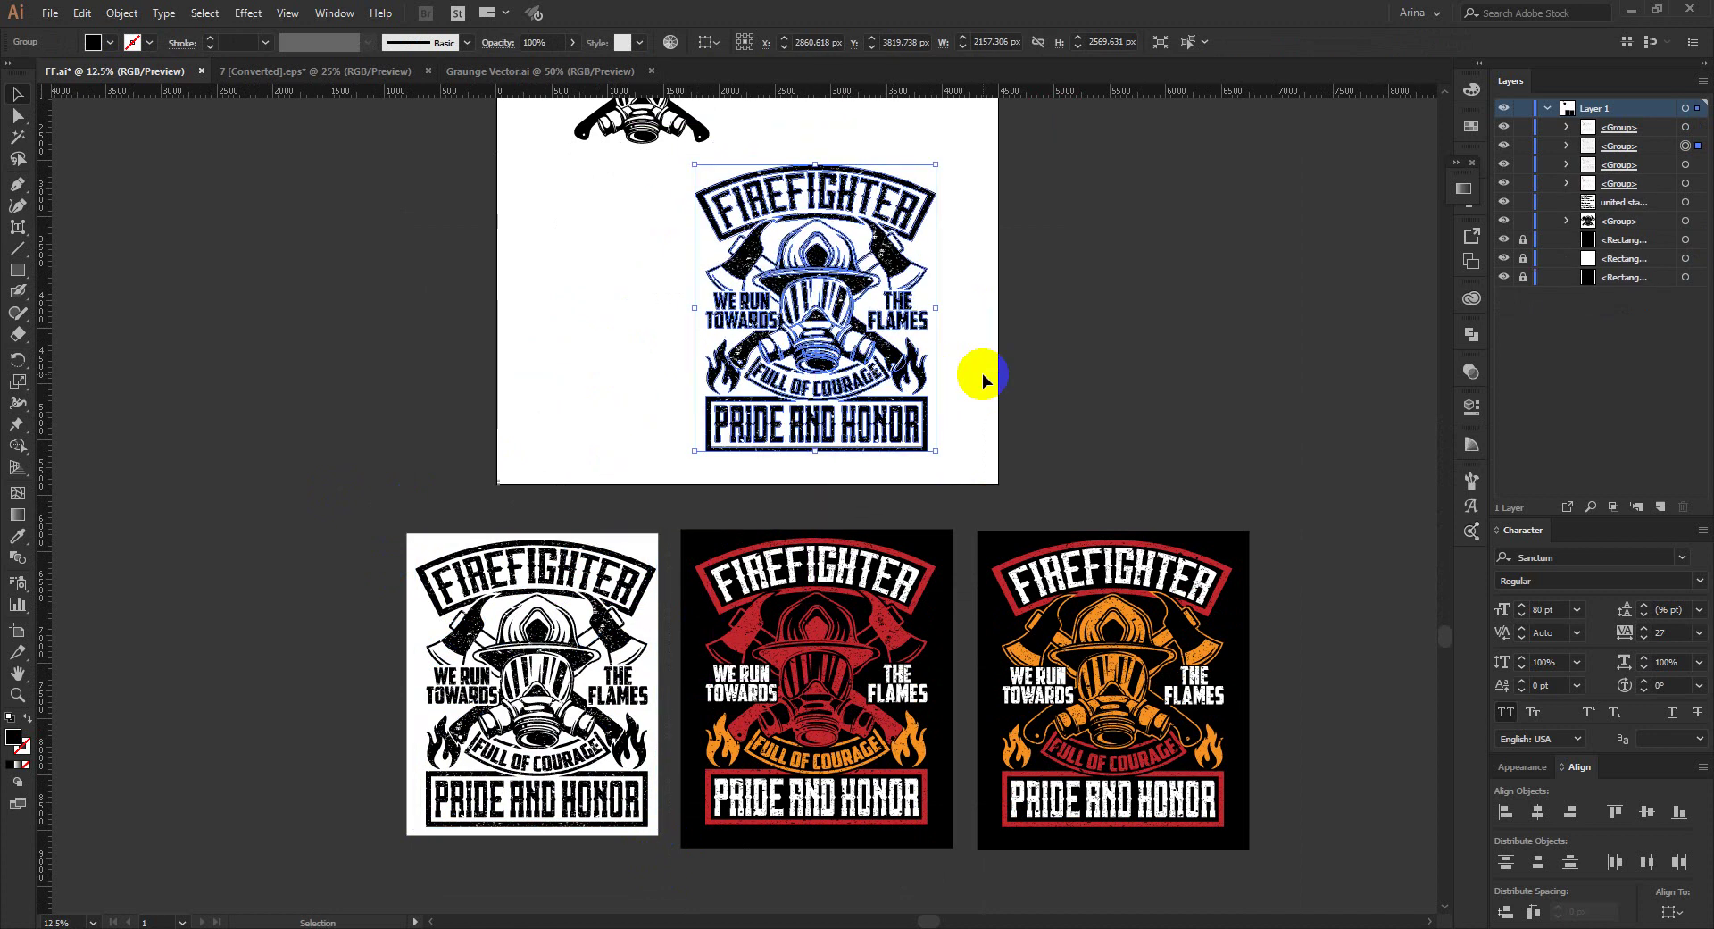
click(983, 370)
Step: Examine the placed black-and-white Firefighter design up close and against the whole artboard
scroll(888, 209, up, 2)
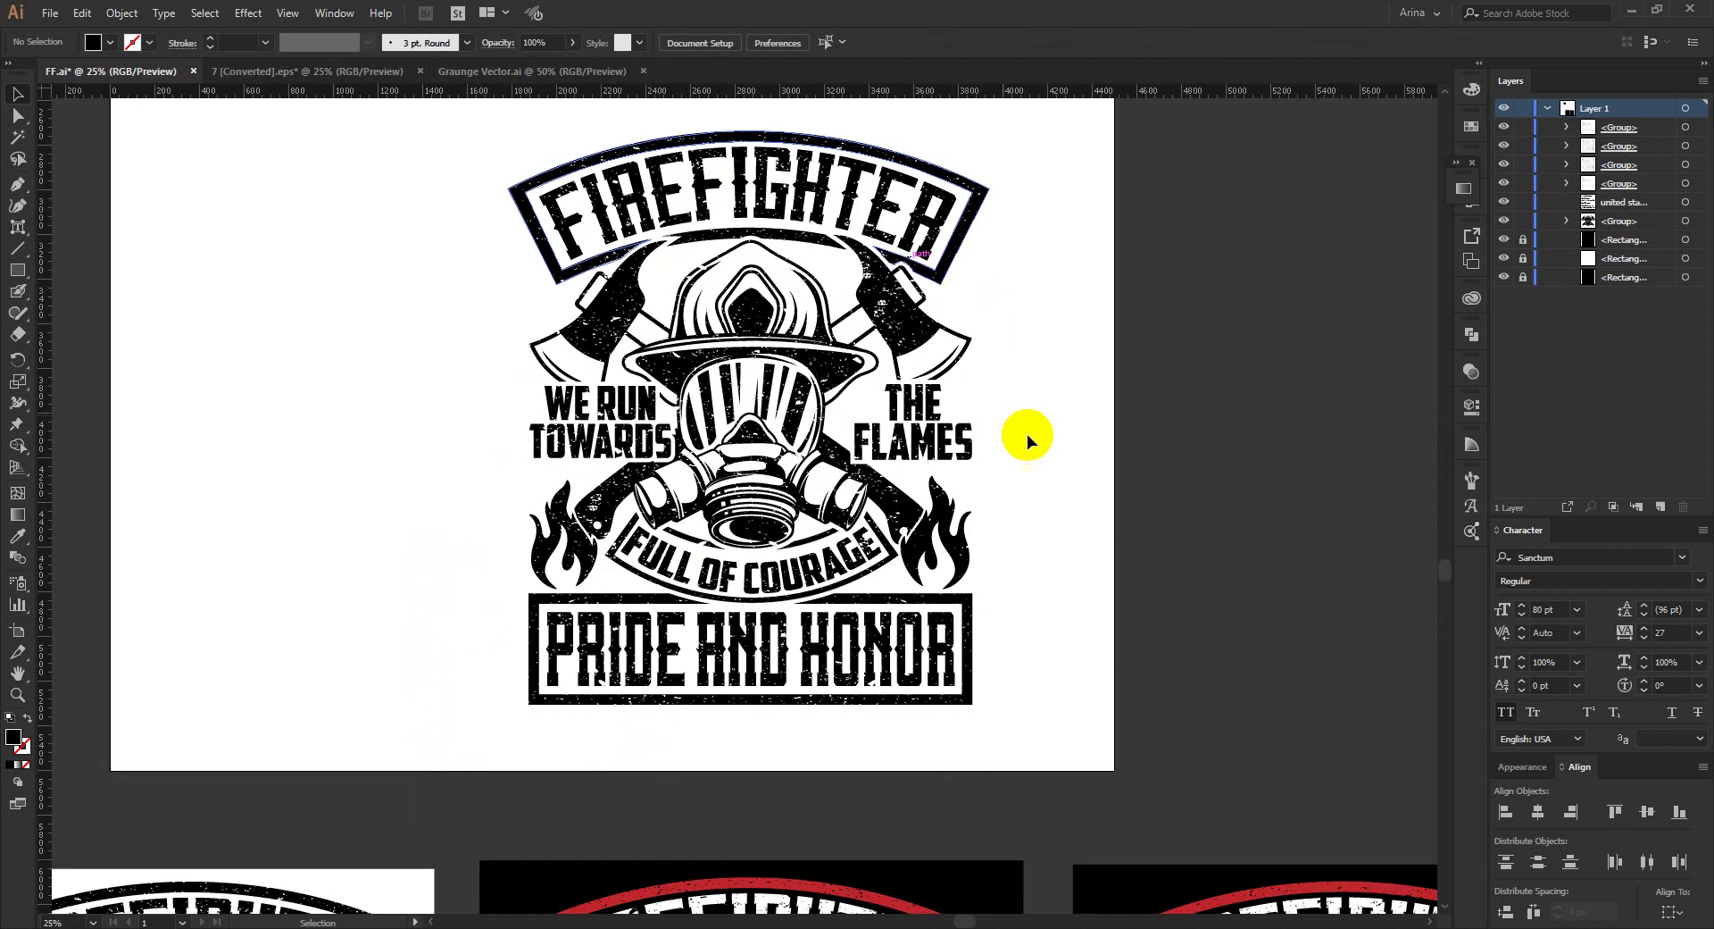
scroll(1095, 501, up, 1)
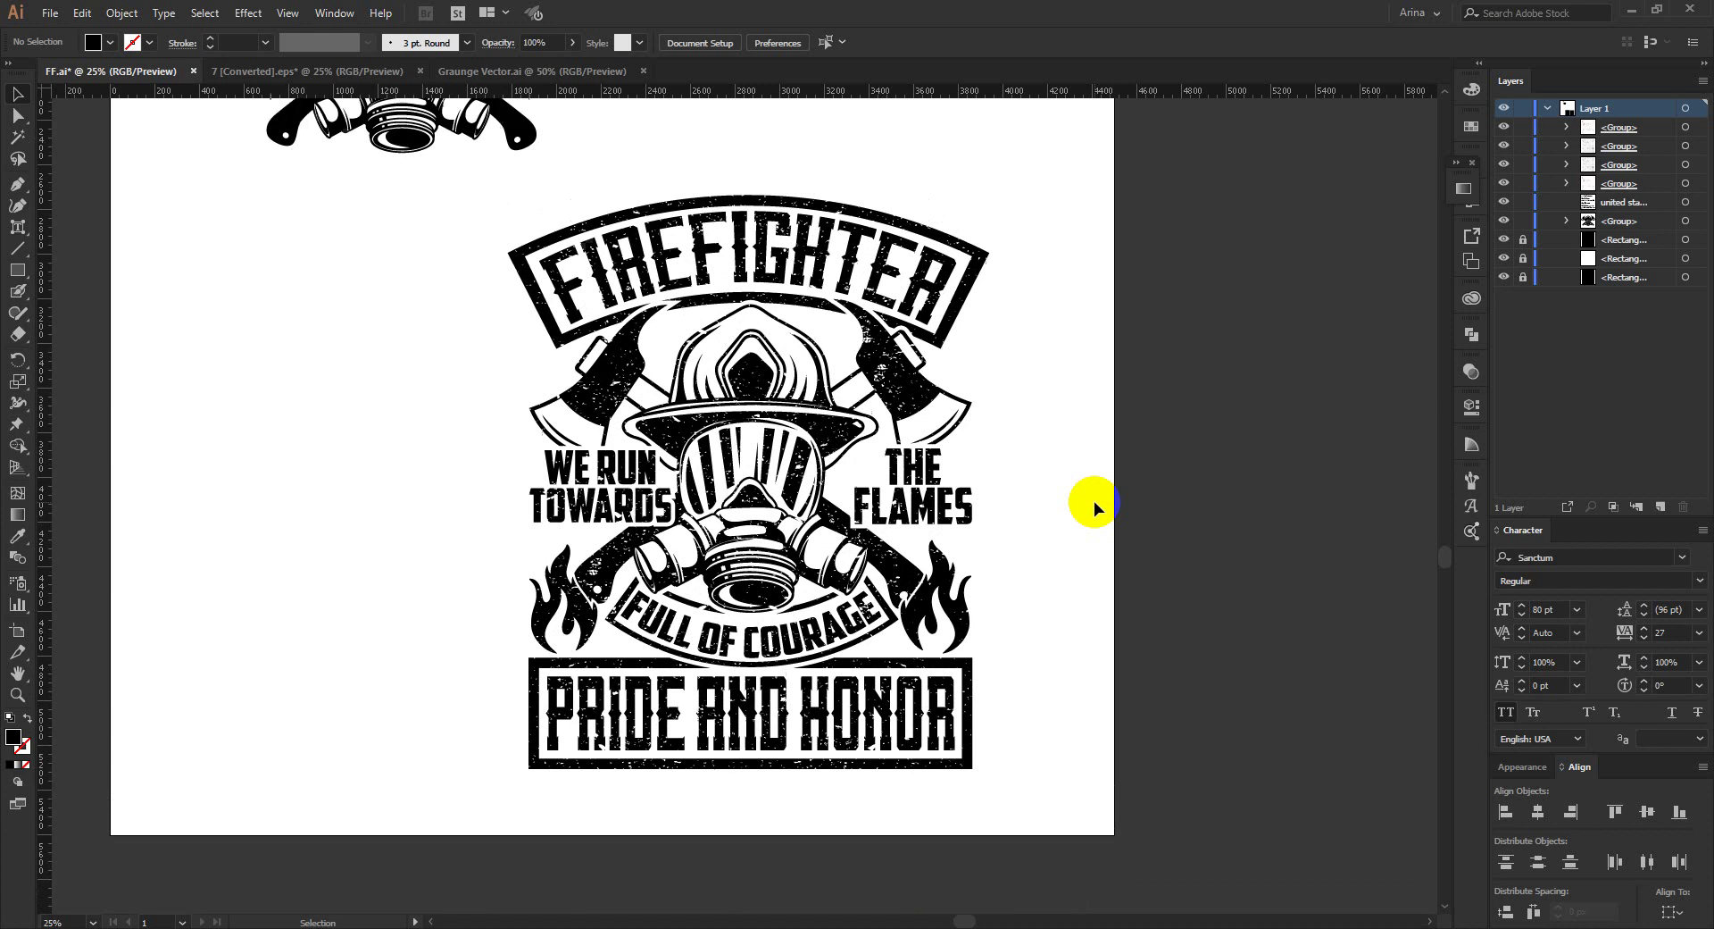
scroll(676, 399, down, 1)
scroll(676, 399, down, 1)
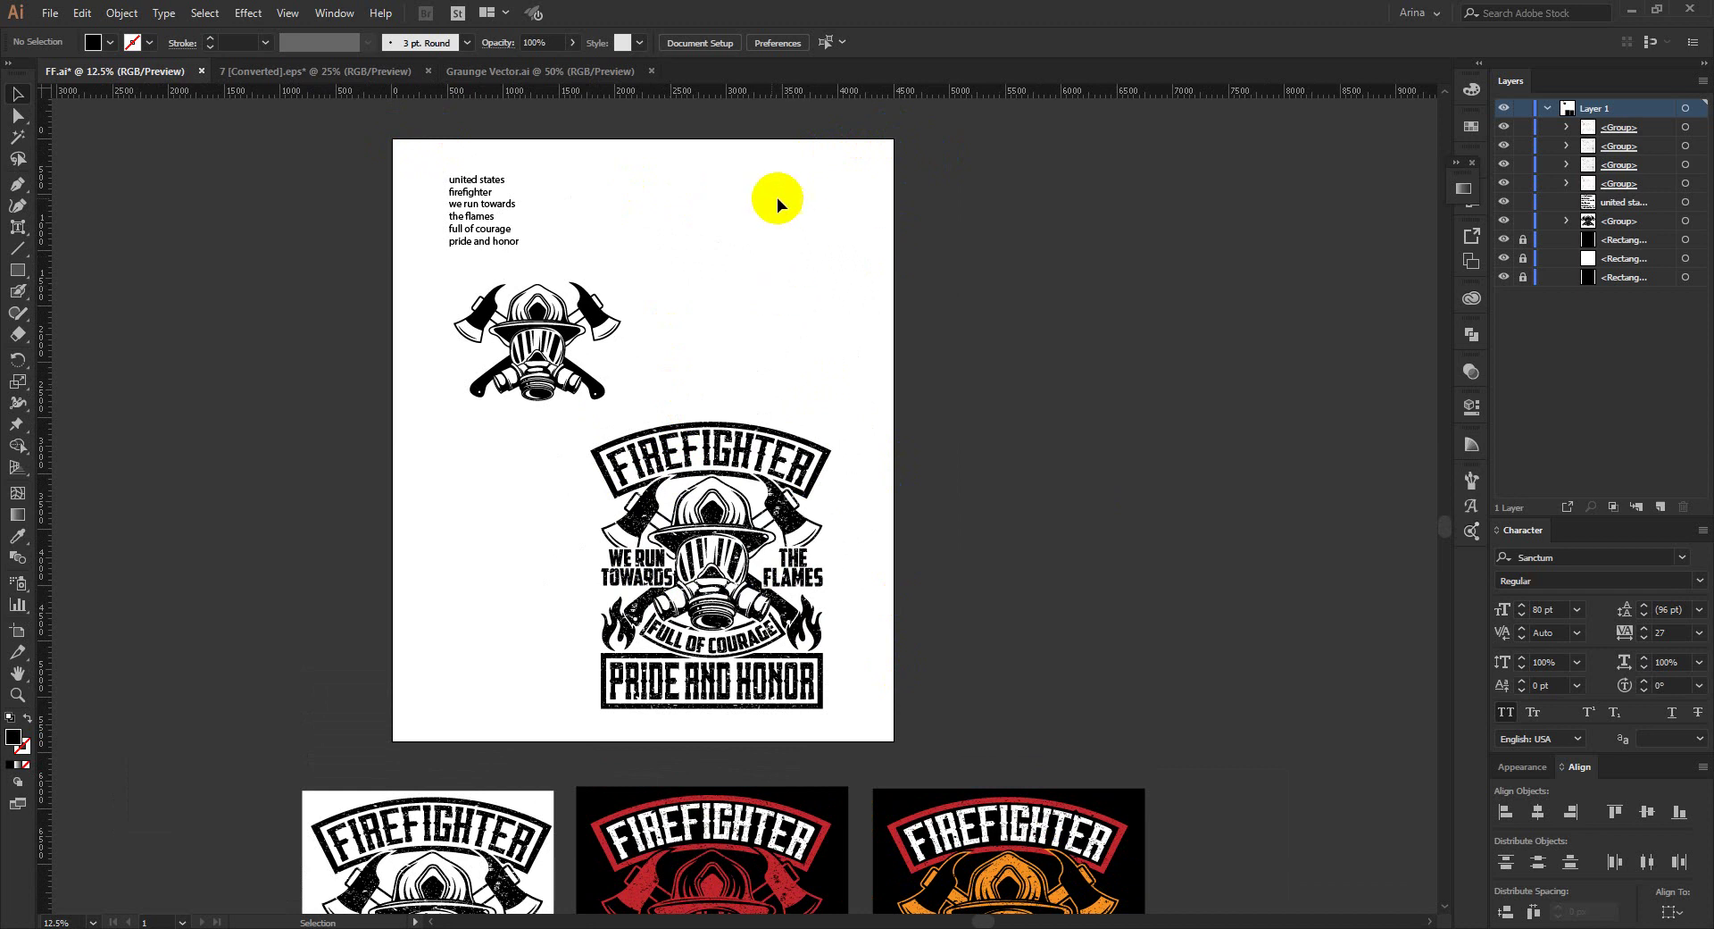
drag(714, 192, 948, 444)
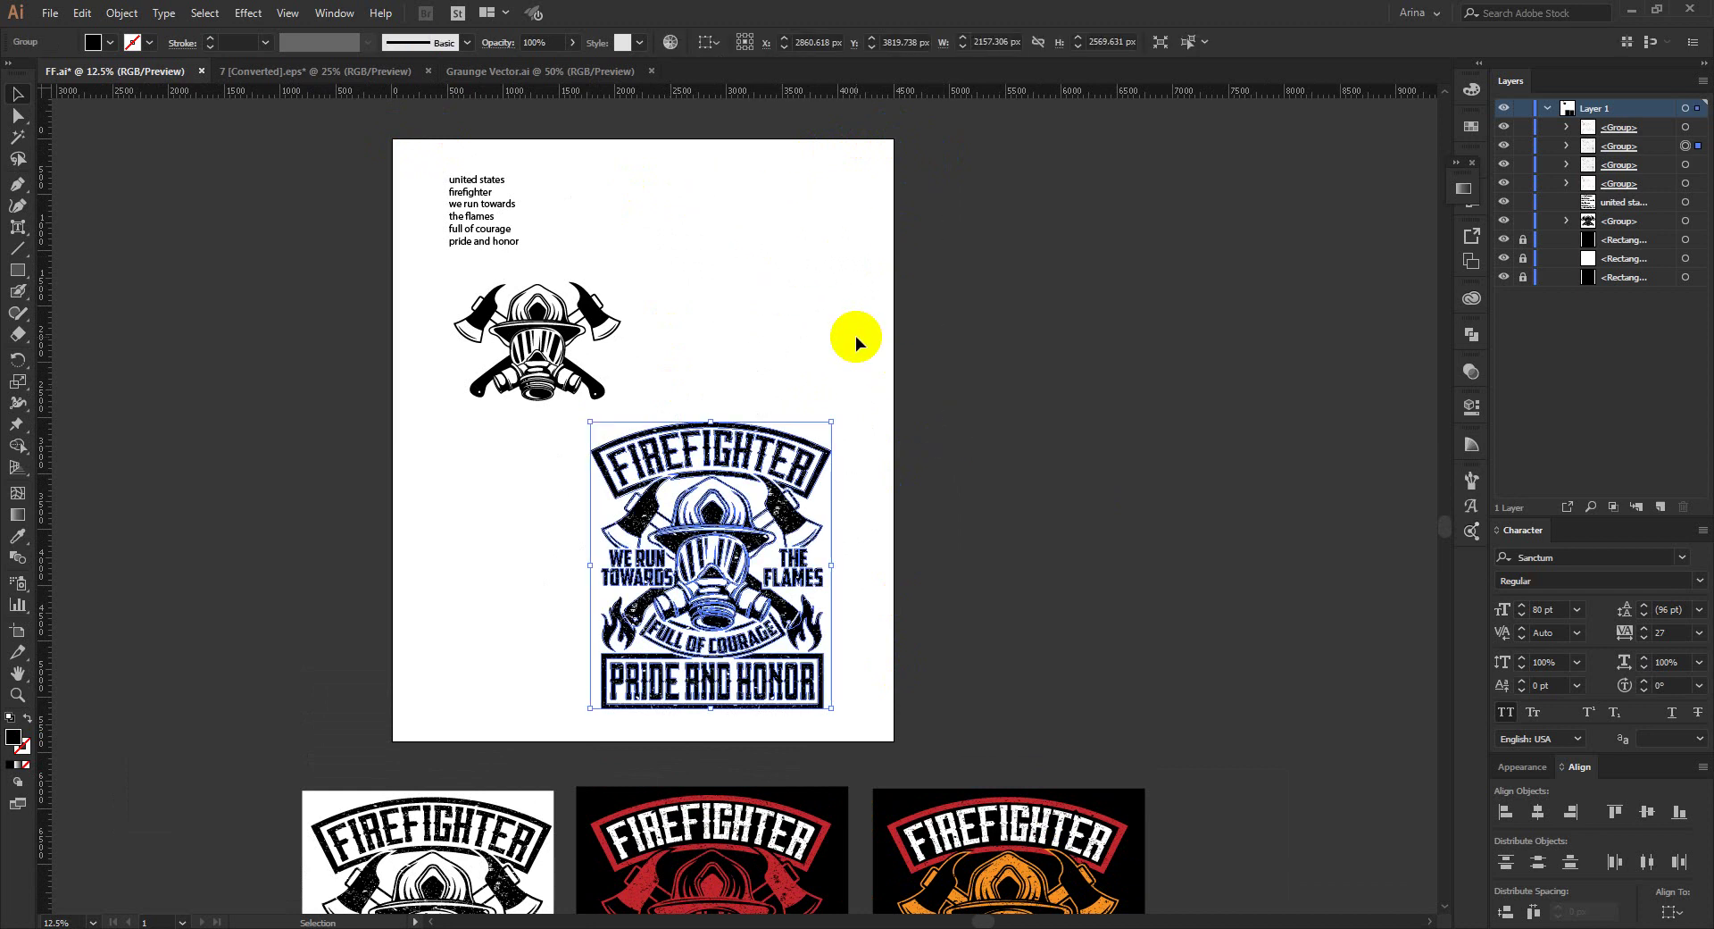
click(789, 331)
scroll(270, 351, up, 1)
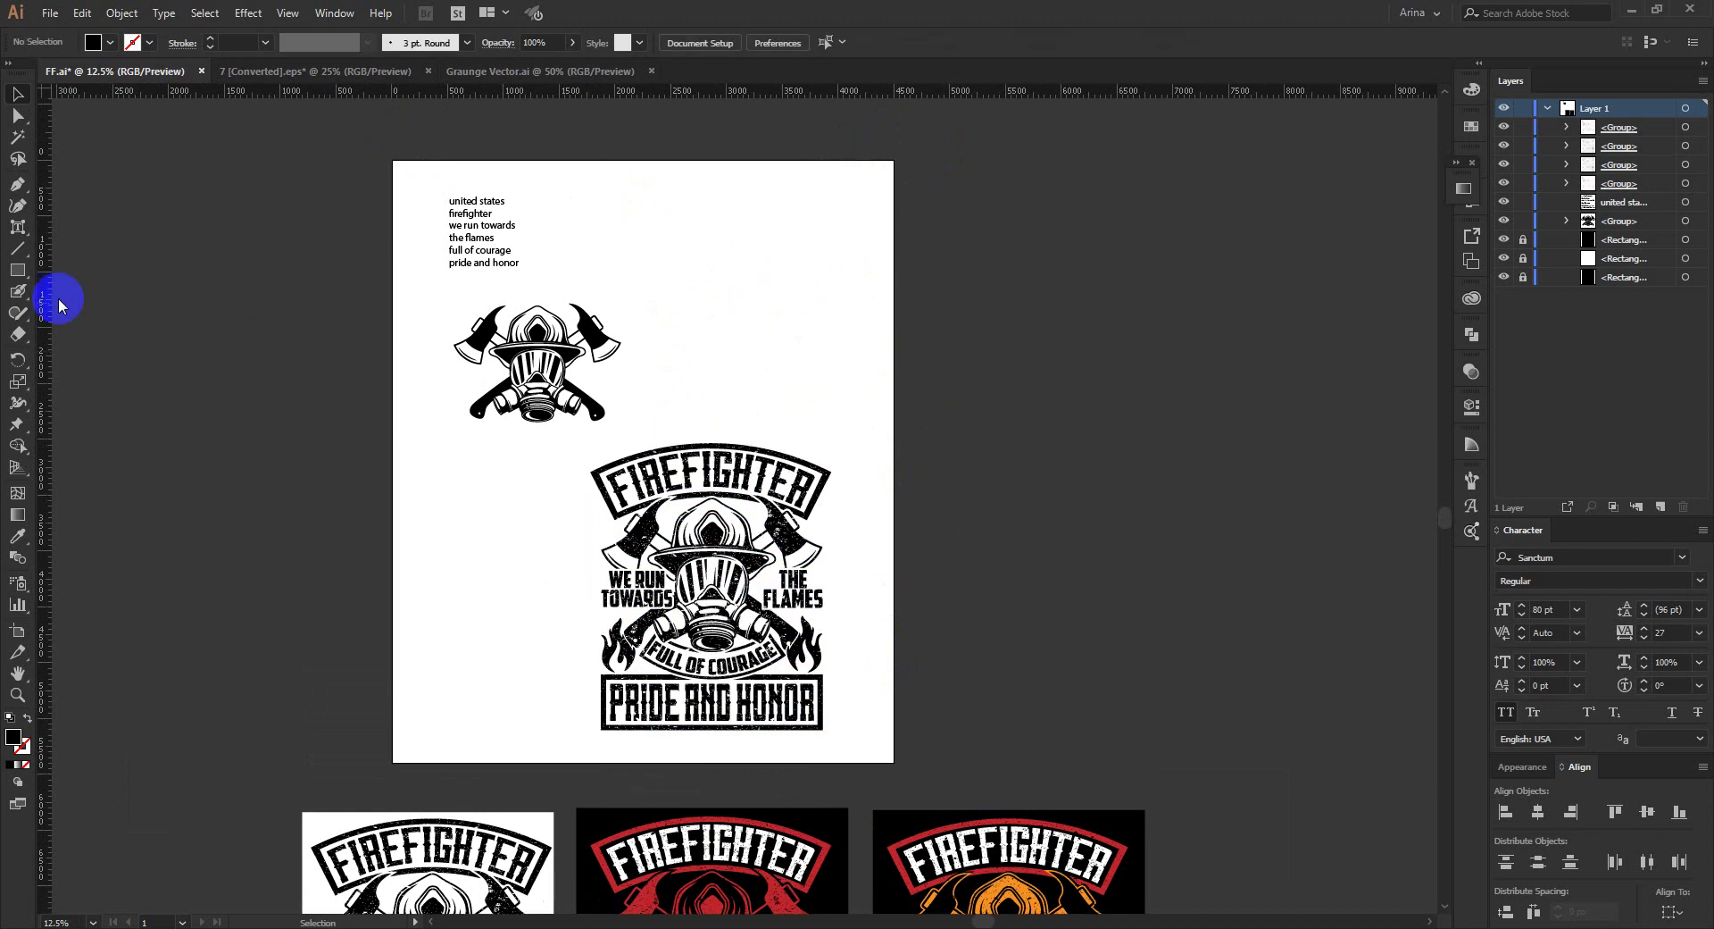
Step: Create a black rectangle 4500 px wide and 5400 px high and place it against the artboard's right edge, aligned with its top
click(17, 270)
click(775, 353)
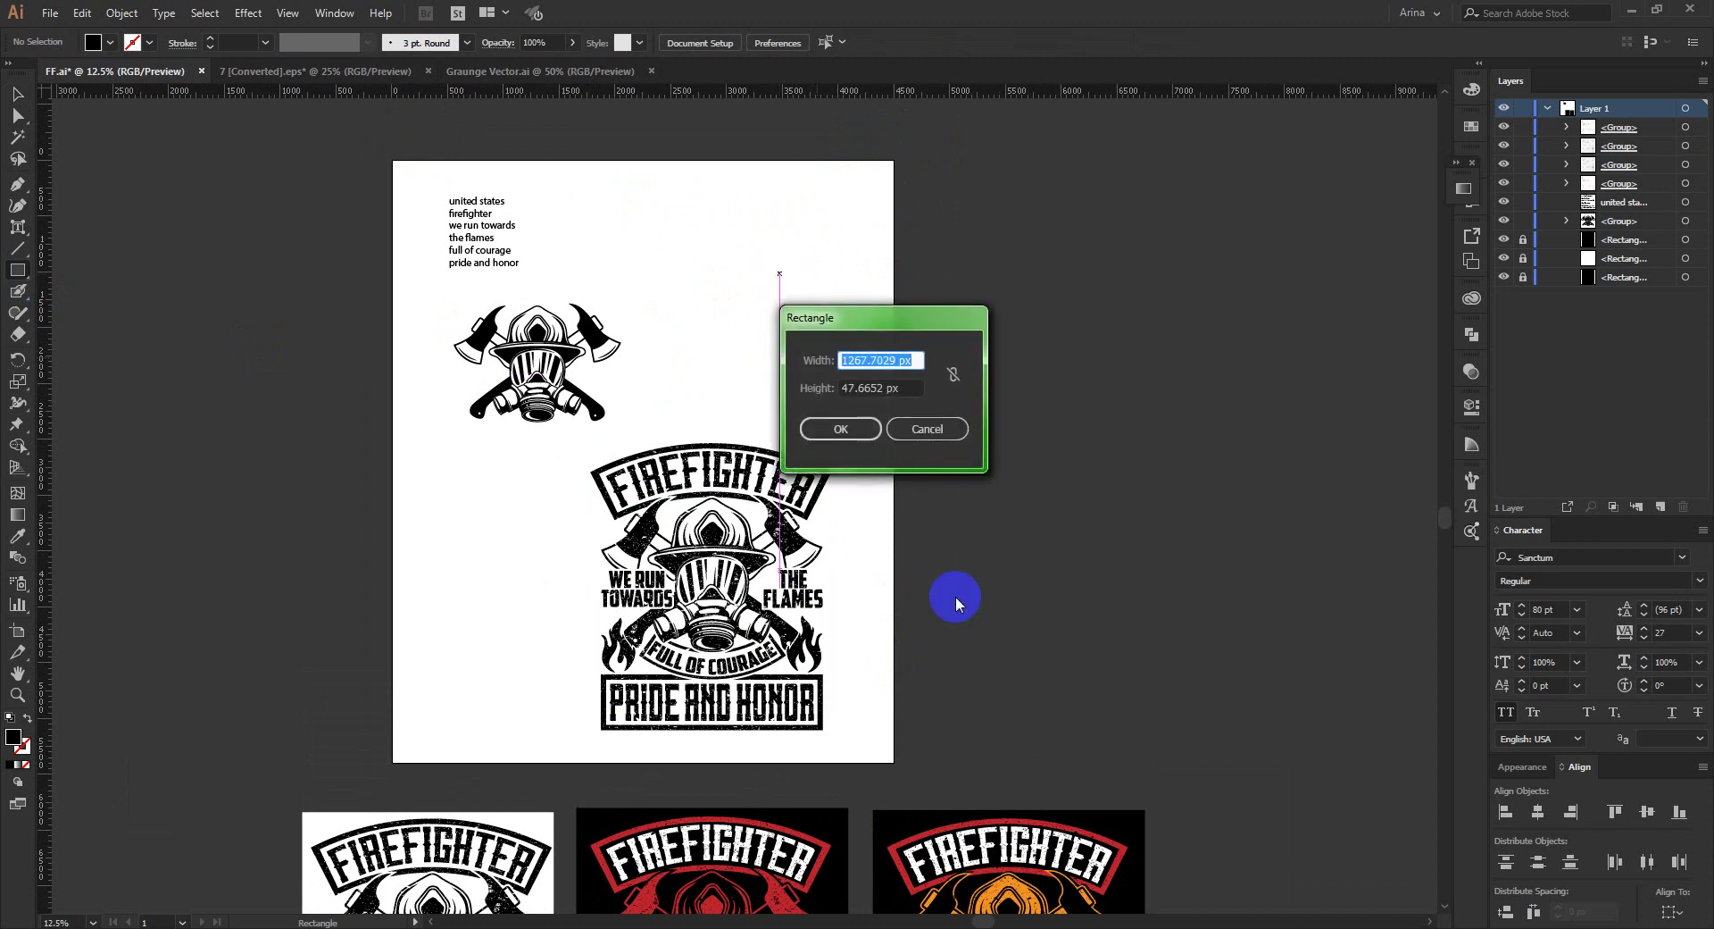
text(4500)
key(Tab)
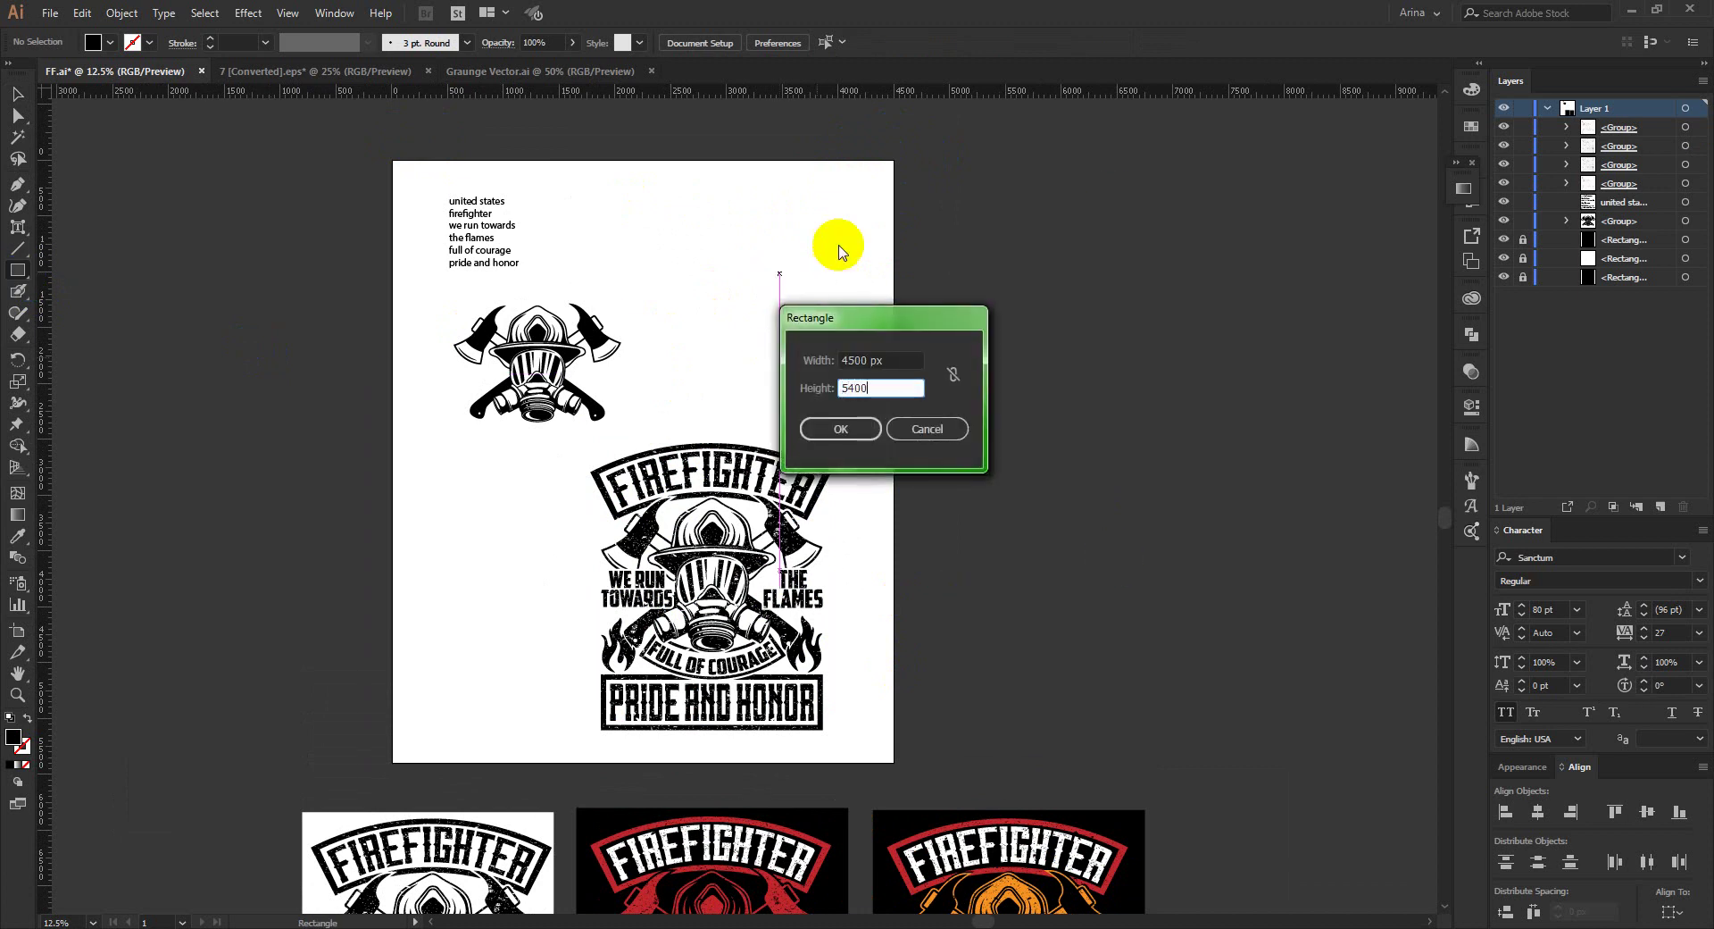
click(844, 429)
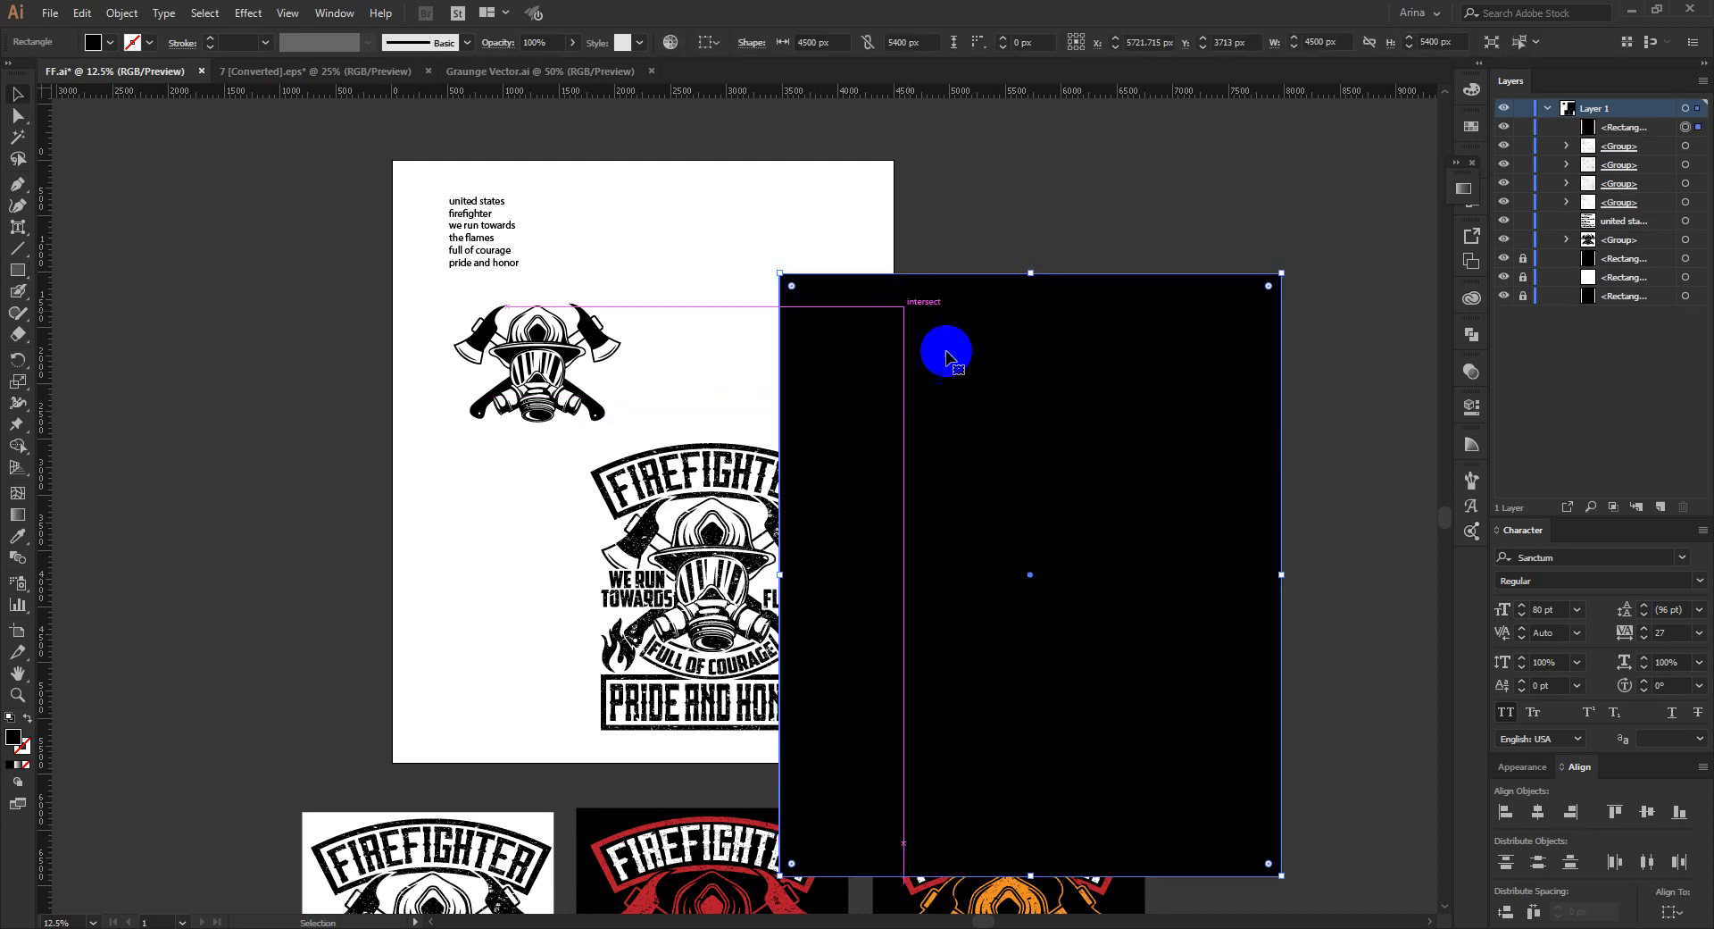
key(v)
drag(1013, 373, 1053, 283)
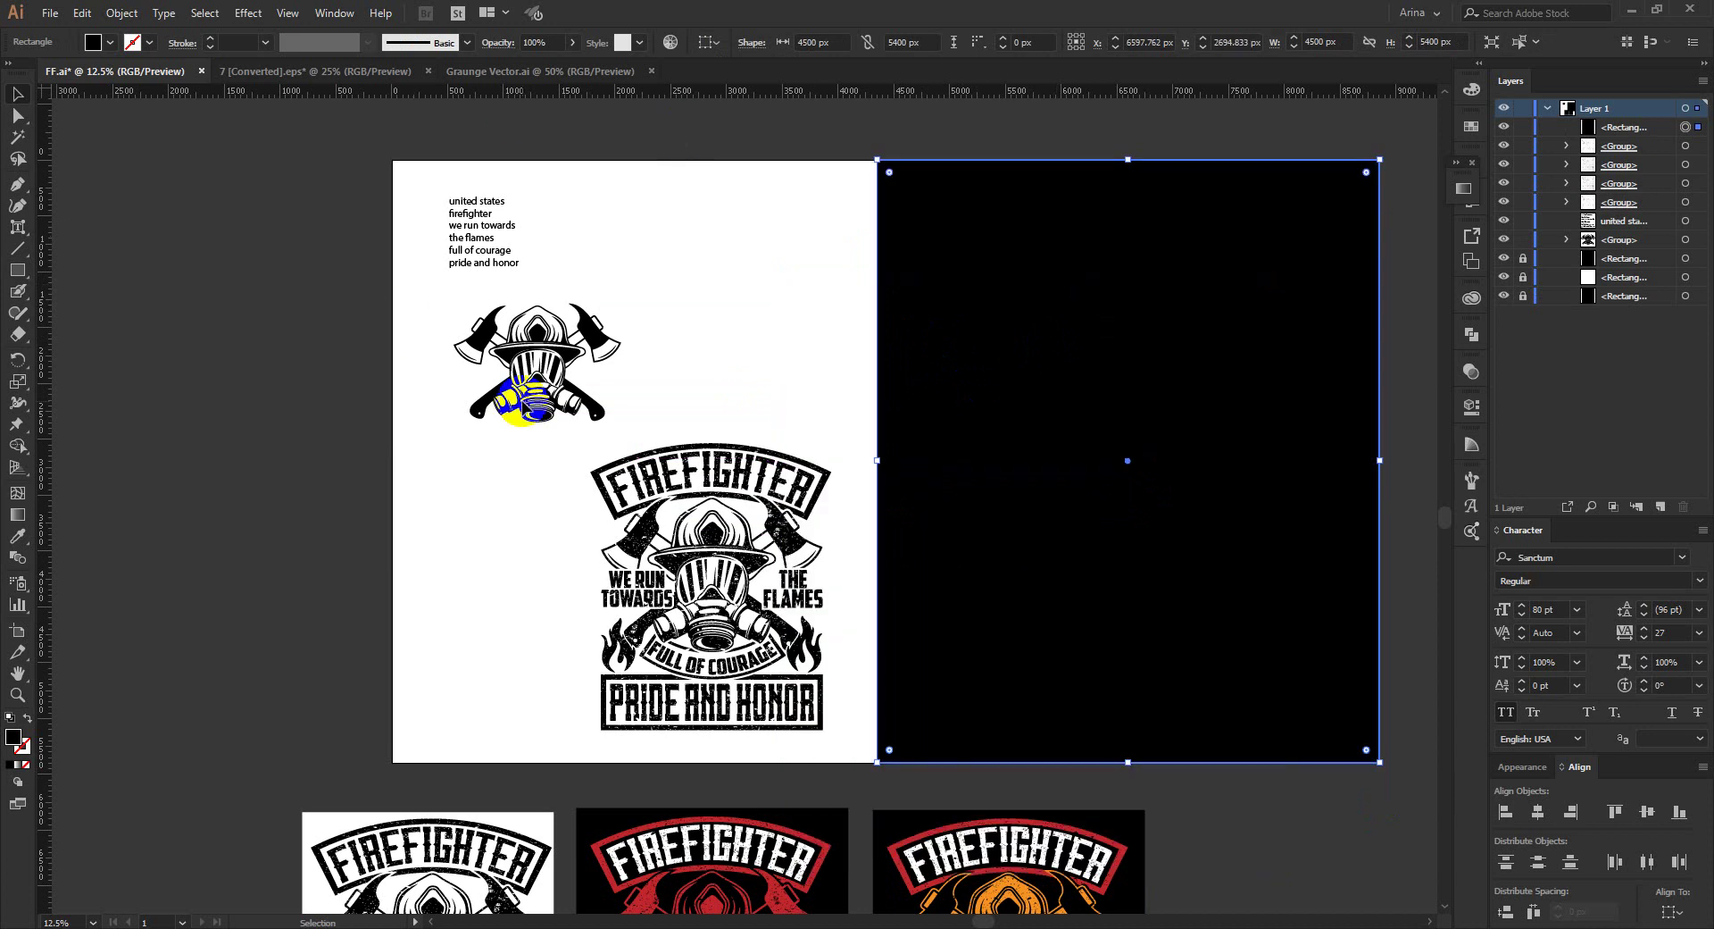
click(701, 335)
drag(664, 383, 849, 586)
click(850, 586)
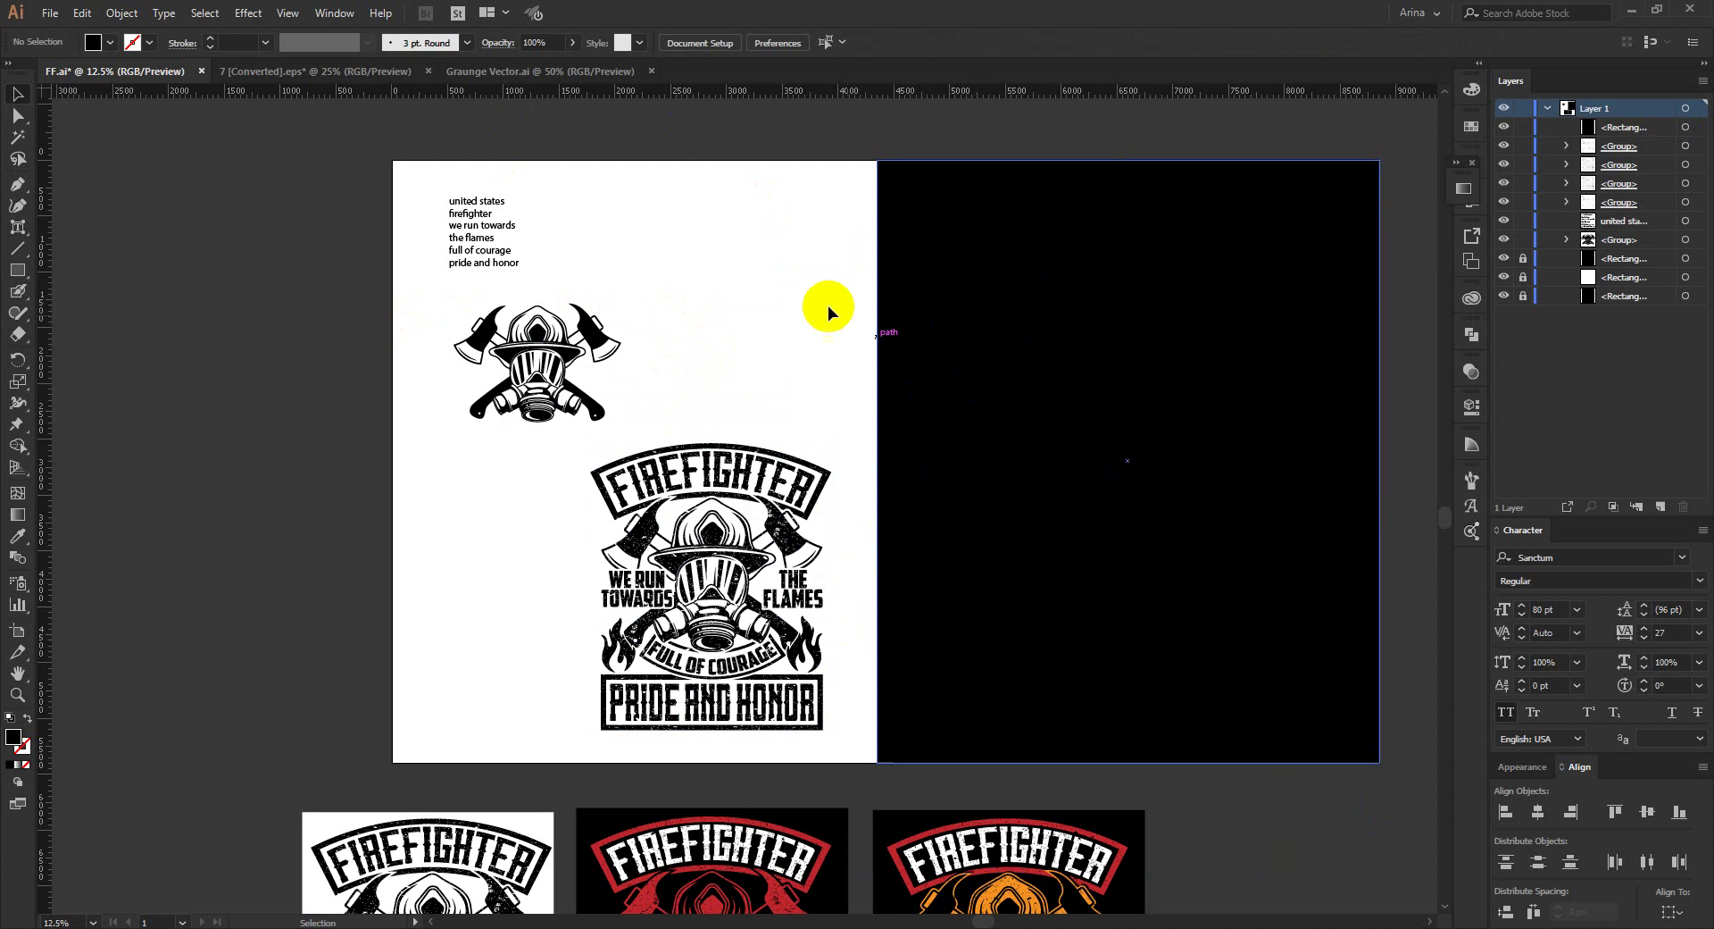
drag(830, 201, 1091, 504)
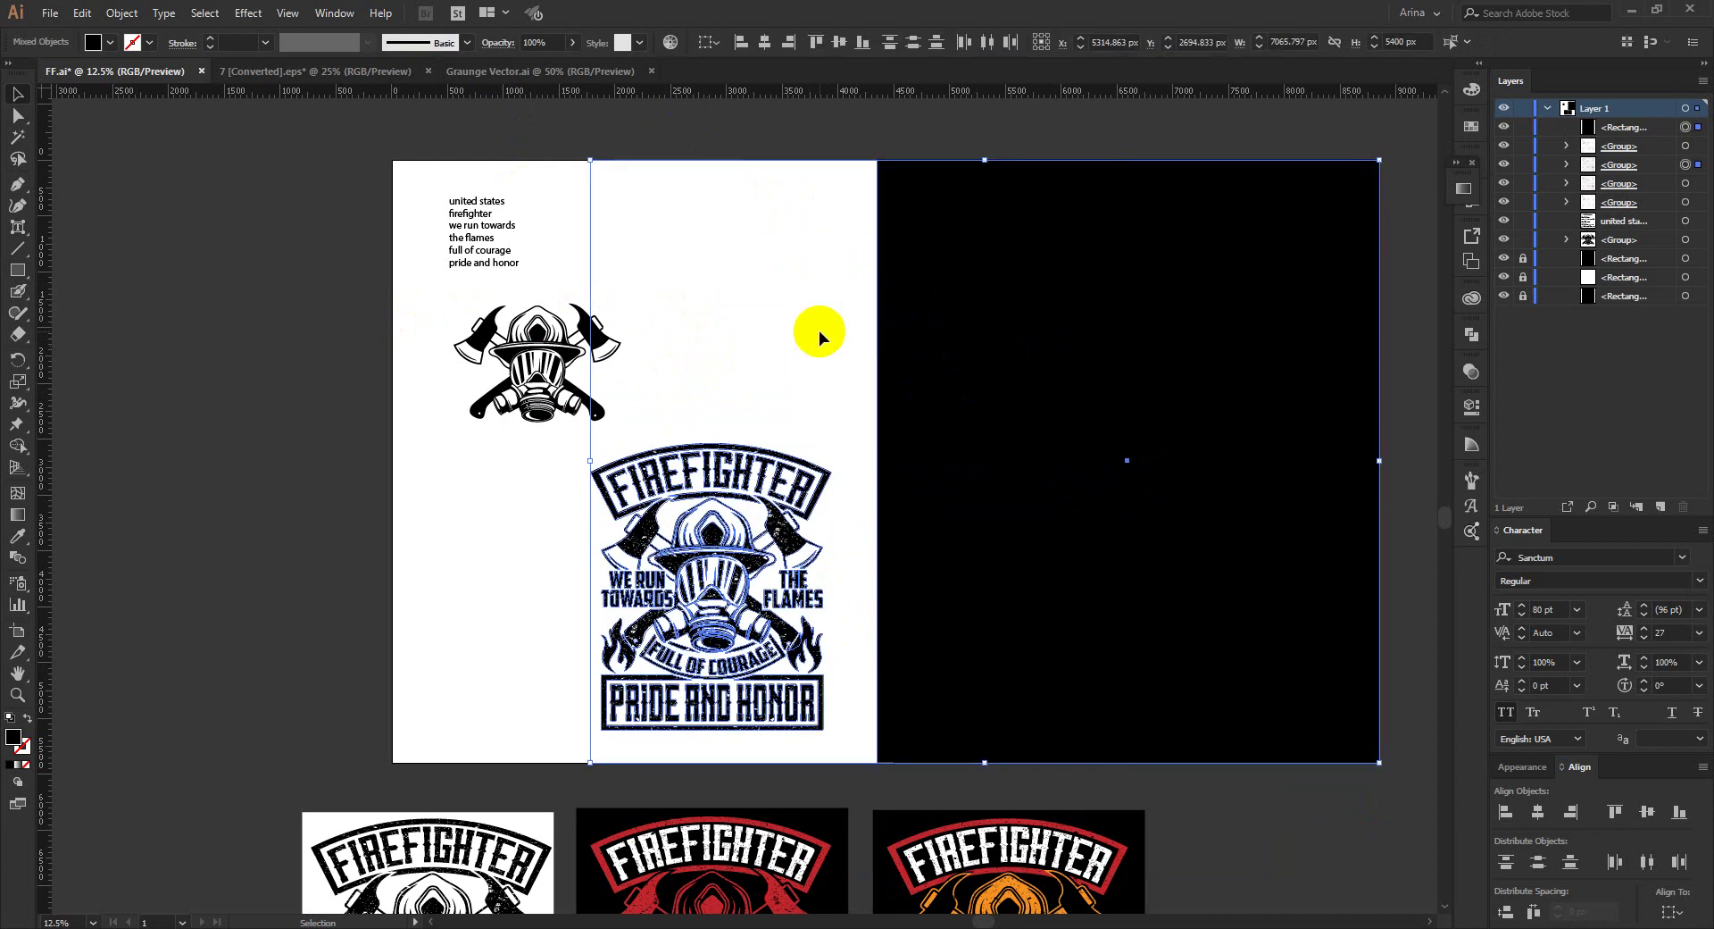
click(818, 330)
click(945, 299)
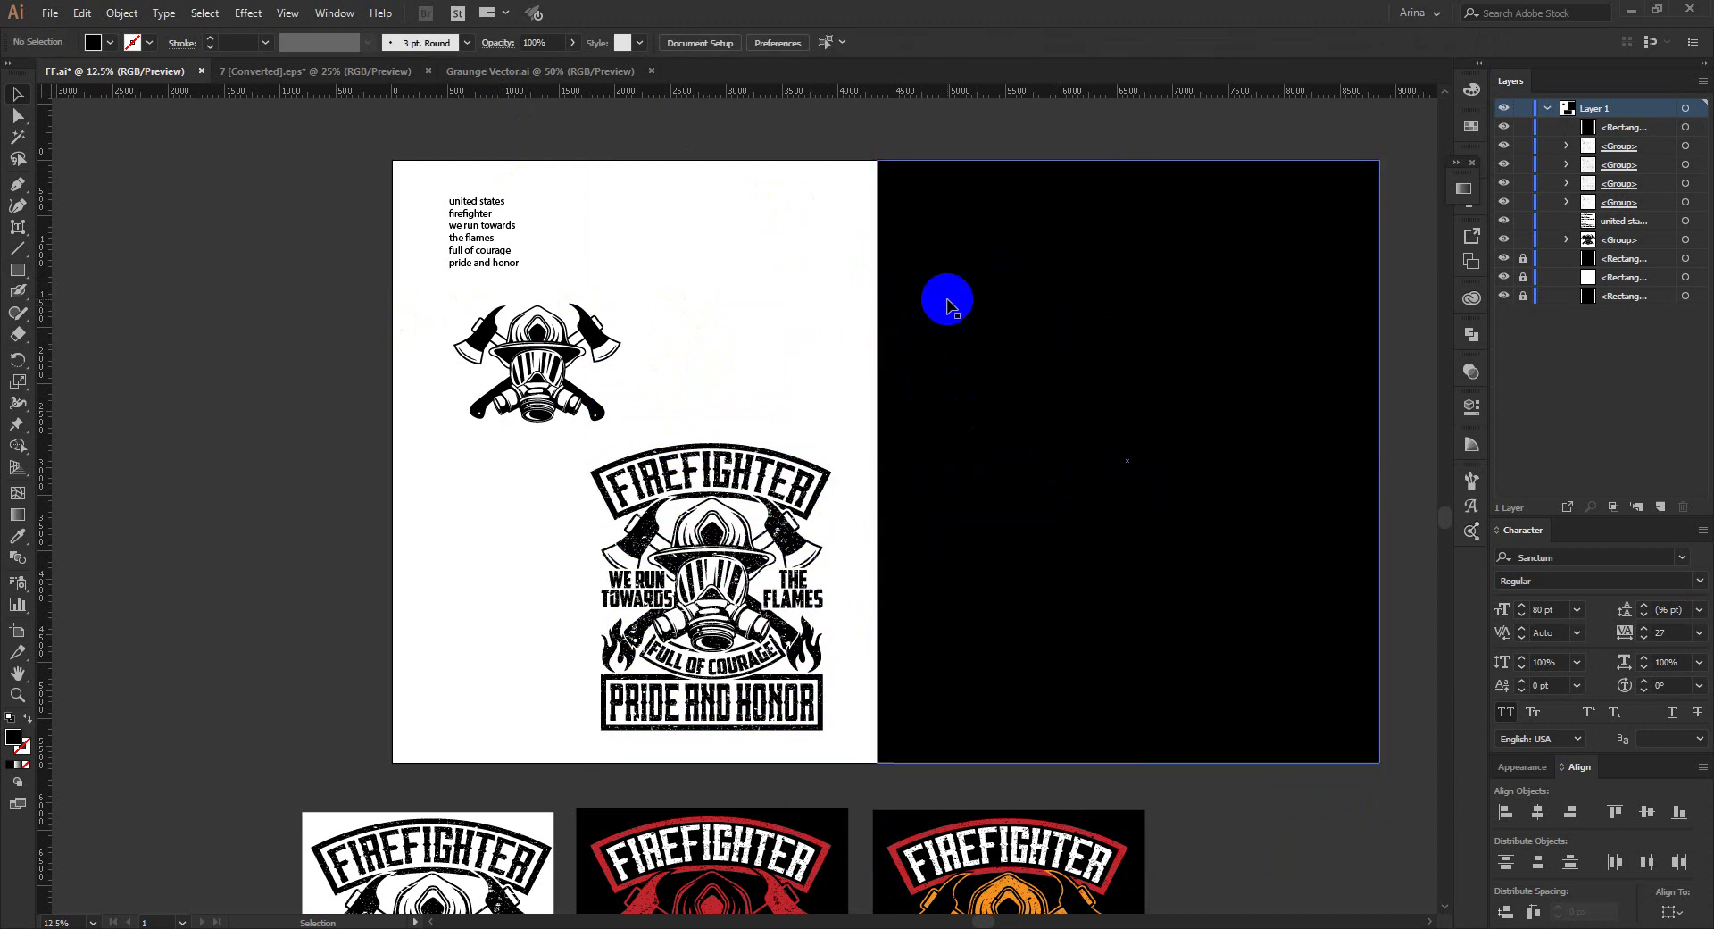
click(831, 253)
Step: Scale the black rectangle down proportionally about its centre to about 1187 × 1424 px
click(923, 260)
click(1093, 188)
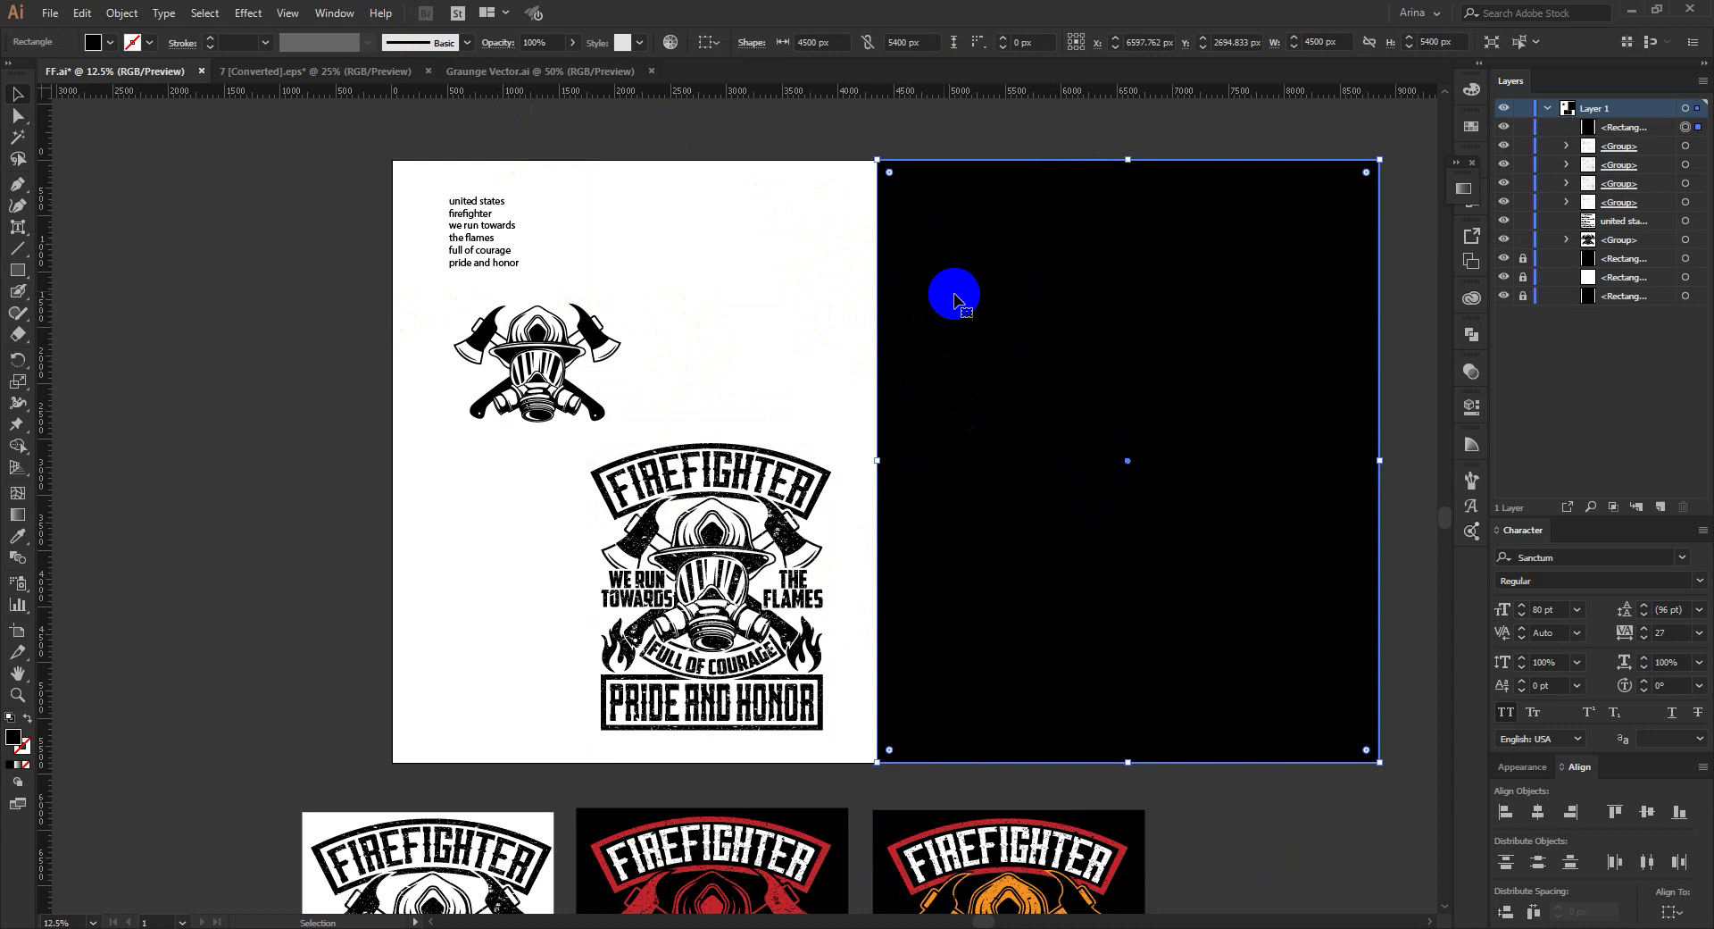
click(1383, 765)
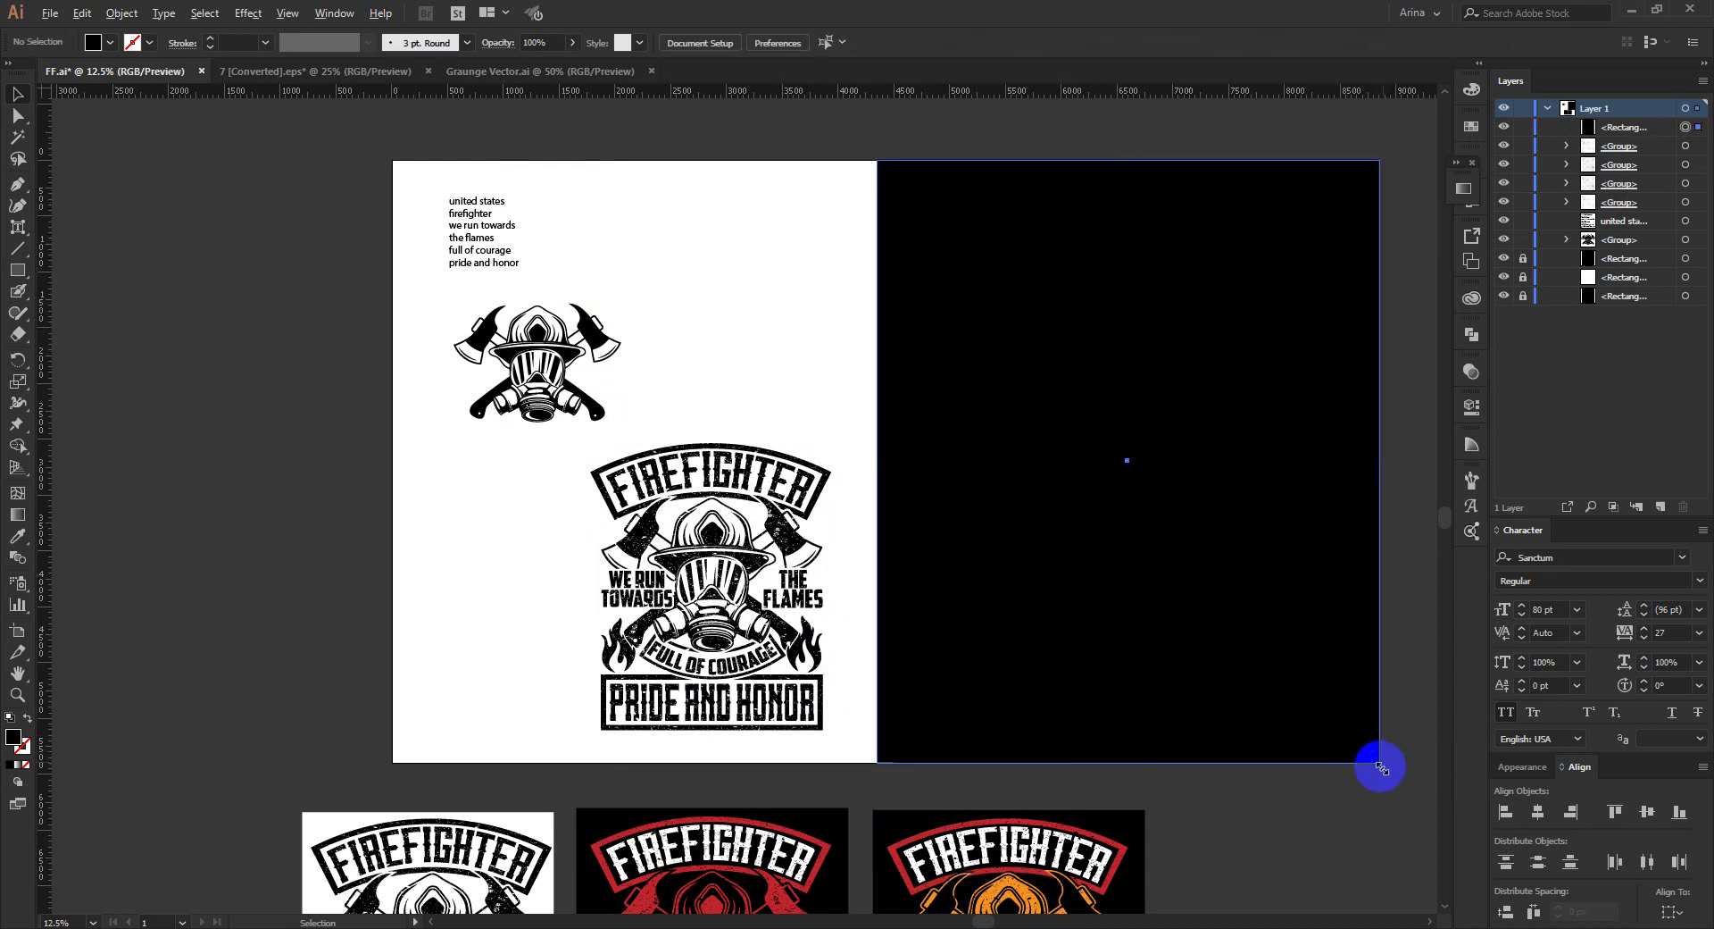
click(1381, 767)
drag(1378, 753, 1212, 541)
drag(977, 310, 1288, 683)
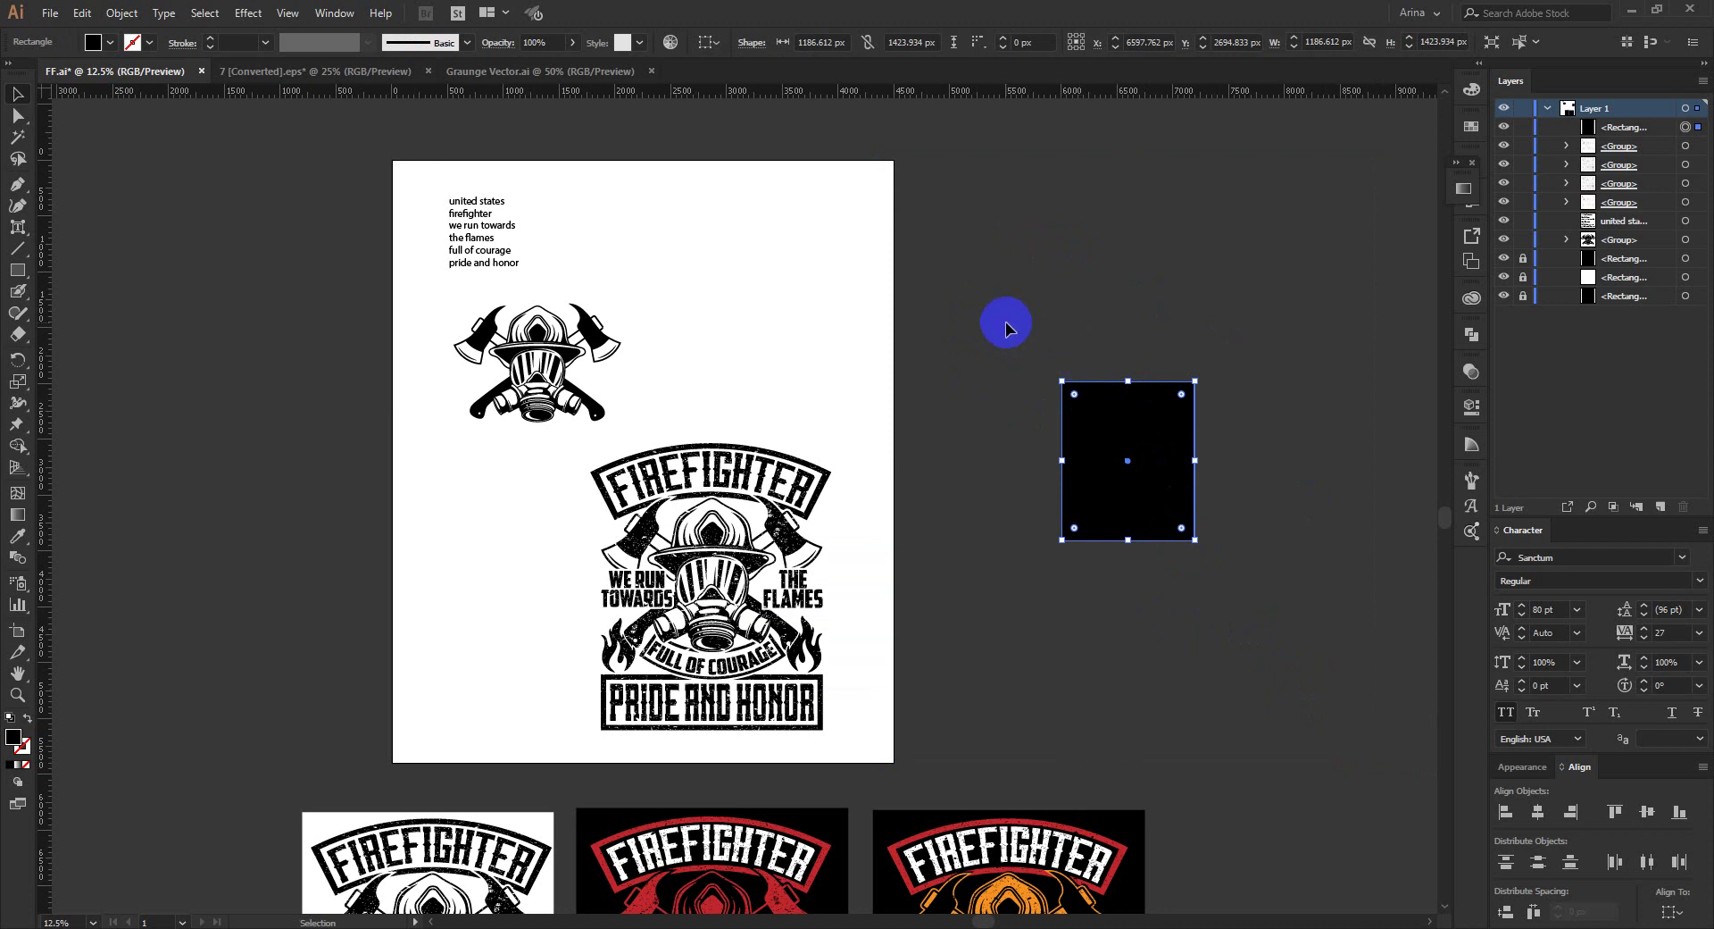
click(1253, 543)
Step: Move the small black rectangle left so it sits just outside the artboard's right edge, and leave it selected
drag(1157, 490, 1006, 482)
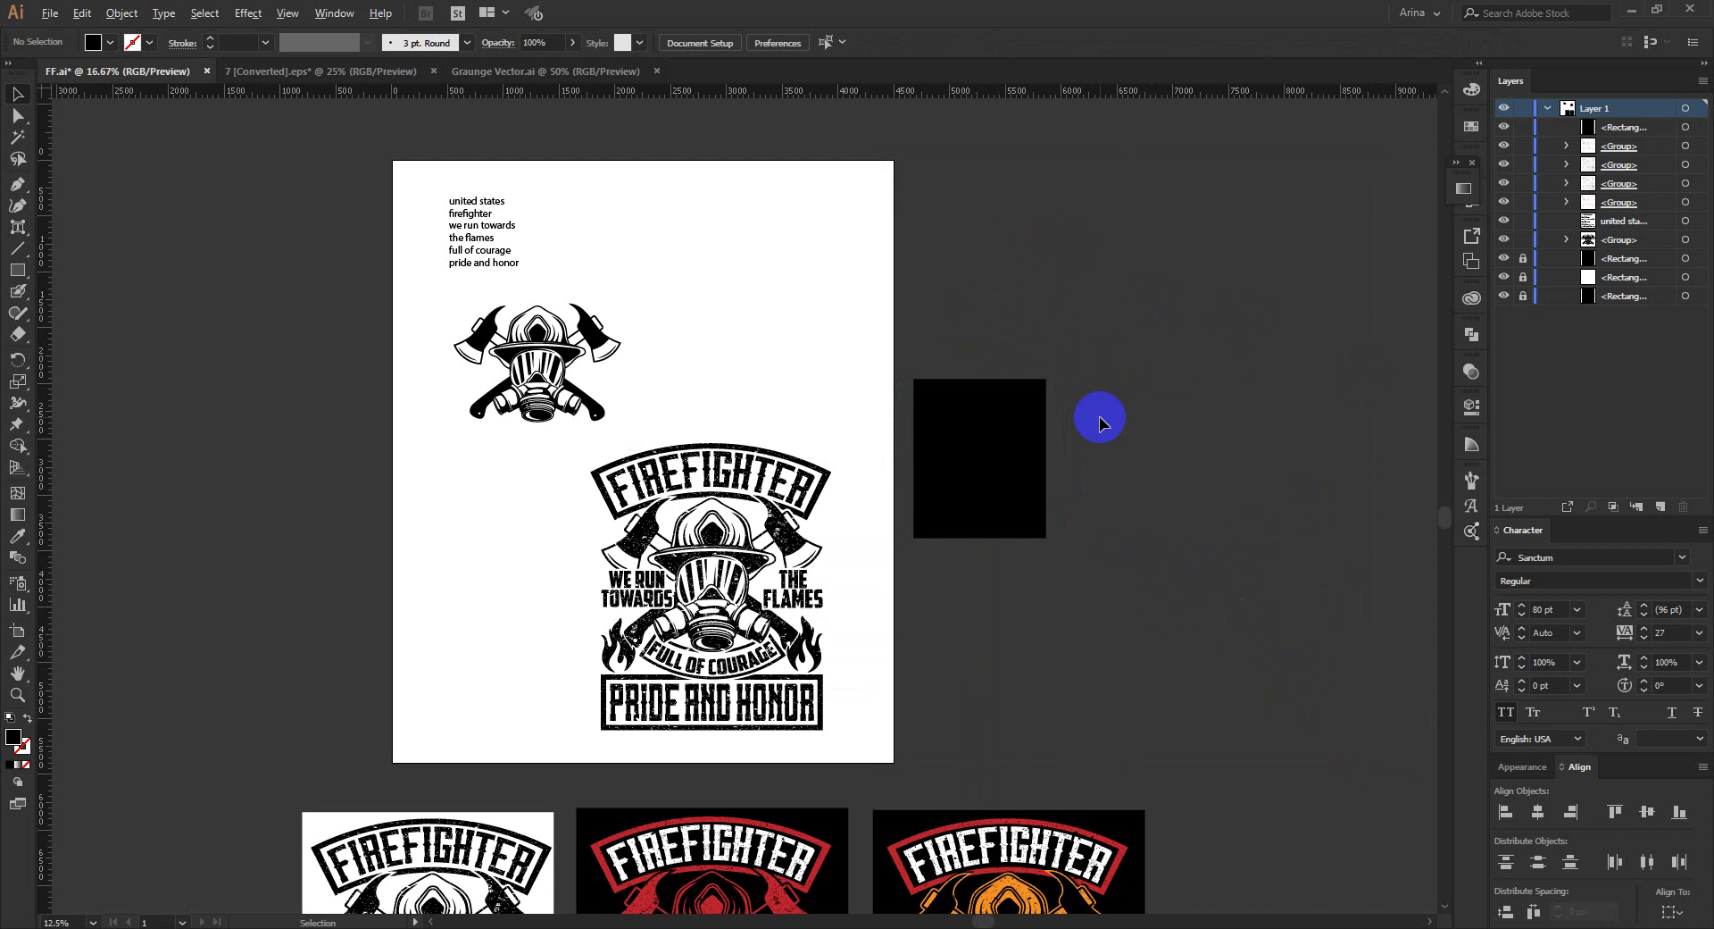
scroll(1099, 416, up, 1)
click(1024, 439)
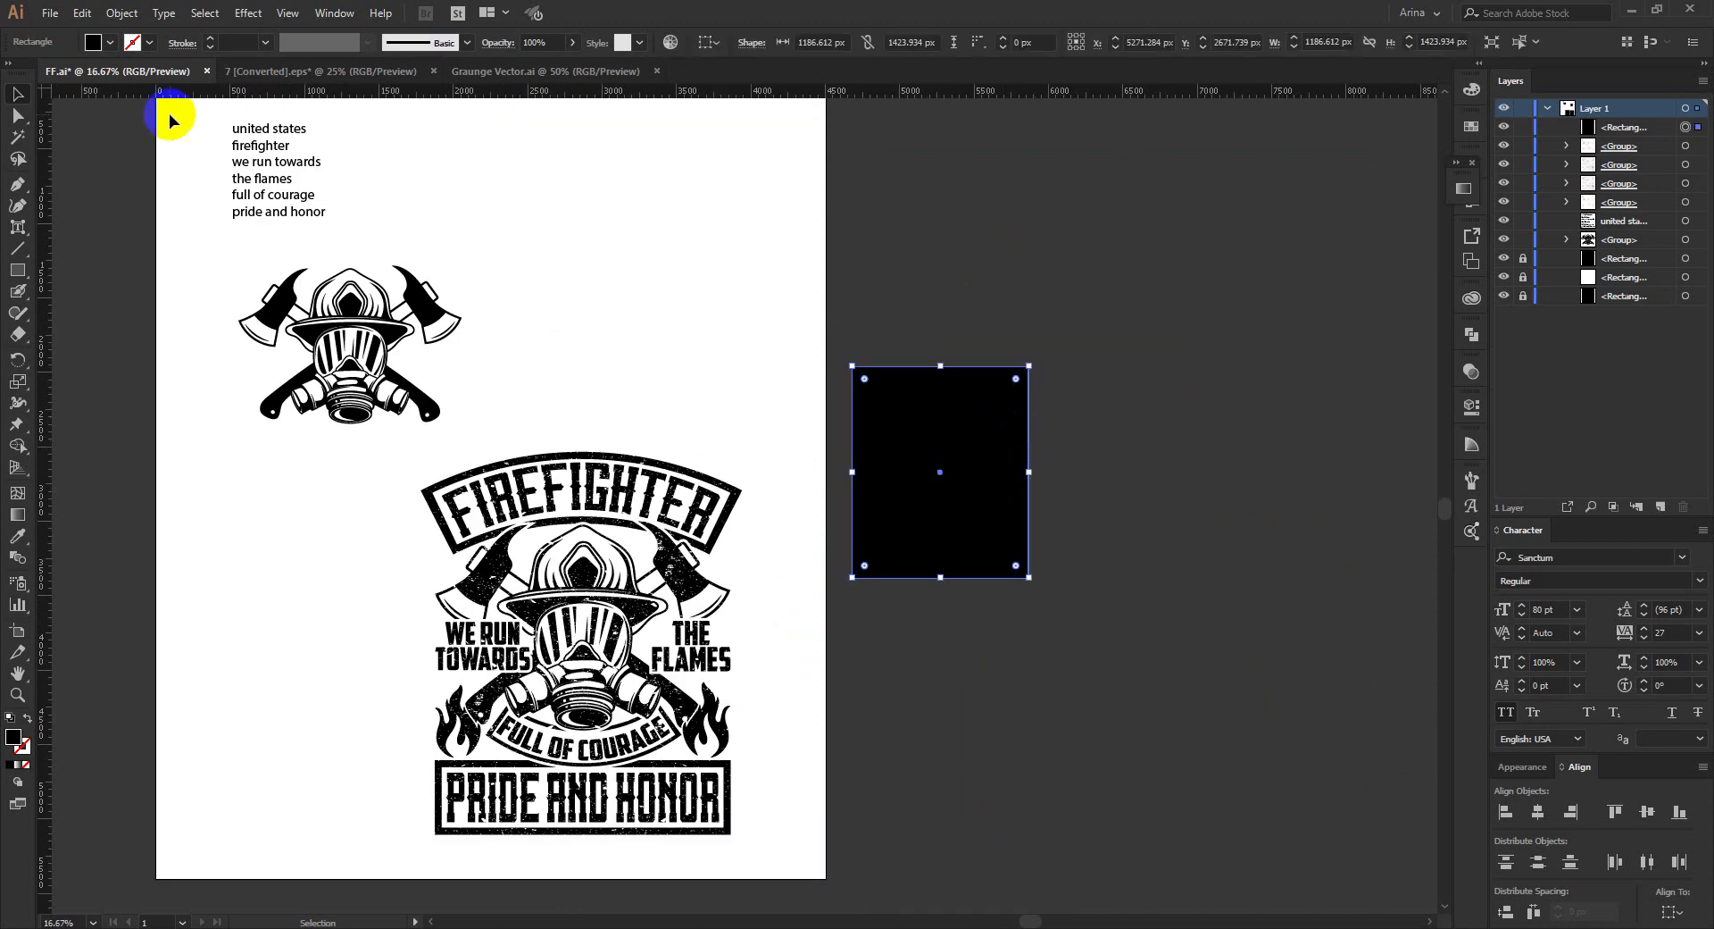
Step: Fill the small black rectangle beside the artboard with white and deselect it
click(110, 42)
click(36, 74)
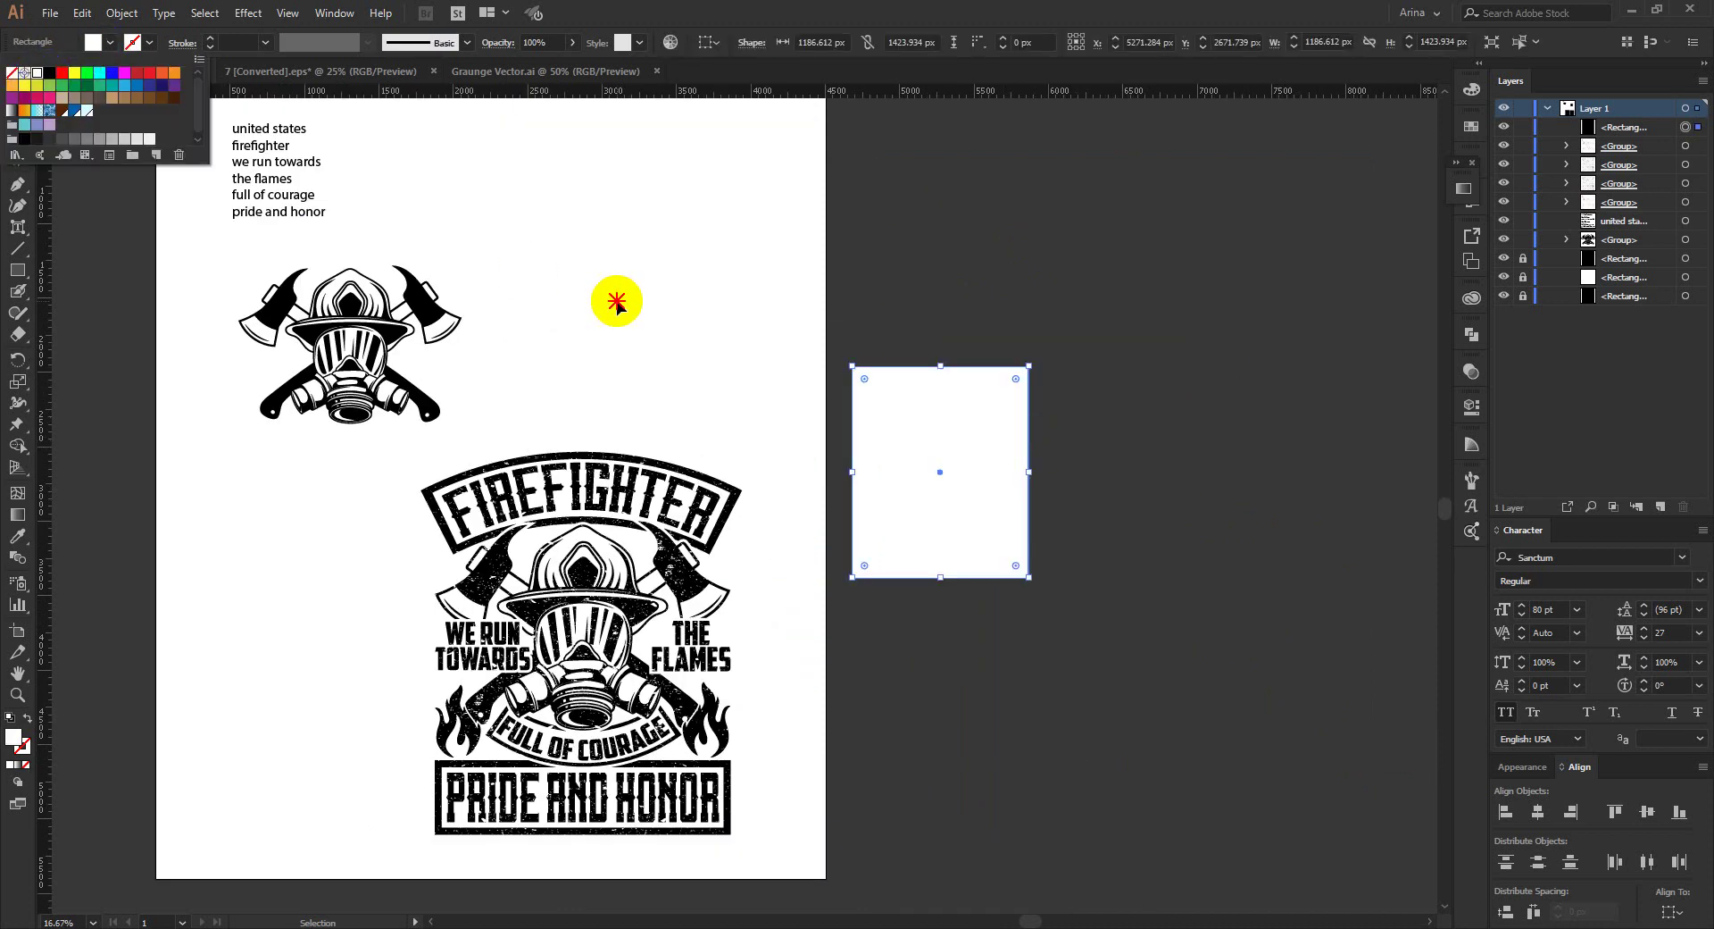
click(616, 302)
key(ctrl+shift+a)
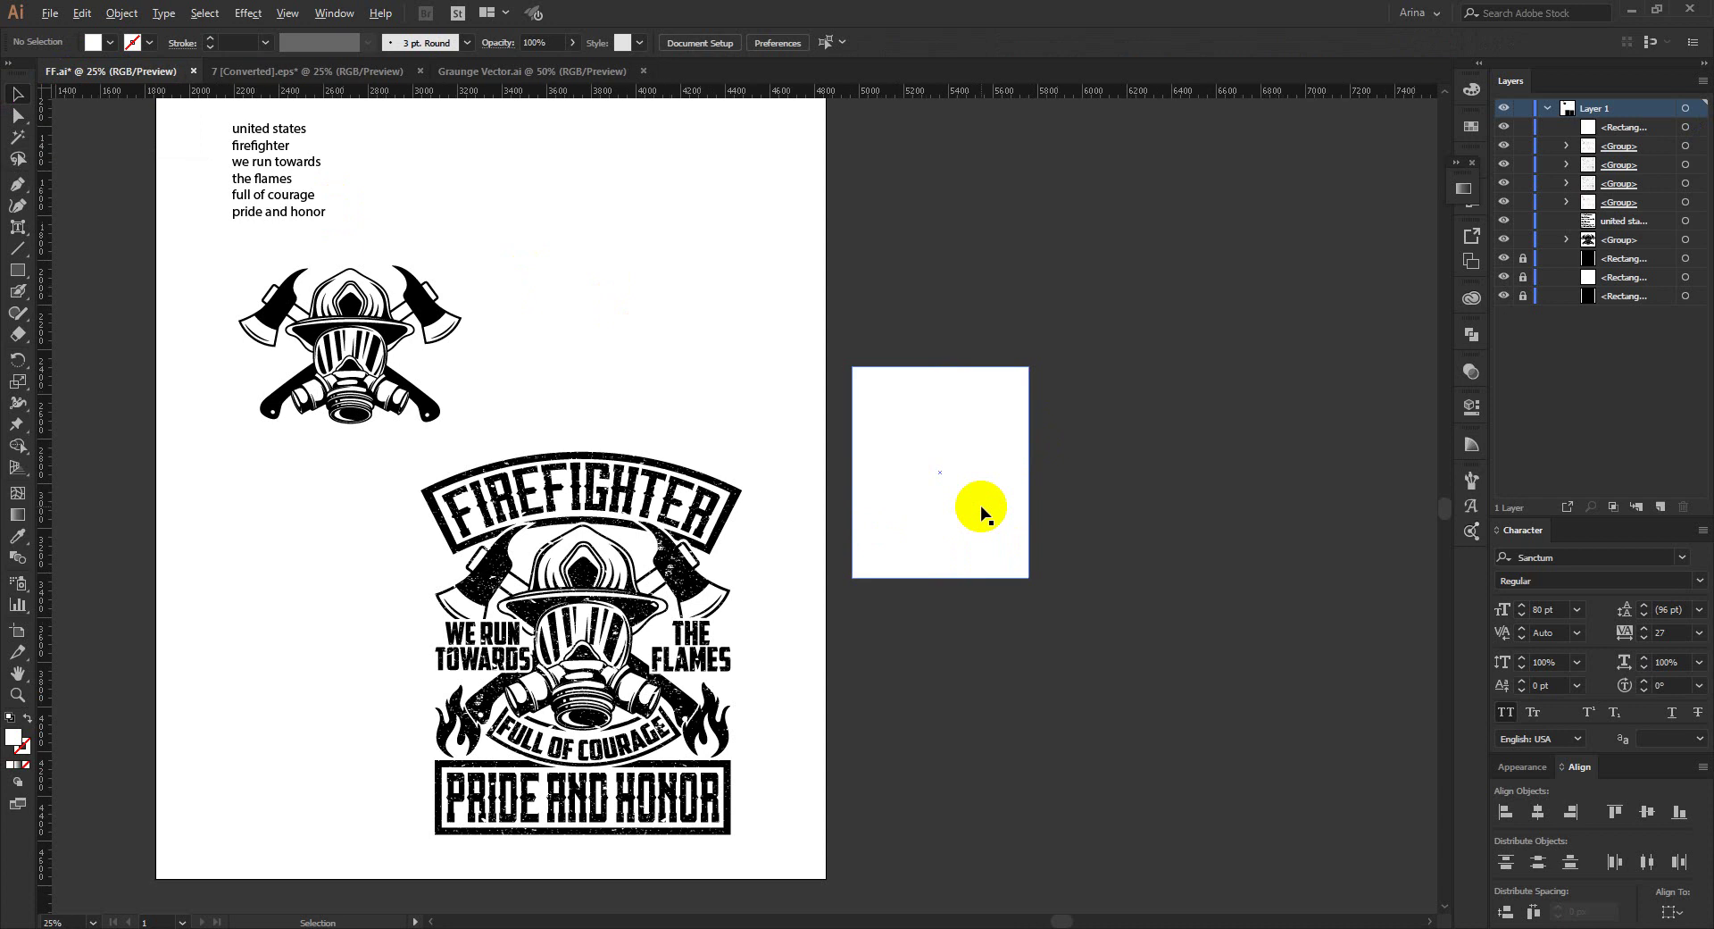
scroll(982, 515, up, 1)
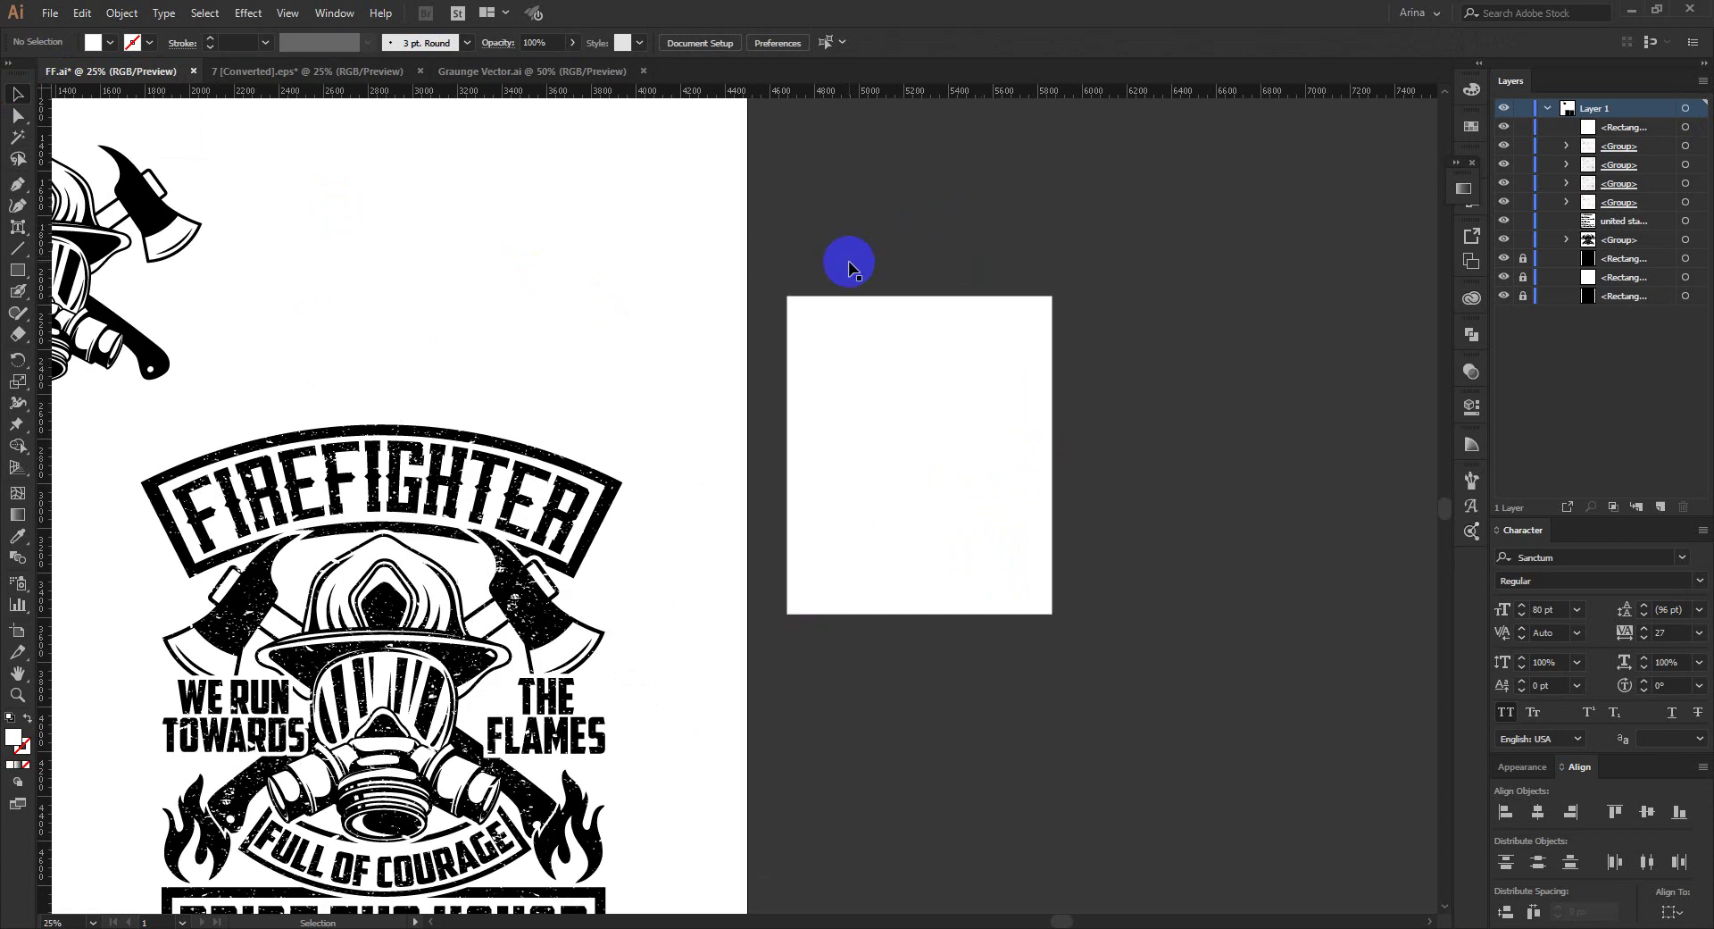
click(855, 439)
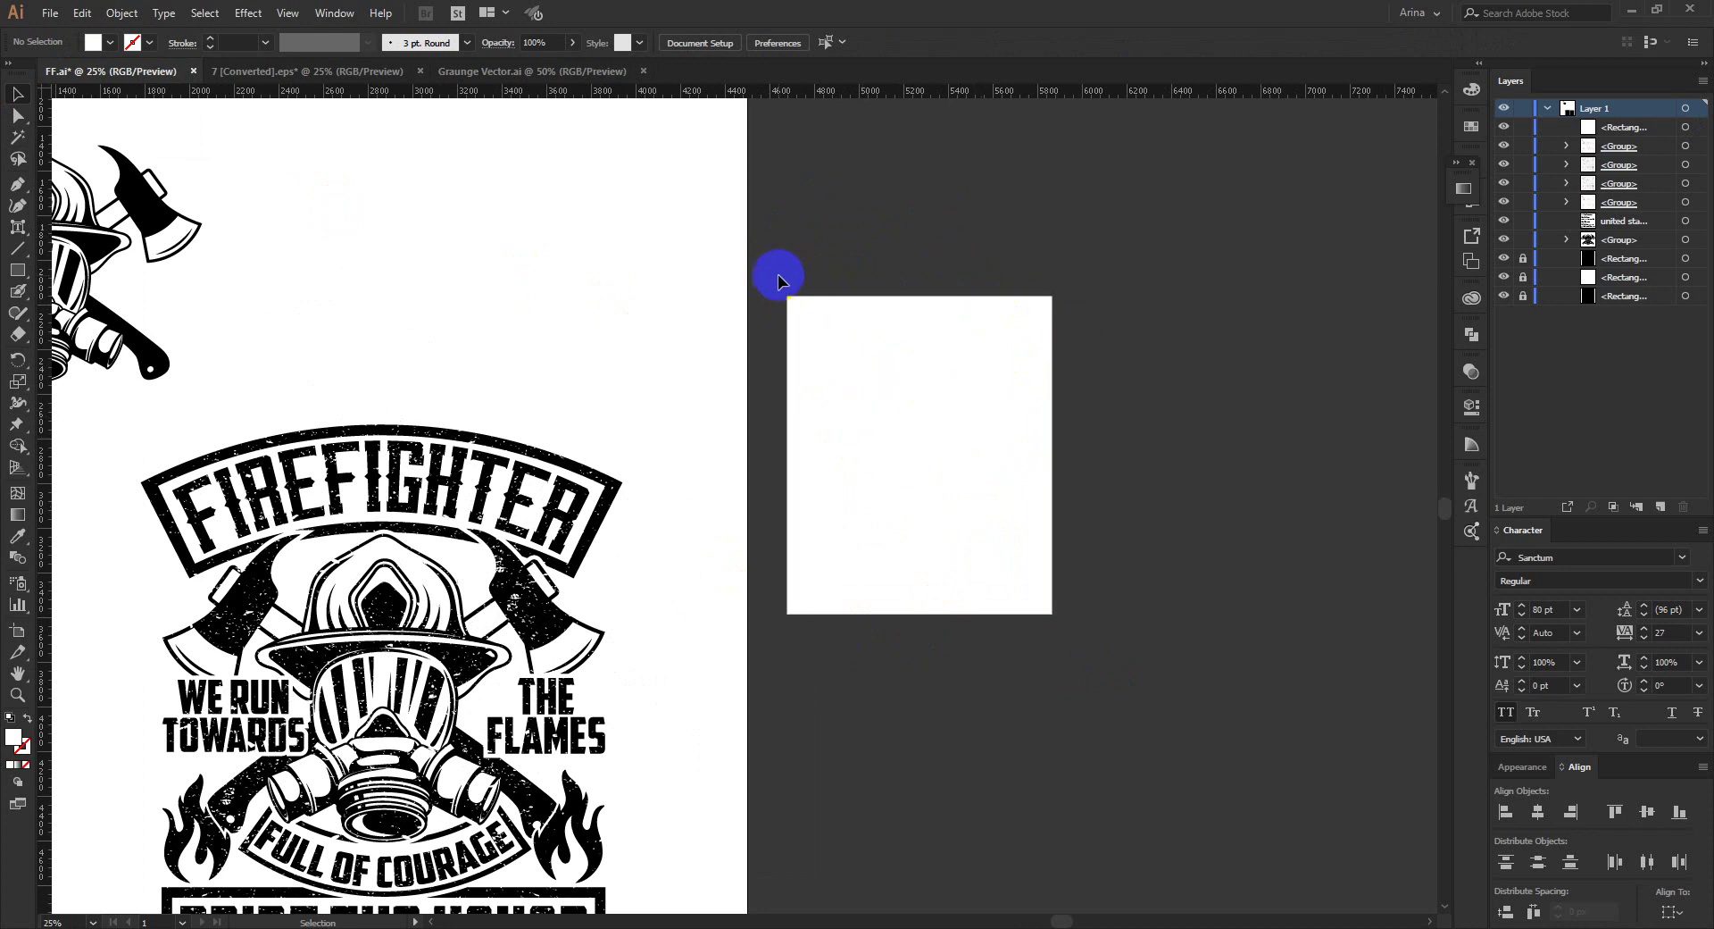
Step: Place two vertical guides just inside the left and right edges of the small white rectangle
drag(772, 275, 1098, 485)
click(695, 406)
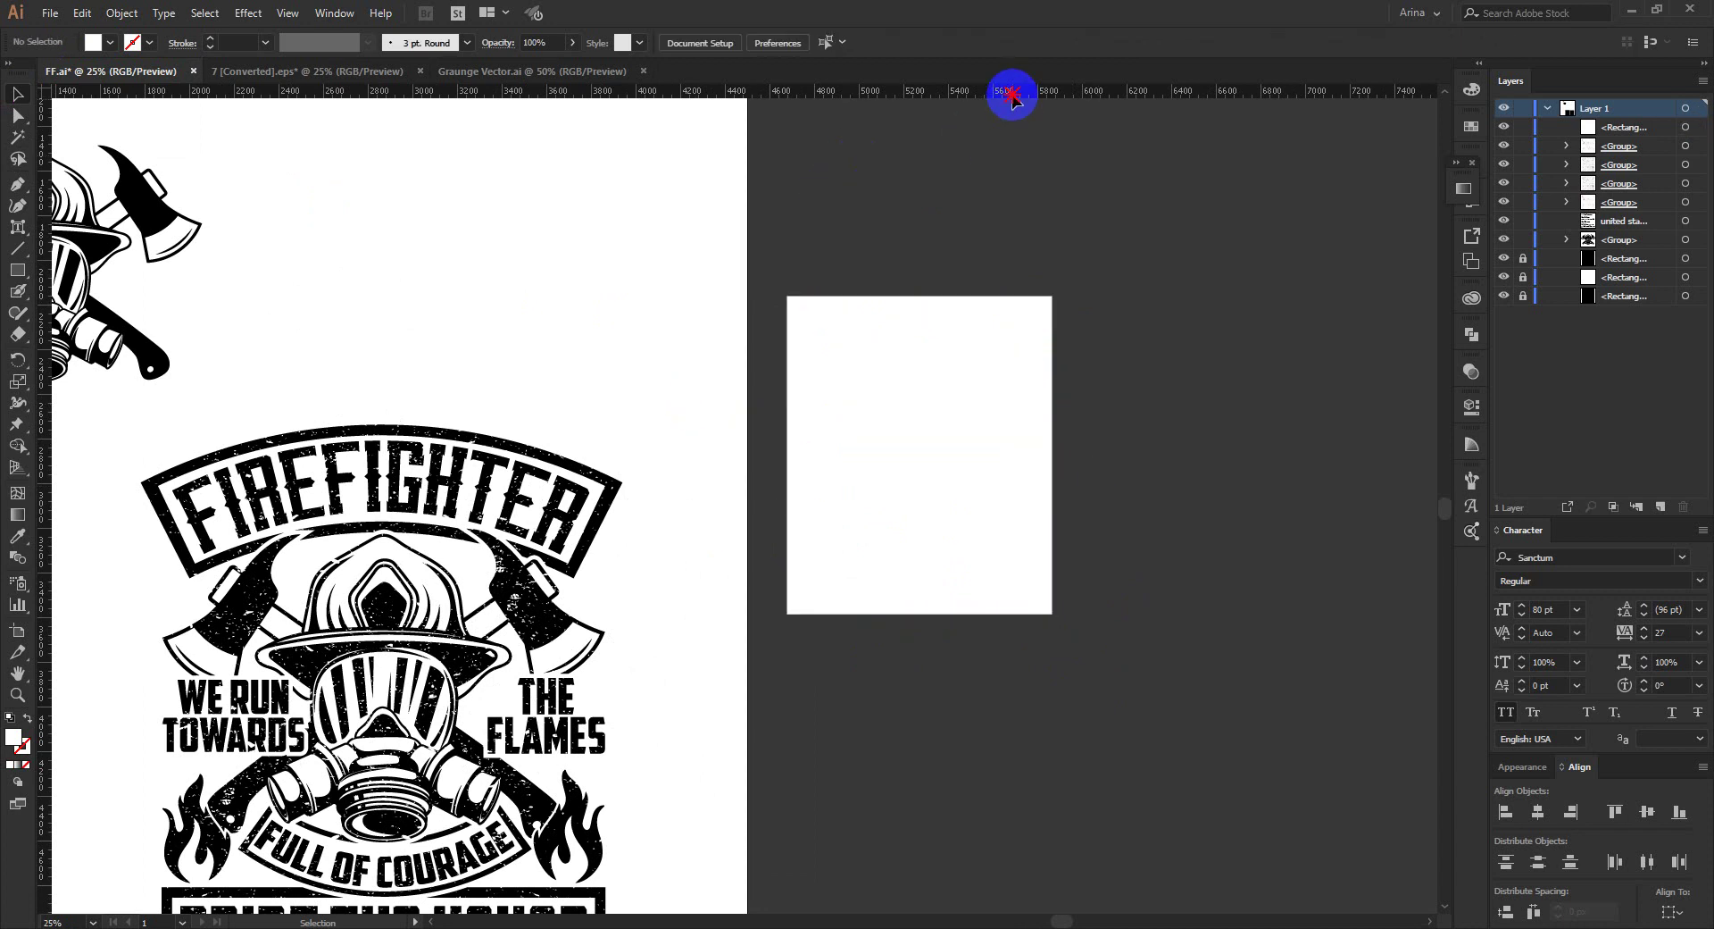
drag(1013, 91, 796, 433)
click(974, 241)
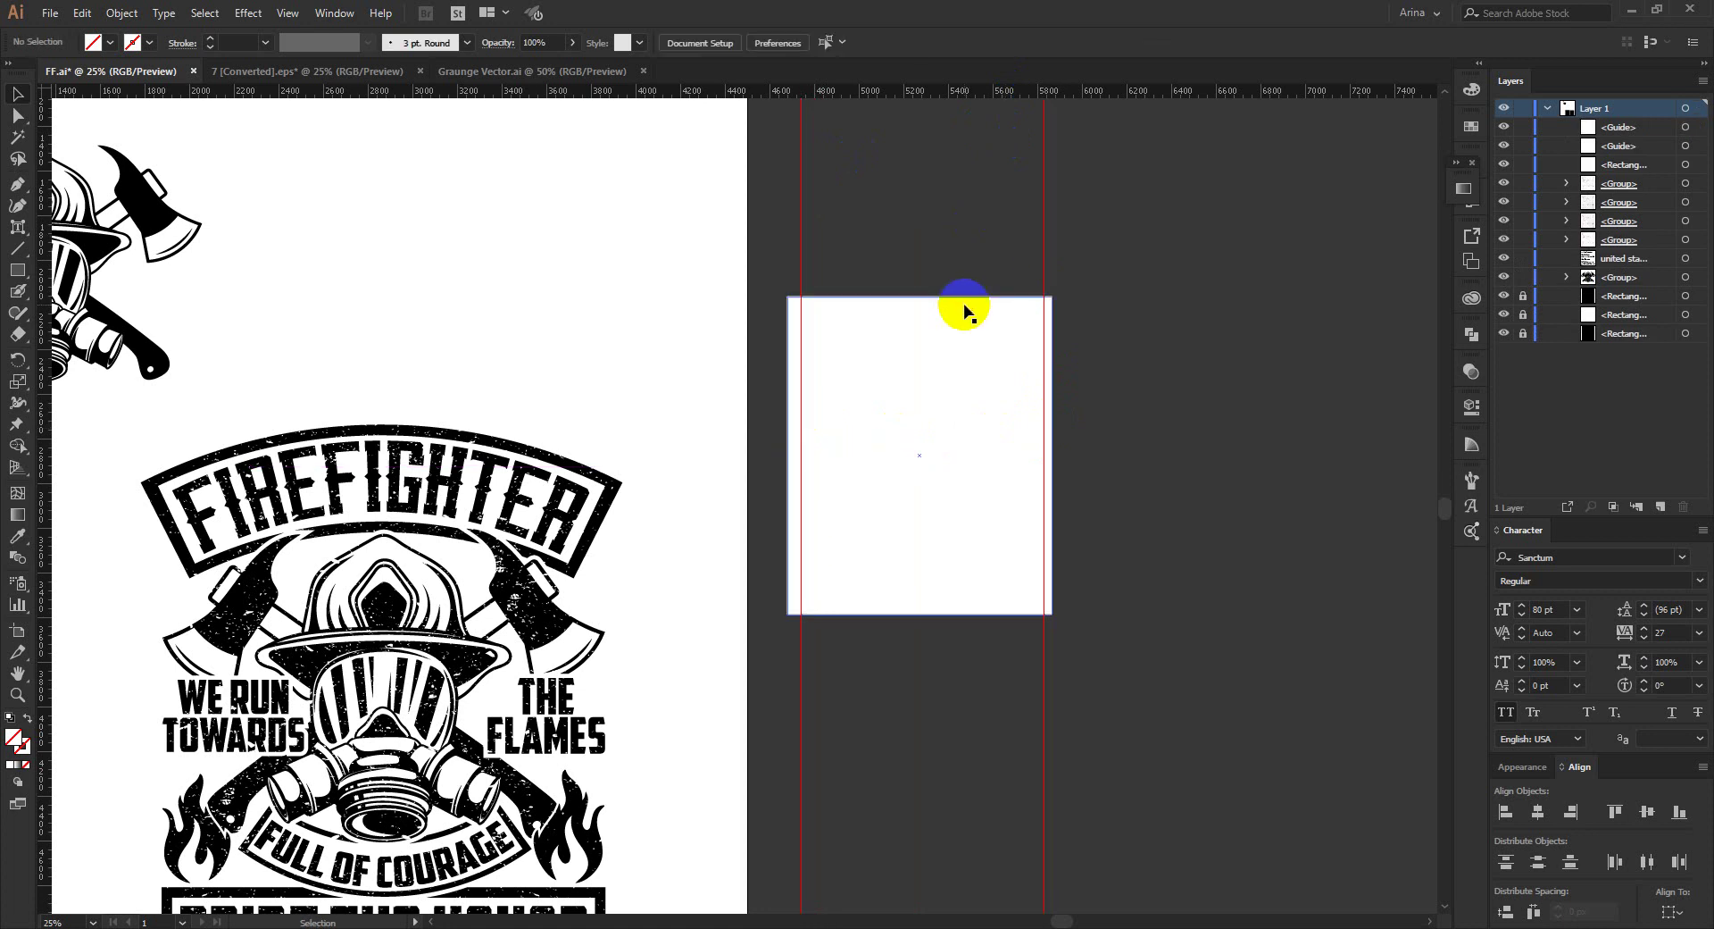
Step: Nudge the white rectangle right until it is centred between the two guides, and lock it
click(964, 311)
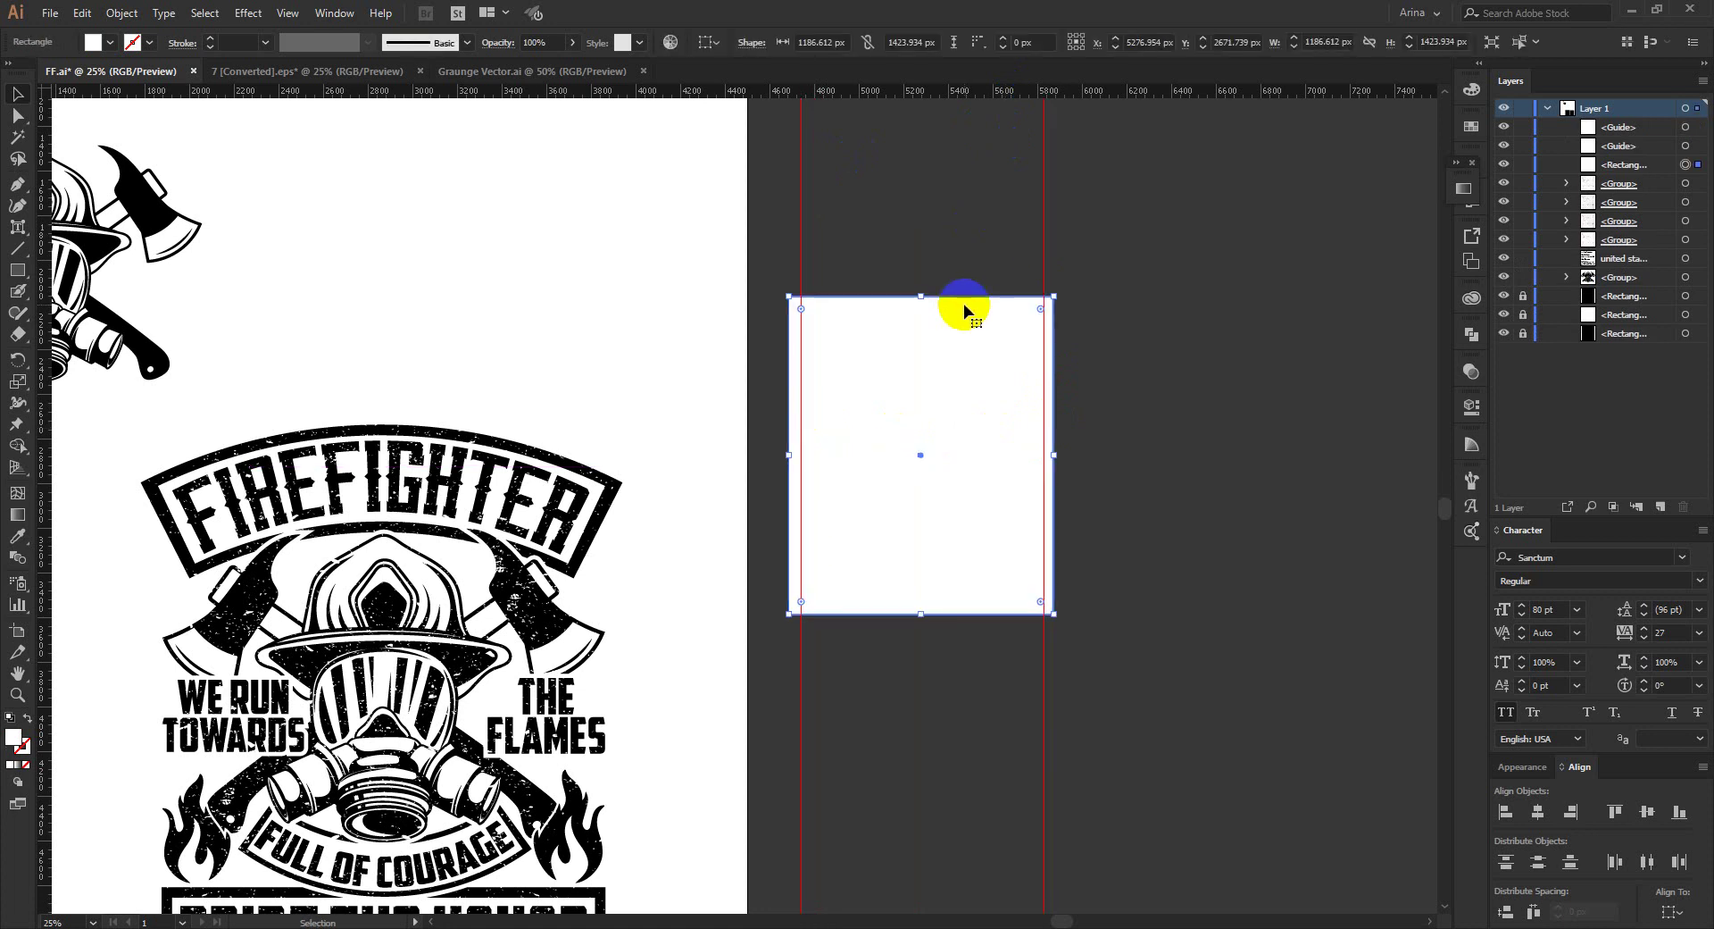
click(1152, 364)
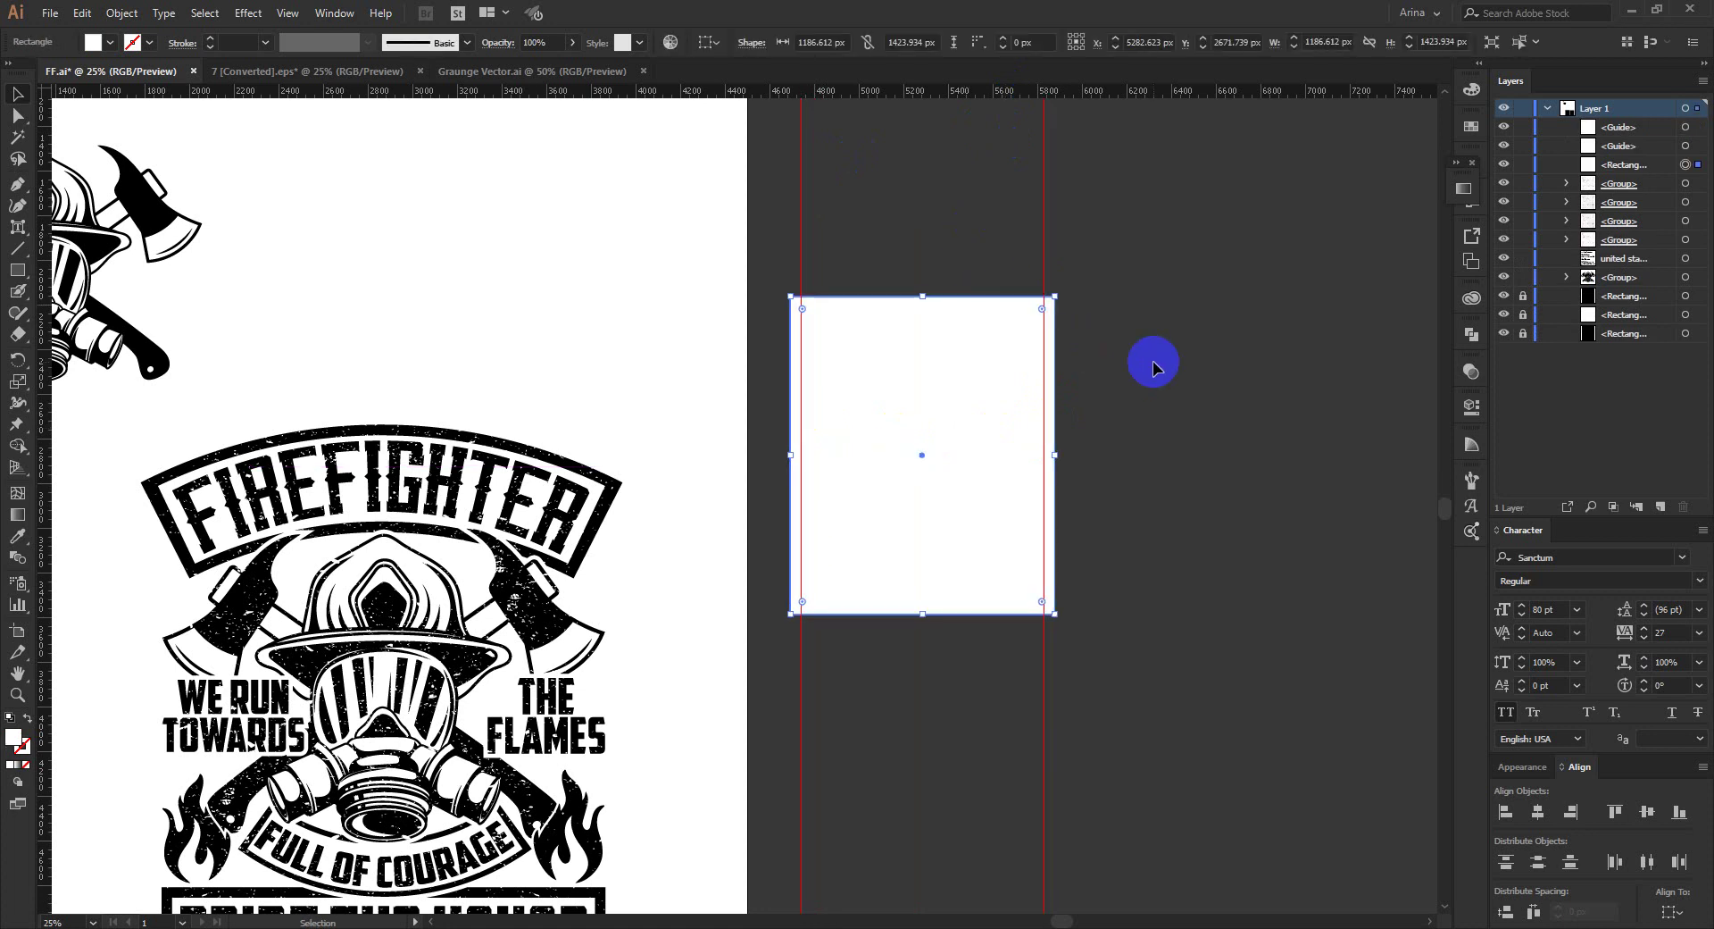
click(1012, 375)
click(1524, 164)
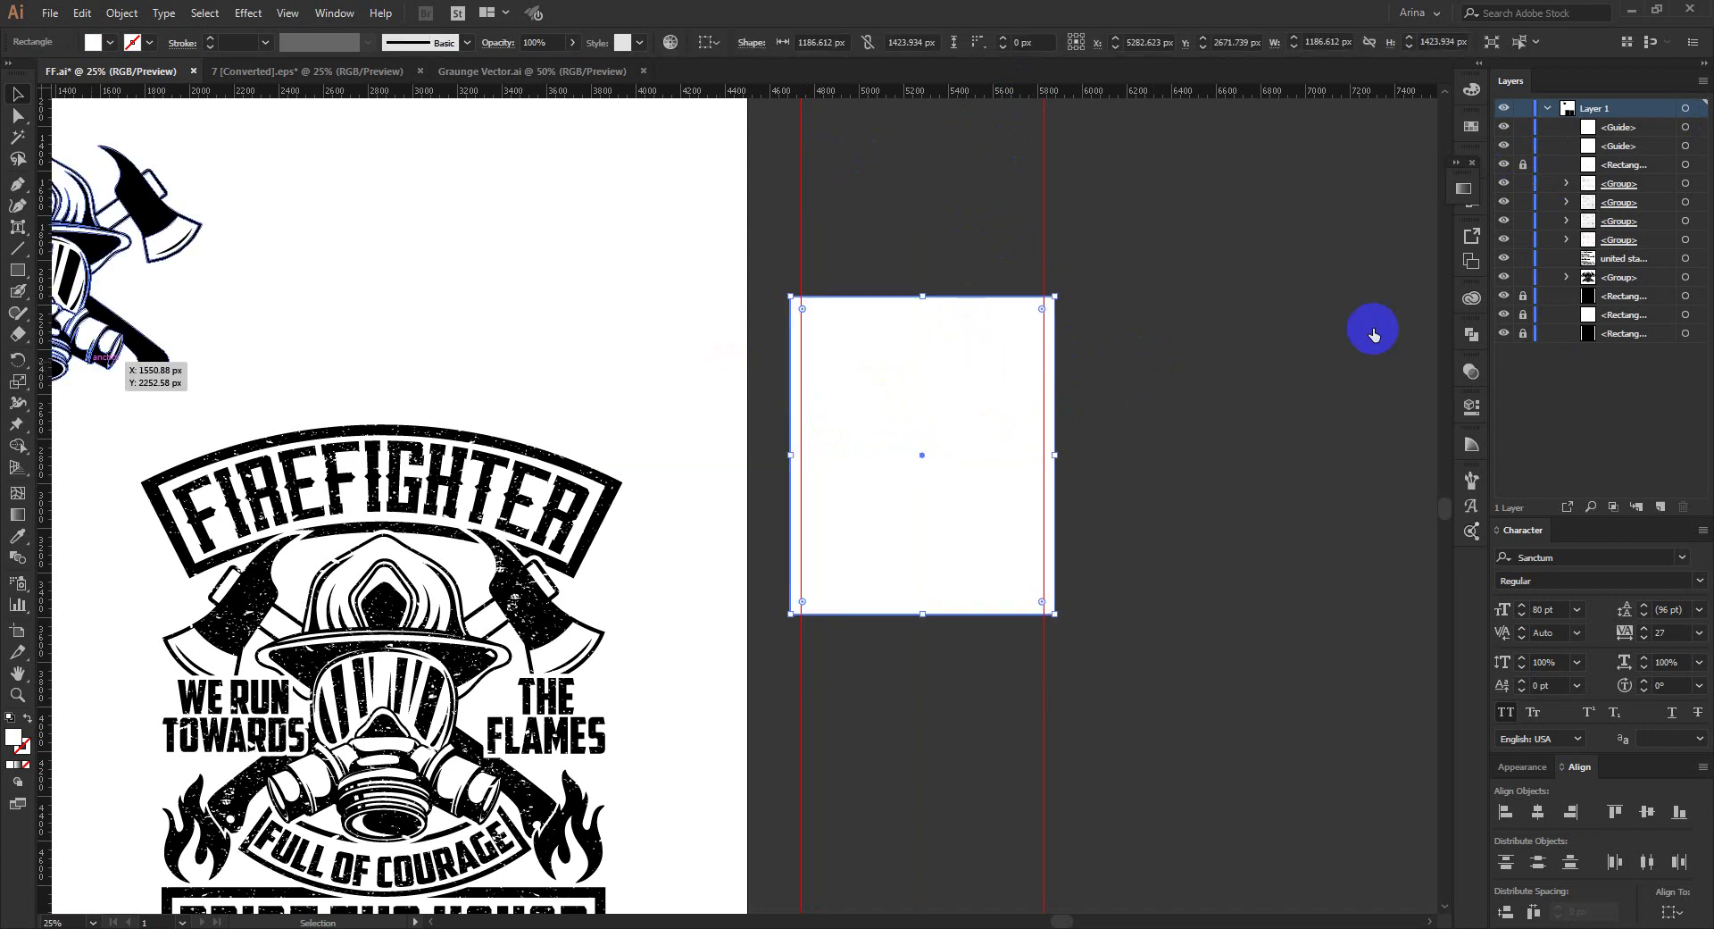
click(1245, 446)
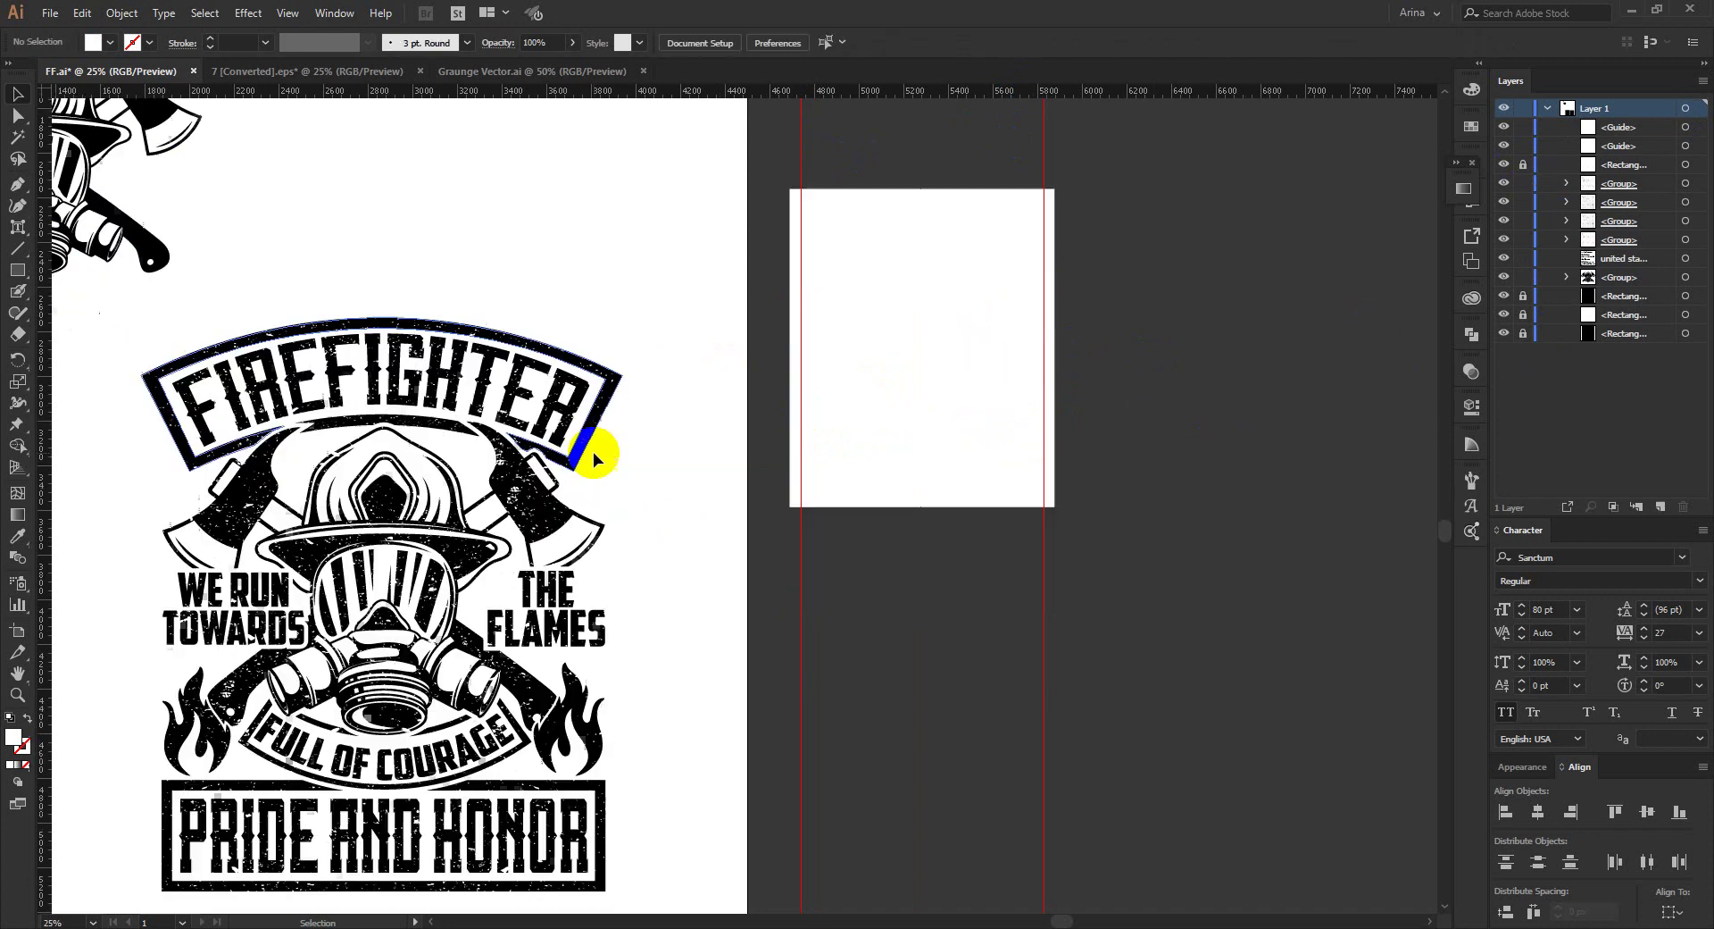
Step: Move the black-and-white Firefighter design onto the white rectangle, scaled to about 1109 × 1321 px, and bring it in front
scroll(593, 452, down, 1)
drag(264, 378, 897, 393)
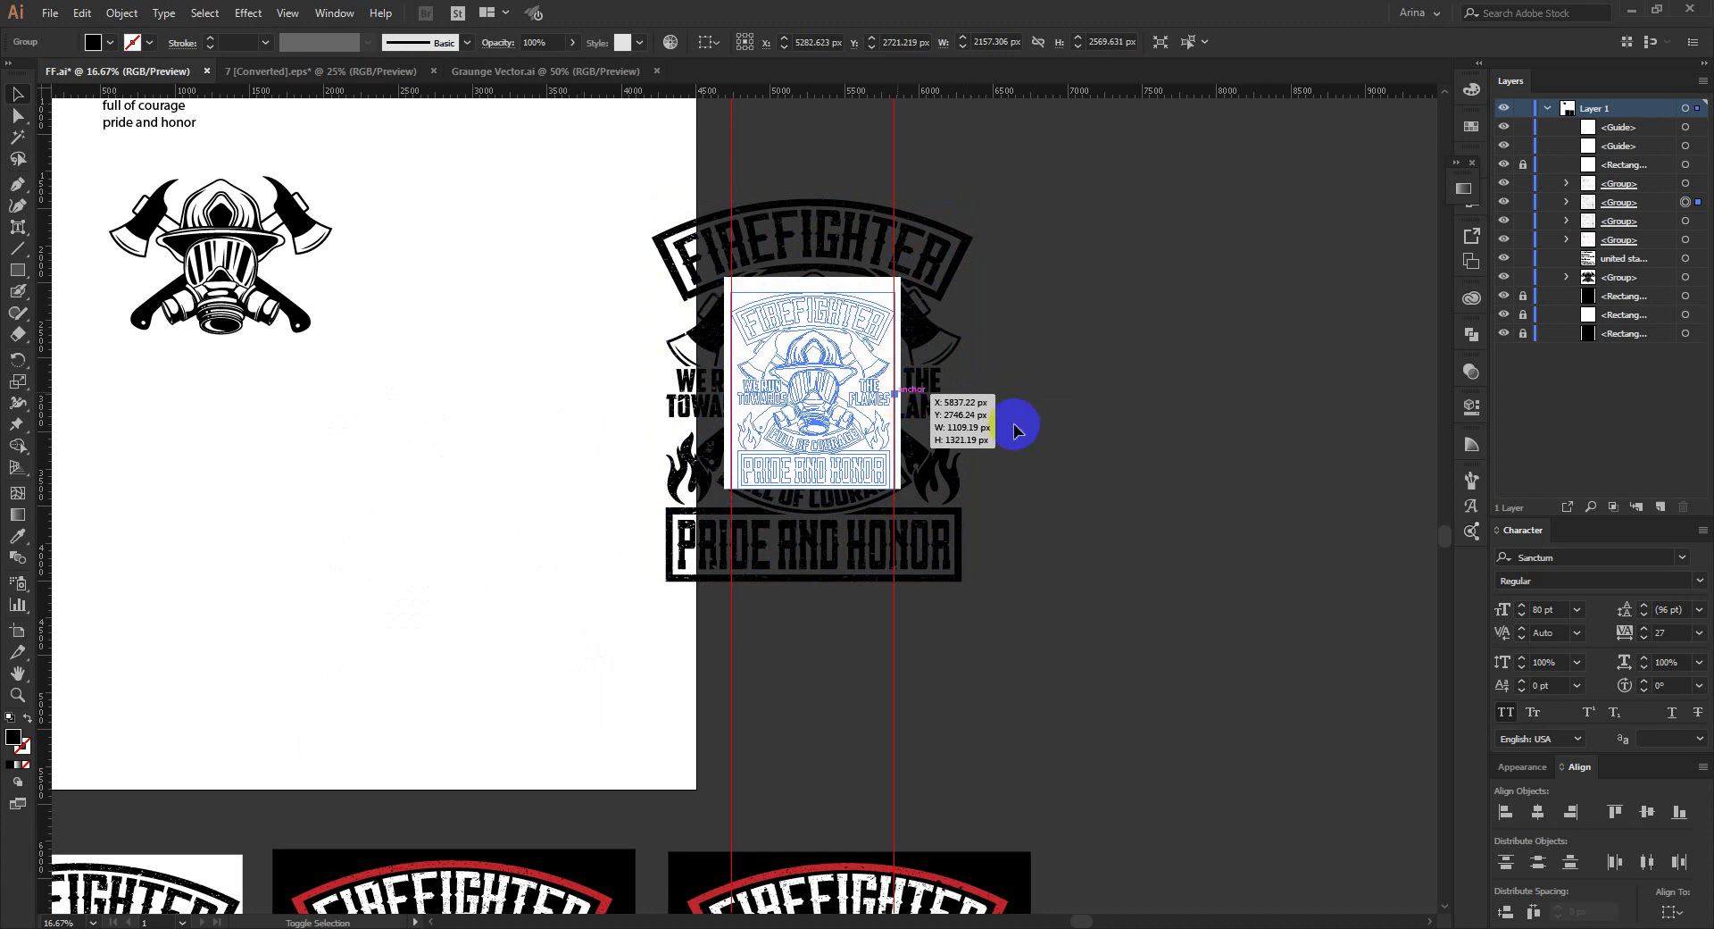
key(a)
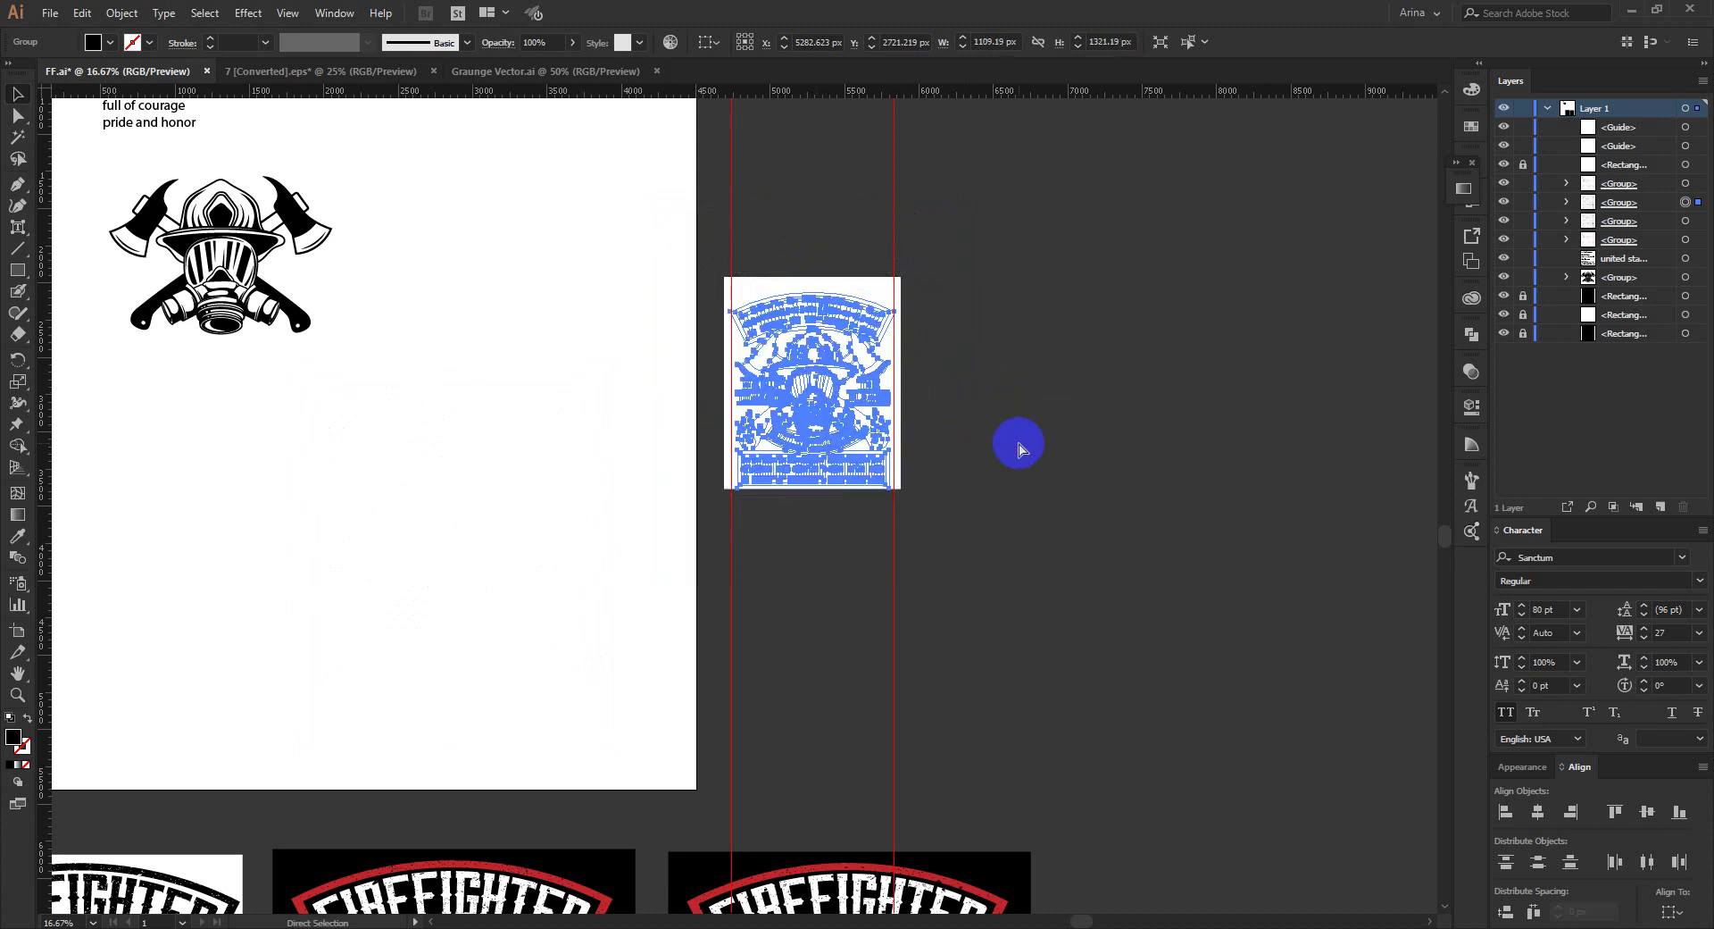
key(Delete)
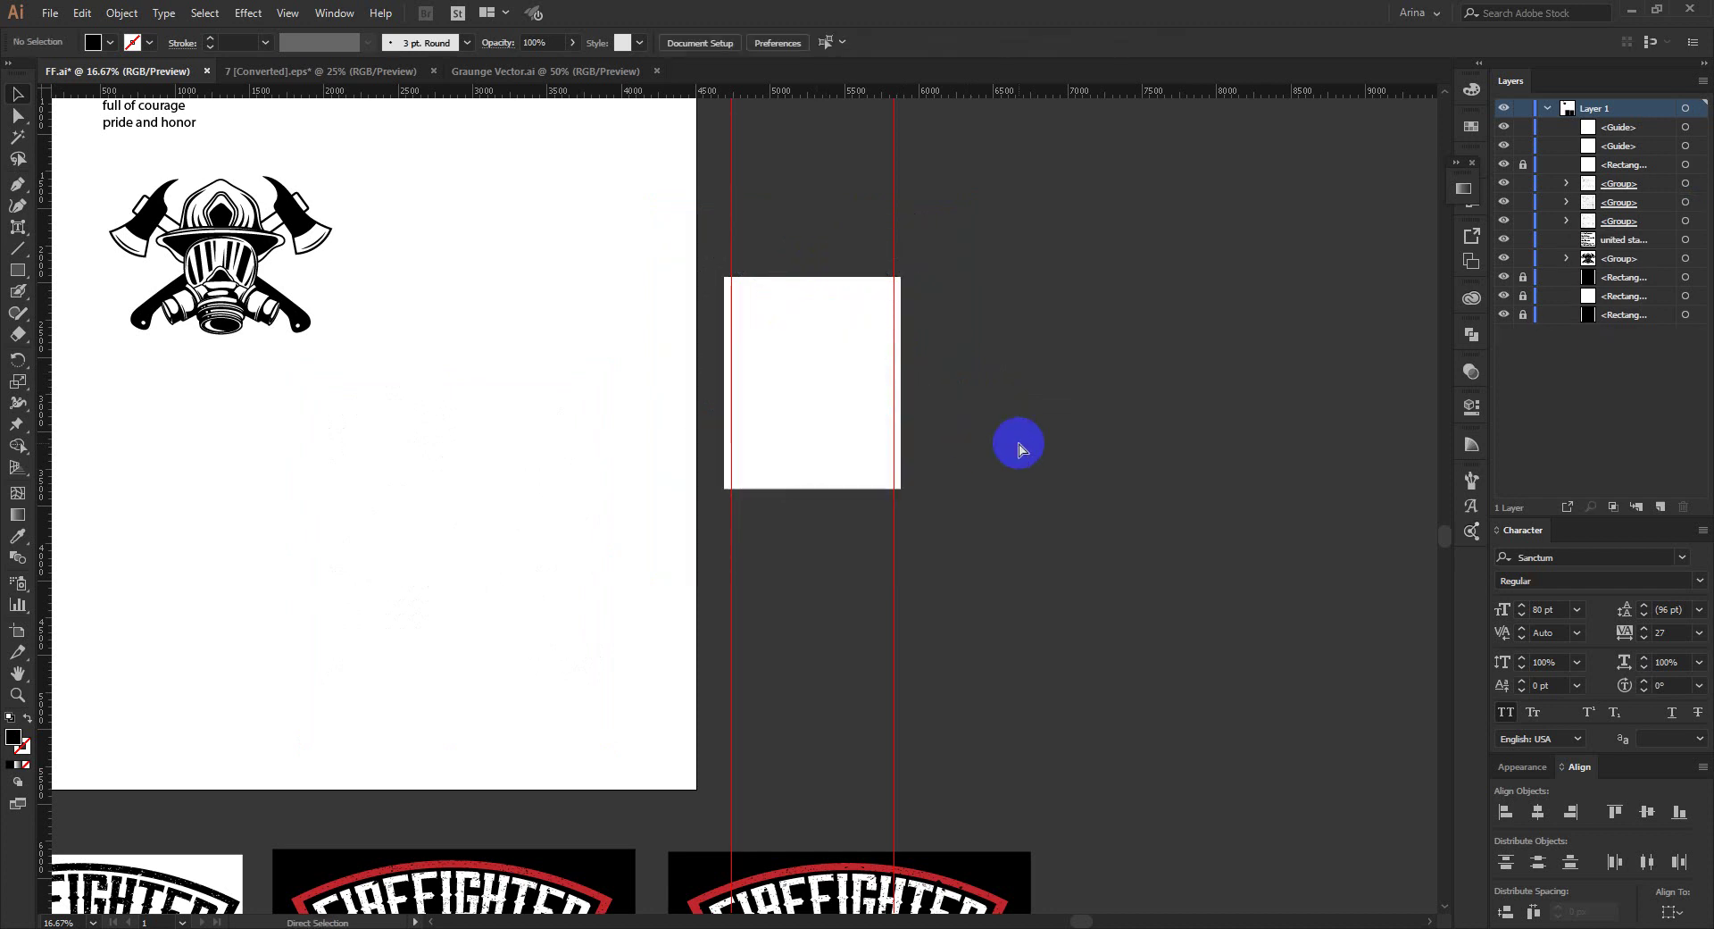
key(ctrl+z)
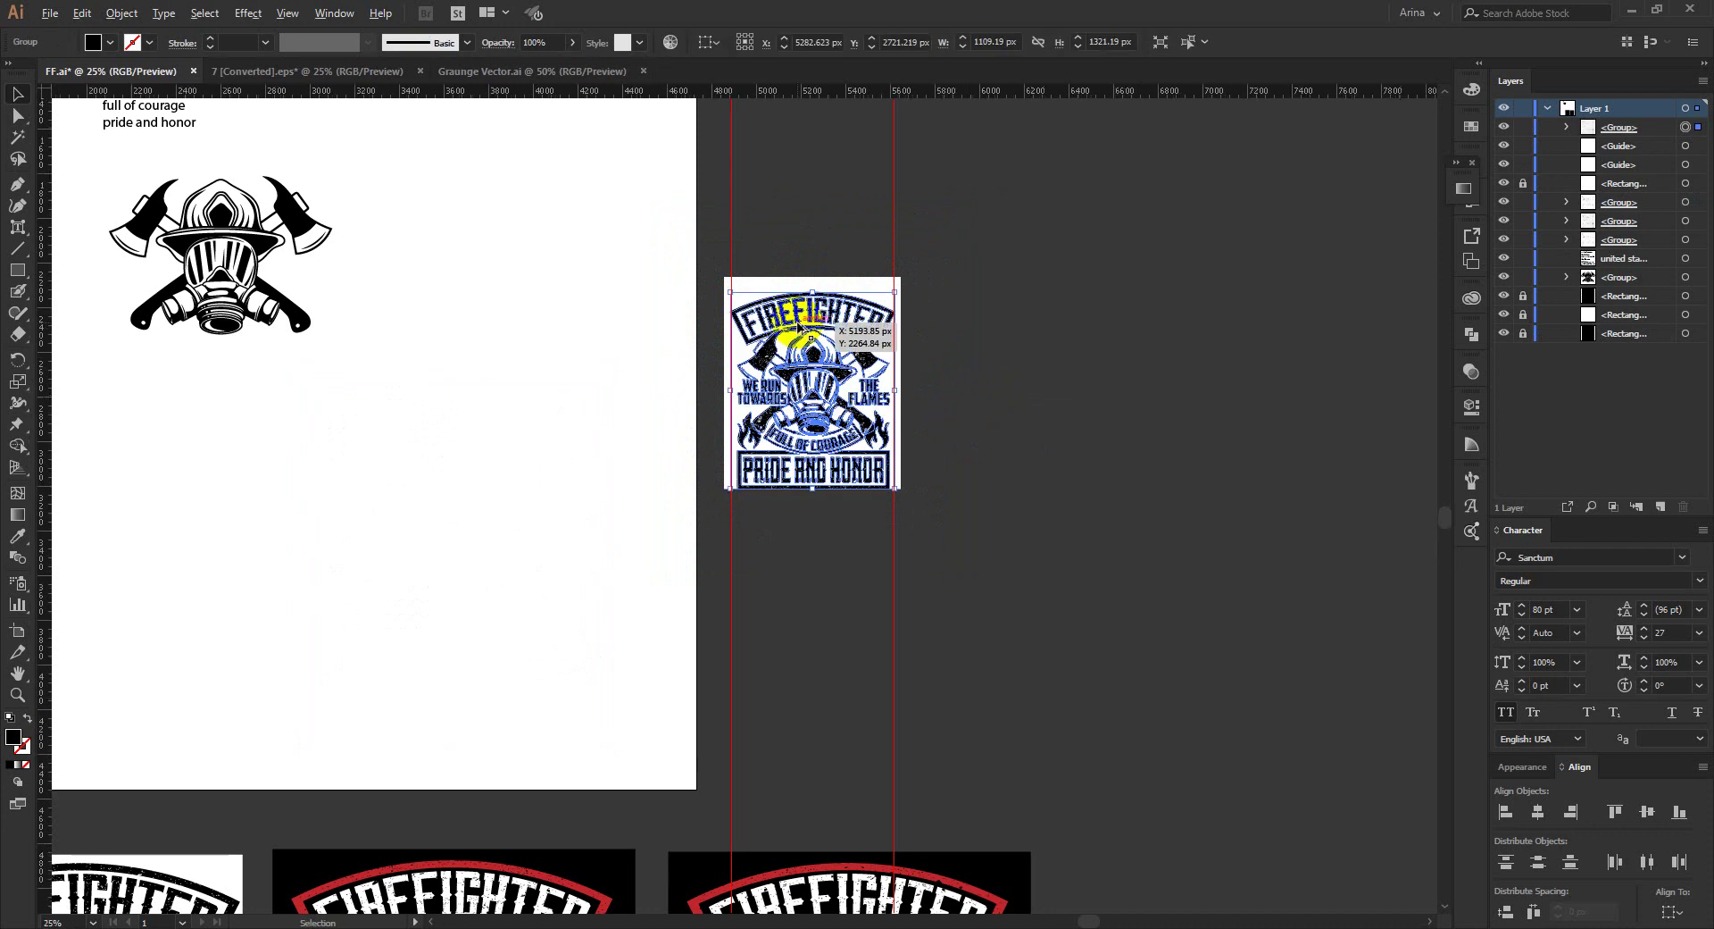
key(v)
scroll(800, 321, up, 2)
scroll(846, 418, up, 1)
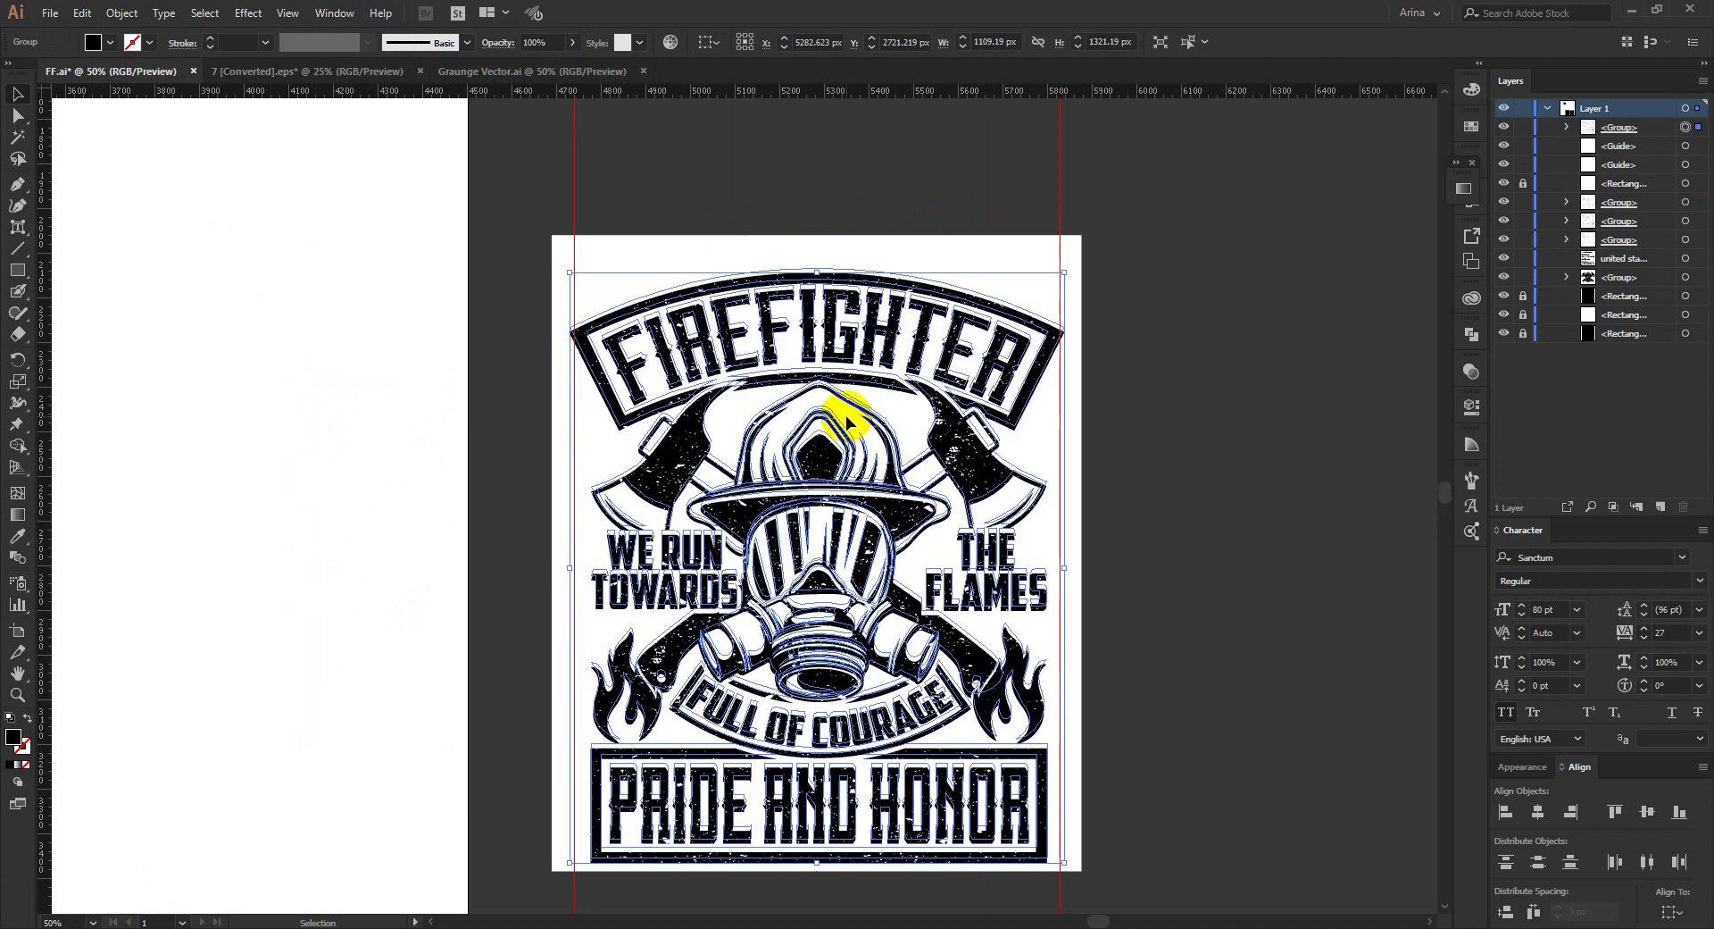
Step: Enlarge the Firefighter design proportionally to about 1165 × 1388 px and position it centrally in the white rectangle
key(ctrl+z)
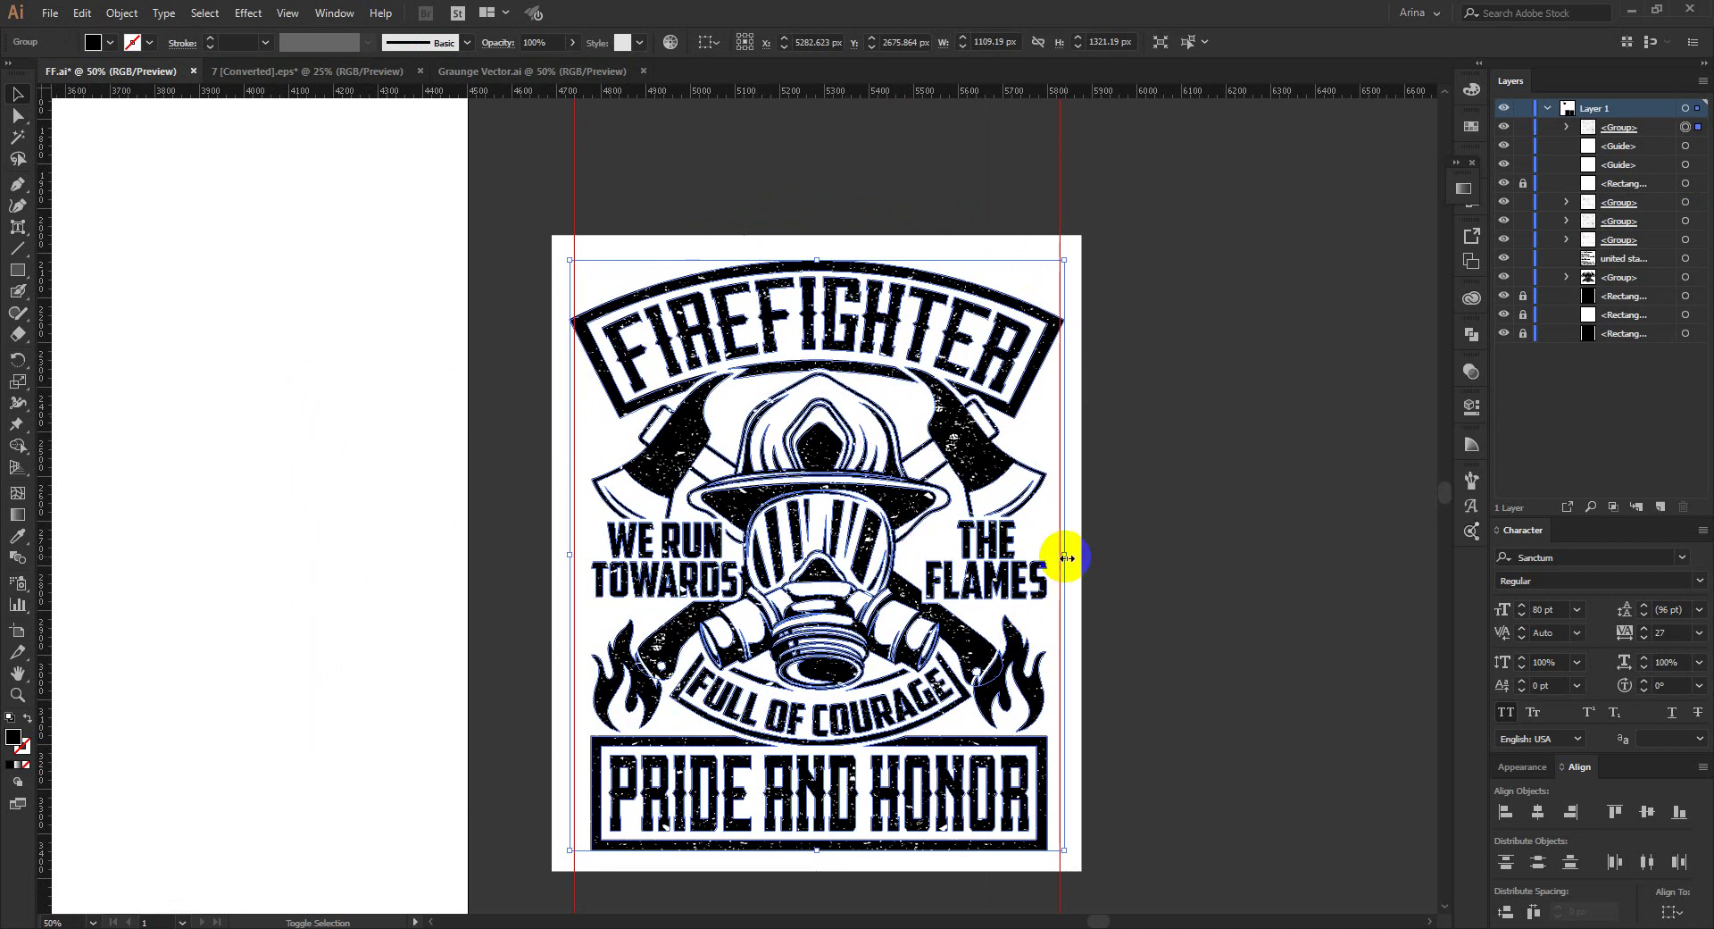
drag(1066, 557, 1081, 555)
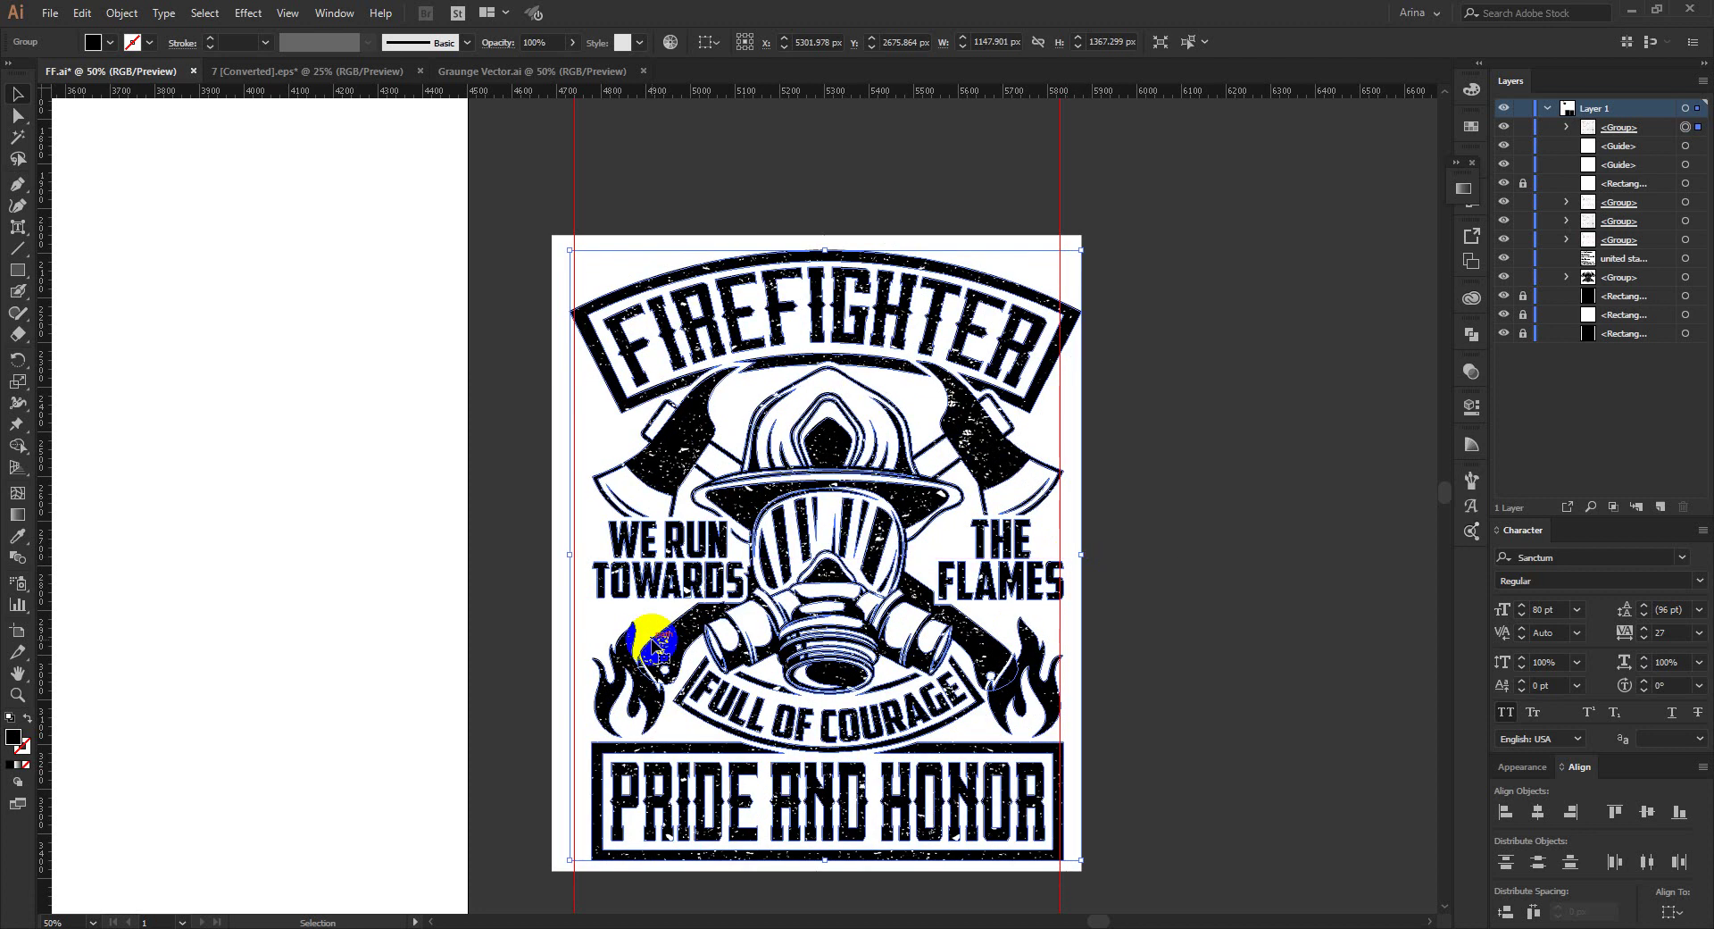
drag(656, 643, 648, 643)
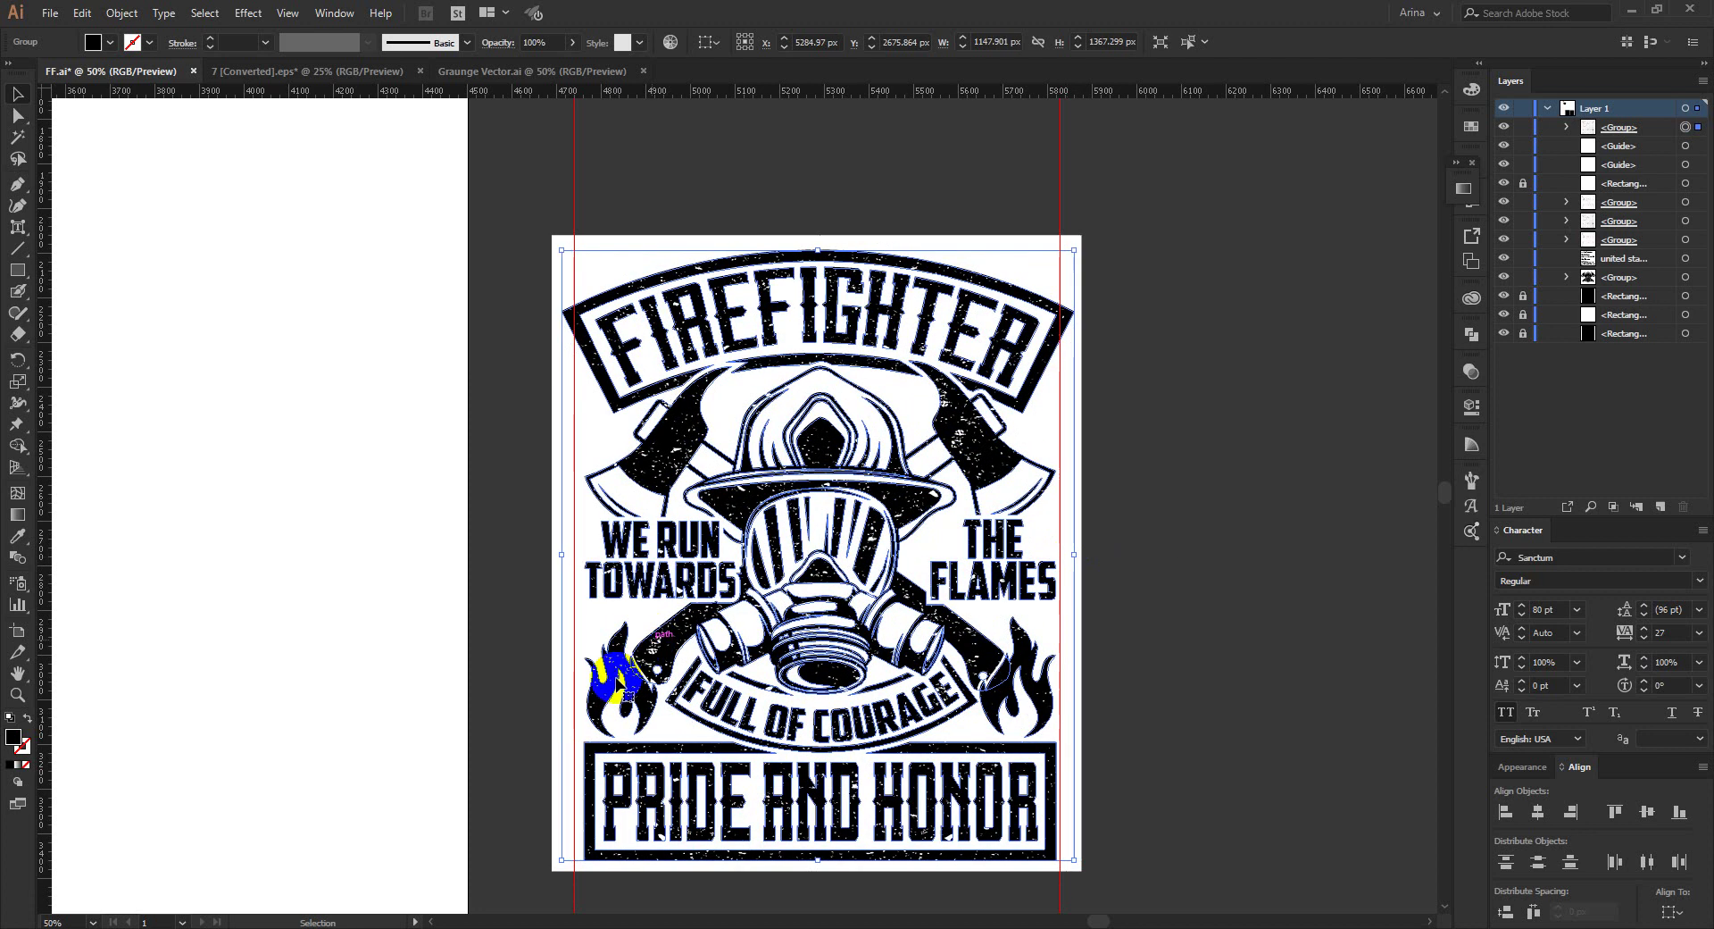
drag(1071, 547, 1082, 553)
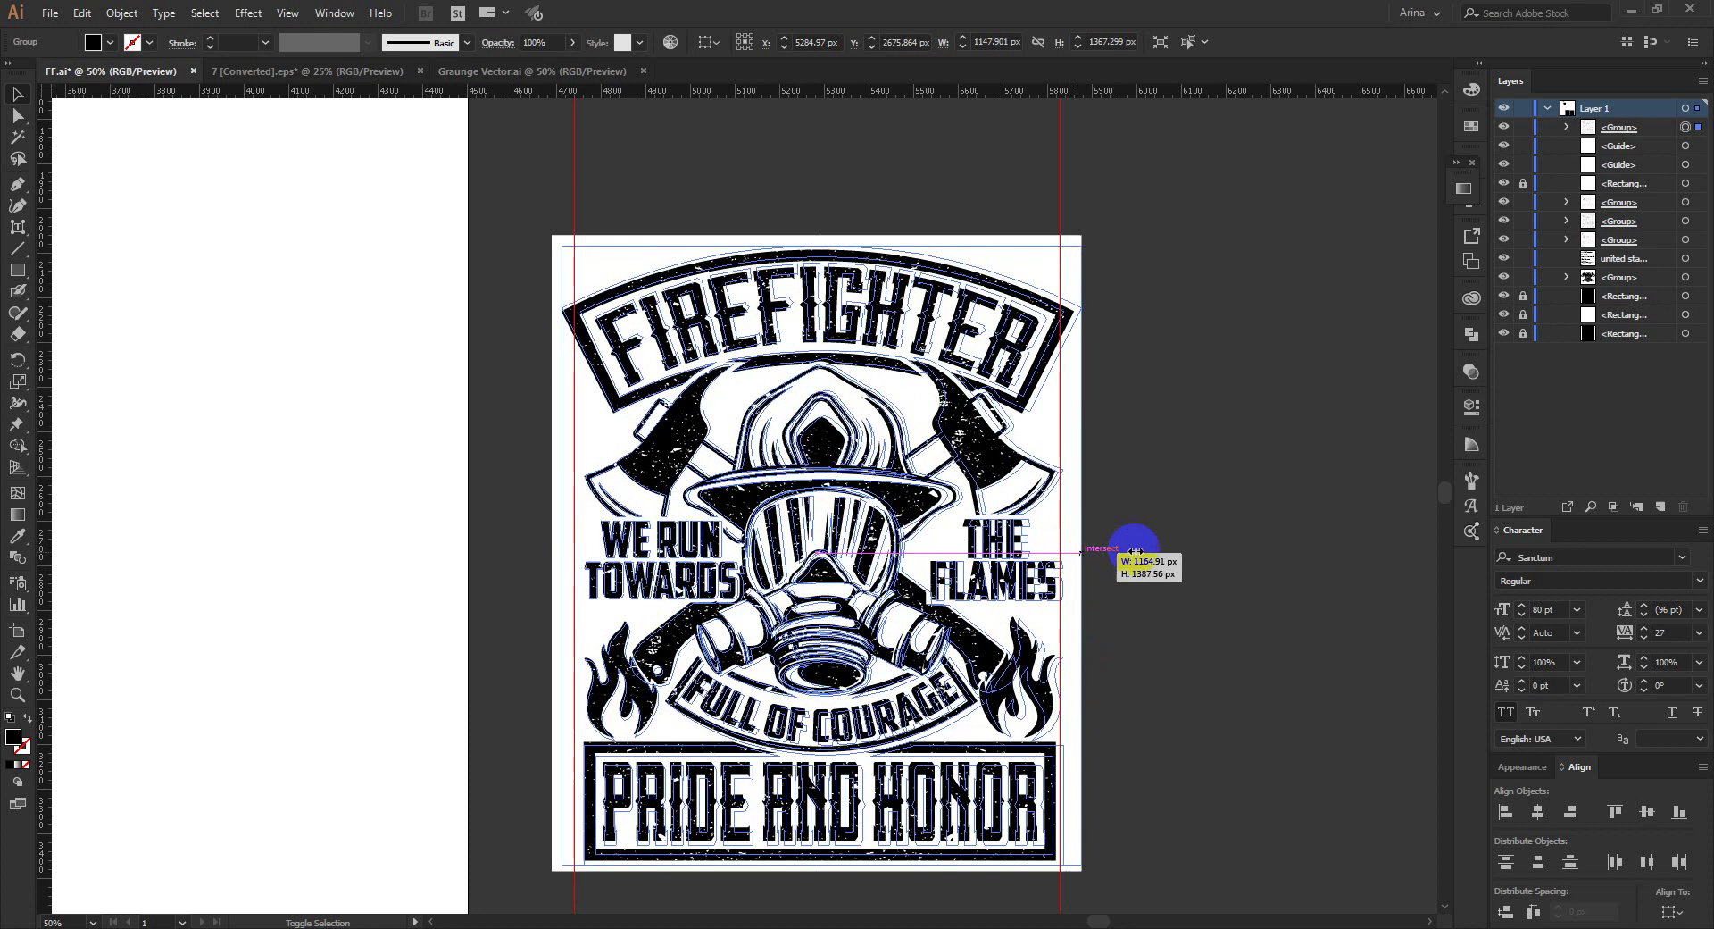
key(Left)
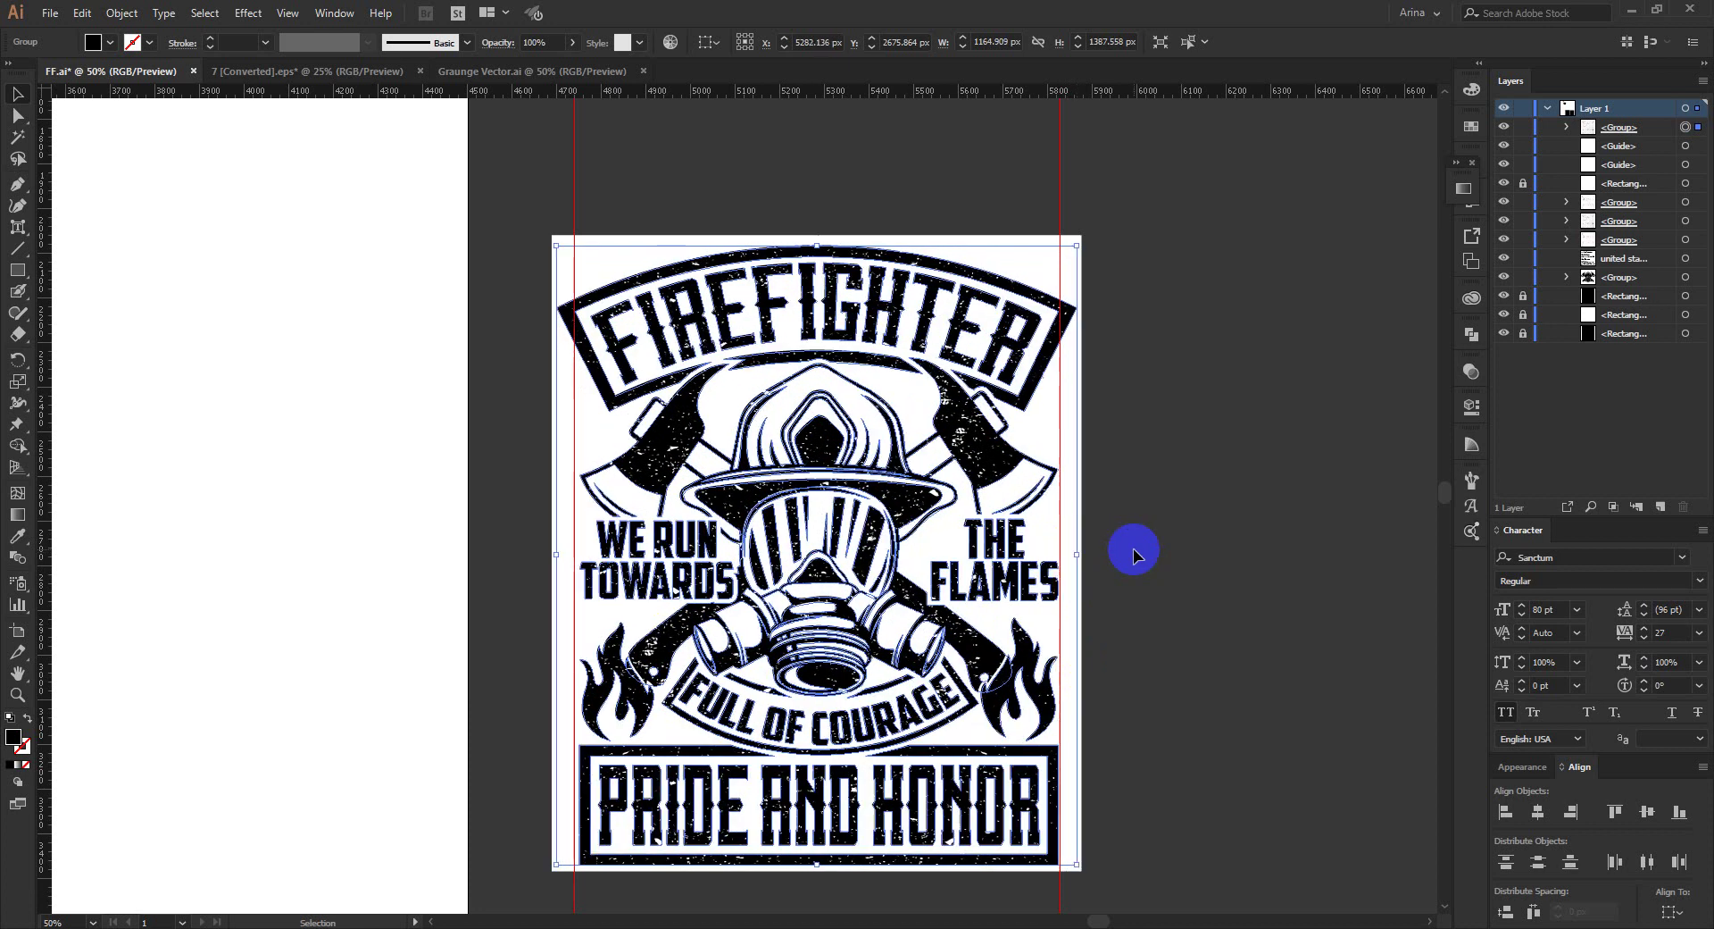
key(Left)
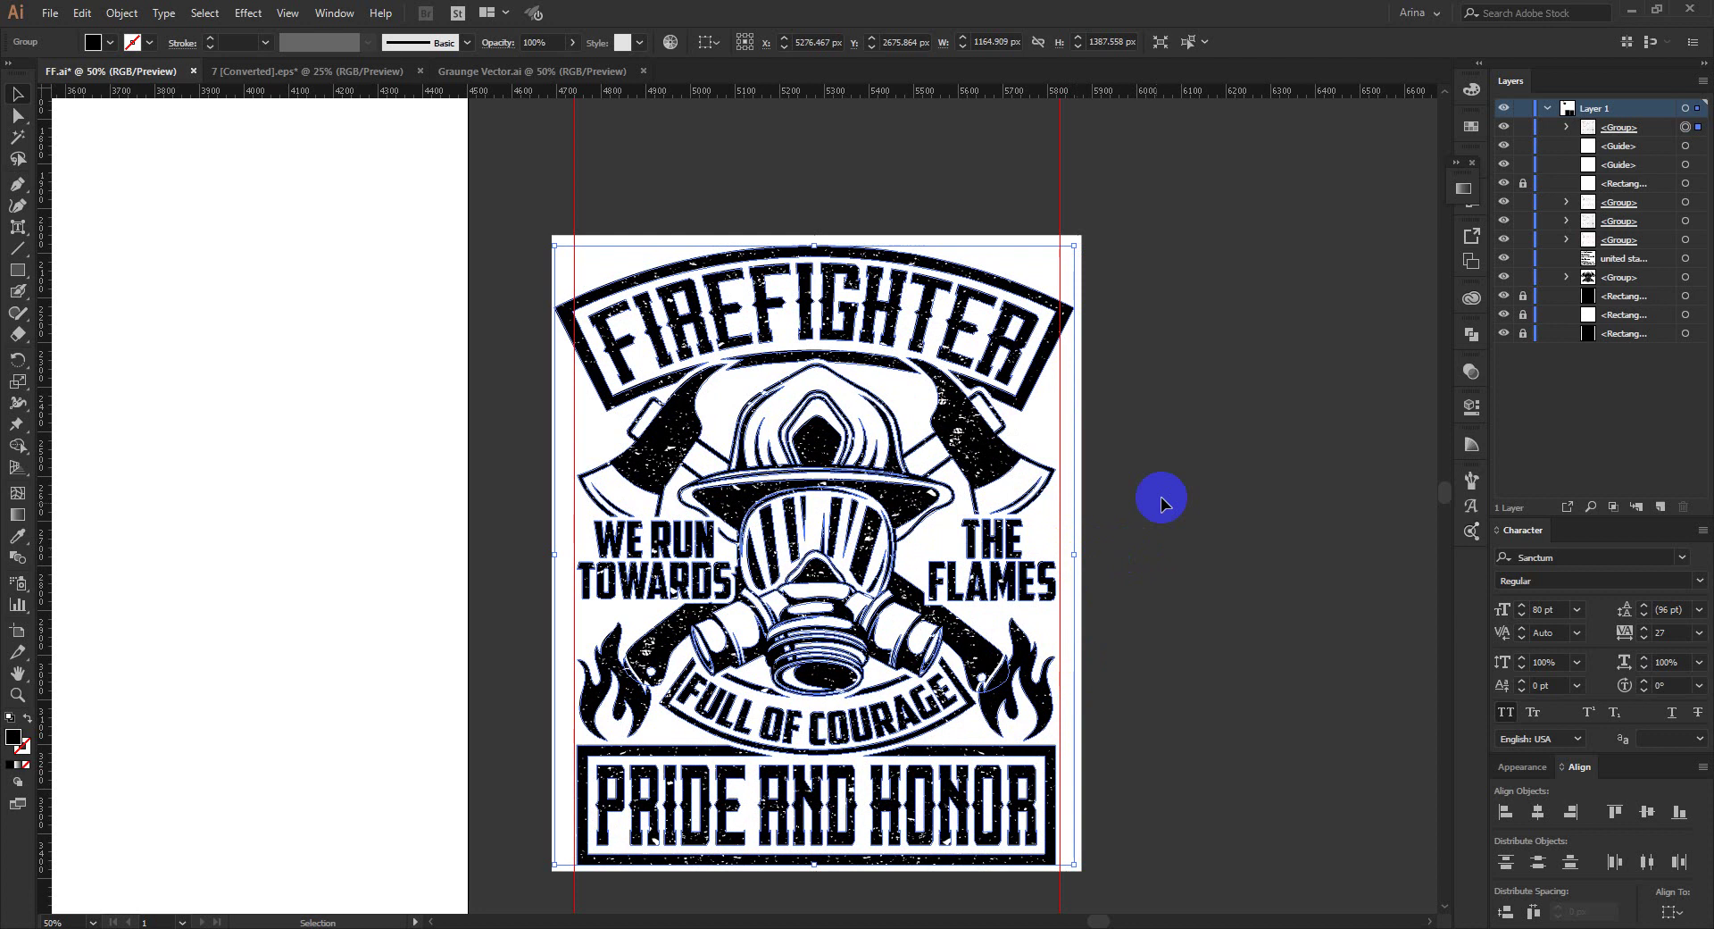
click(1189, 493)
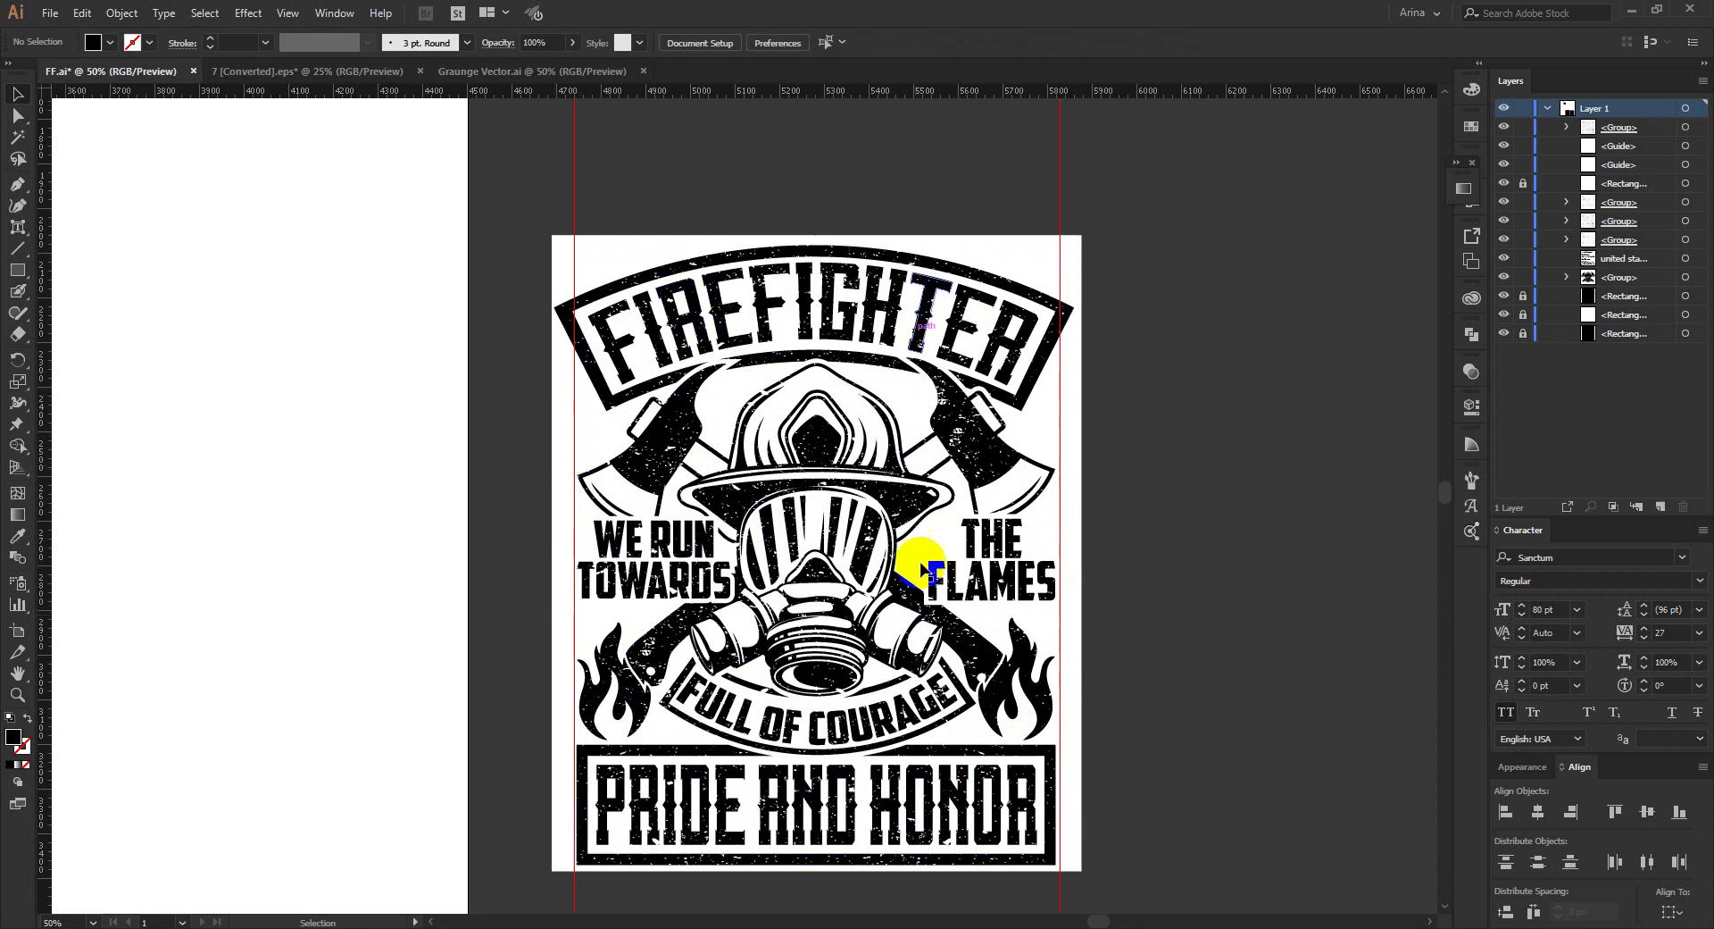
Step: Examine how the Firefighter design's arched header, side edges and lettering fit the white rectangle and the guides
click(734, 527)
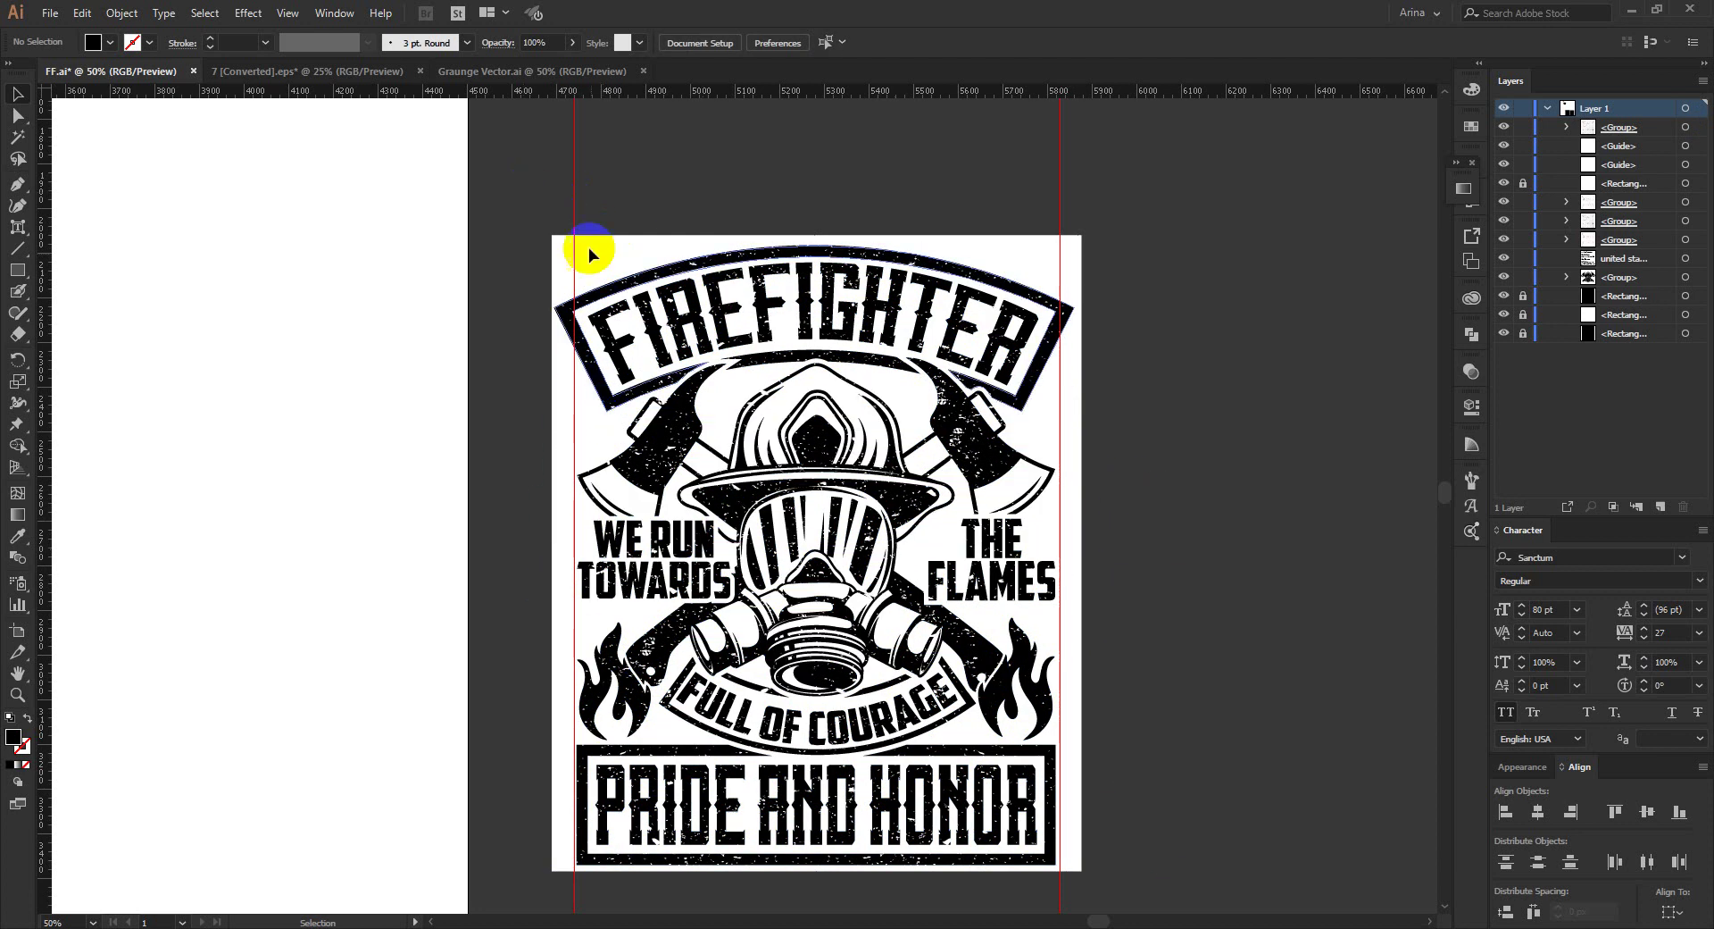
click(556, 390)
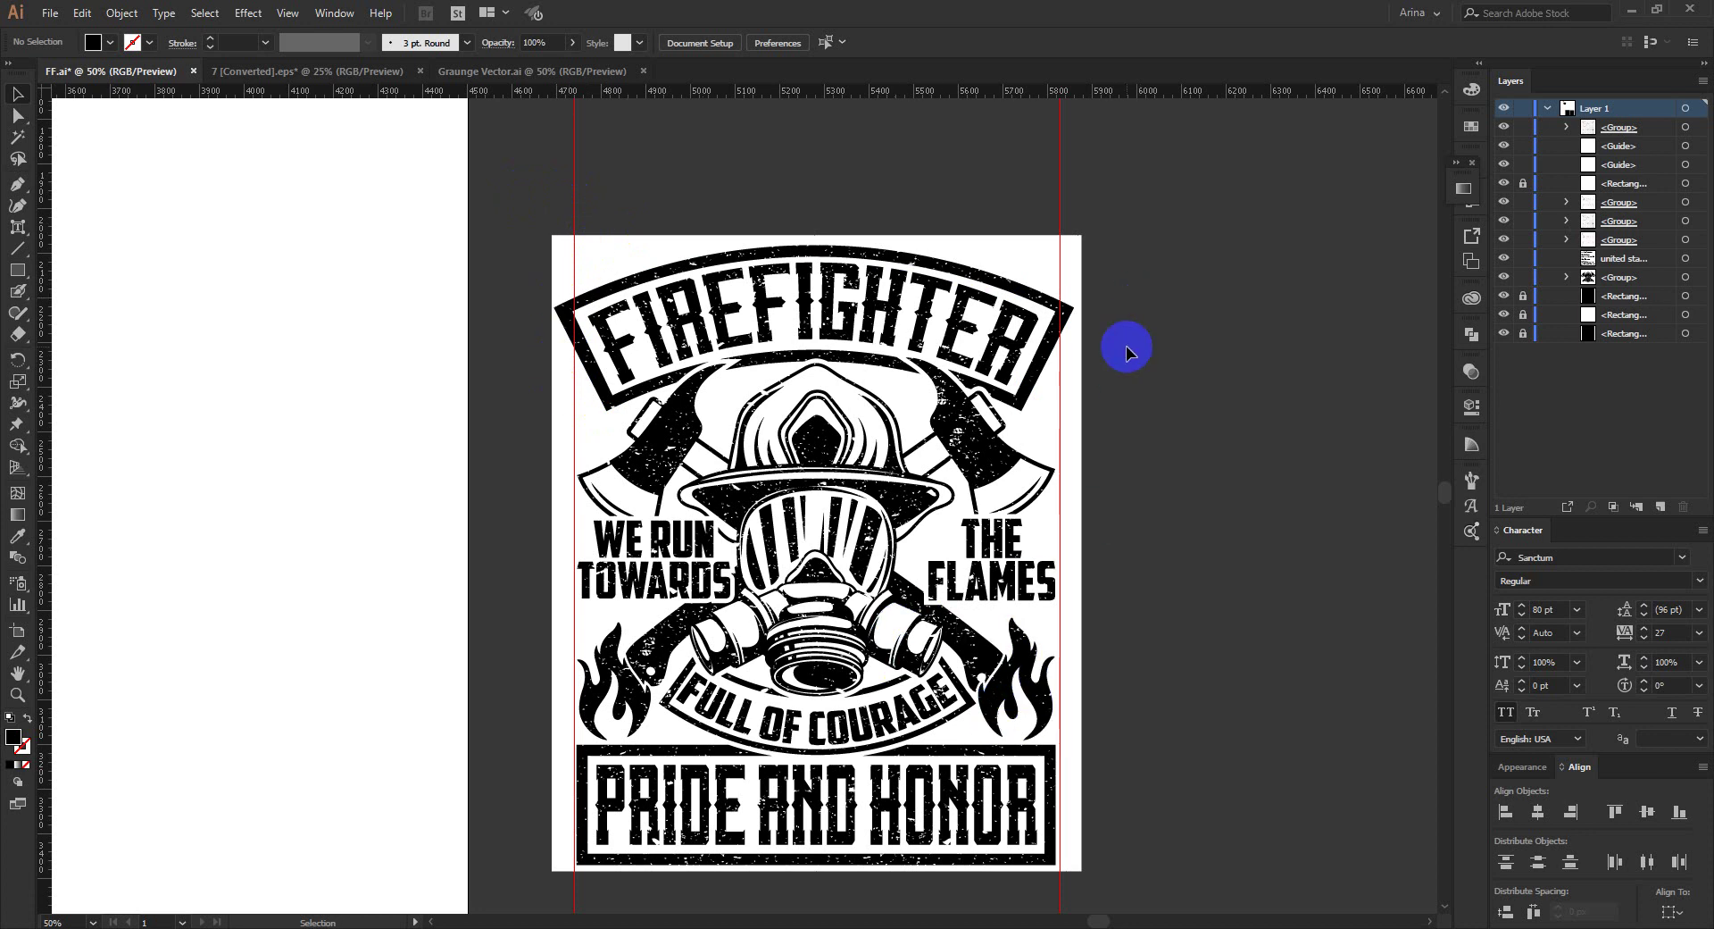
click(1068, 278)
drag(1076, 308, 1074, 390)
click(784, 582)
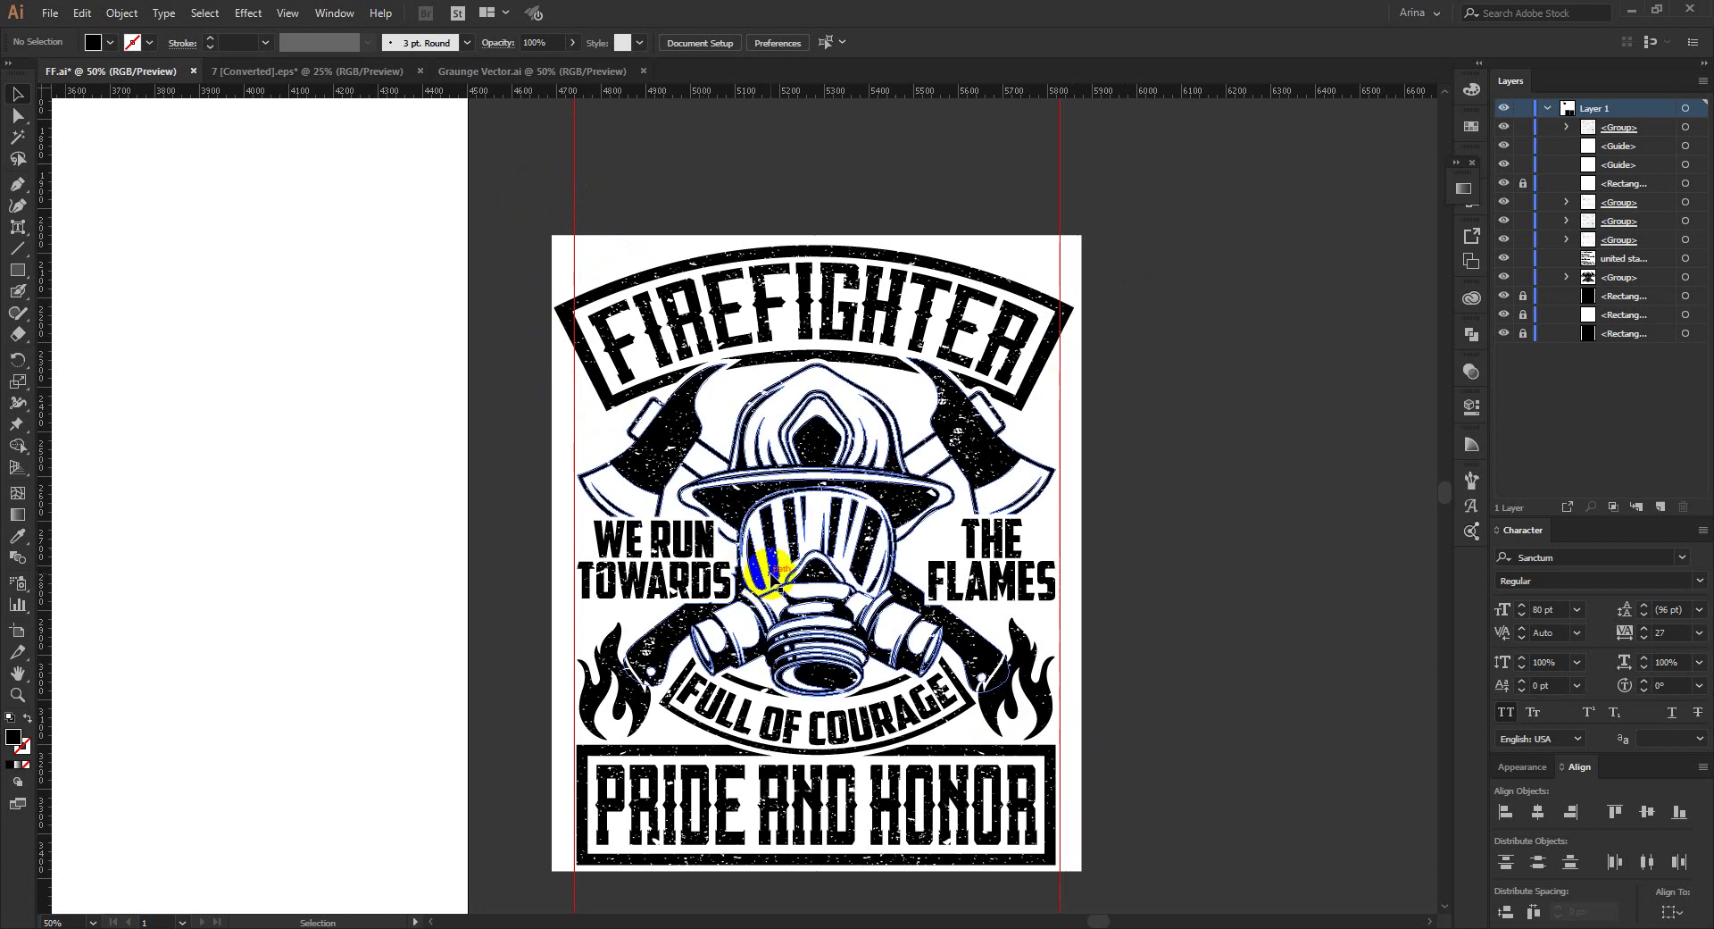
click(575, 419)
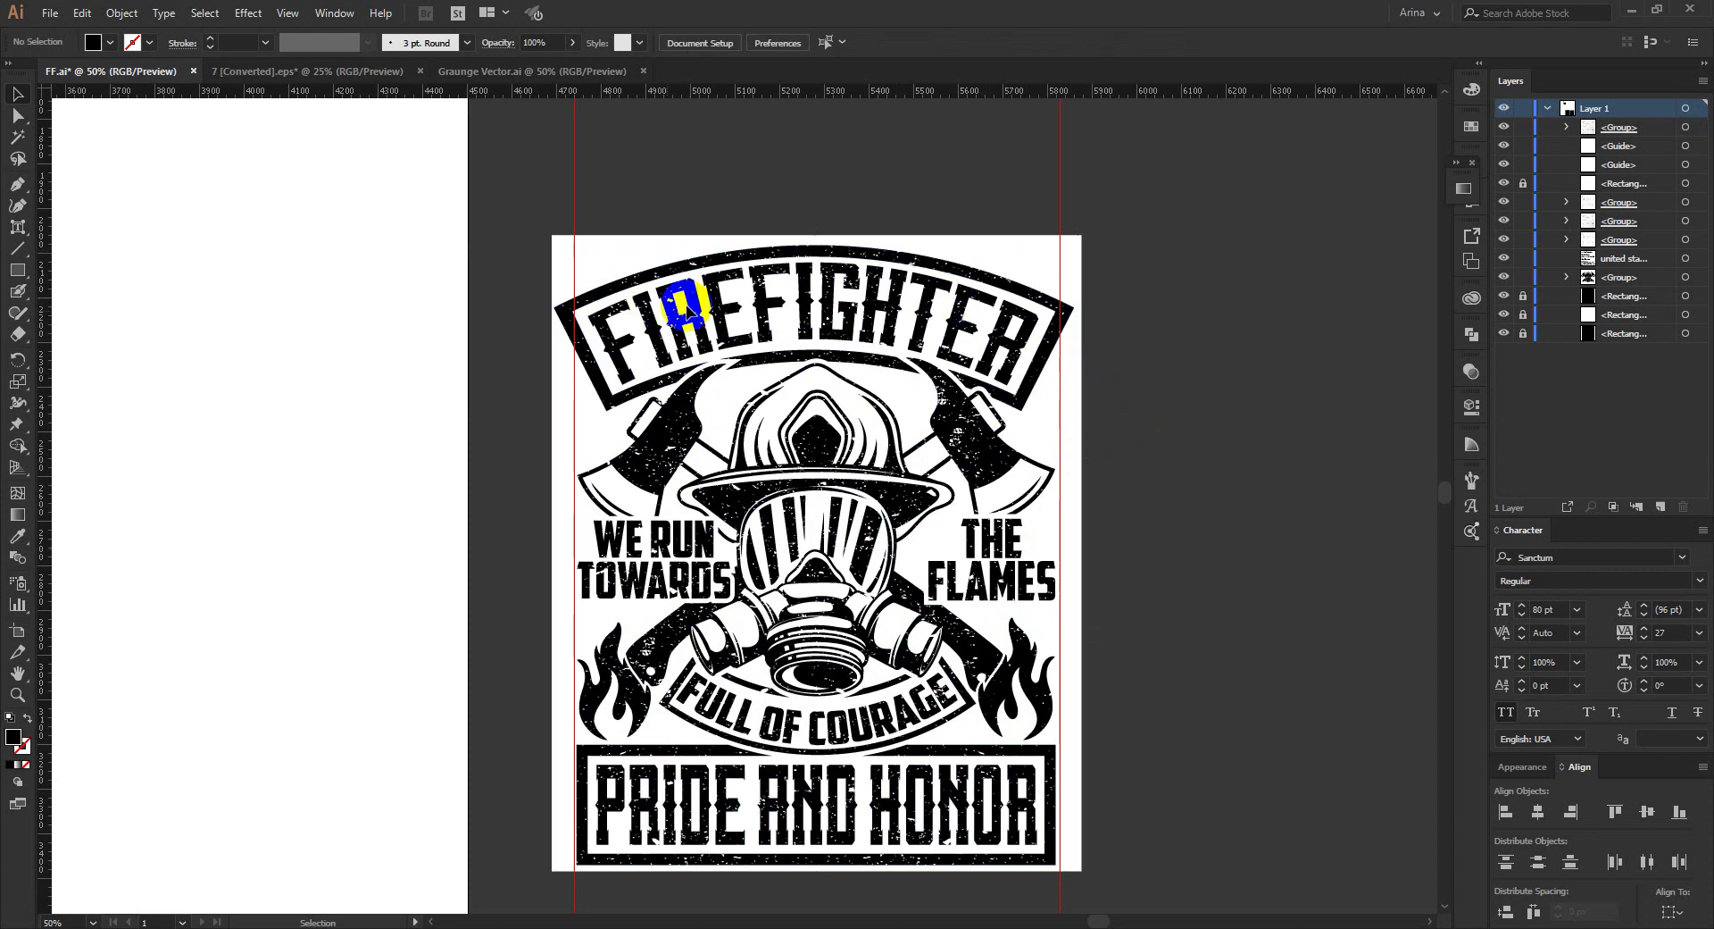
click(946, 201)
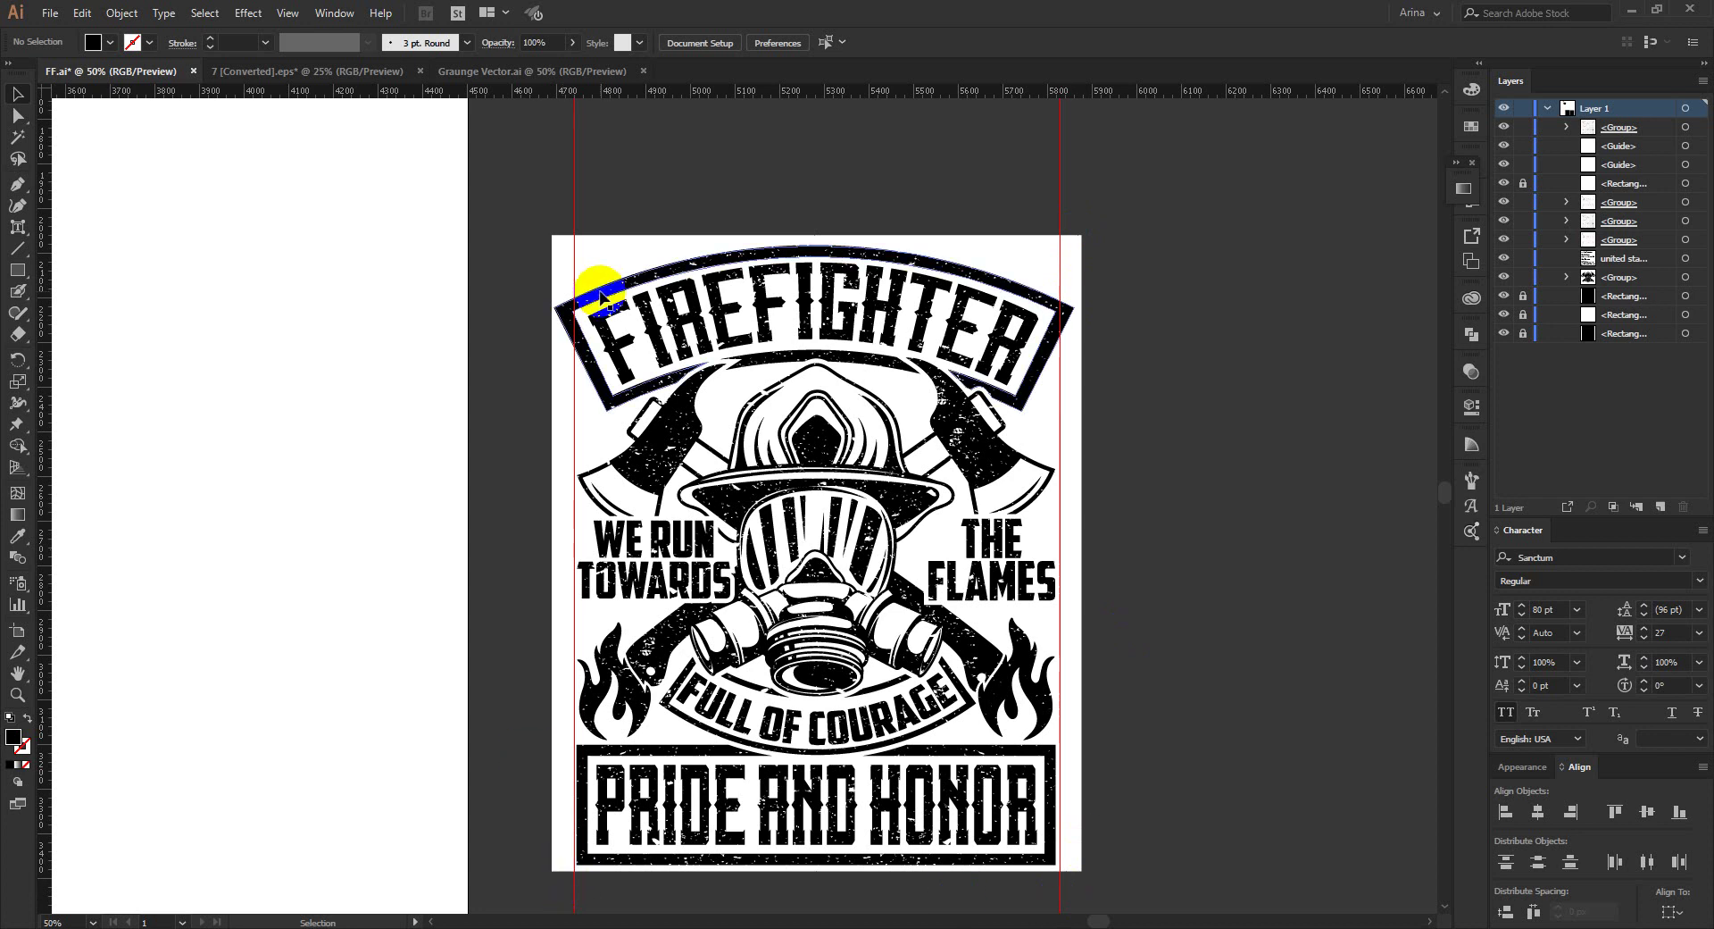
Step: Enlarge the Firefighter design slightly to about 1175 × 1399 px, recentre it in the white rectangle and deselect it
click(870, 562)
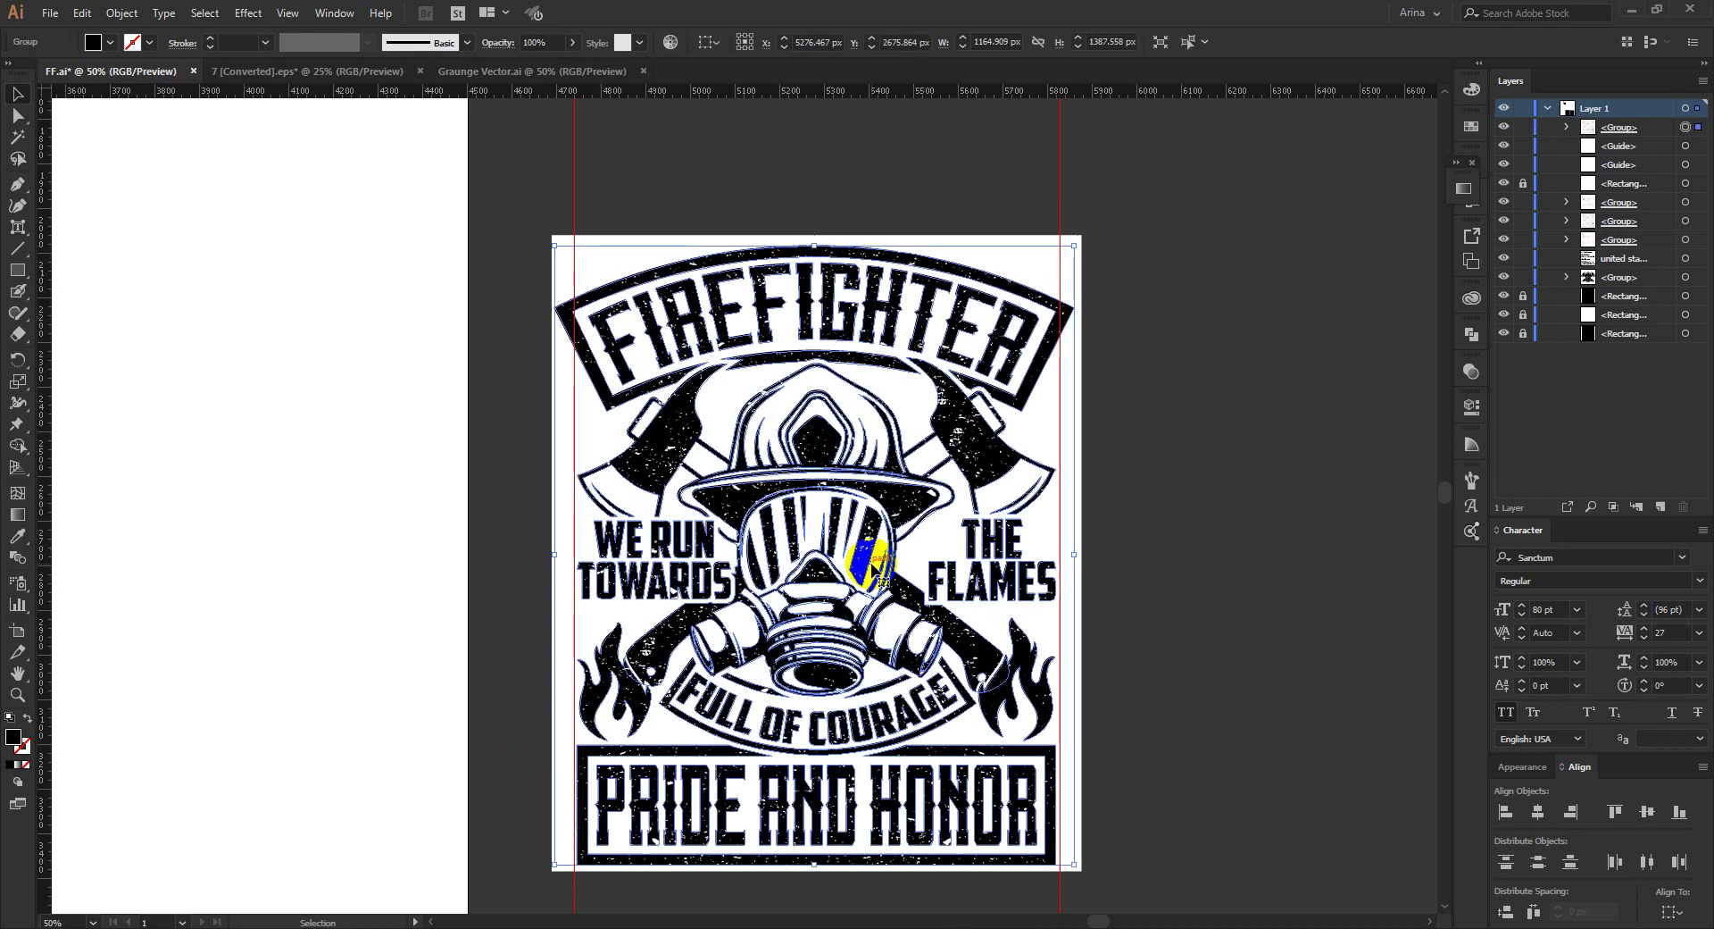
drag(871, 563, 867, 562)
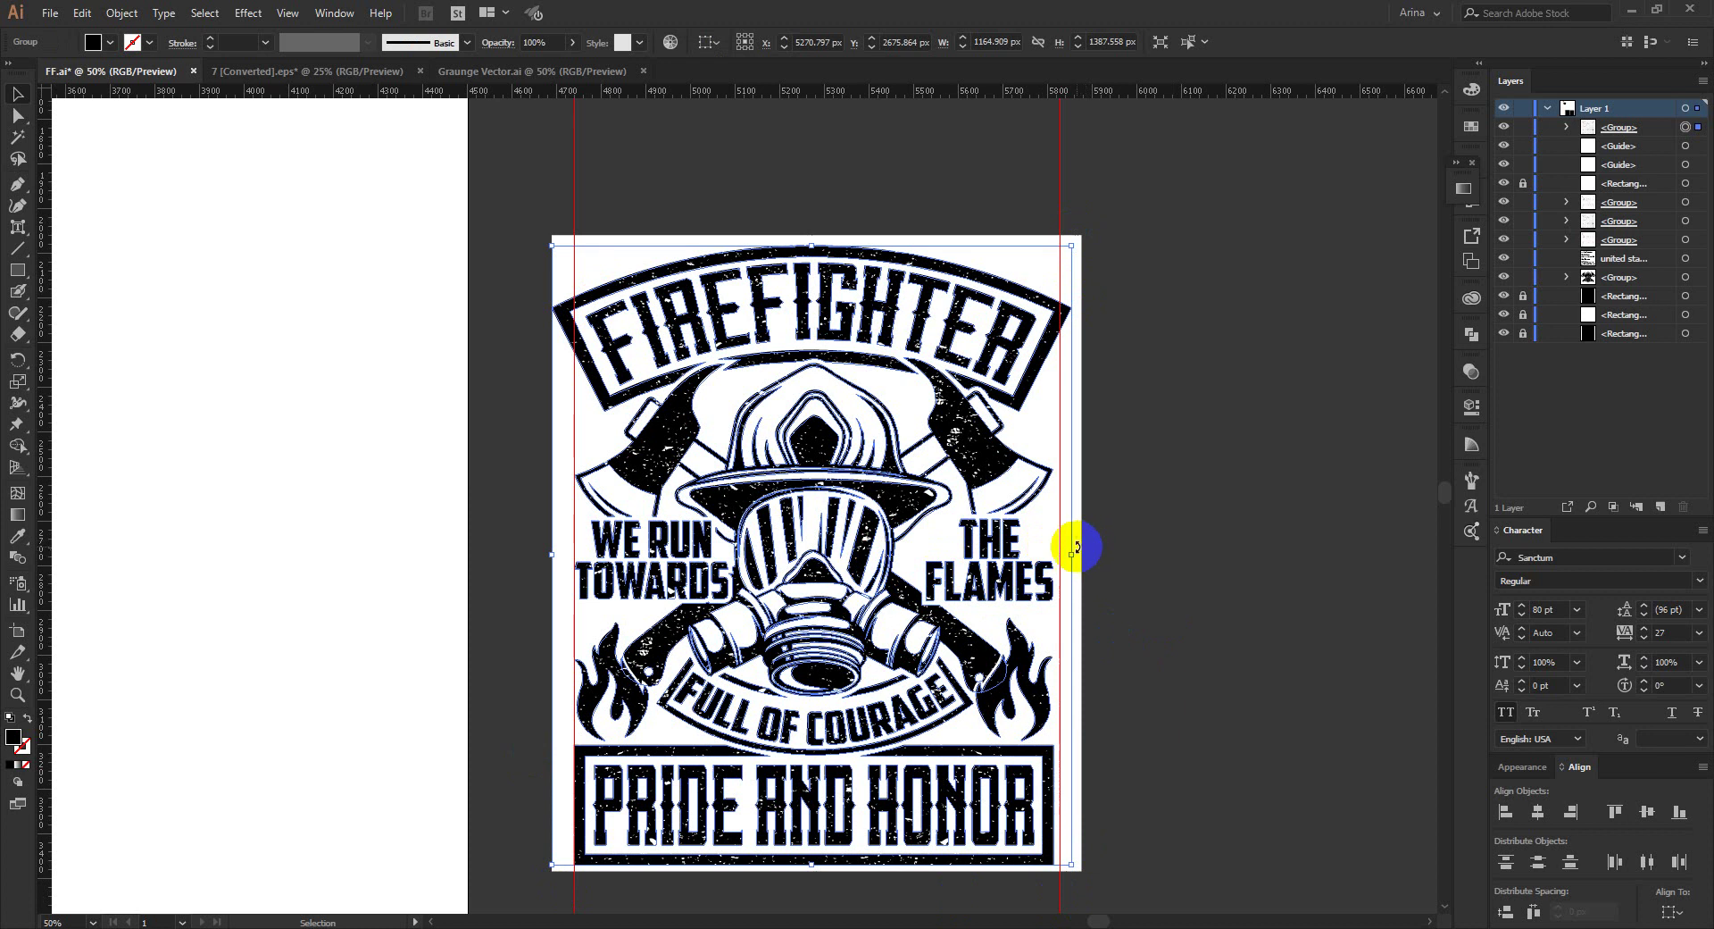
drag(1069, 556, 1077, 556)
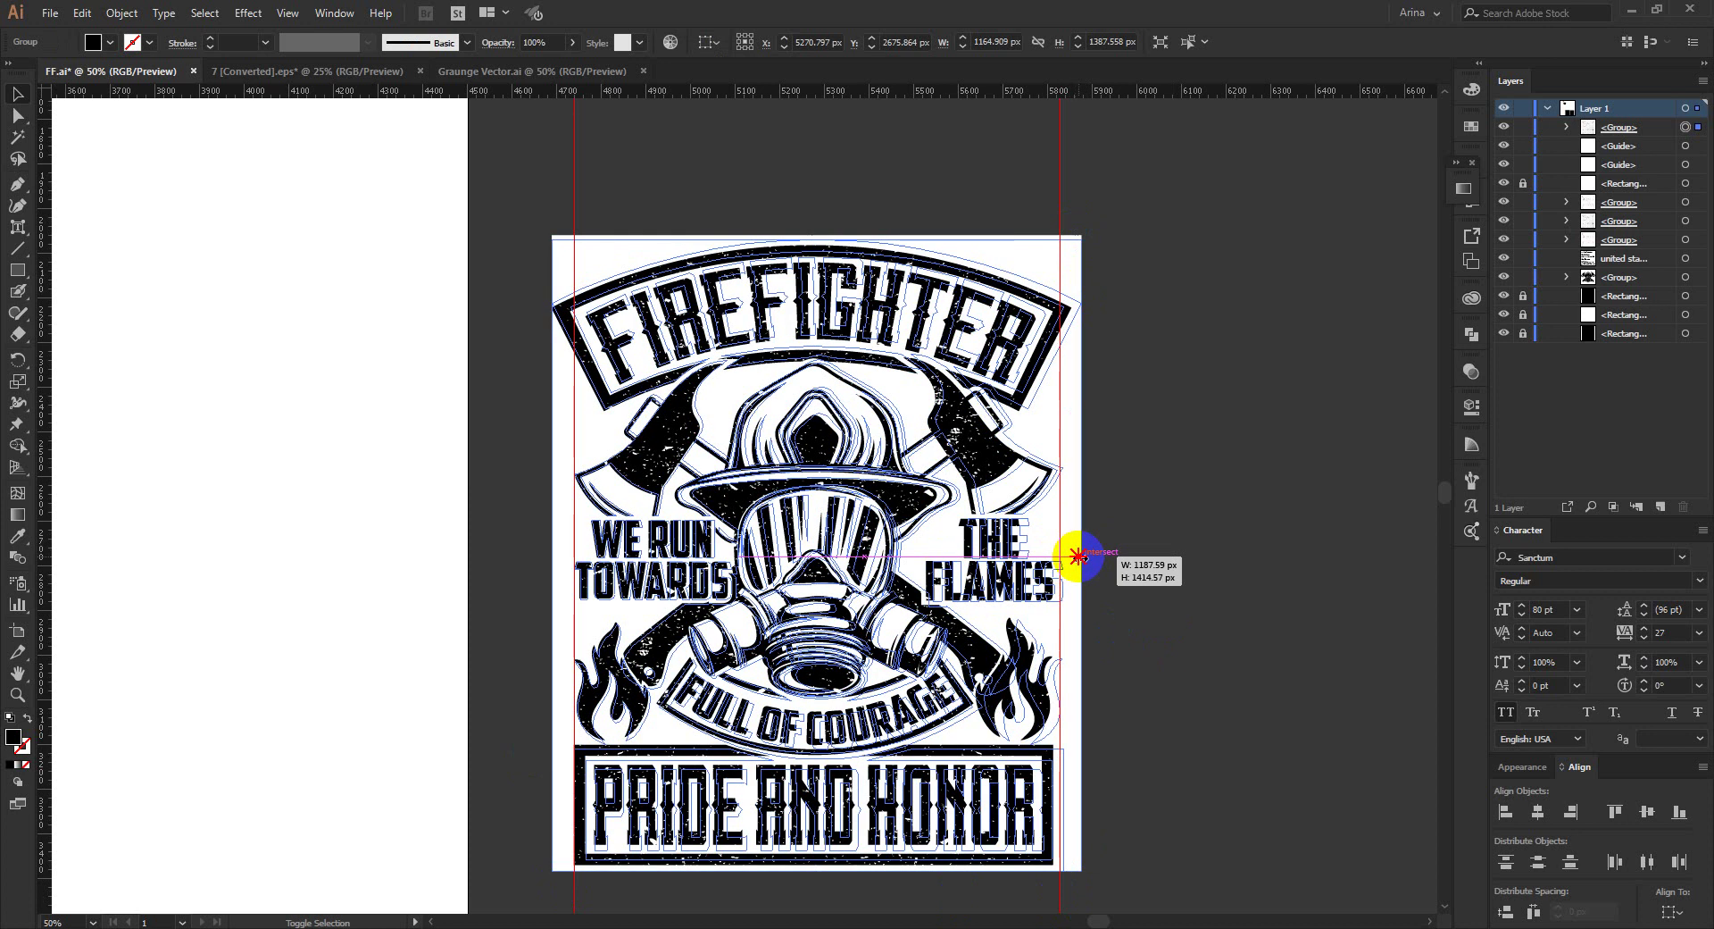
drag(1075, 556, 1166, 608)
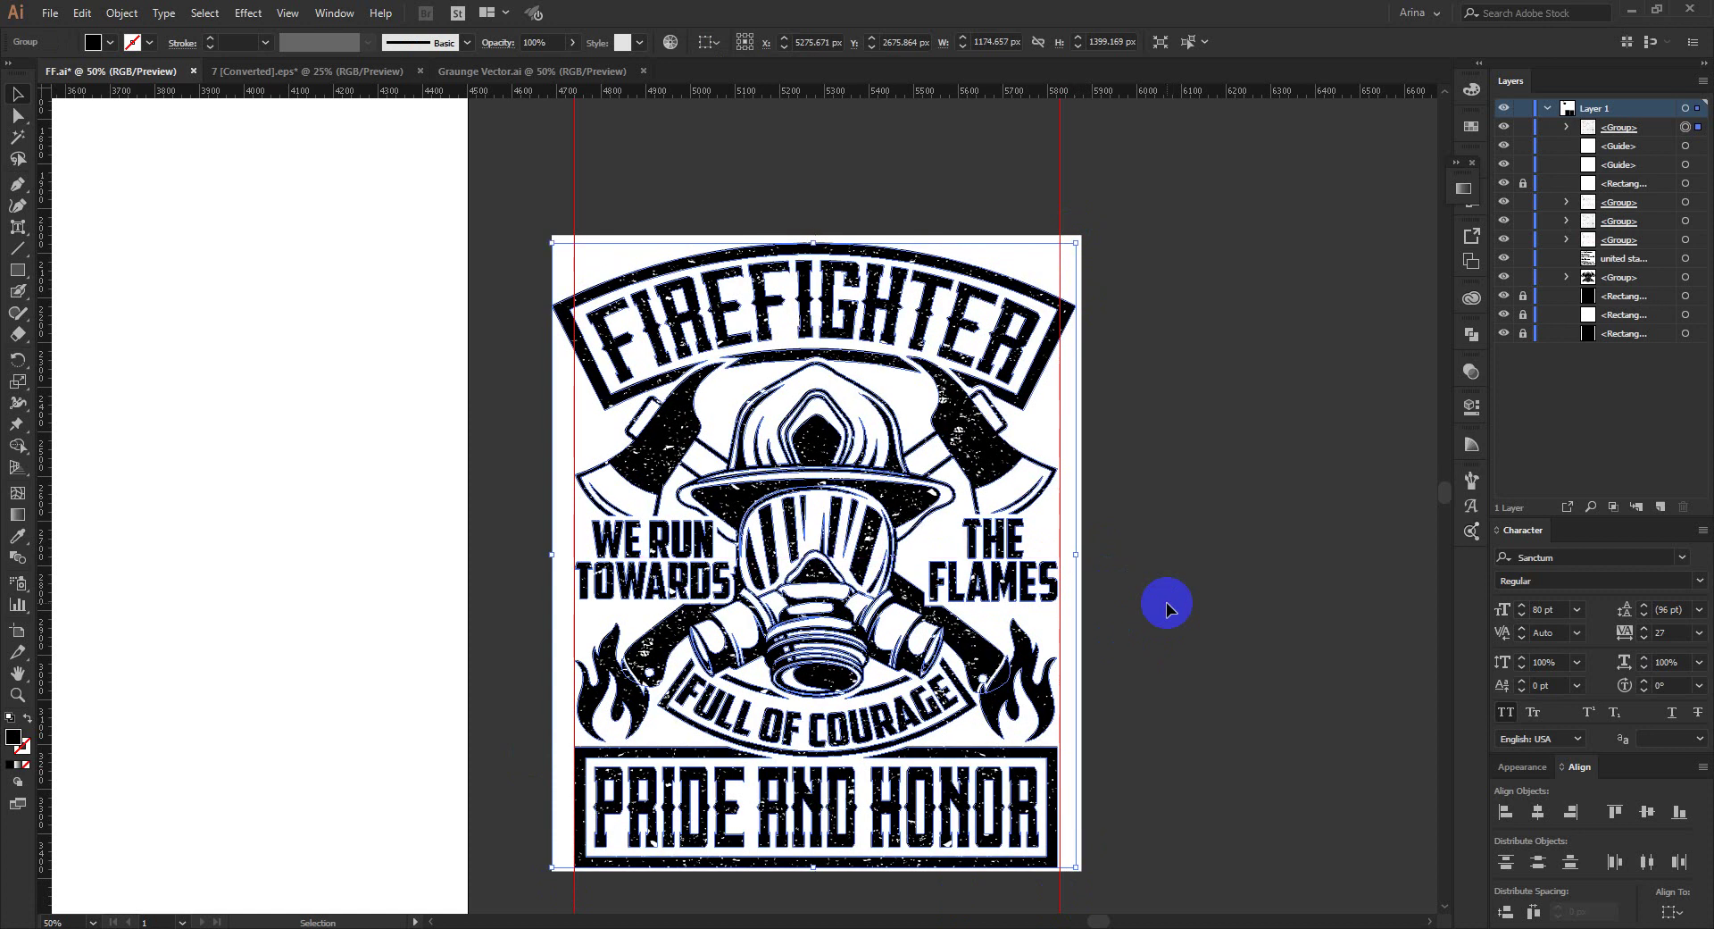
click(1166, 602)
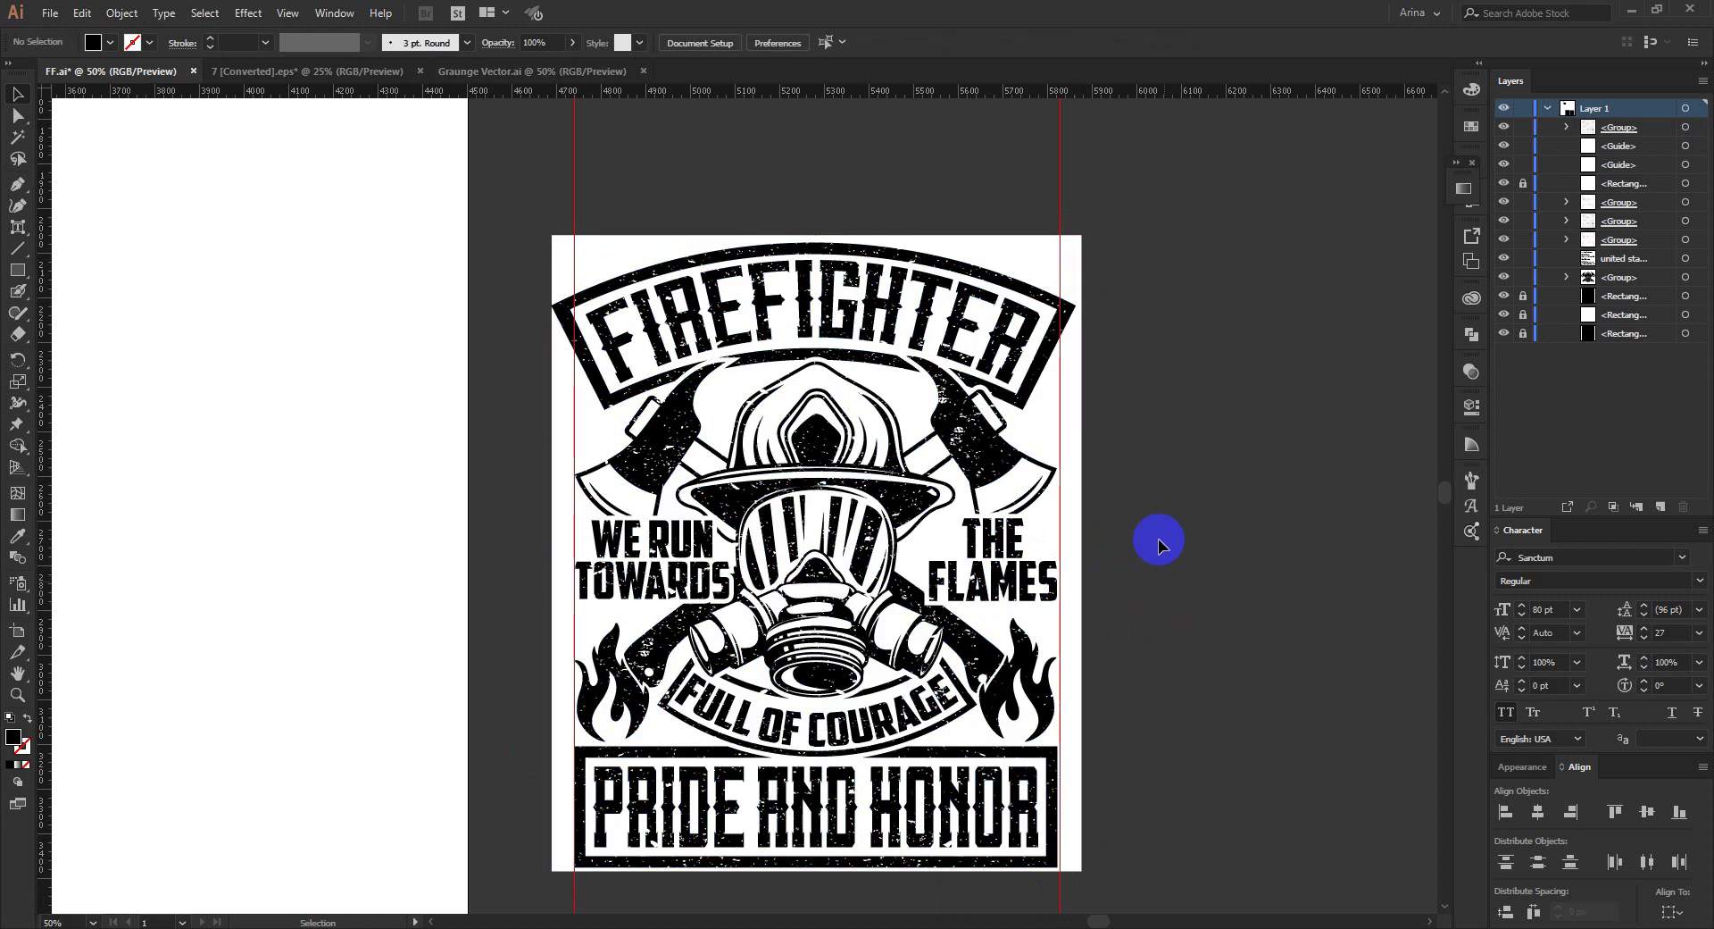
click(1039, 293)
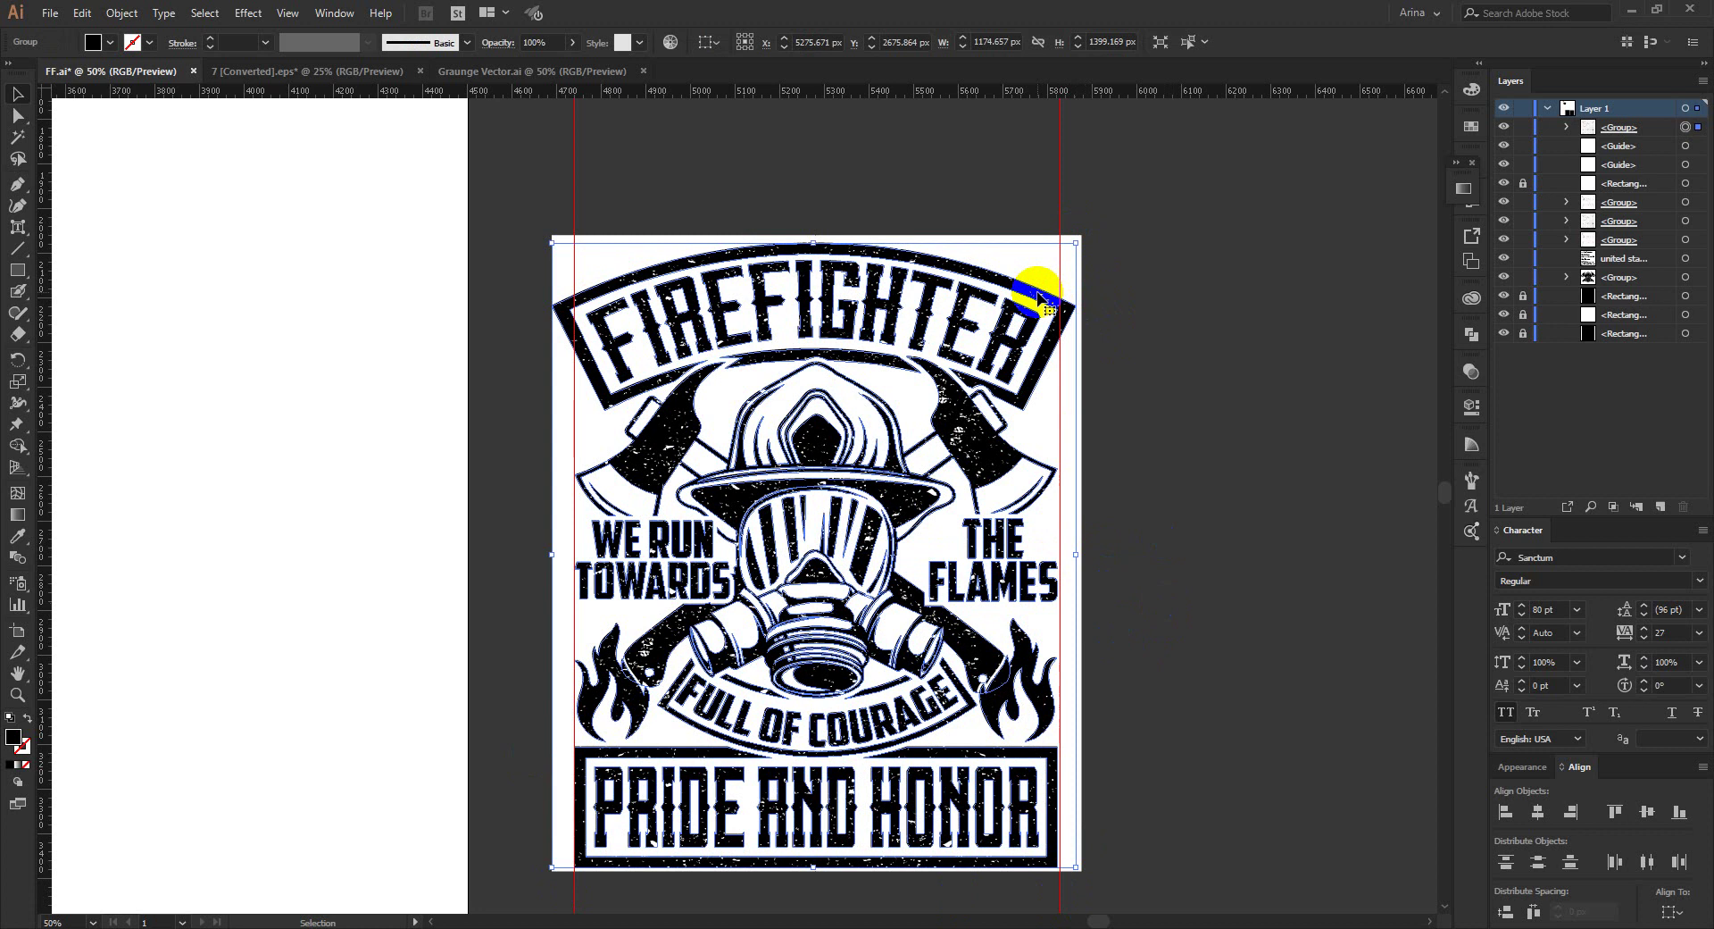
click(1166, 524)
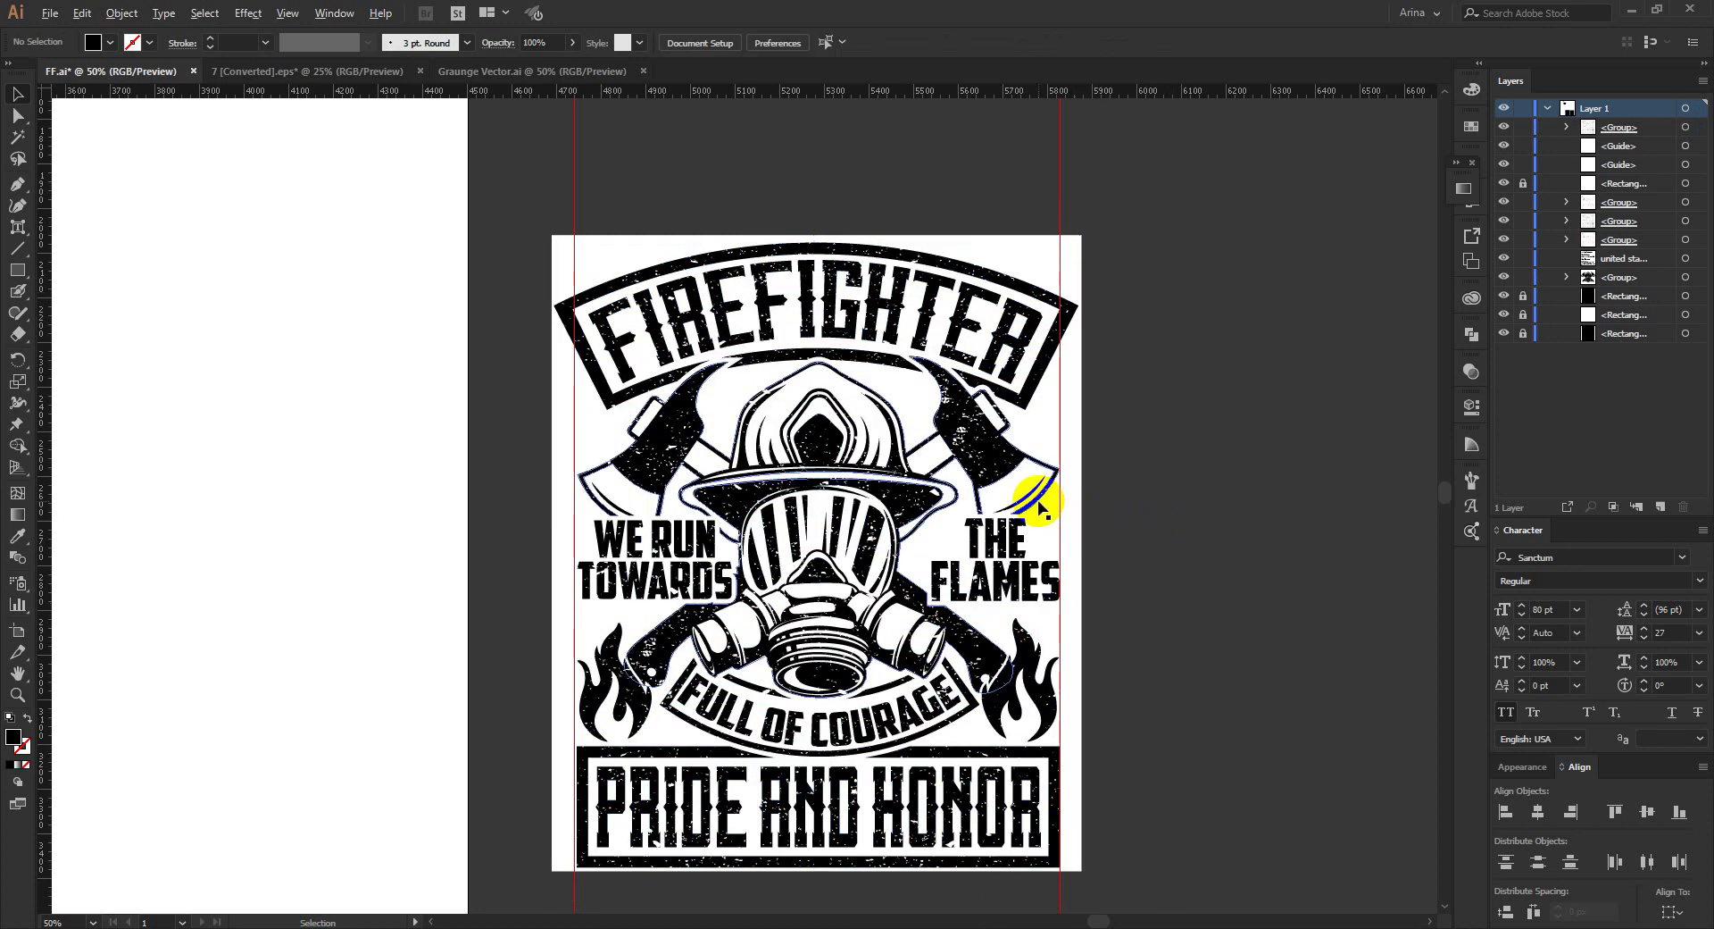
alt+scroll(1039, 506, down, 1)
scroll(1027, 487, down, 3)
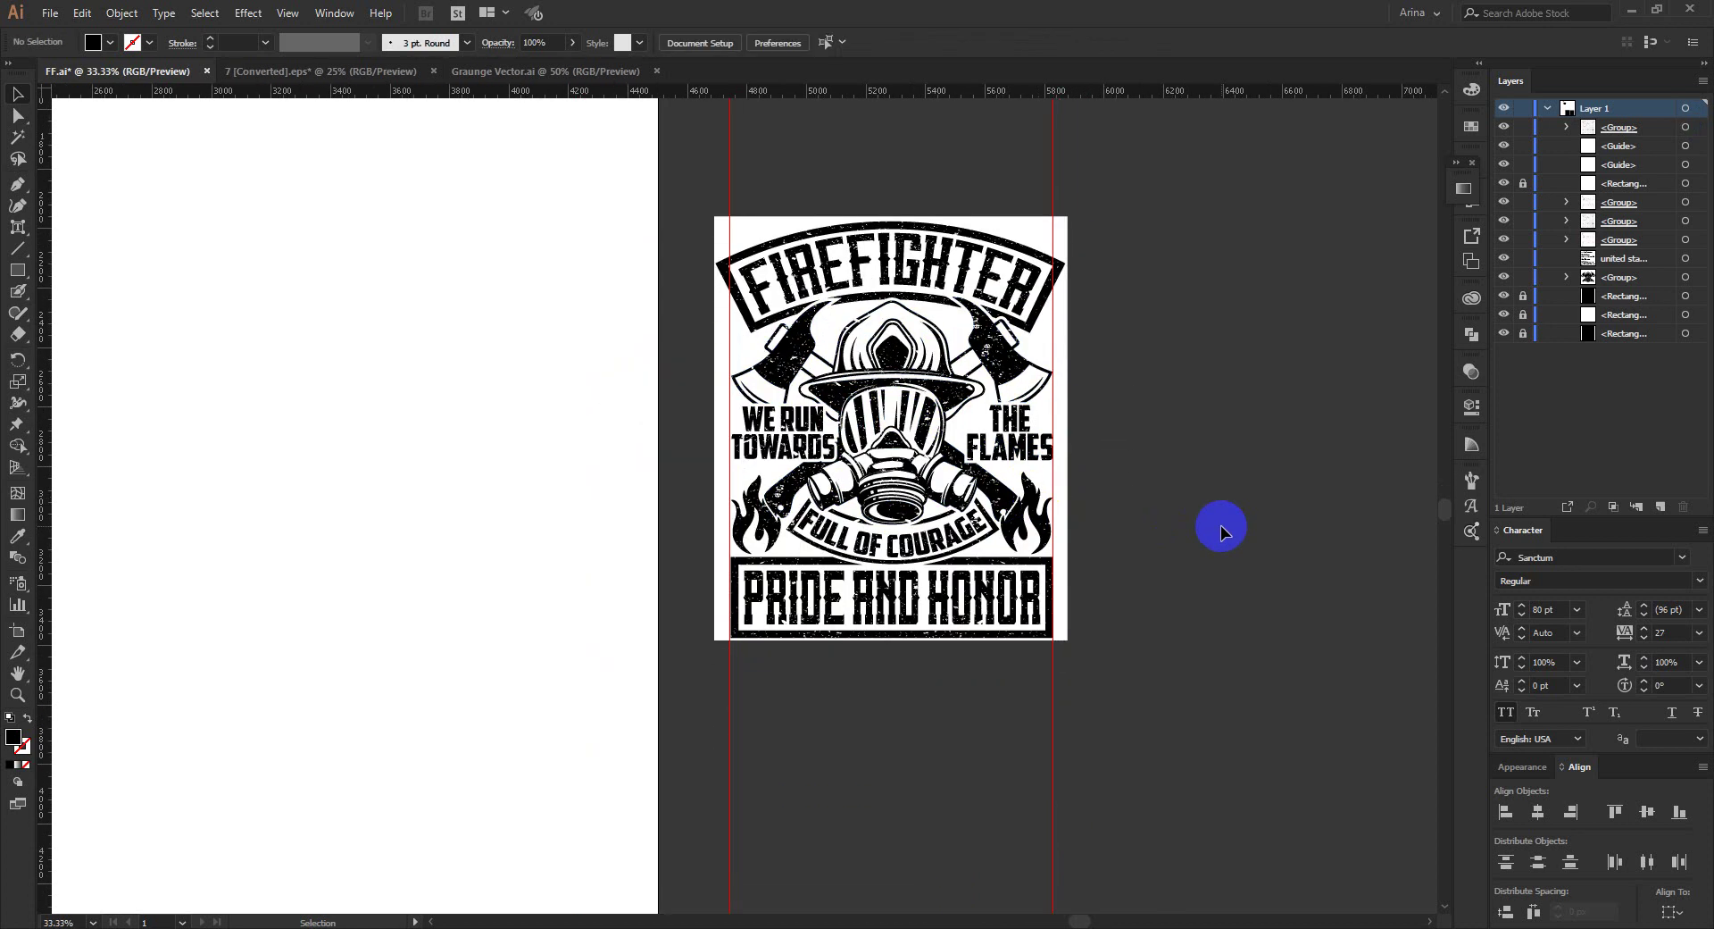
Step: Examine how the enlarged Firefighter design fills the white rectangle, from the arched header to the PRIDE AND HONOR banner
alt+scroll(911, 447, up, 1)
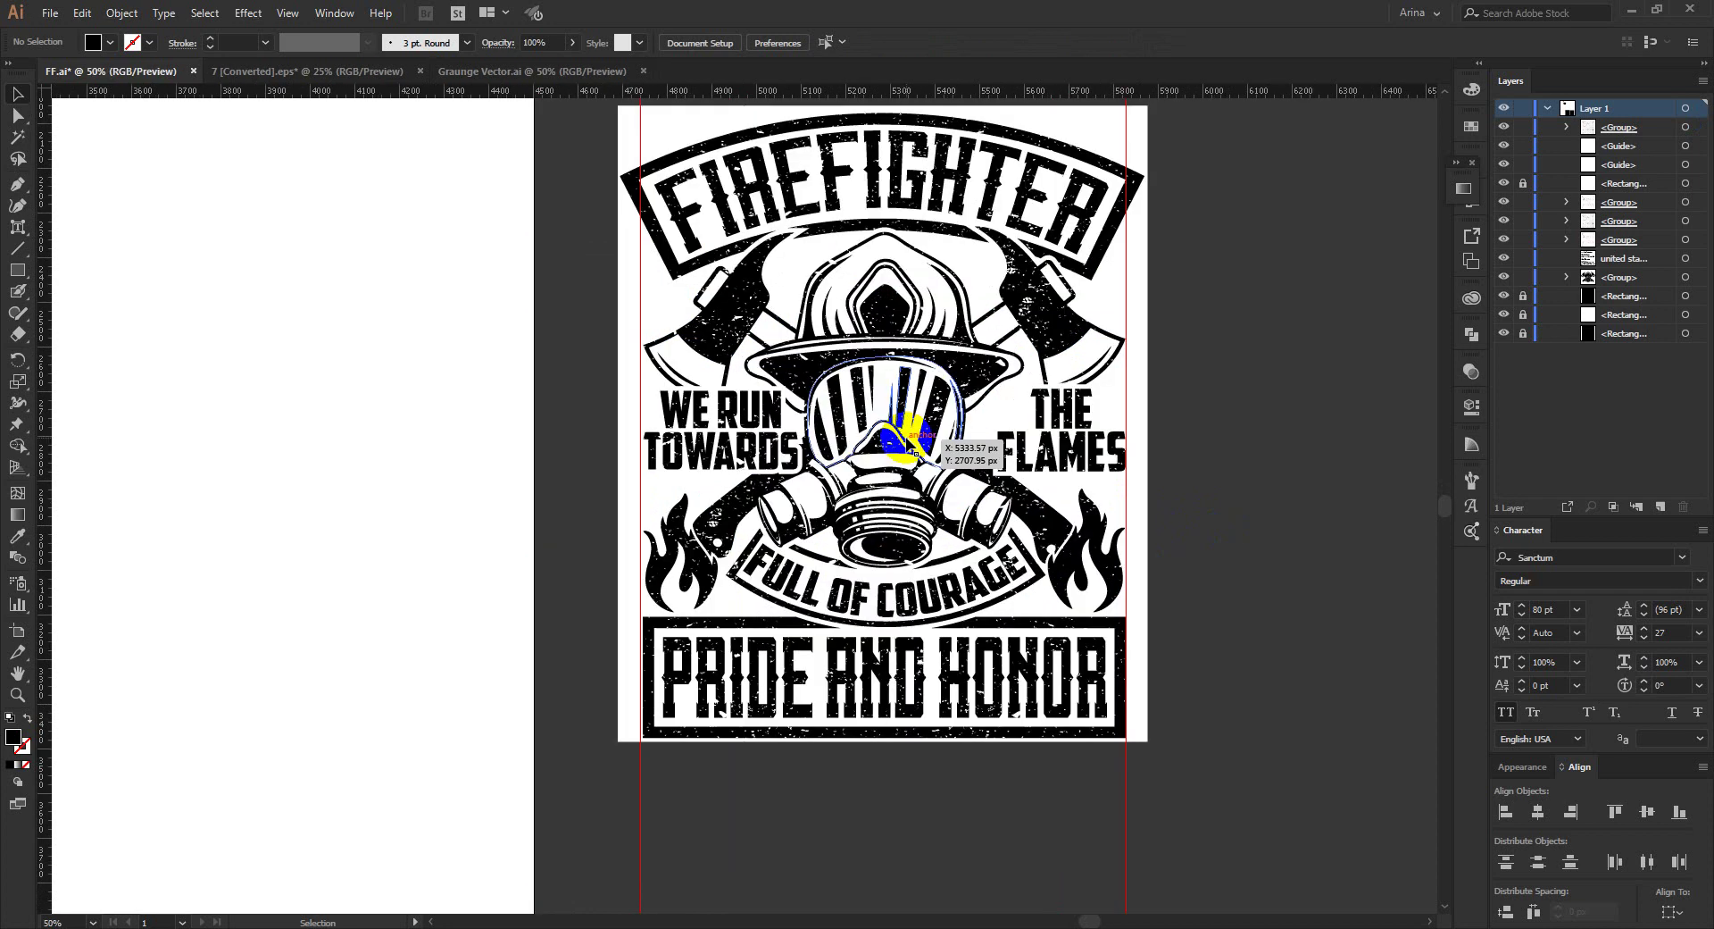
scroll(910, 437, up, 2)
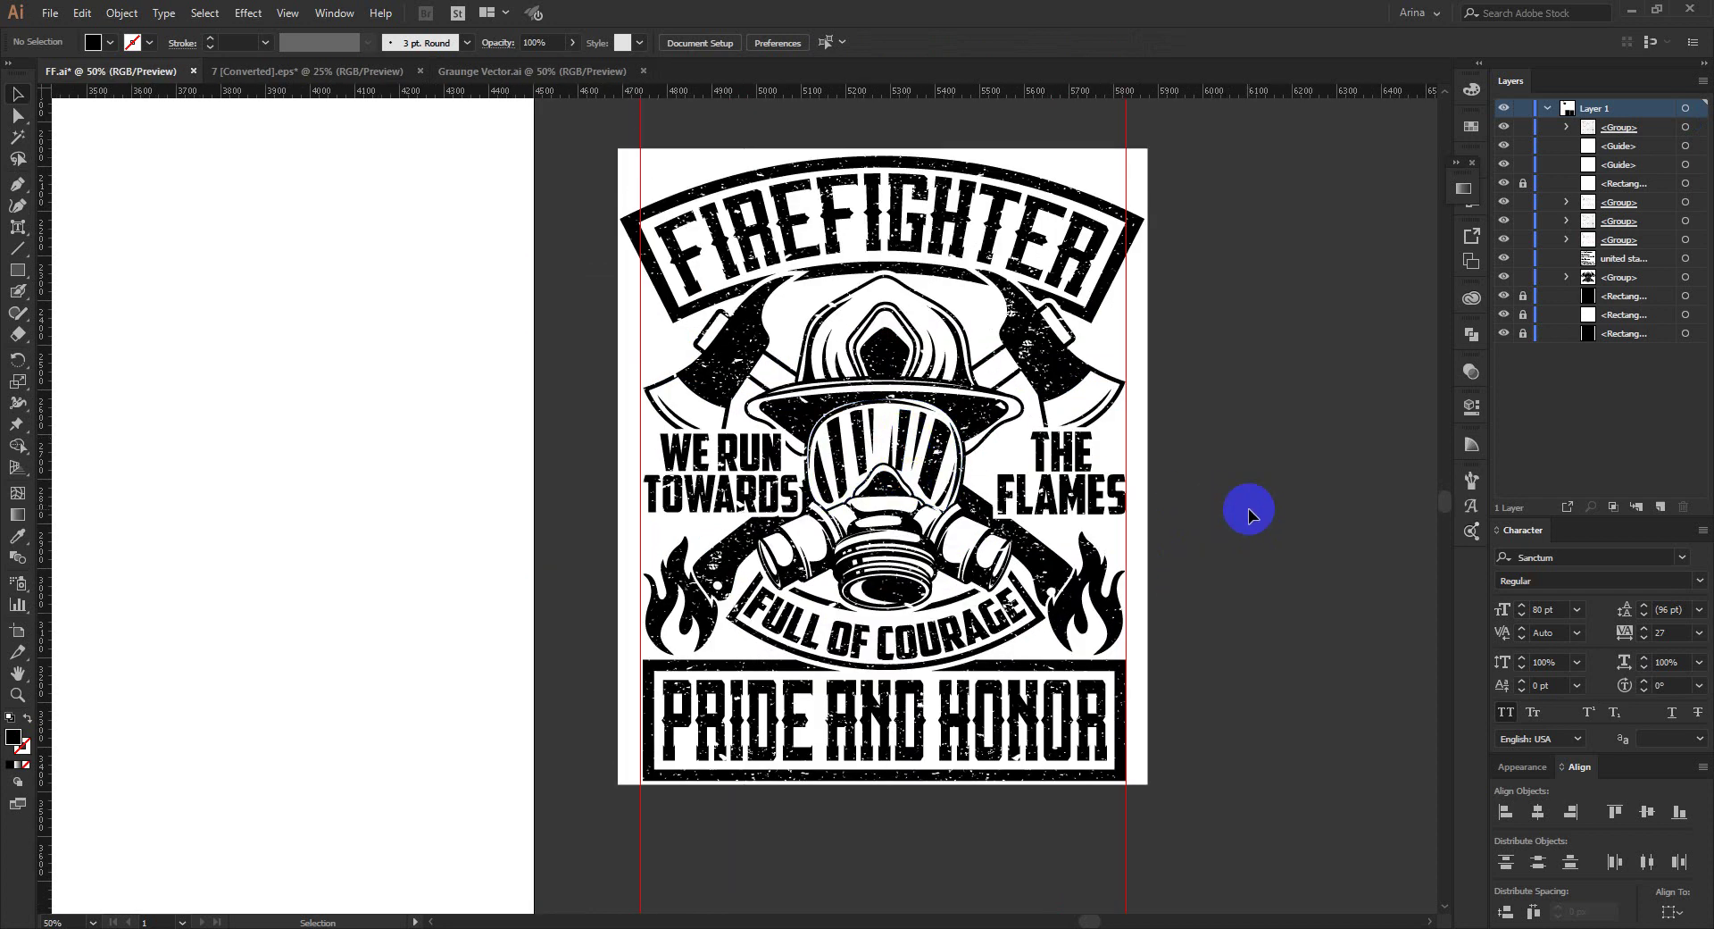
scroll(720, 402, up, 1)
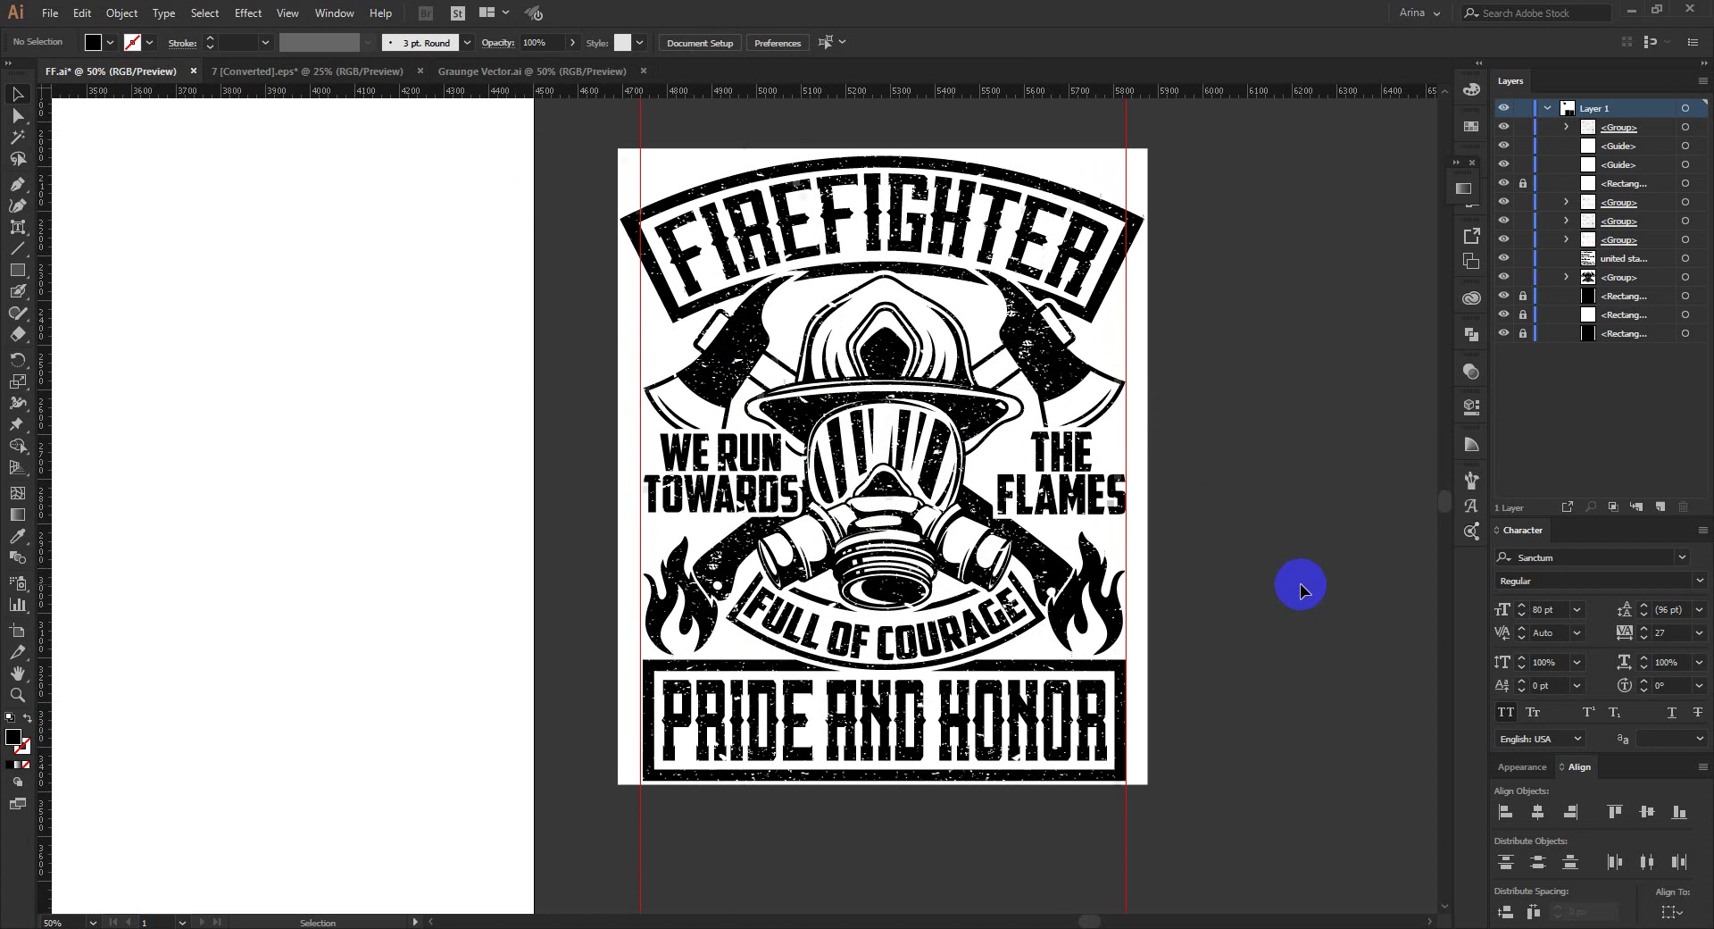
drag(796, 306, 651, 270)
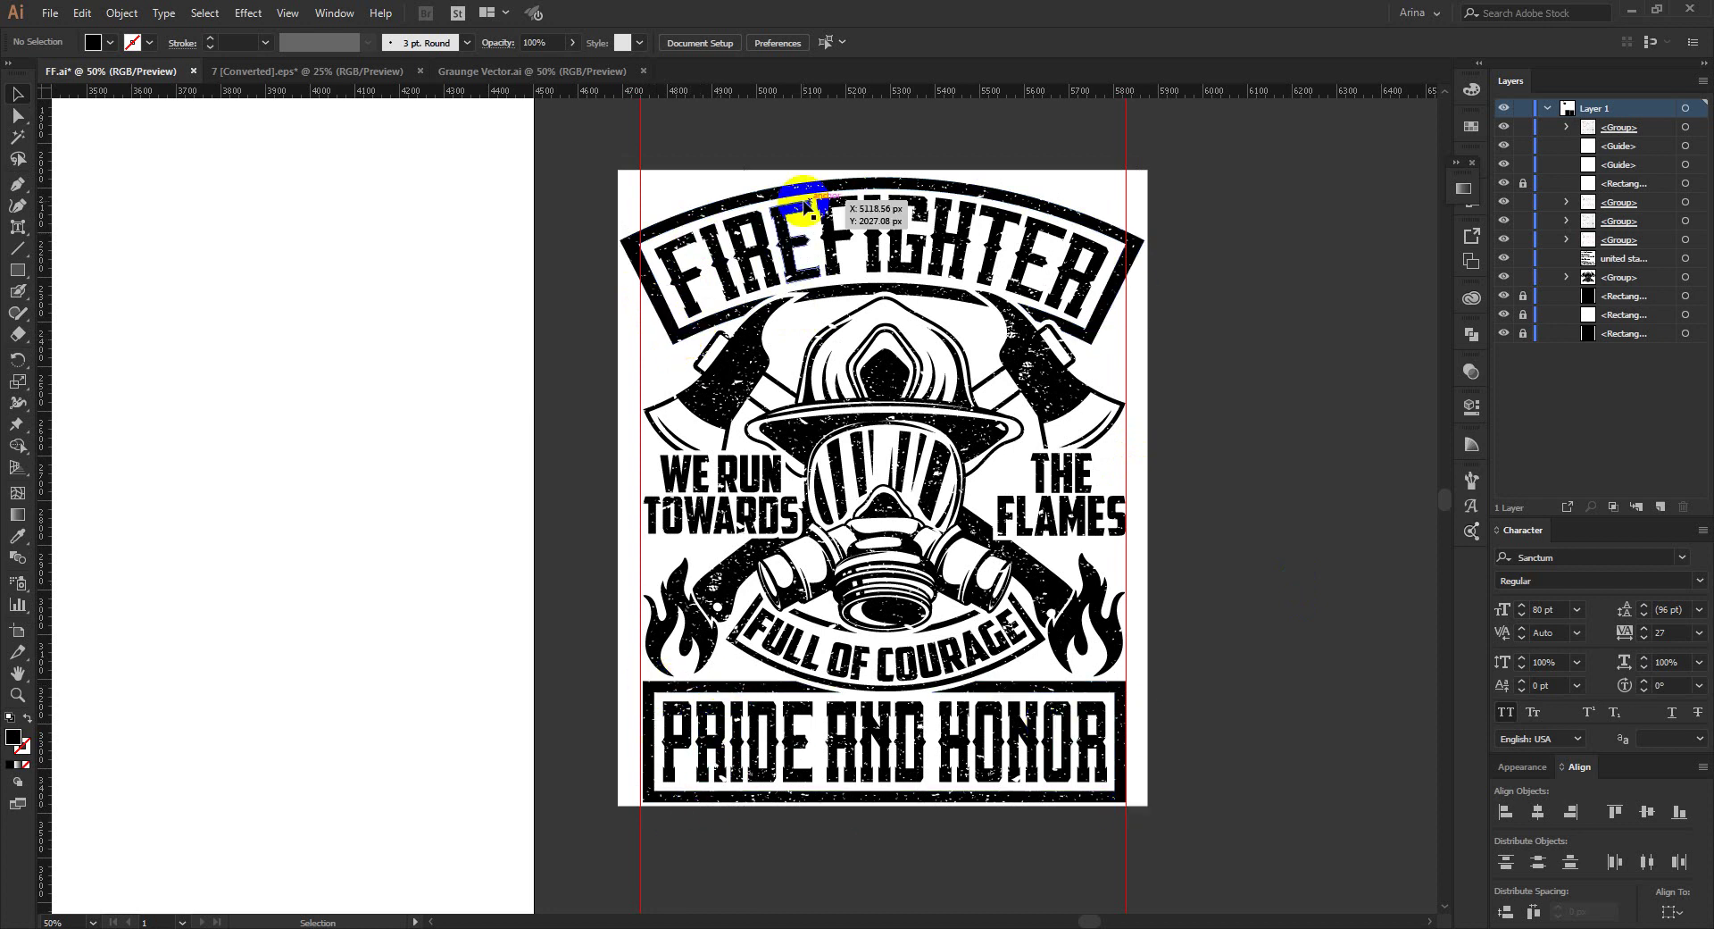
Step: Review the Warp effects available for arching the FIREFIGHTER header, without applying one
click(245, 11)
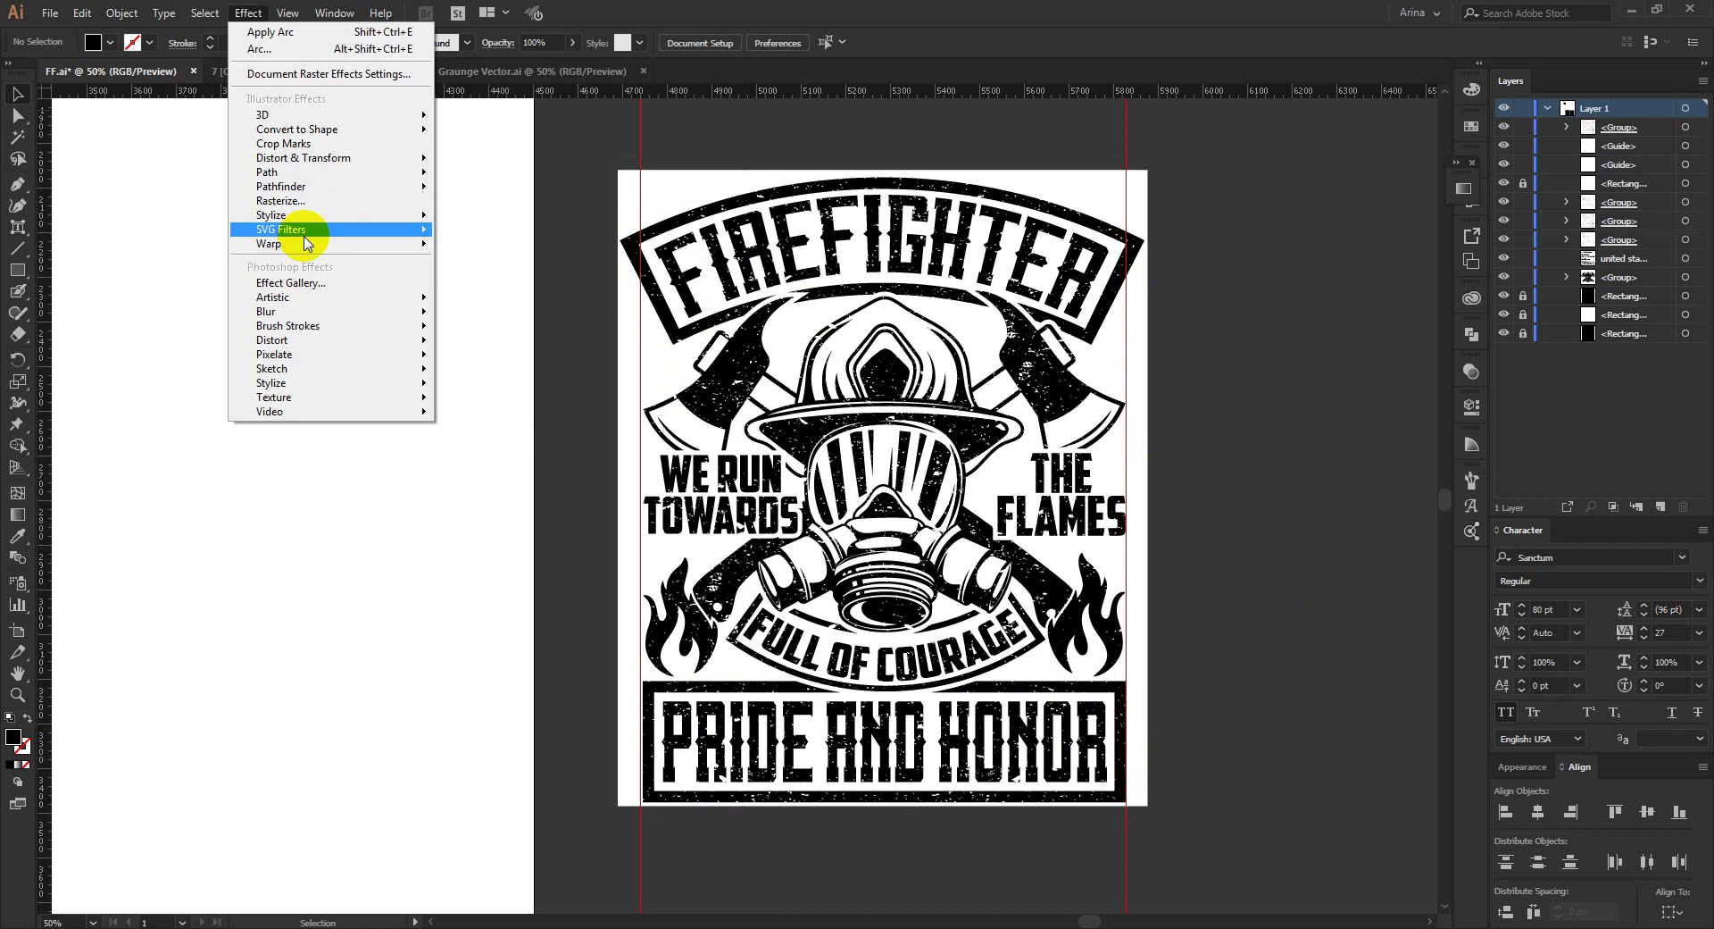
mouse_move(324, 244)
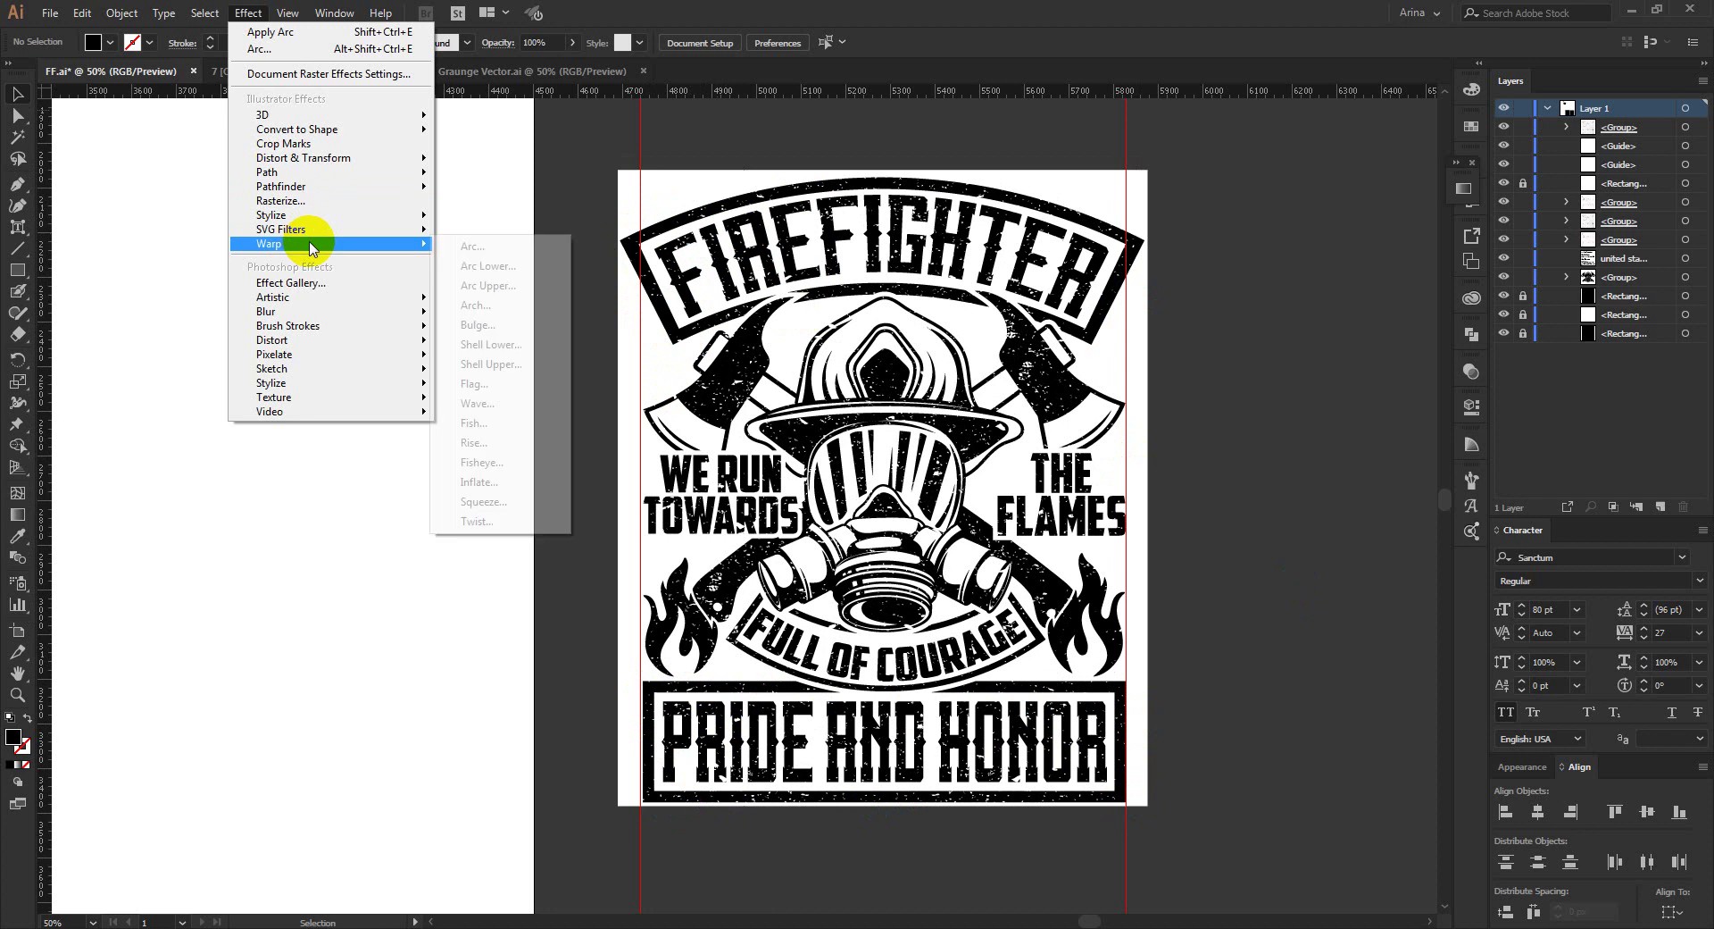
click(580, 187)
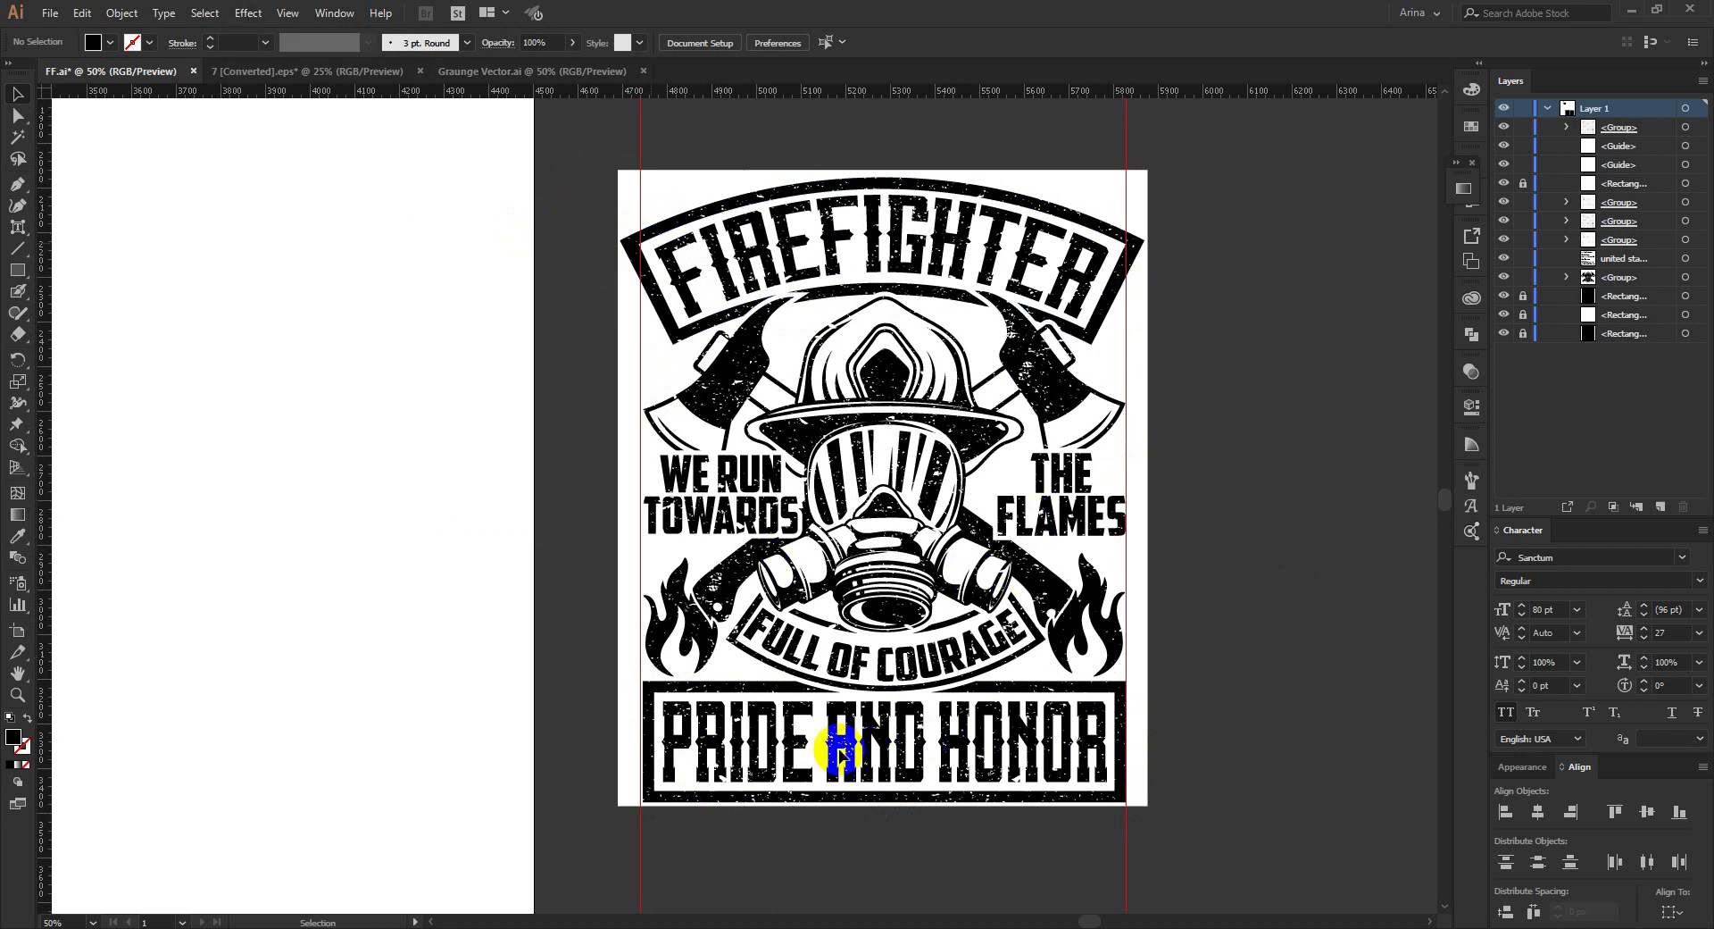
click(1212, 687)
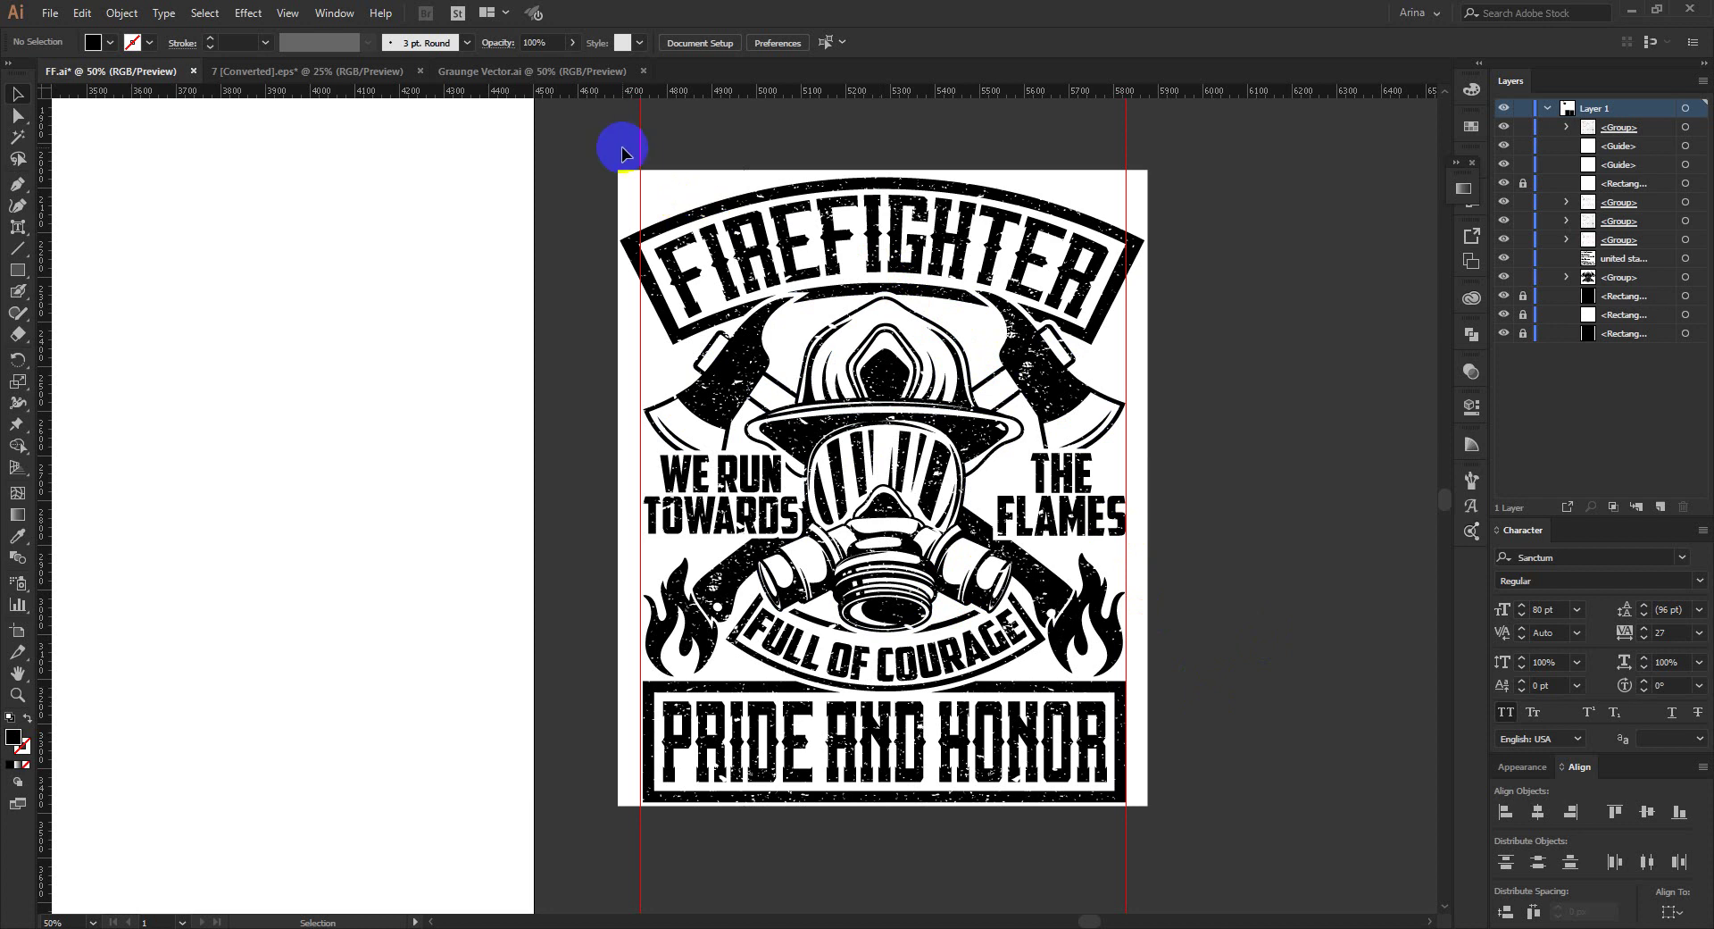
Step: Compare the fitted Firefighter design with the artboard's helmet artwork and slogan text, and with the three finished versions below
click(934, 534)
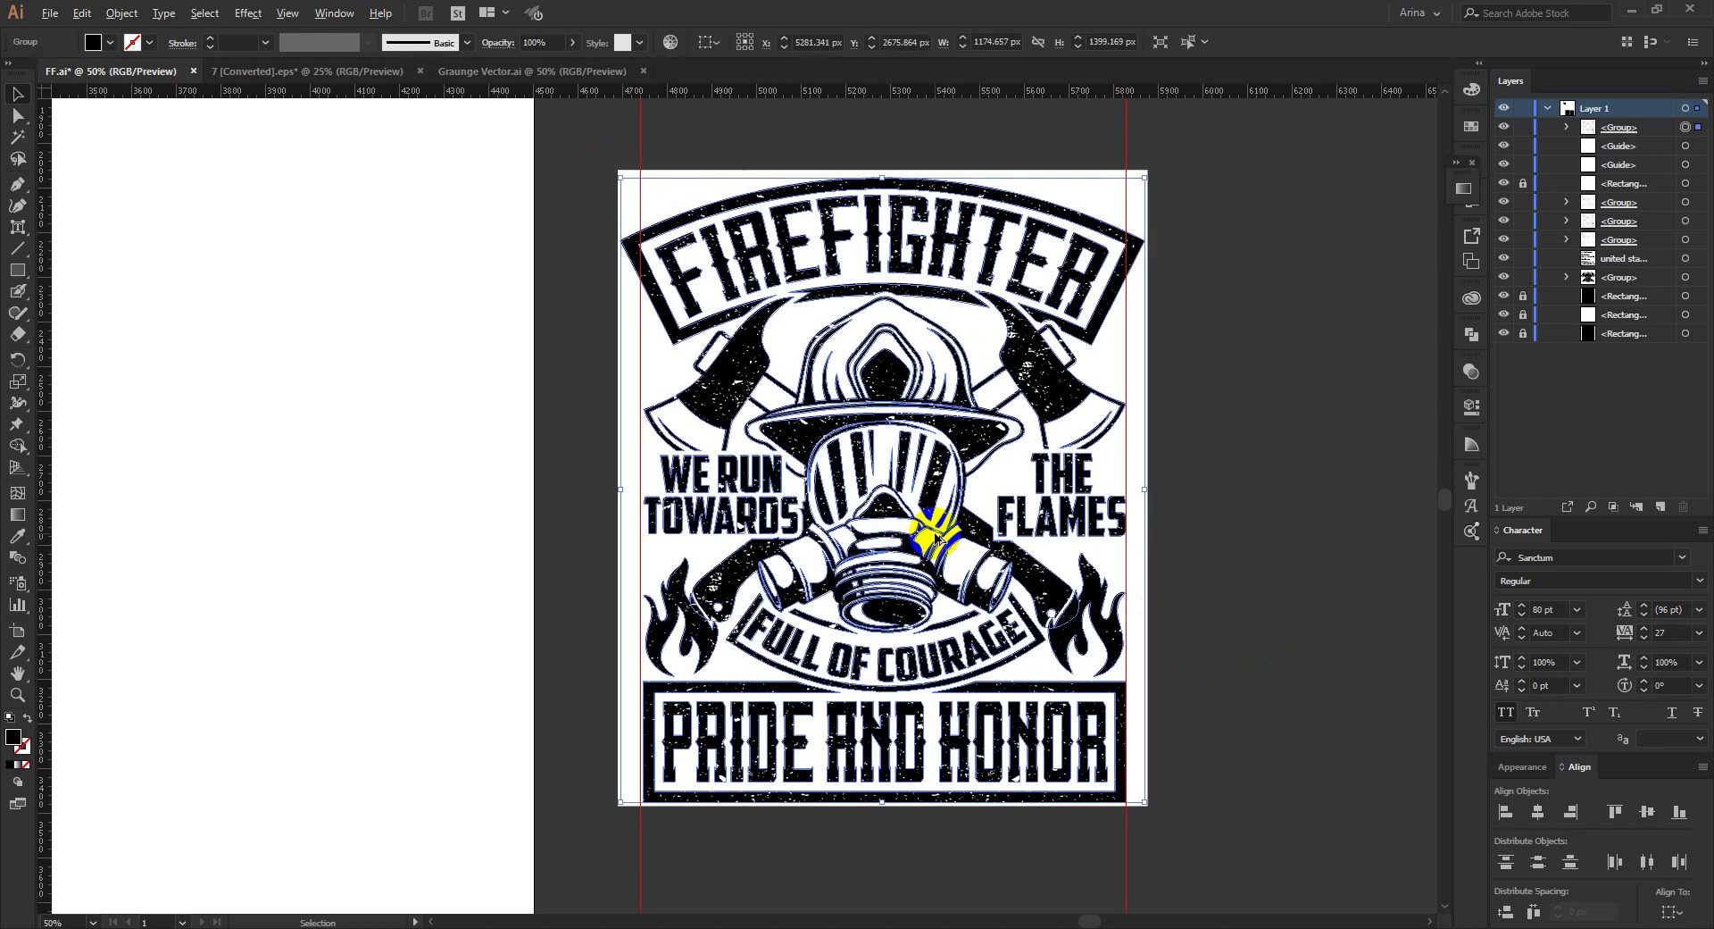
scroll(935, 537, down, 1)
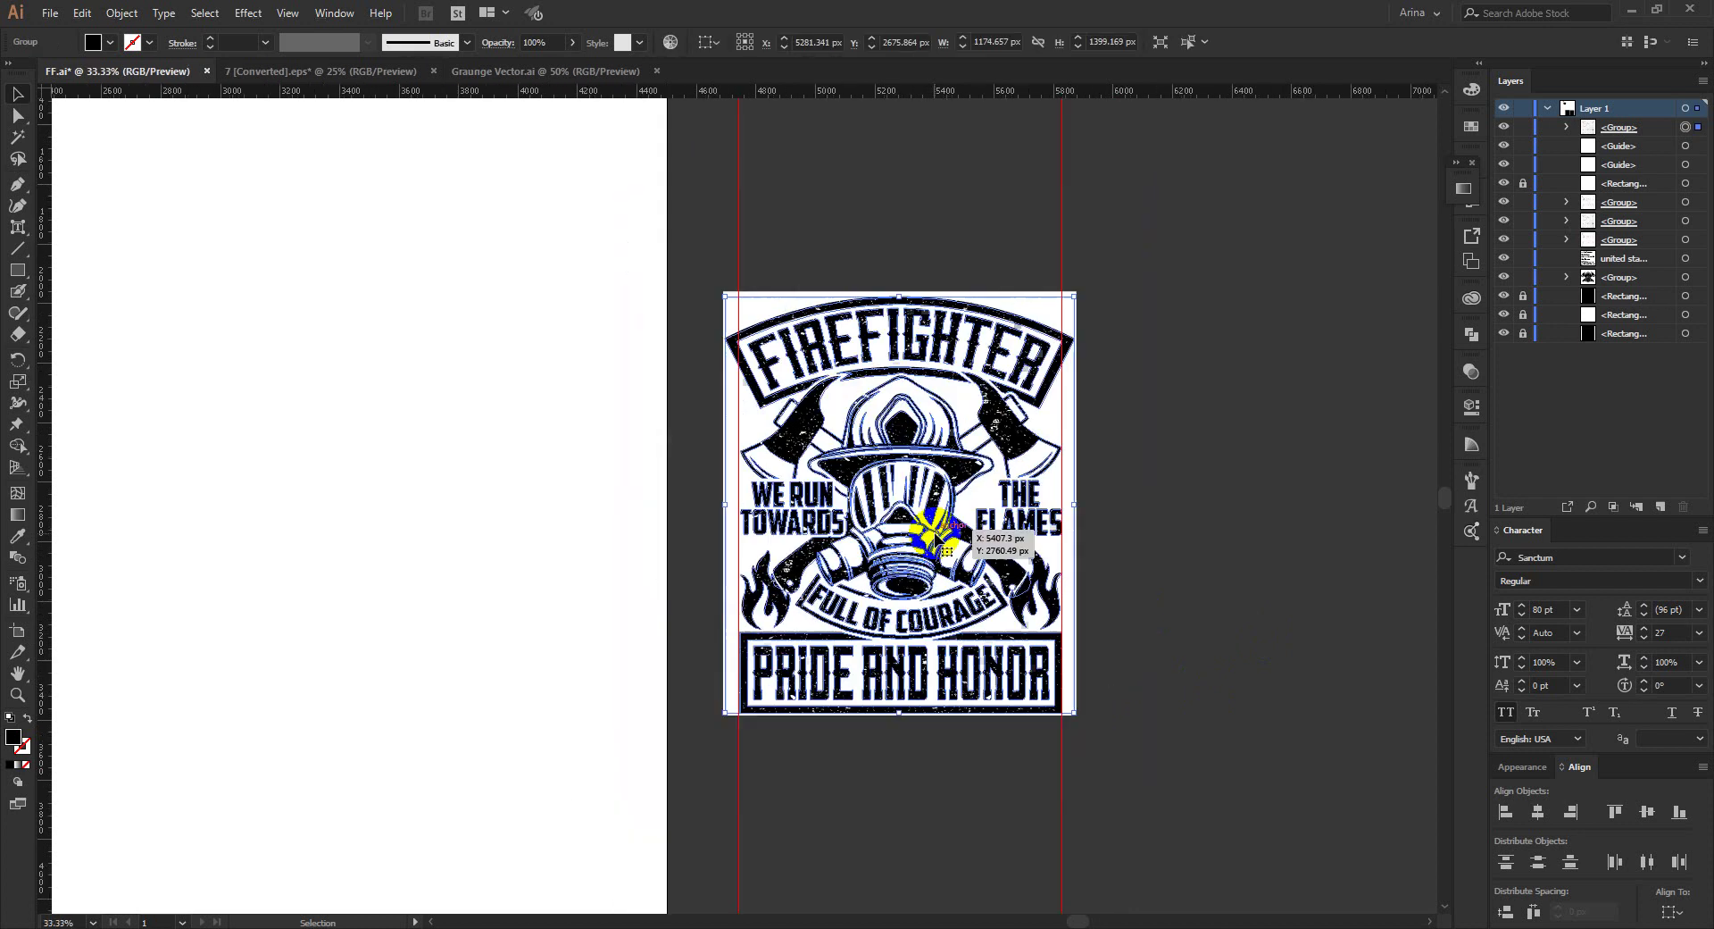
click(656, 462)
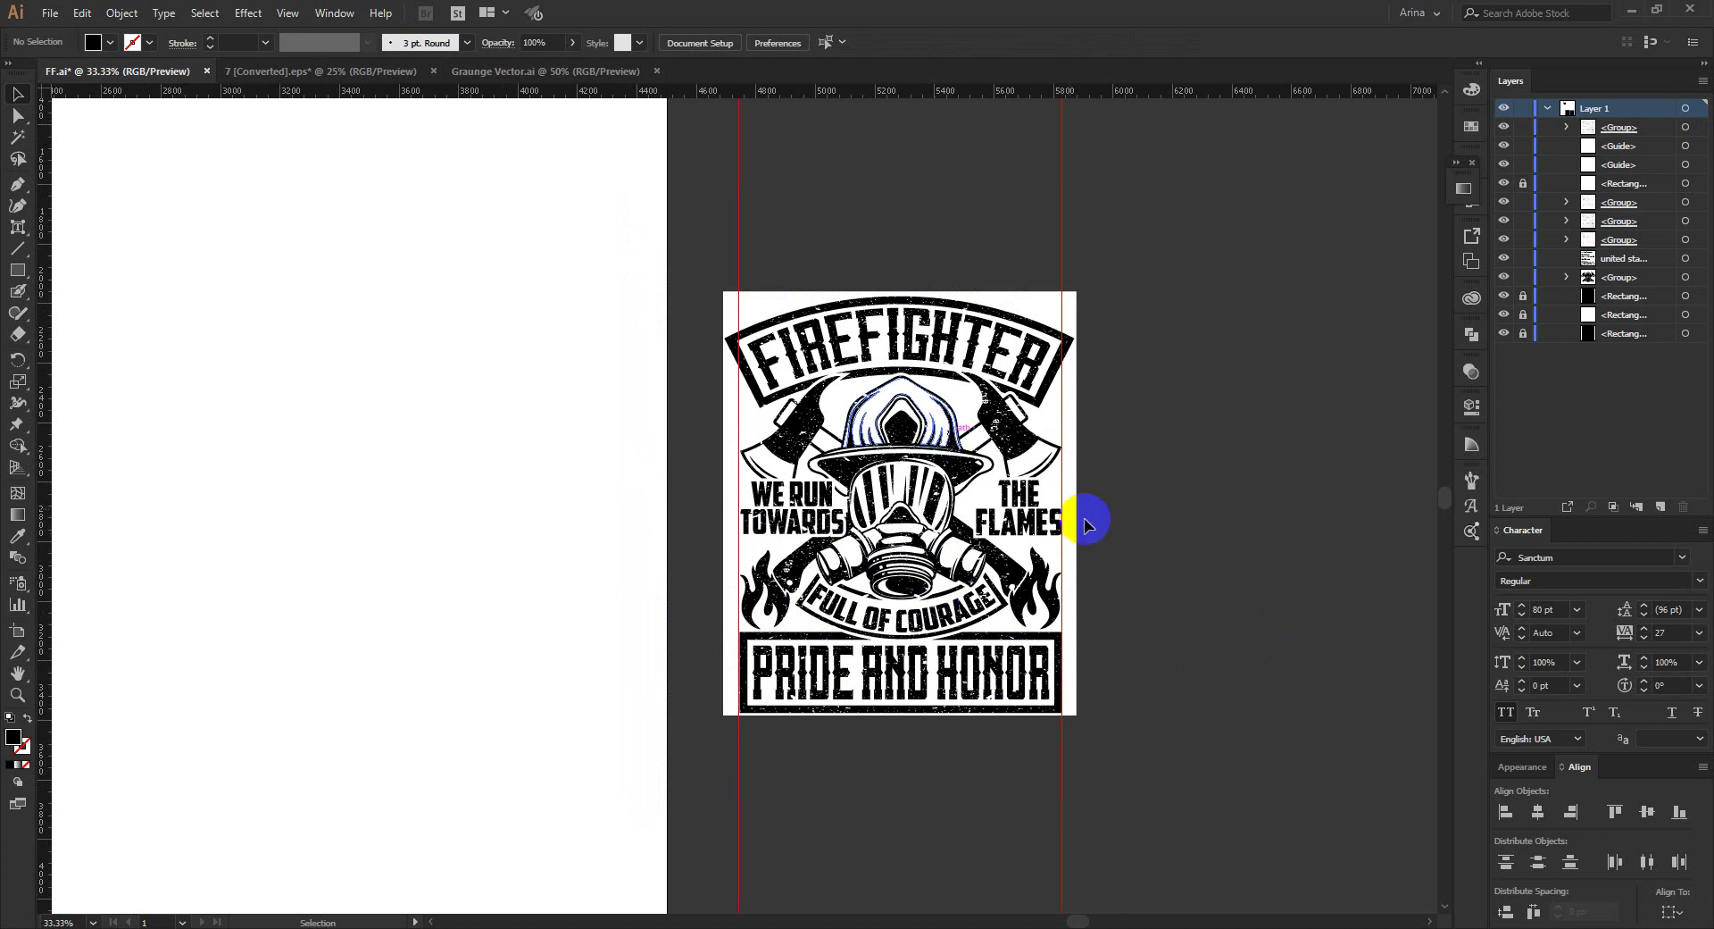
scroll(1059, 569, down, 1)
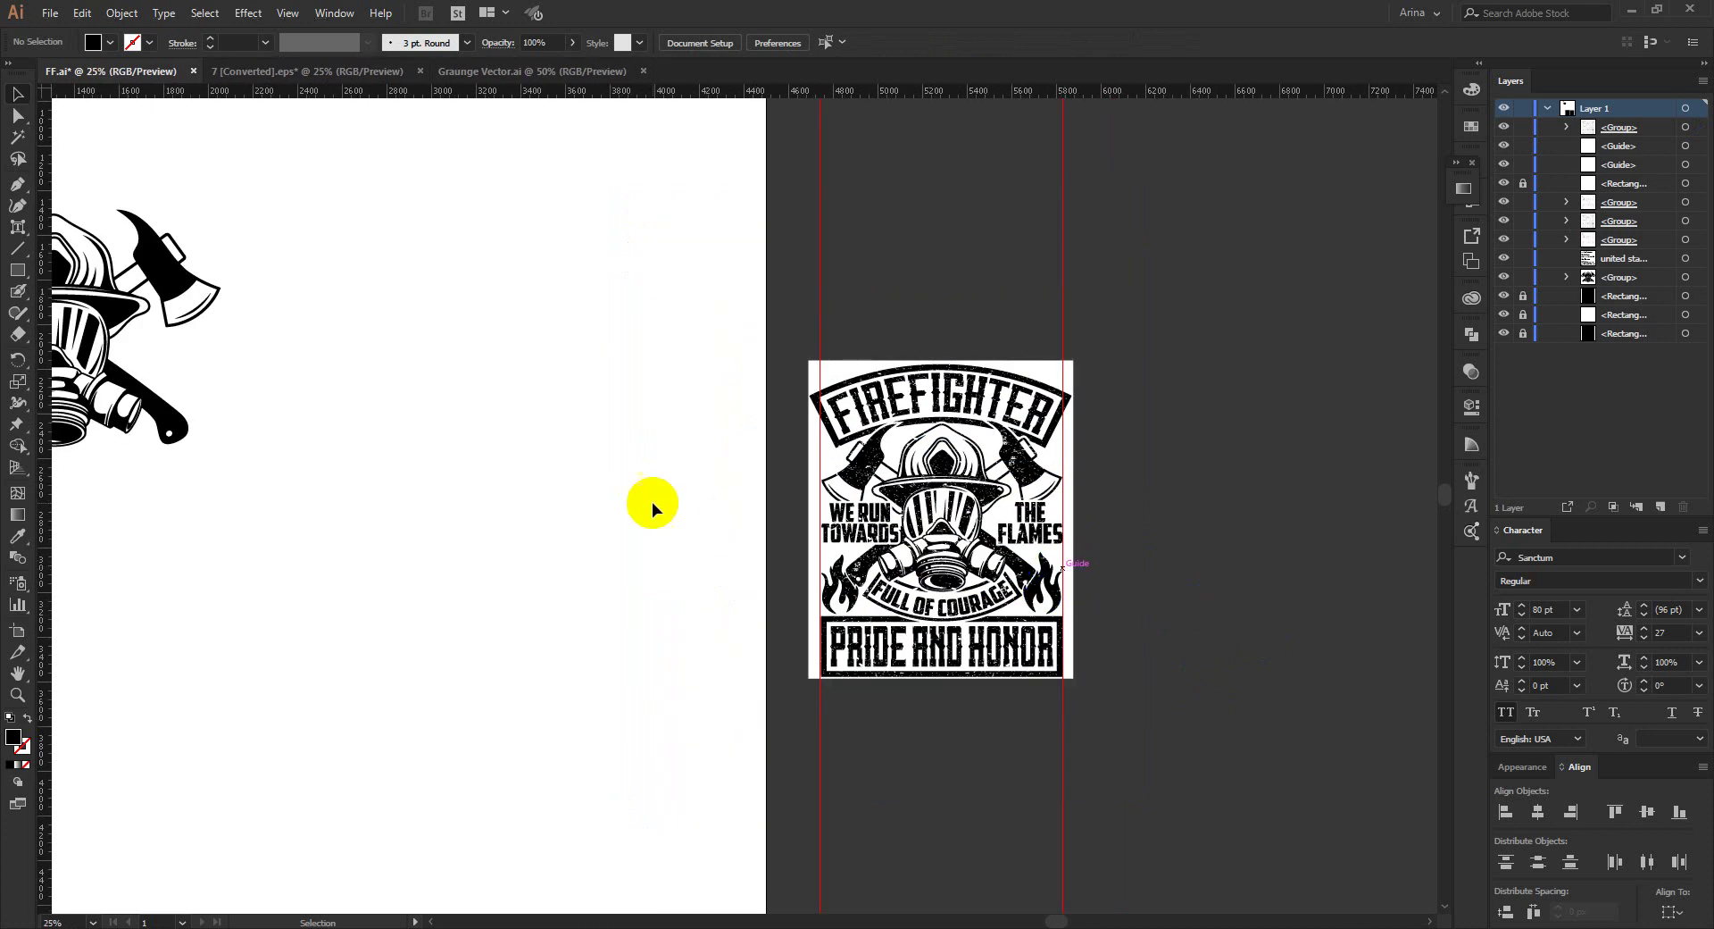
scroll(895, 540, down, 1)
click(725, 538)
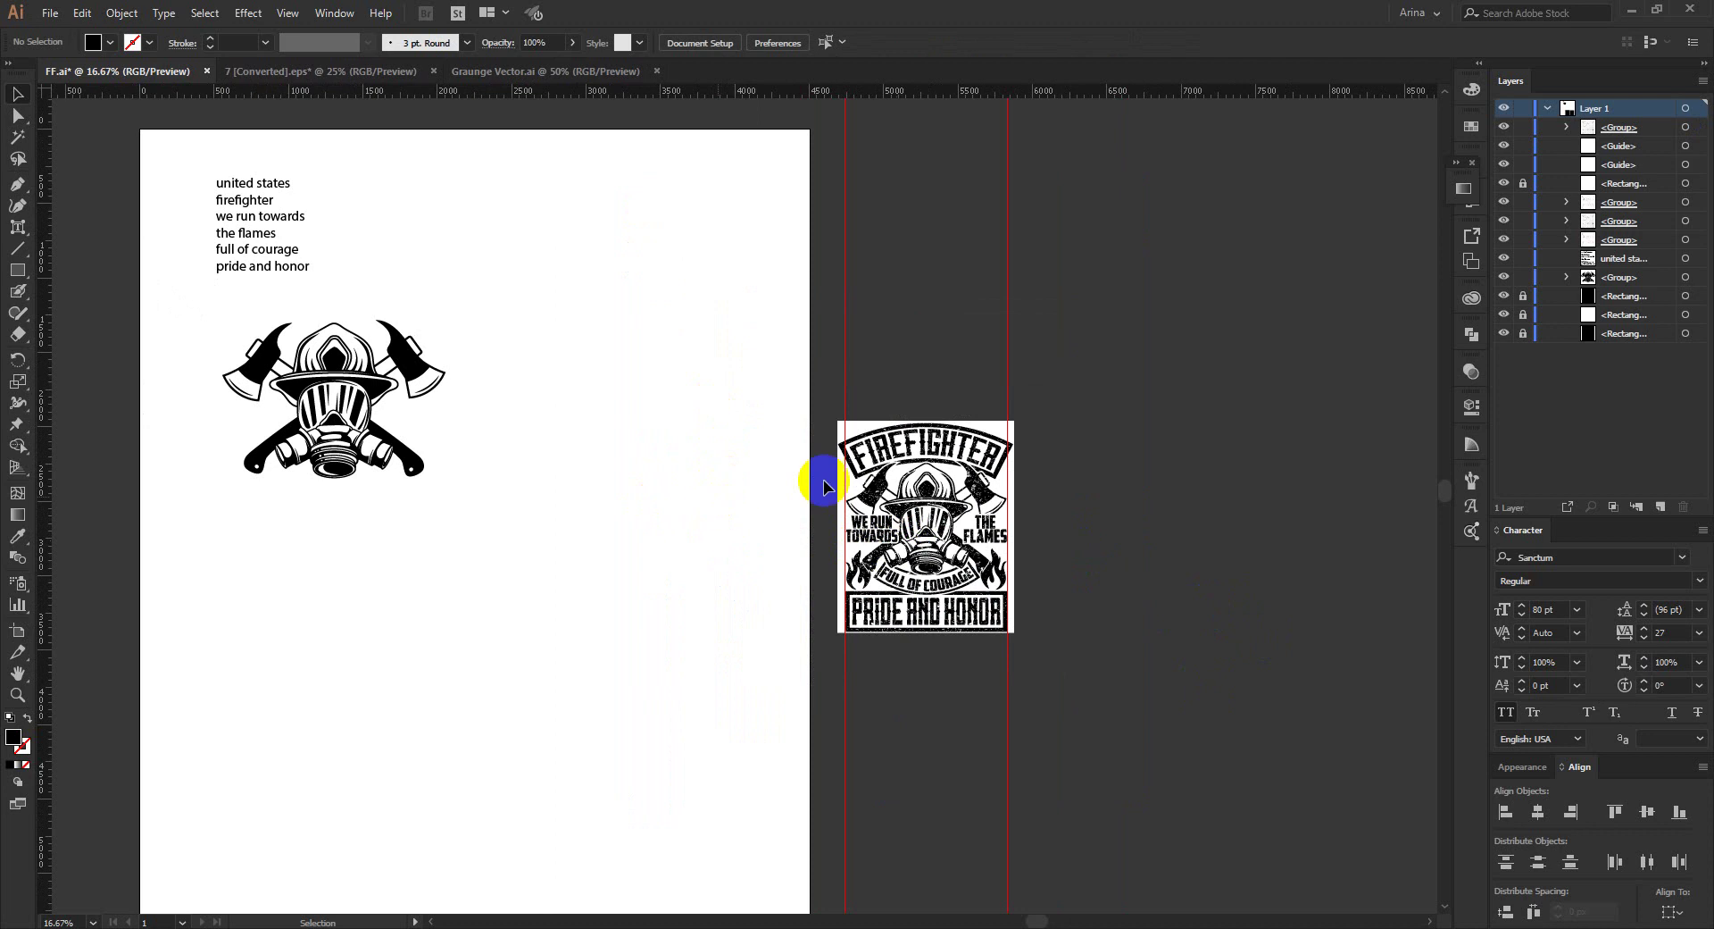
click(1080, 570)
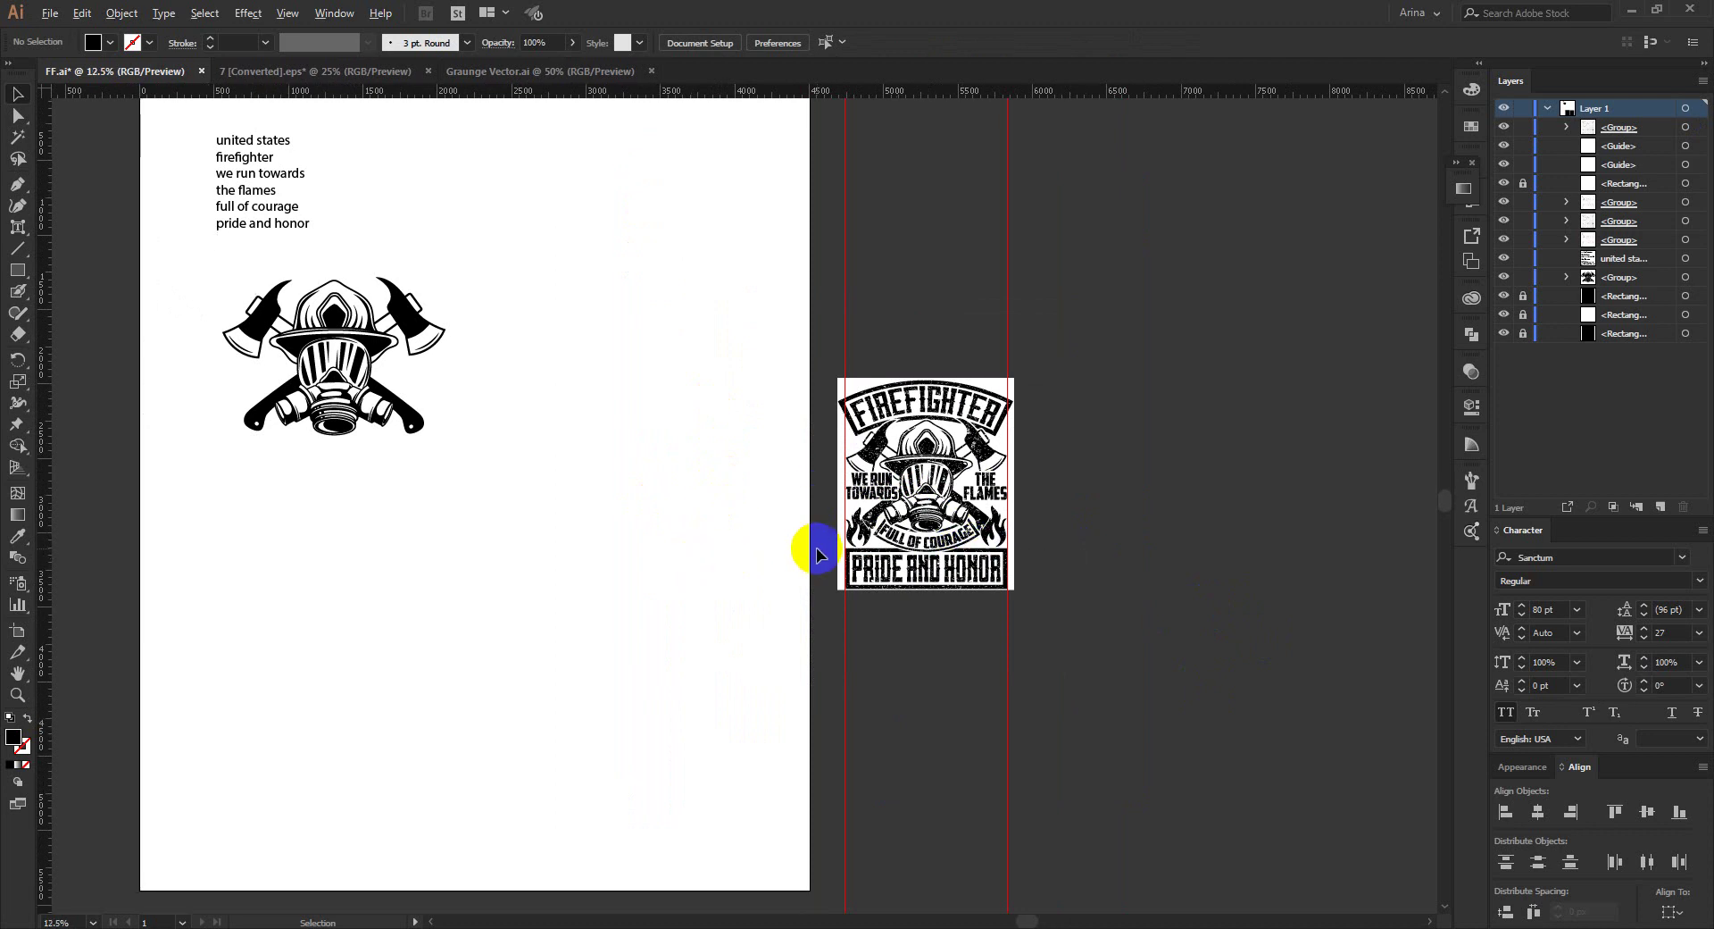
scroll(816, 548, down, 2)
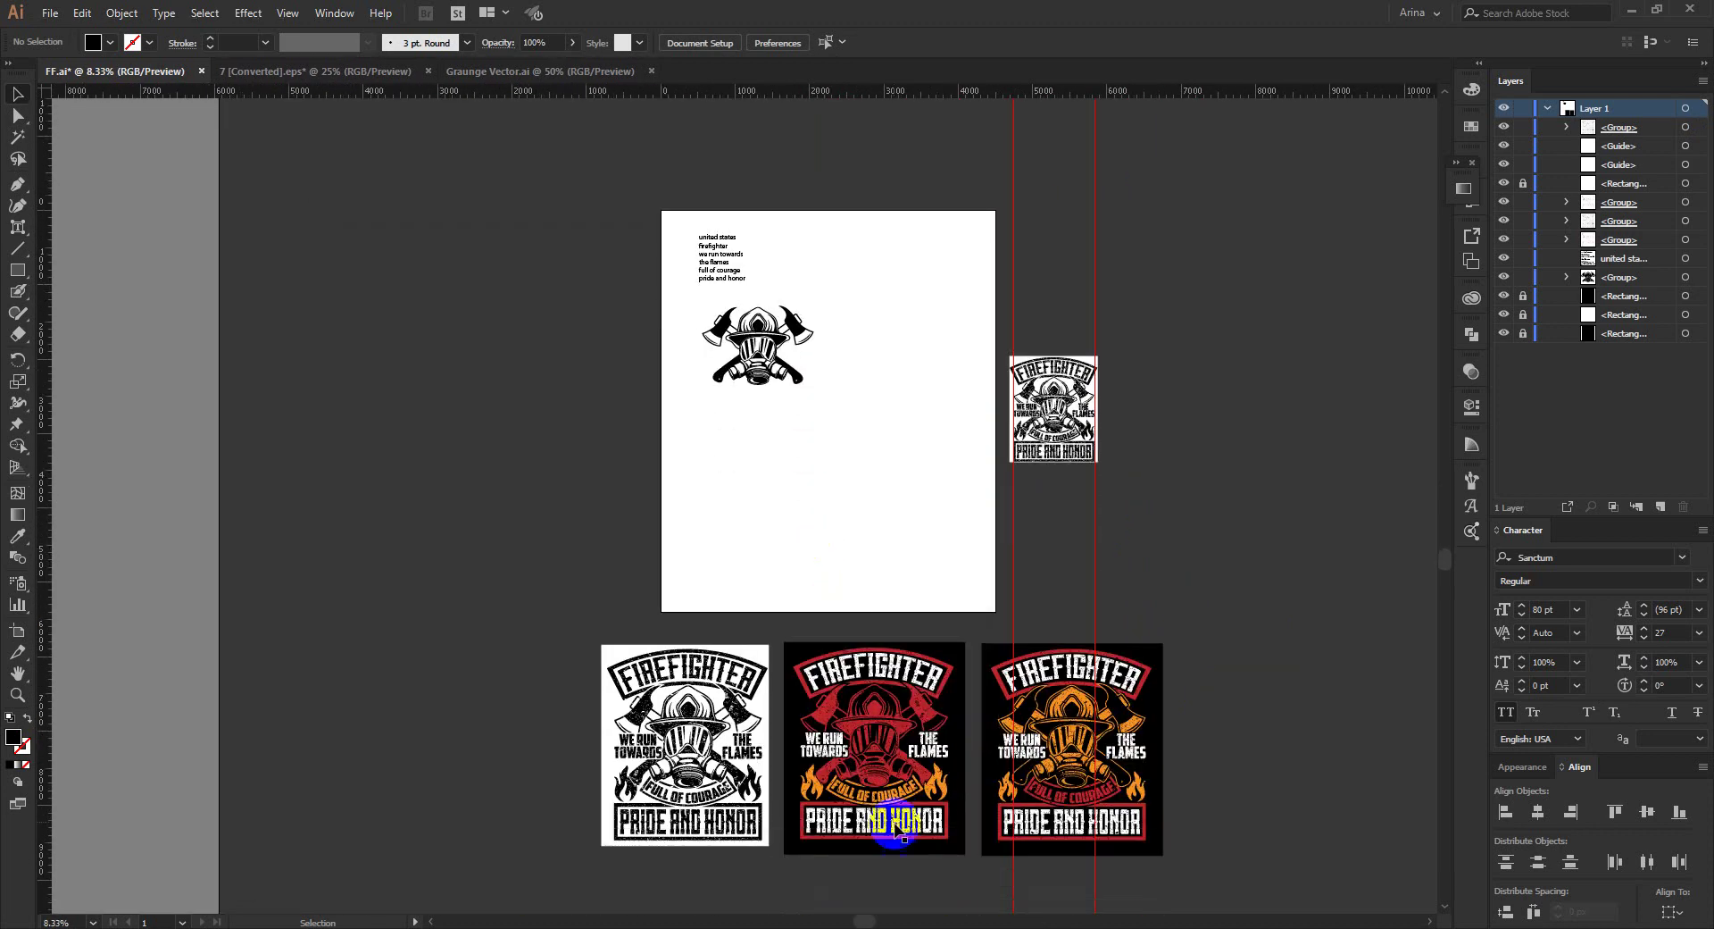
scroll(948, 882, up, 1)
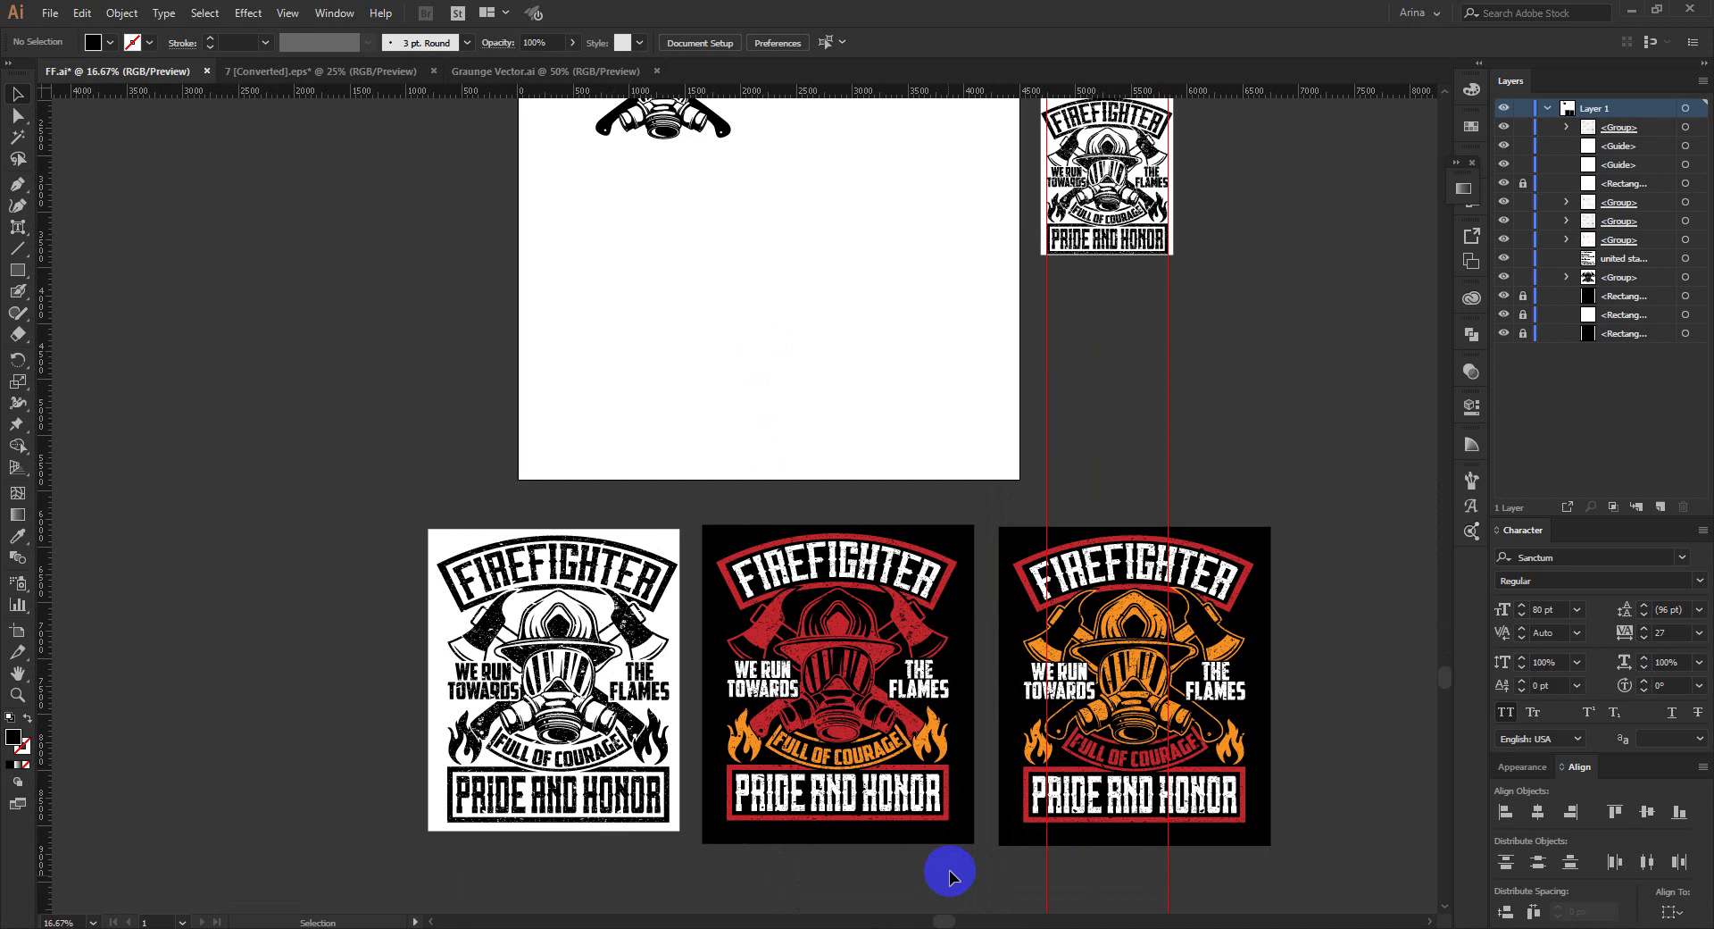
scroll(950, 870, up, 1)
drag(969, 822, 904, 777)
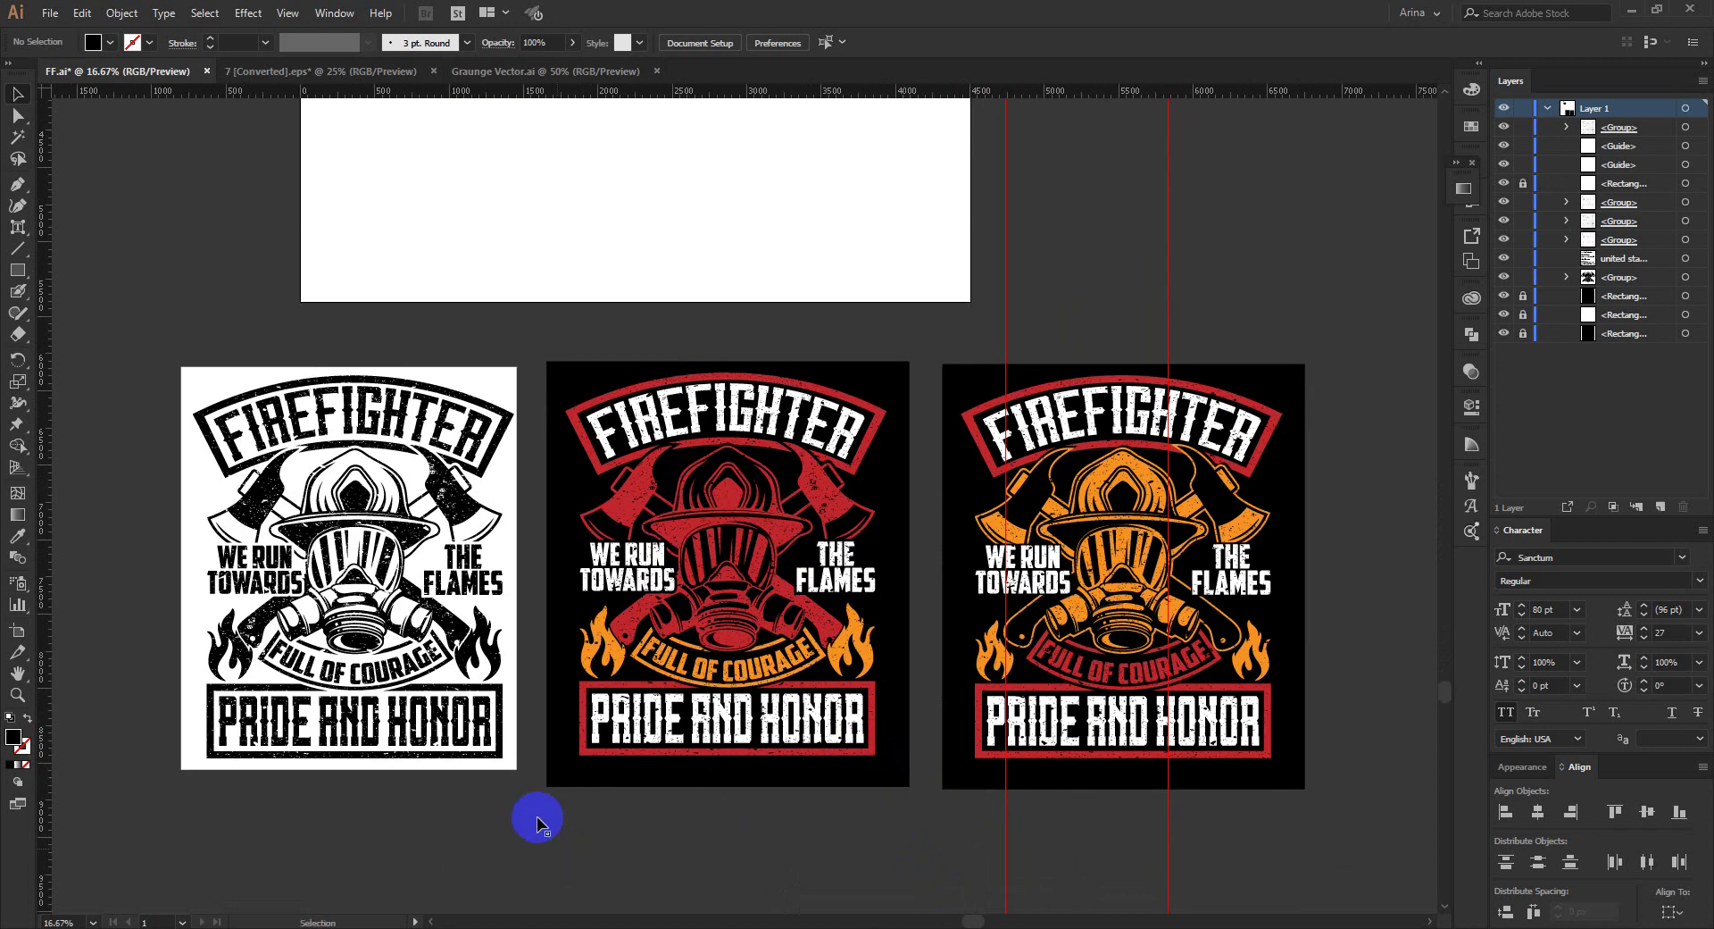
Step: Examine the overall rectangular layout of the finished black-and-white Firefighter design below the artboard
click(355, 545)
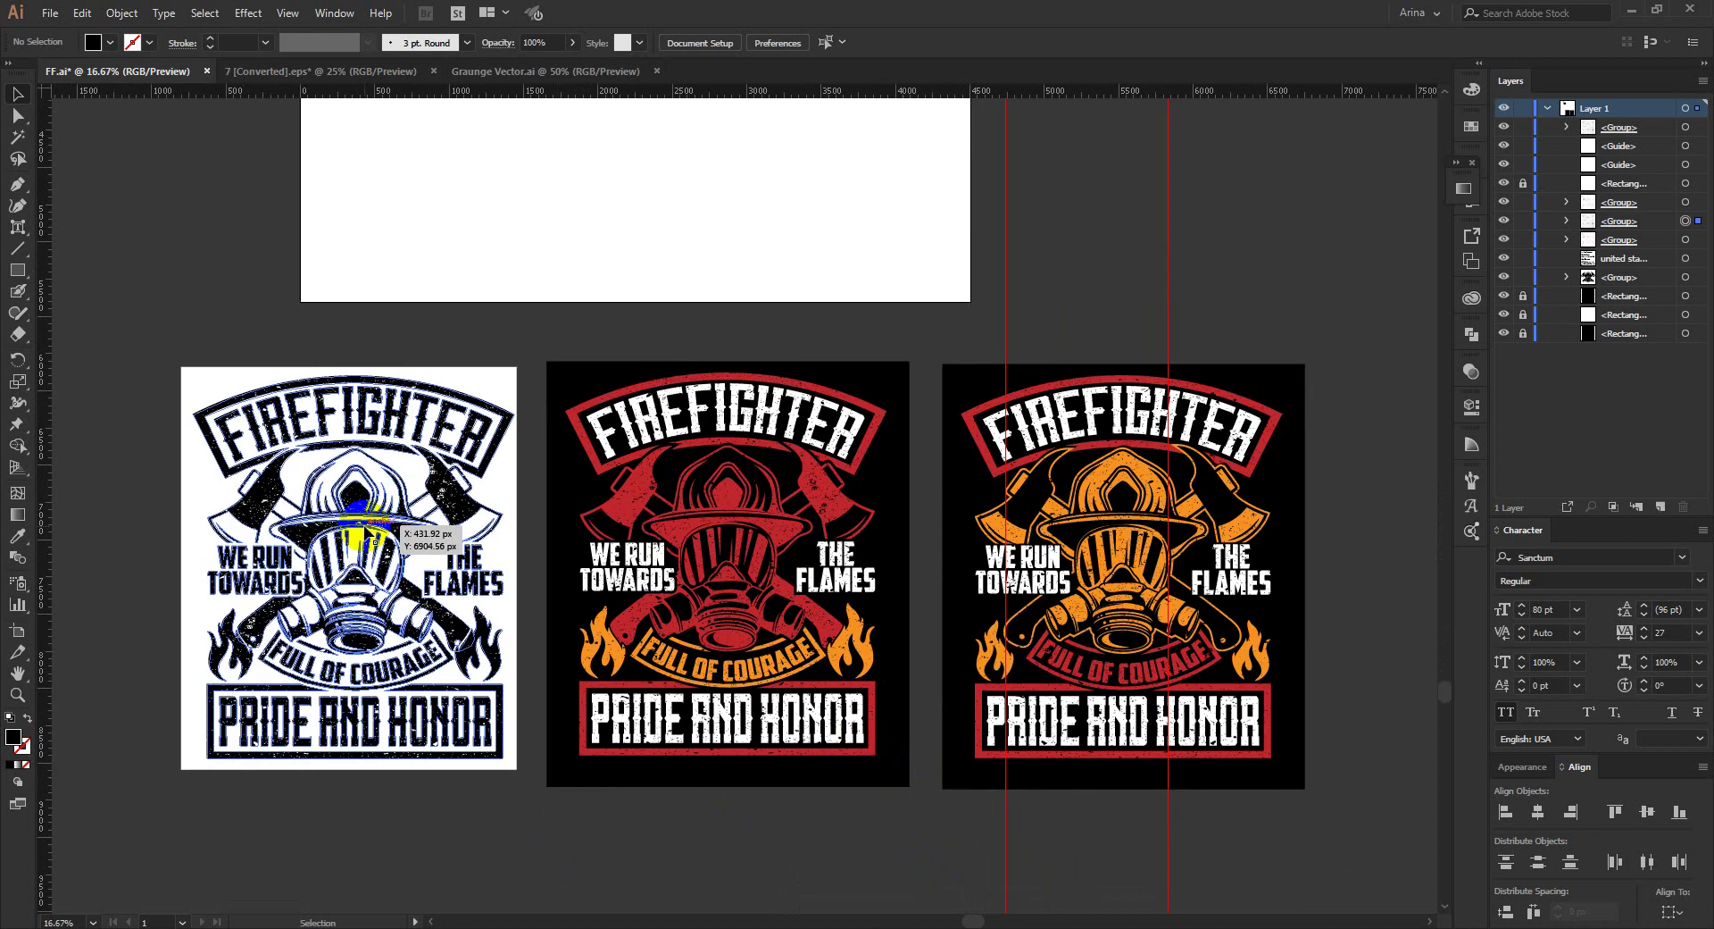
drag(130, 347, 524, 810)
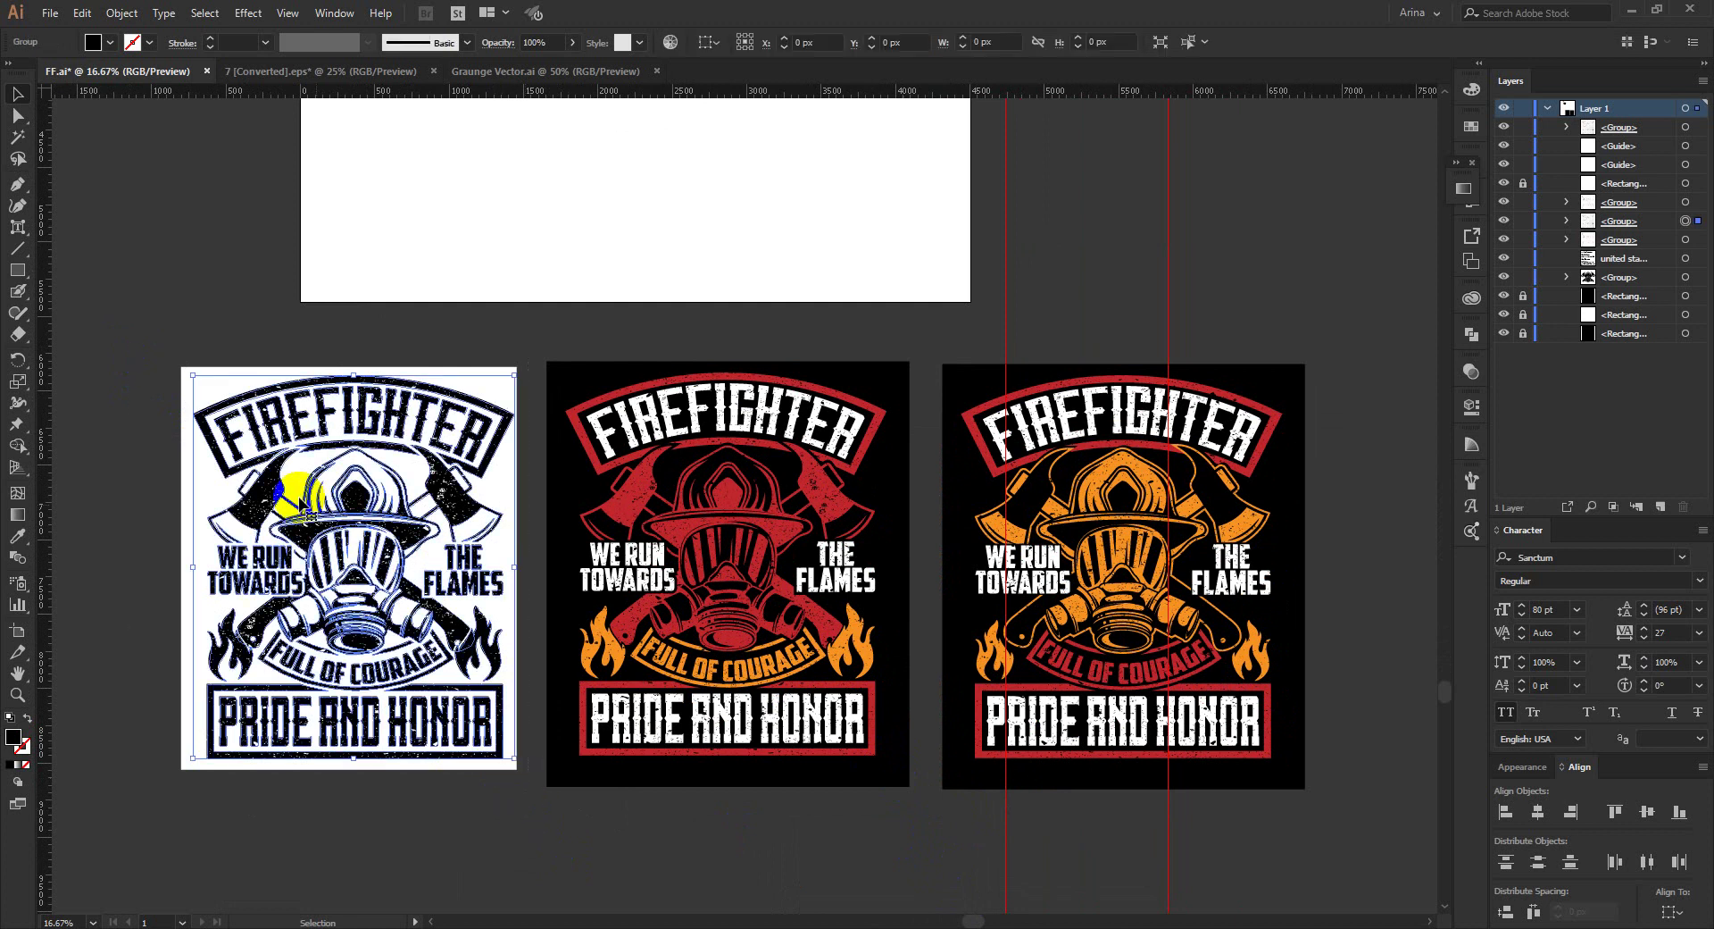
drag(434, 681, 540, 812)
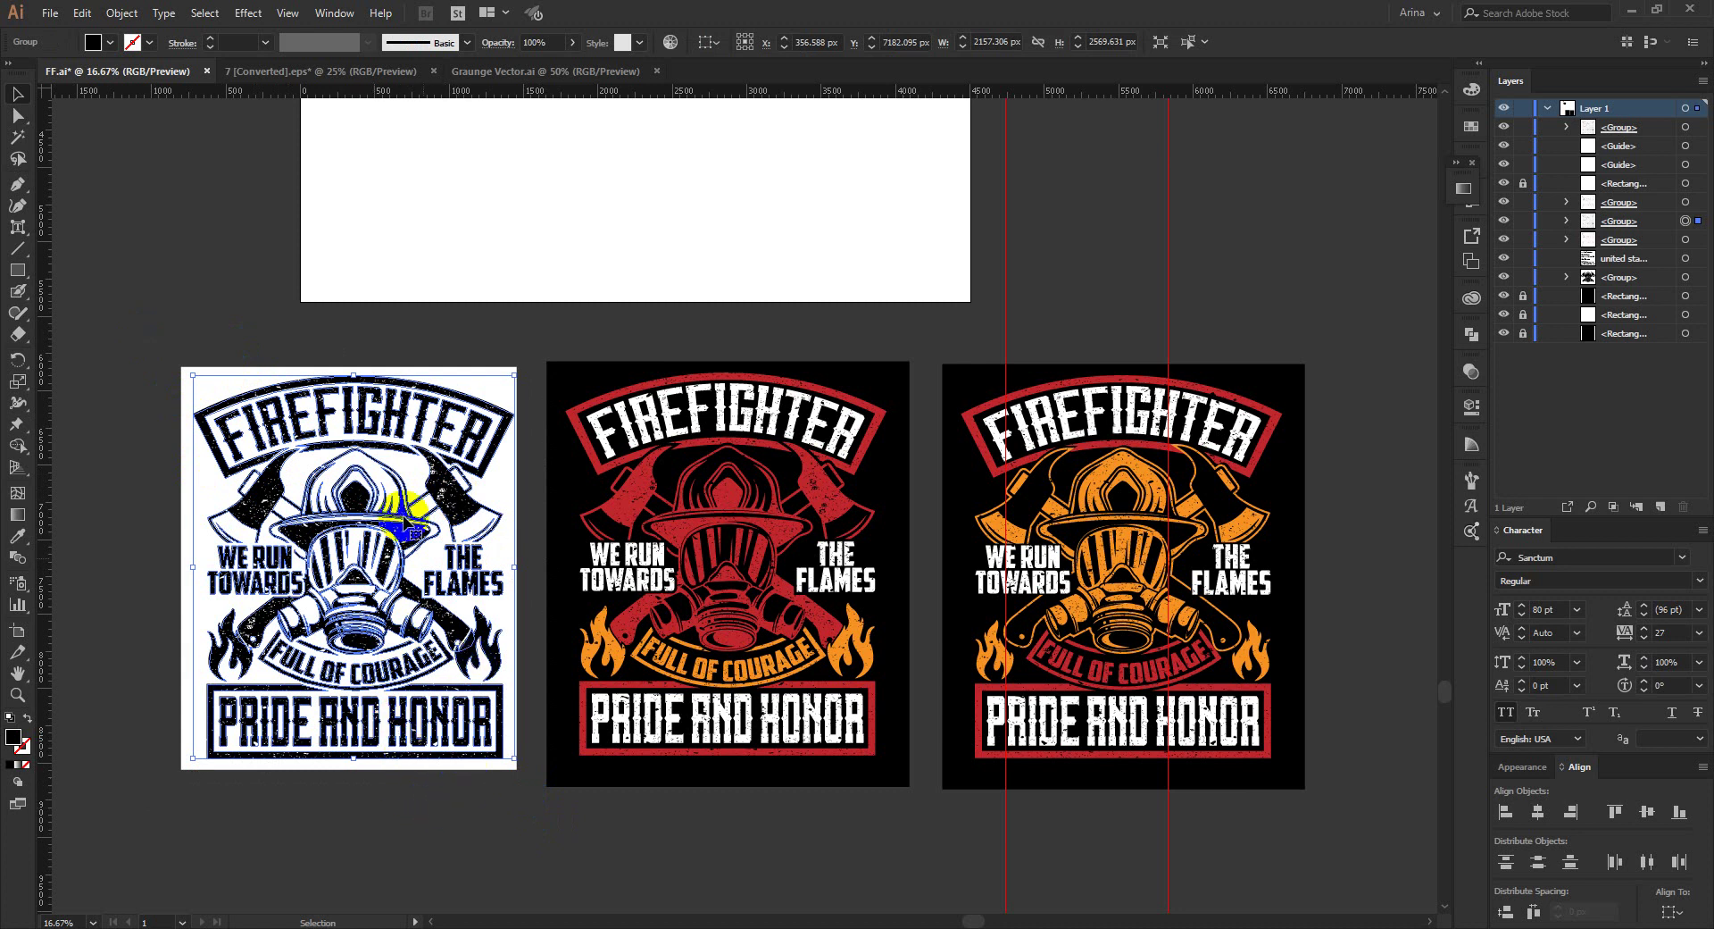
click(157, 348)
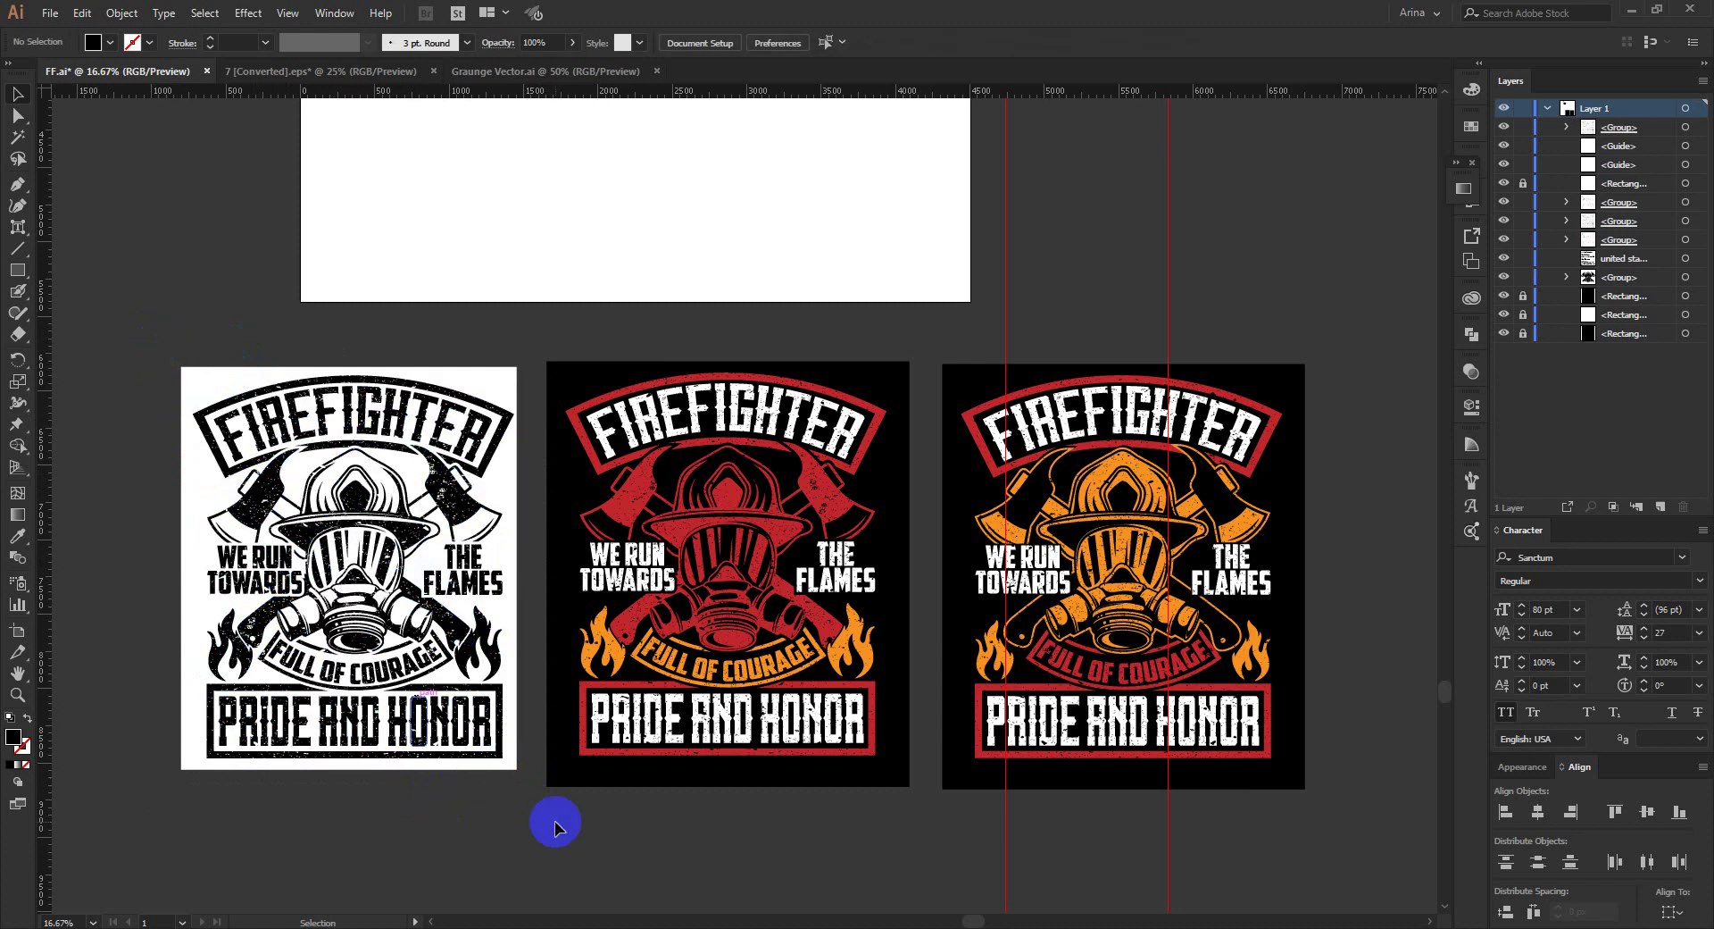
Step: Compare the red-helmet Firefighter version on black with the black-and-white version on white
scroll(781, 553, up, 1)
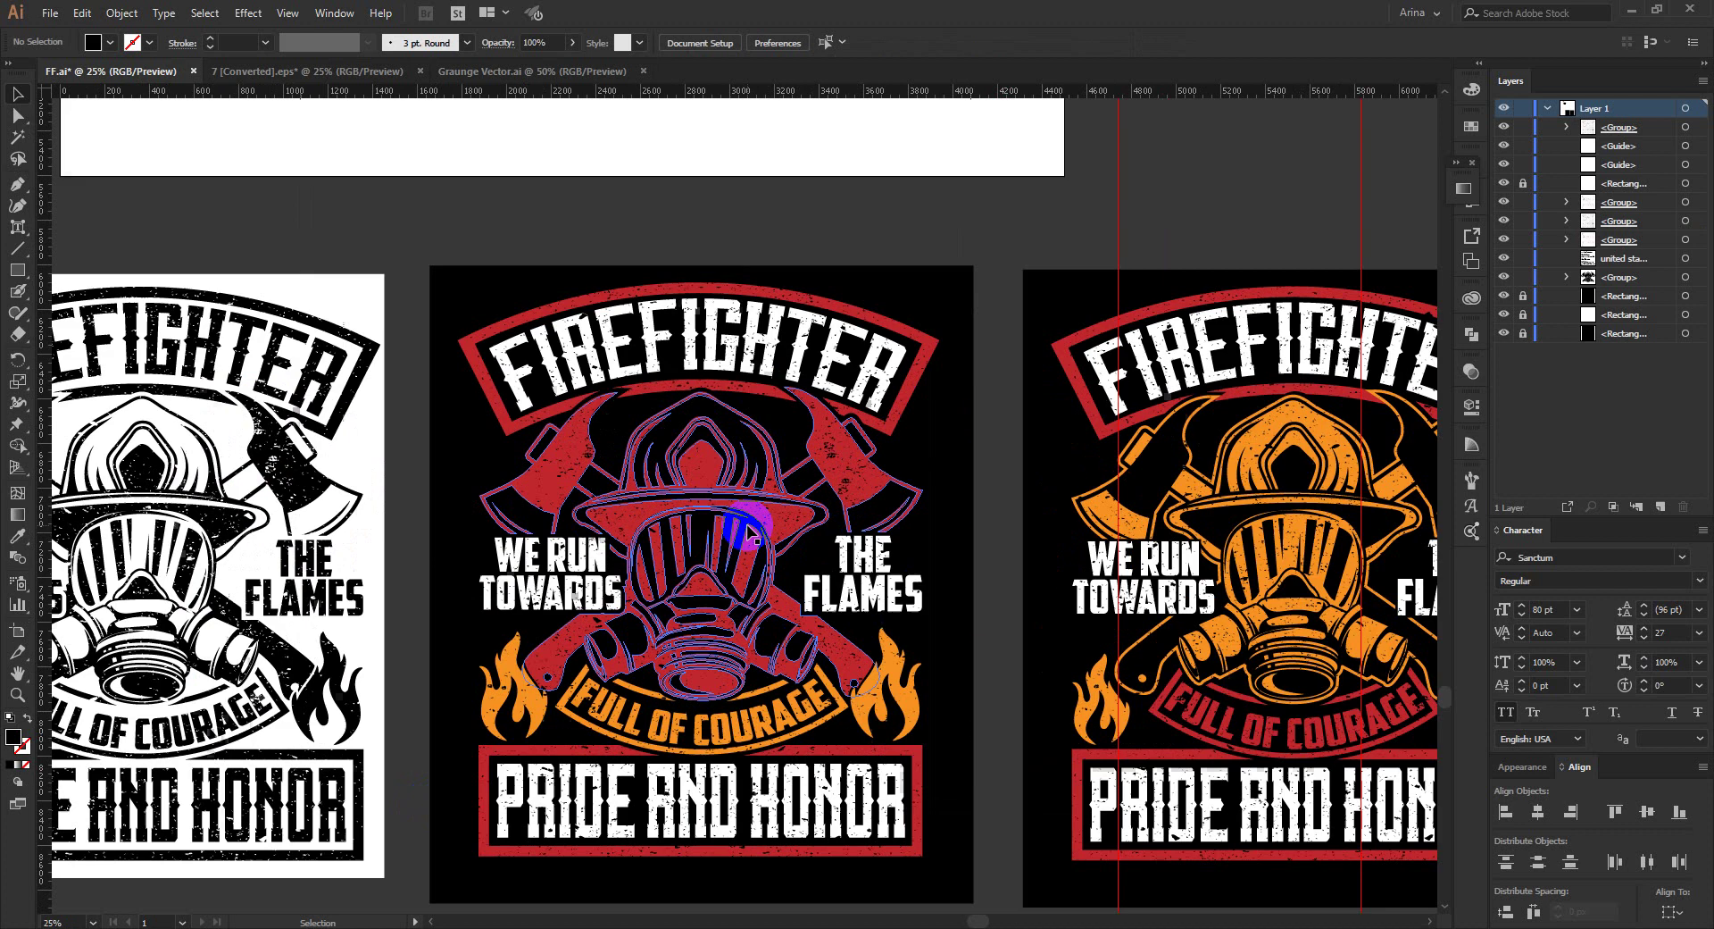
click(793, 523)
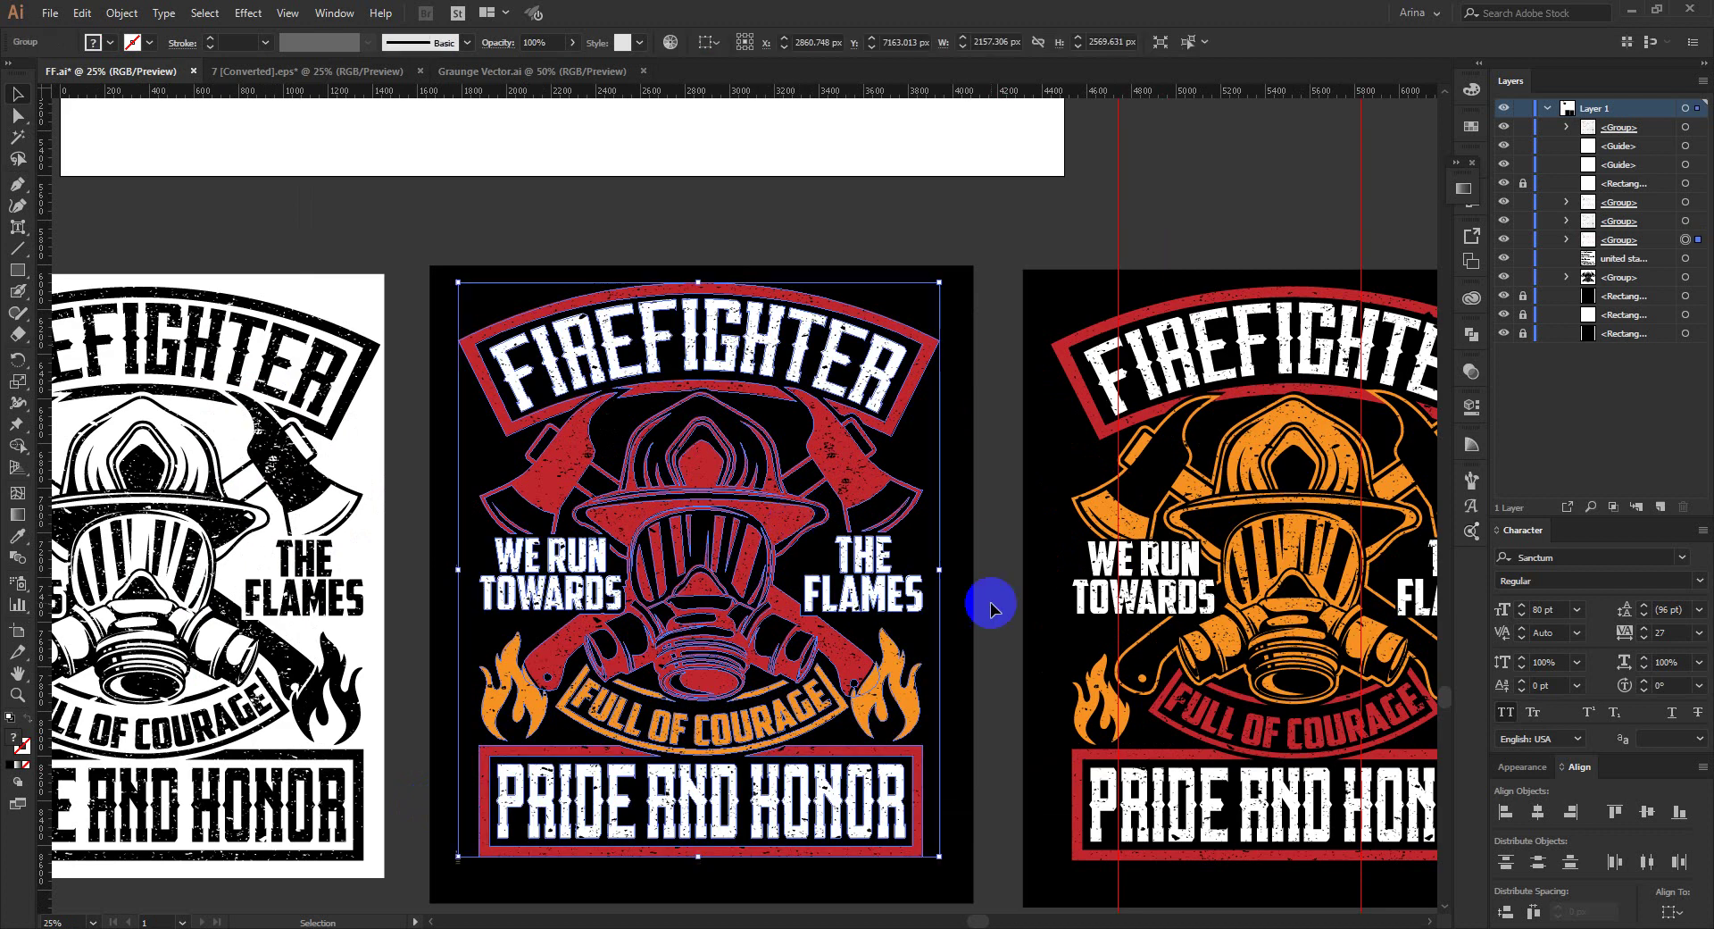
click(1000, 606)
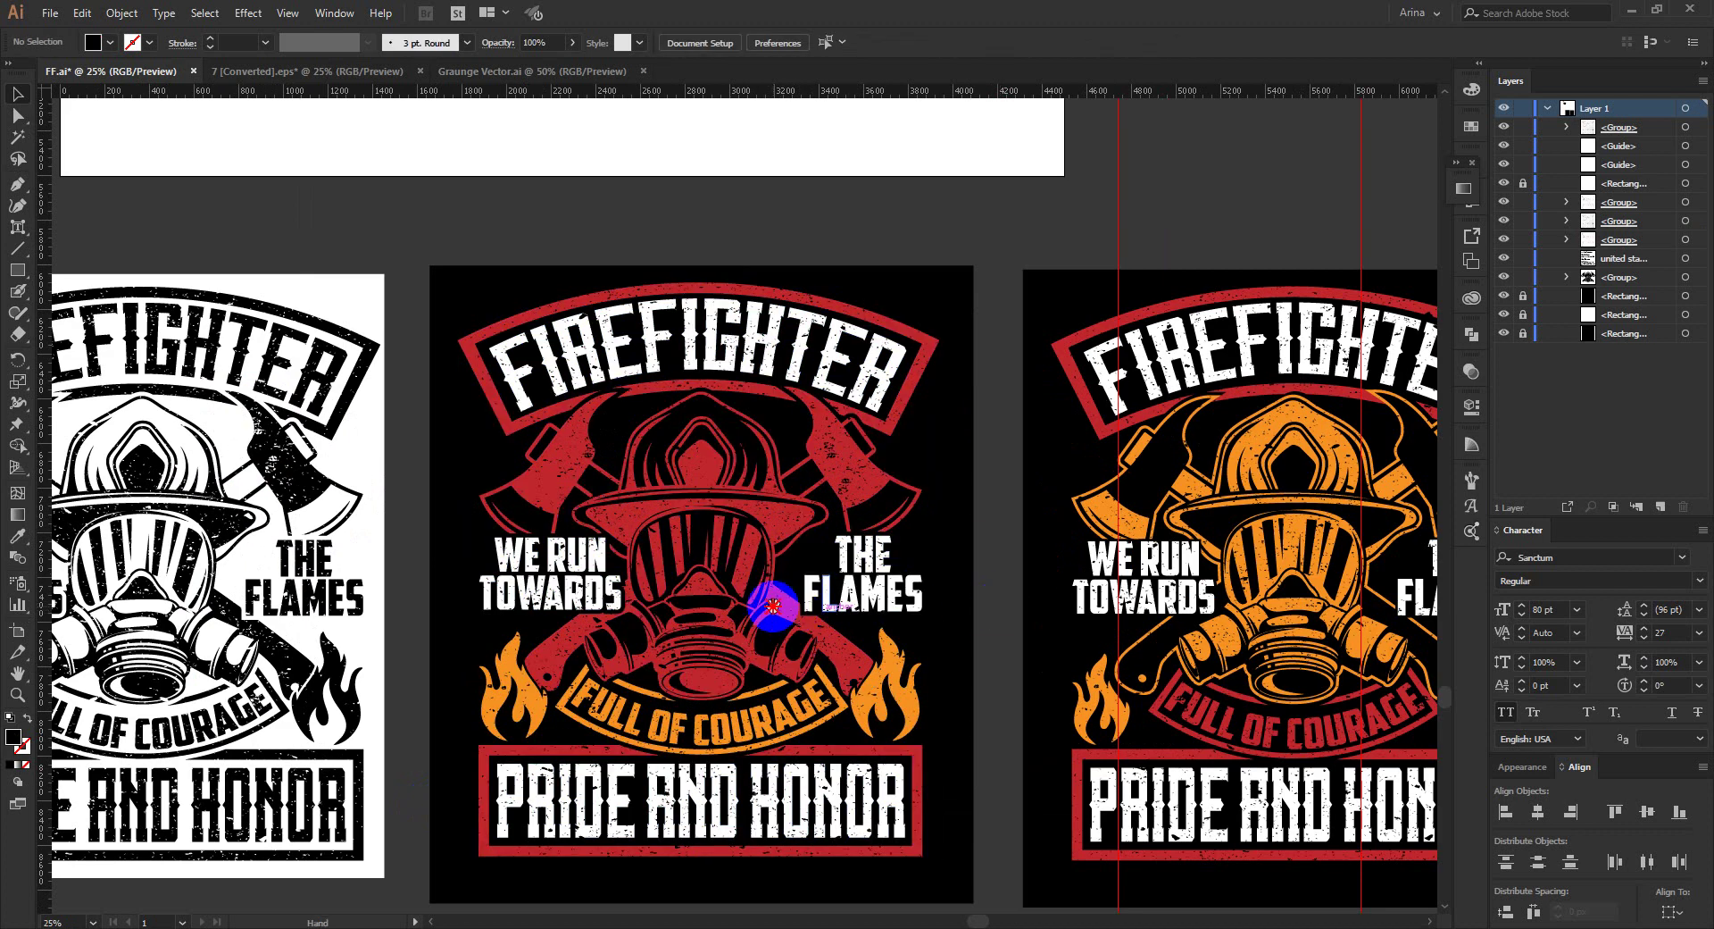
drag(765, 601, 888, 595)
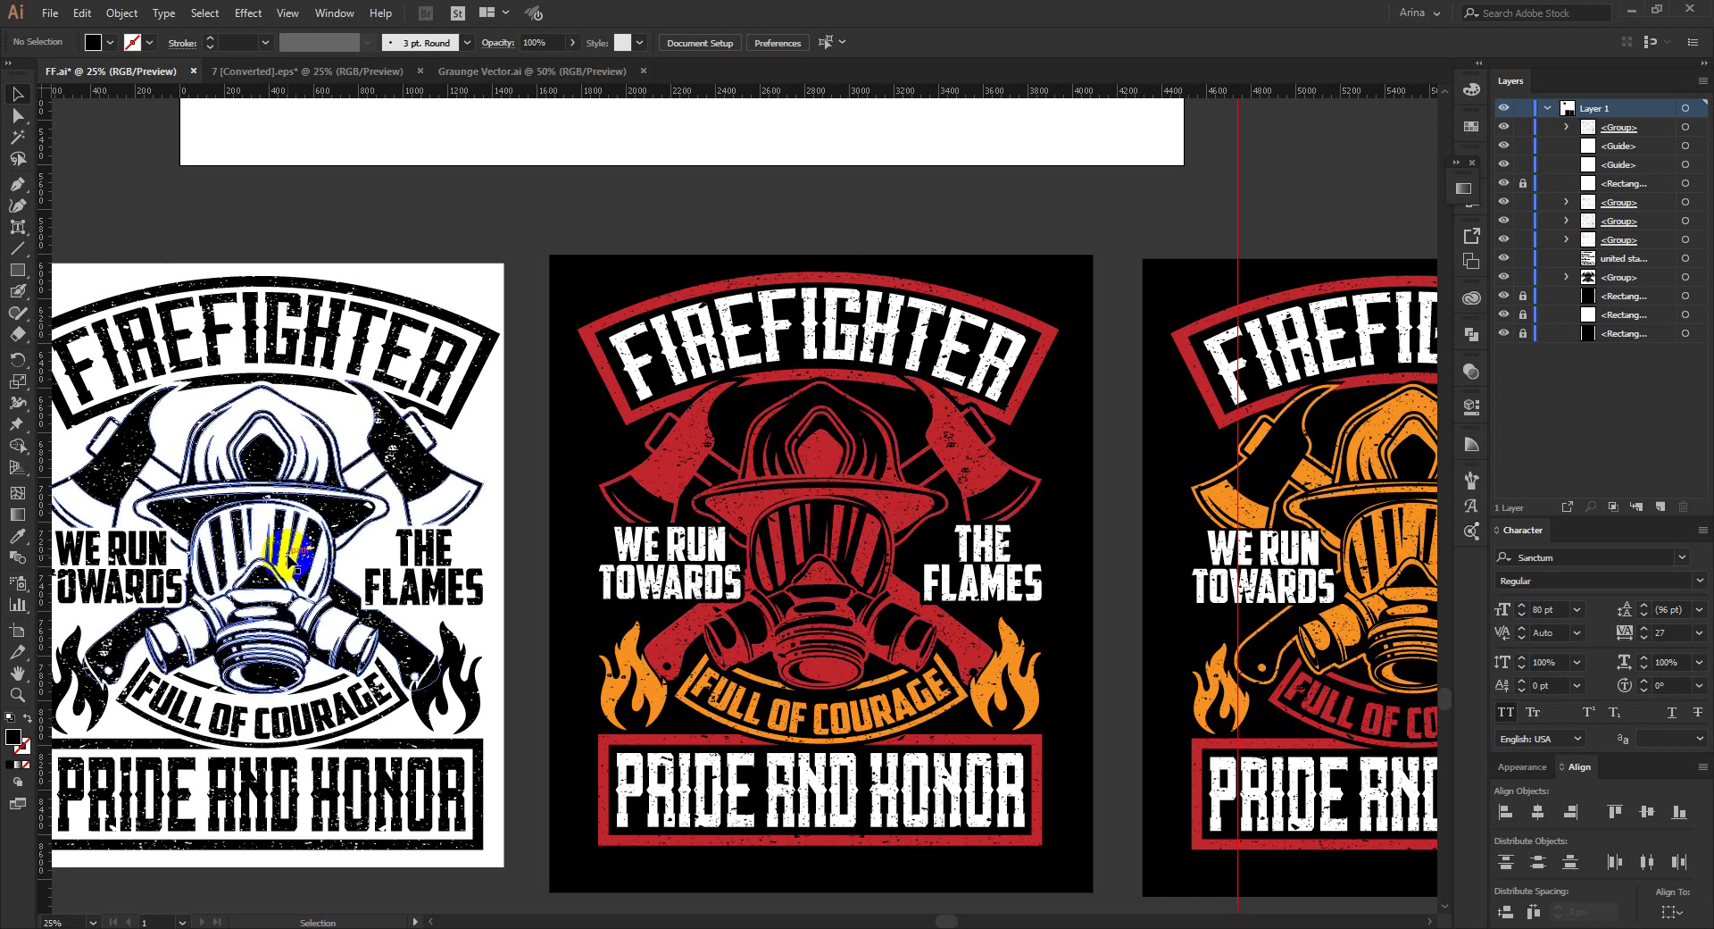
drag(286, 554, 358, 544)
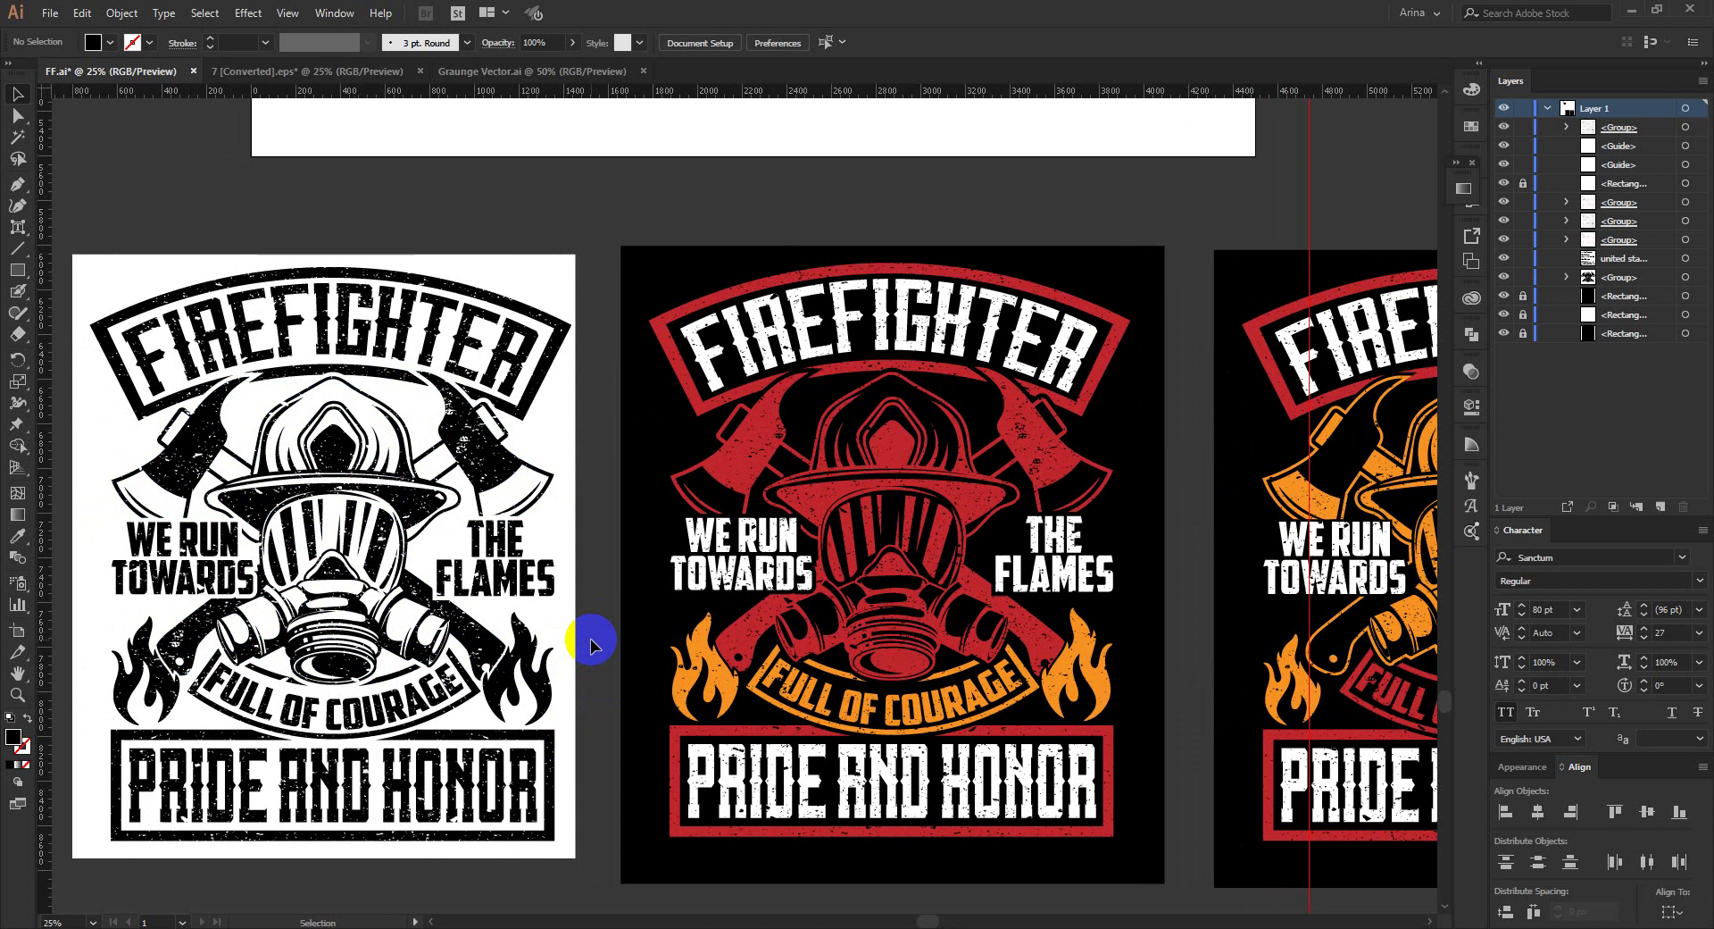
drag(70, 244, 593, 864)
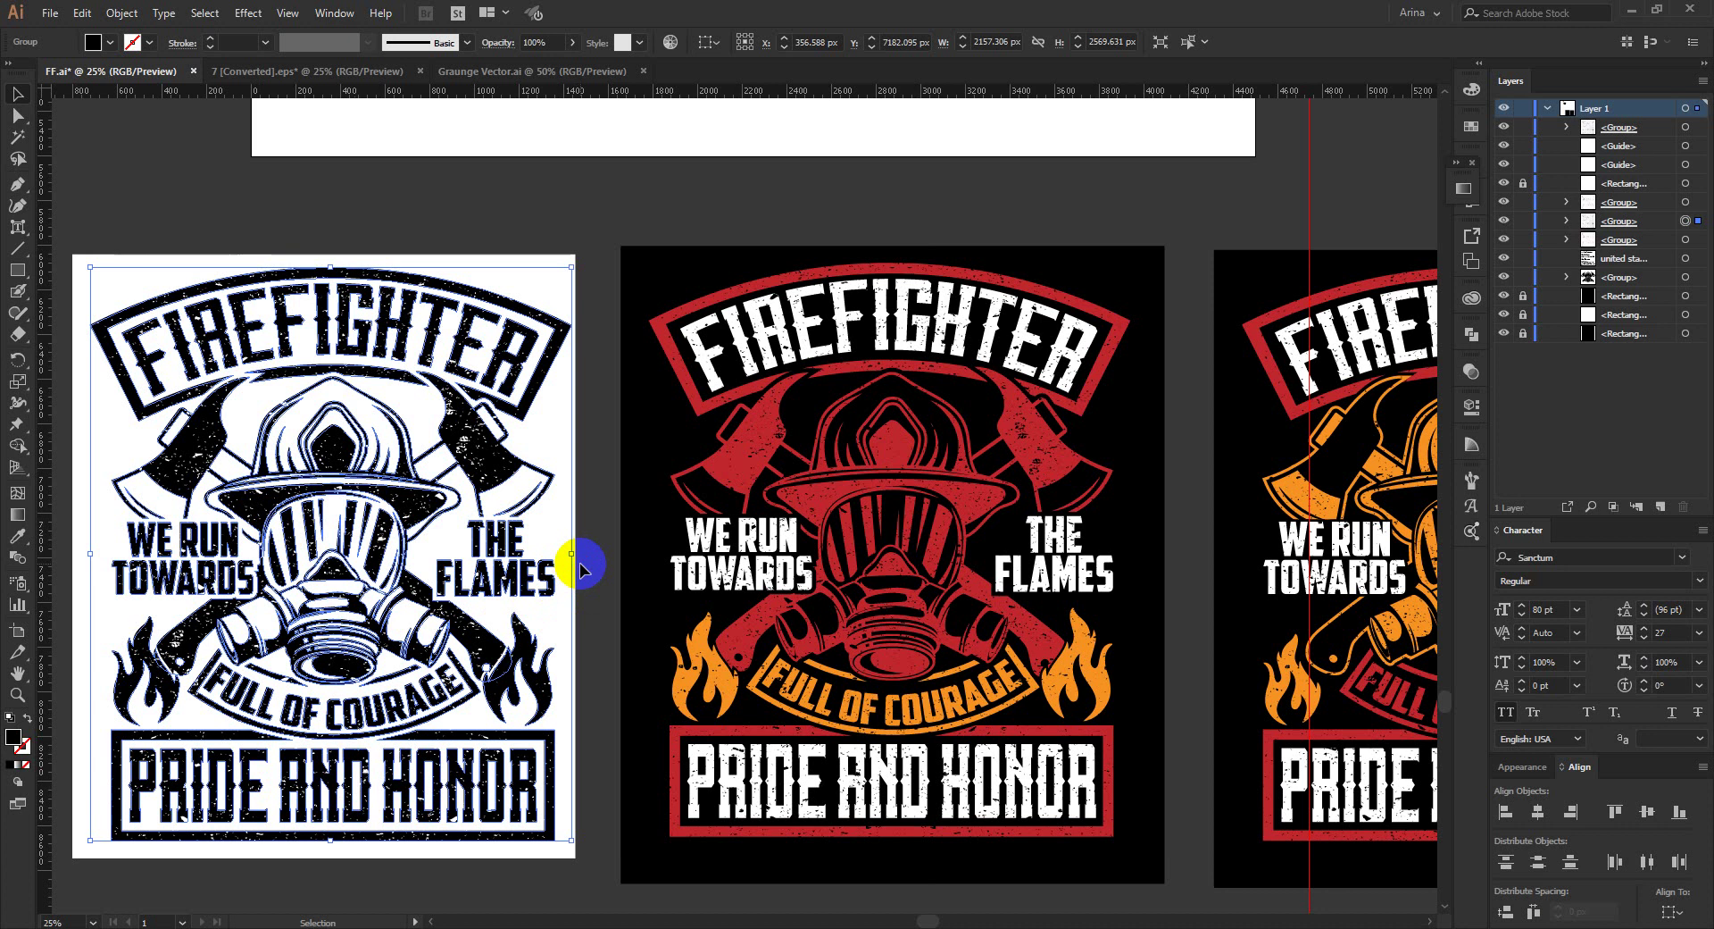
click(590, 527)
click(625, 522)
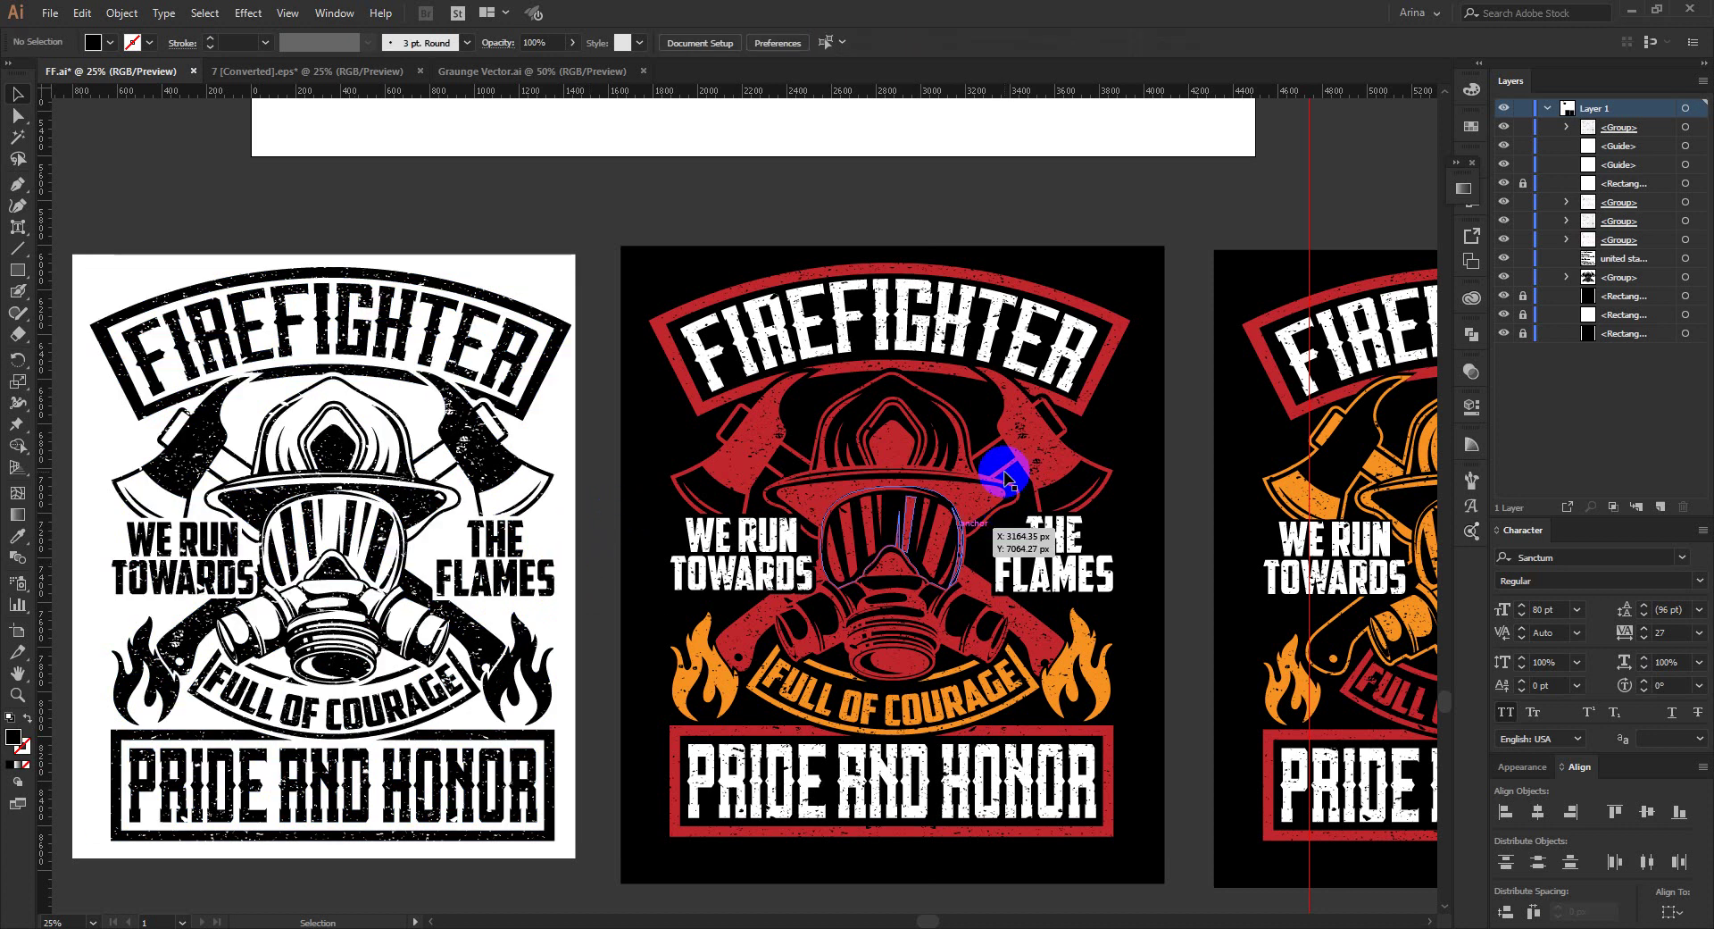
click(956, 522)
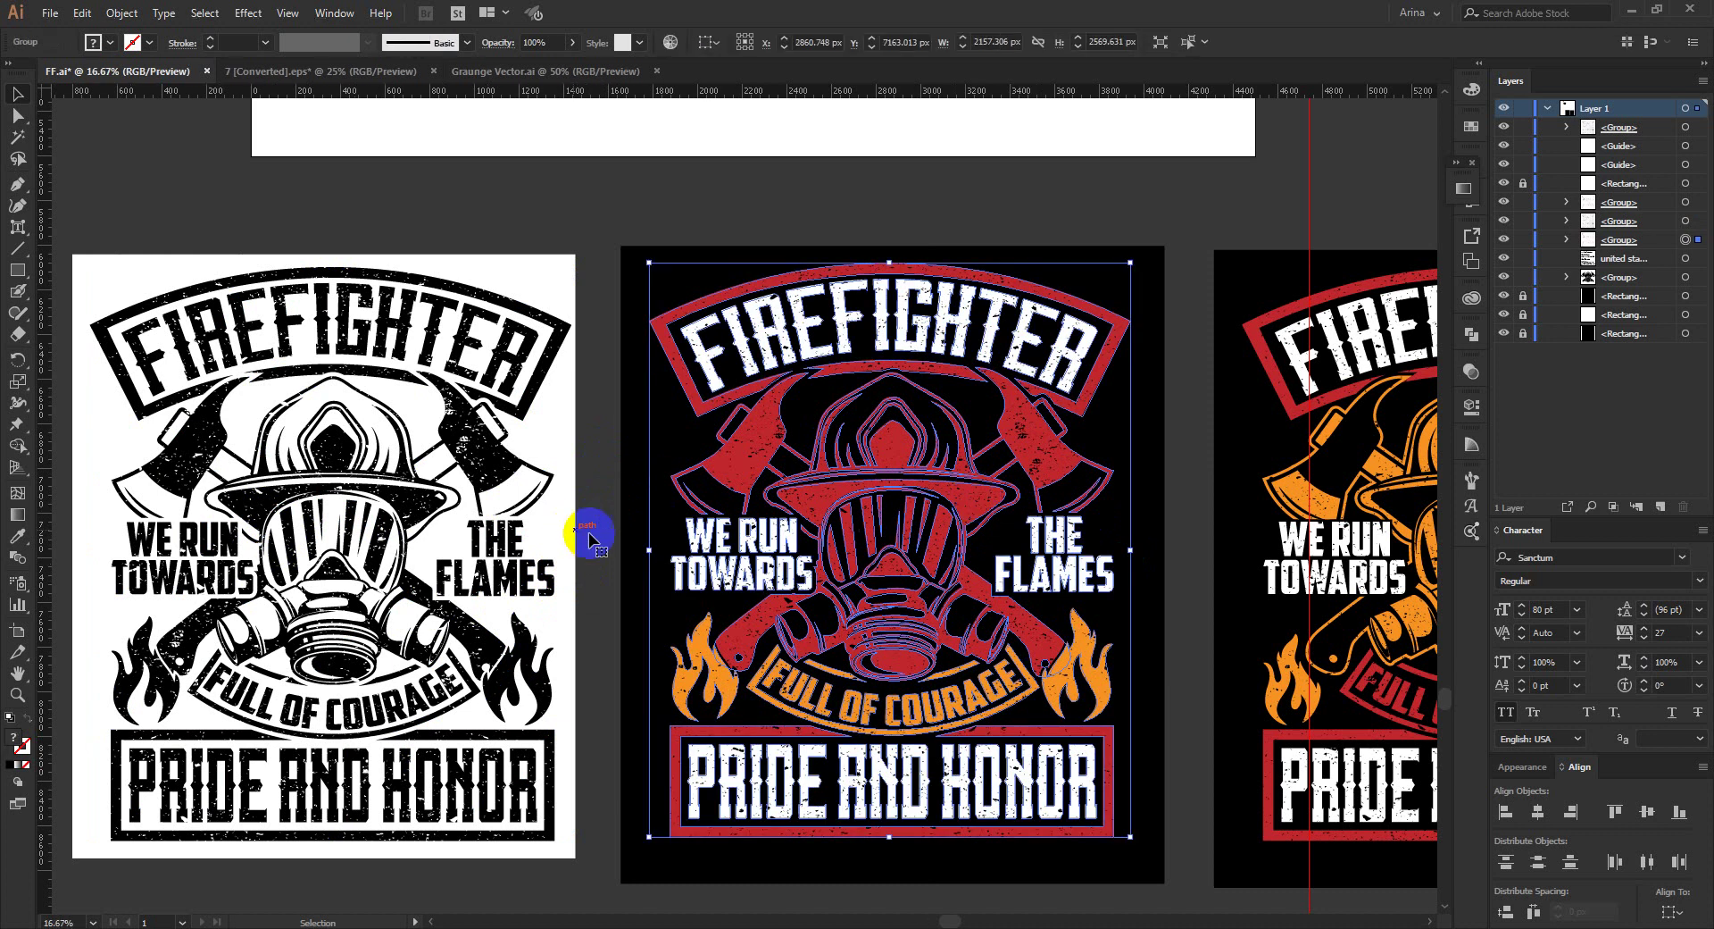
Step: Examine the orange-helmet Firefighter version on black, including its helmet colouring, arched header and bottom banner
scroll(576, 533, down, 1)
drag(1230, 660, 924, 652)
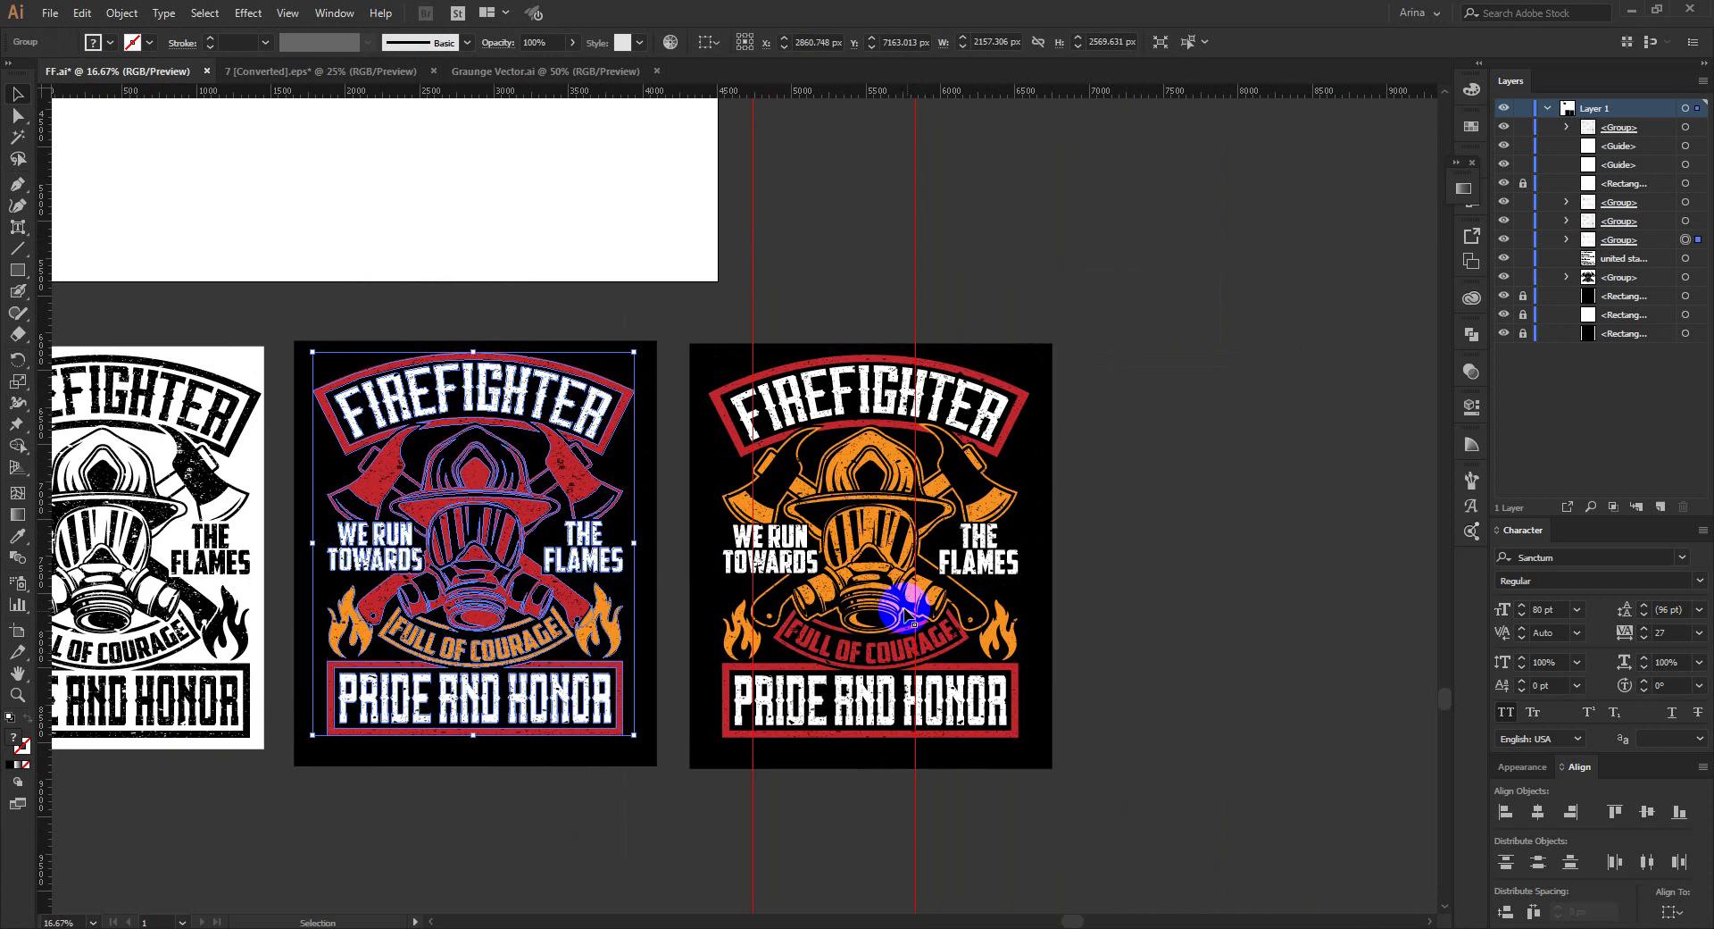
scroll(904, 609, up, 1)
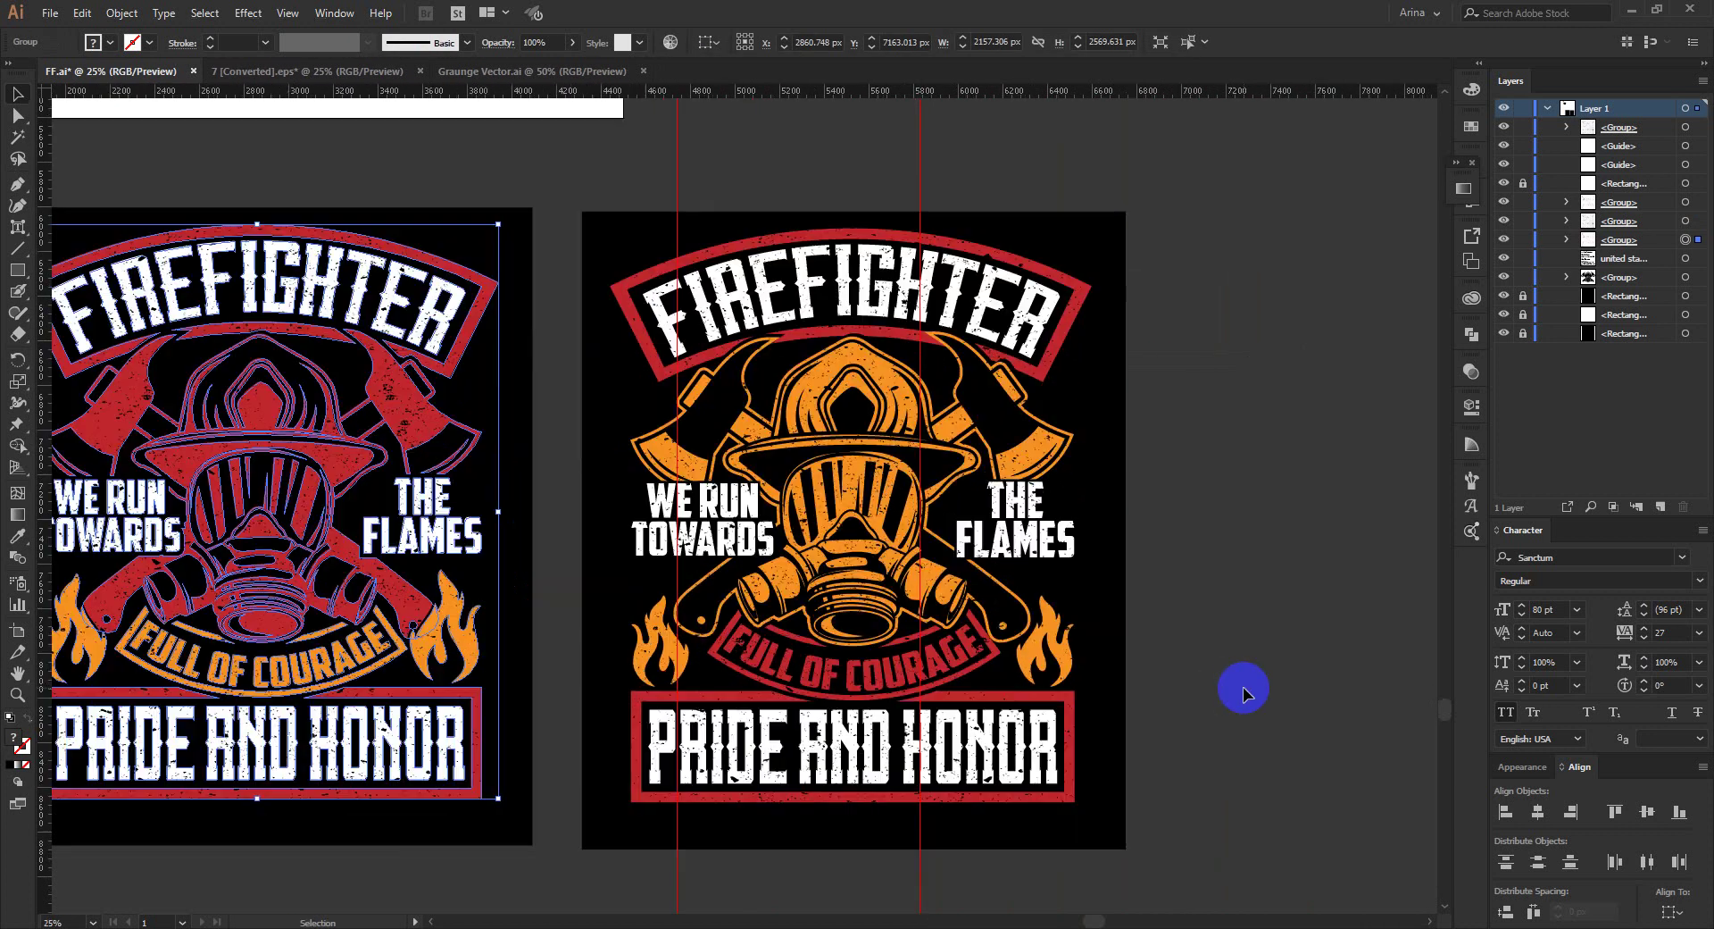
click(817, 474)
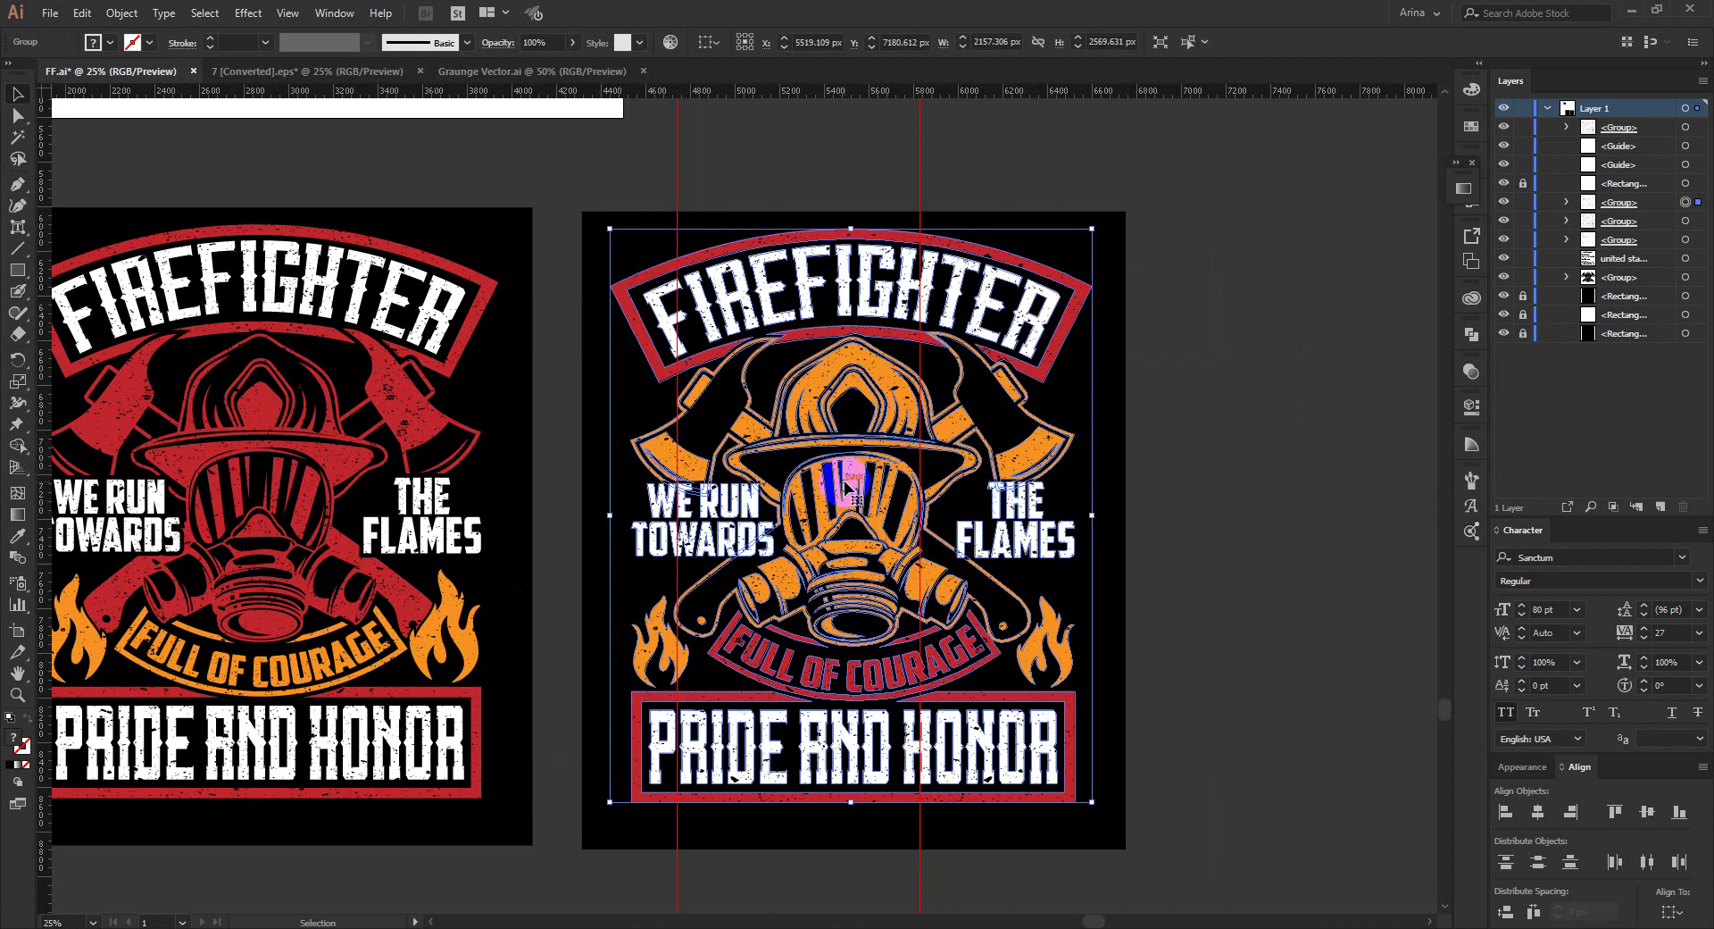
click(1165, 656)
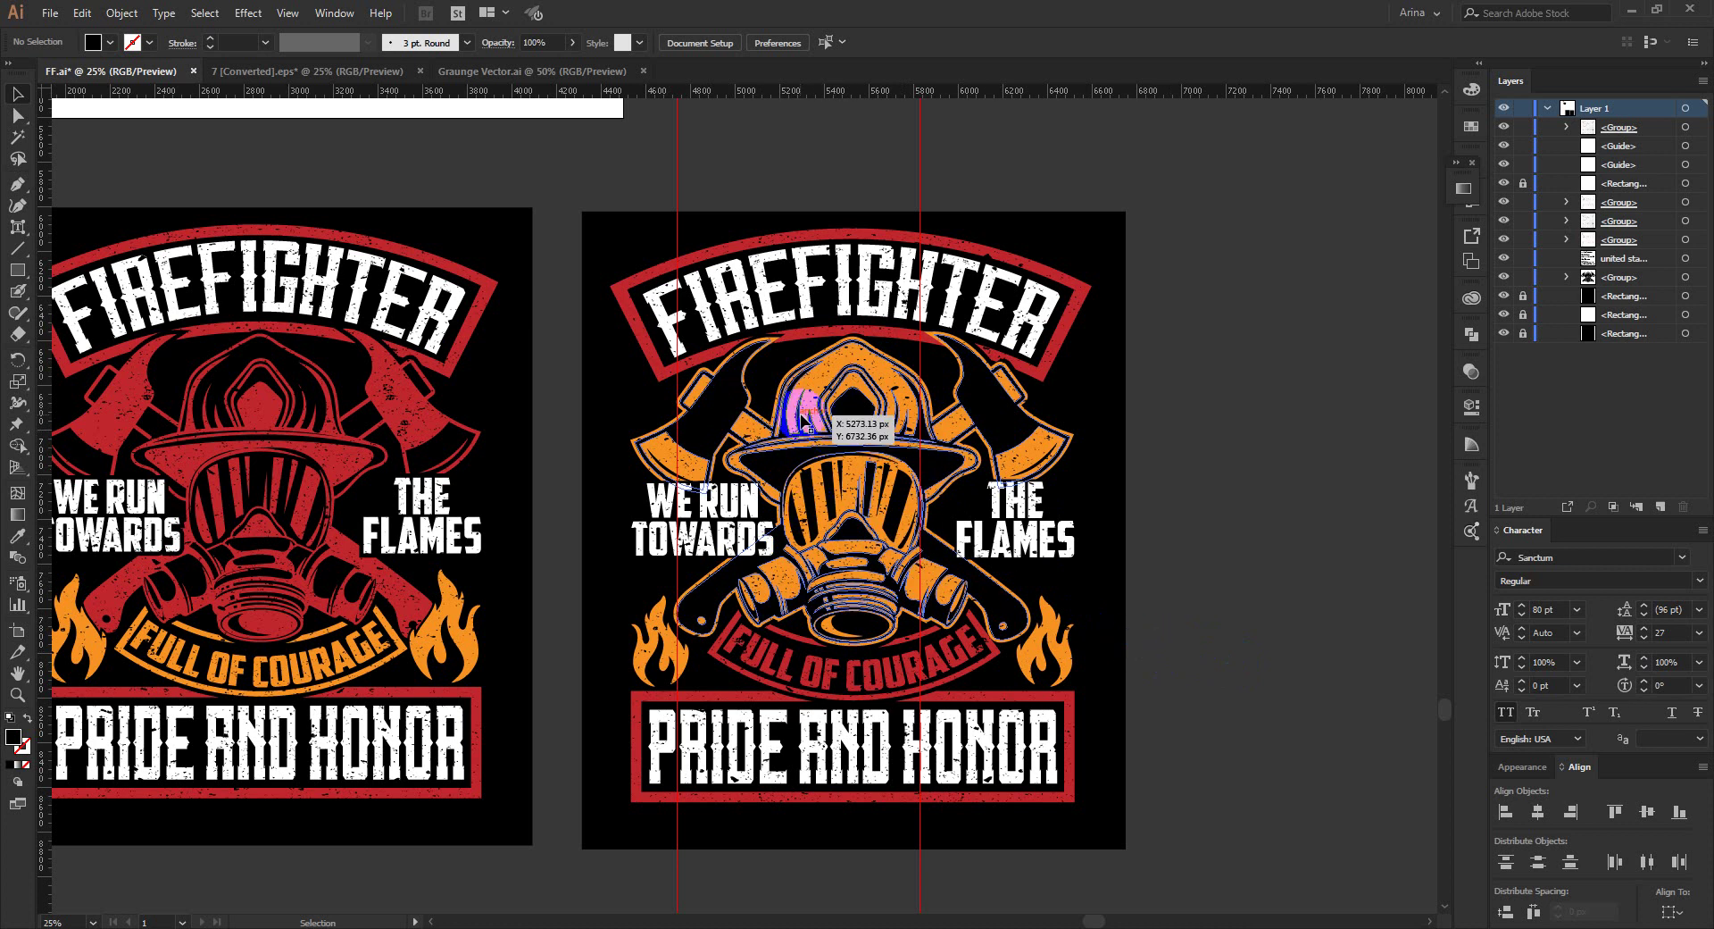
click(723, 279)
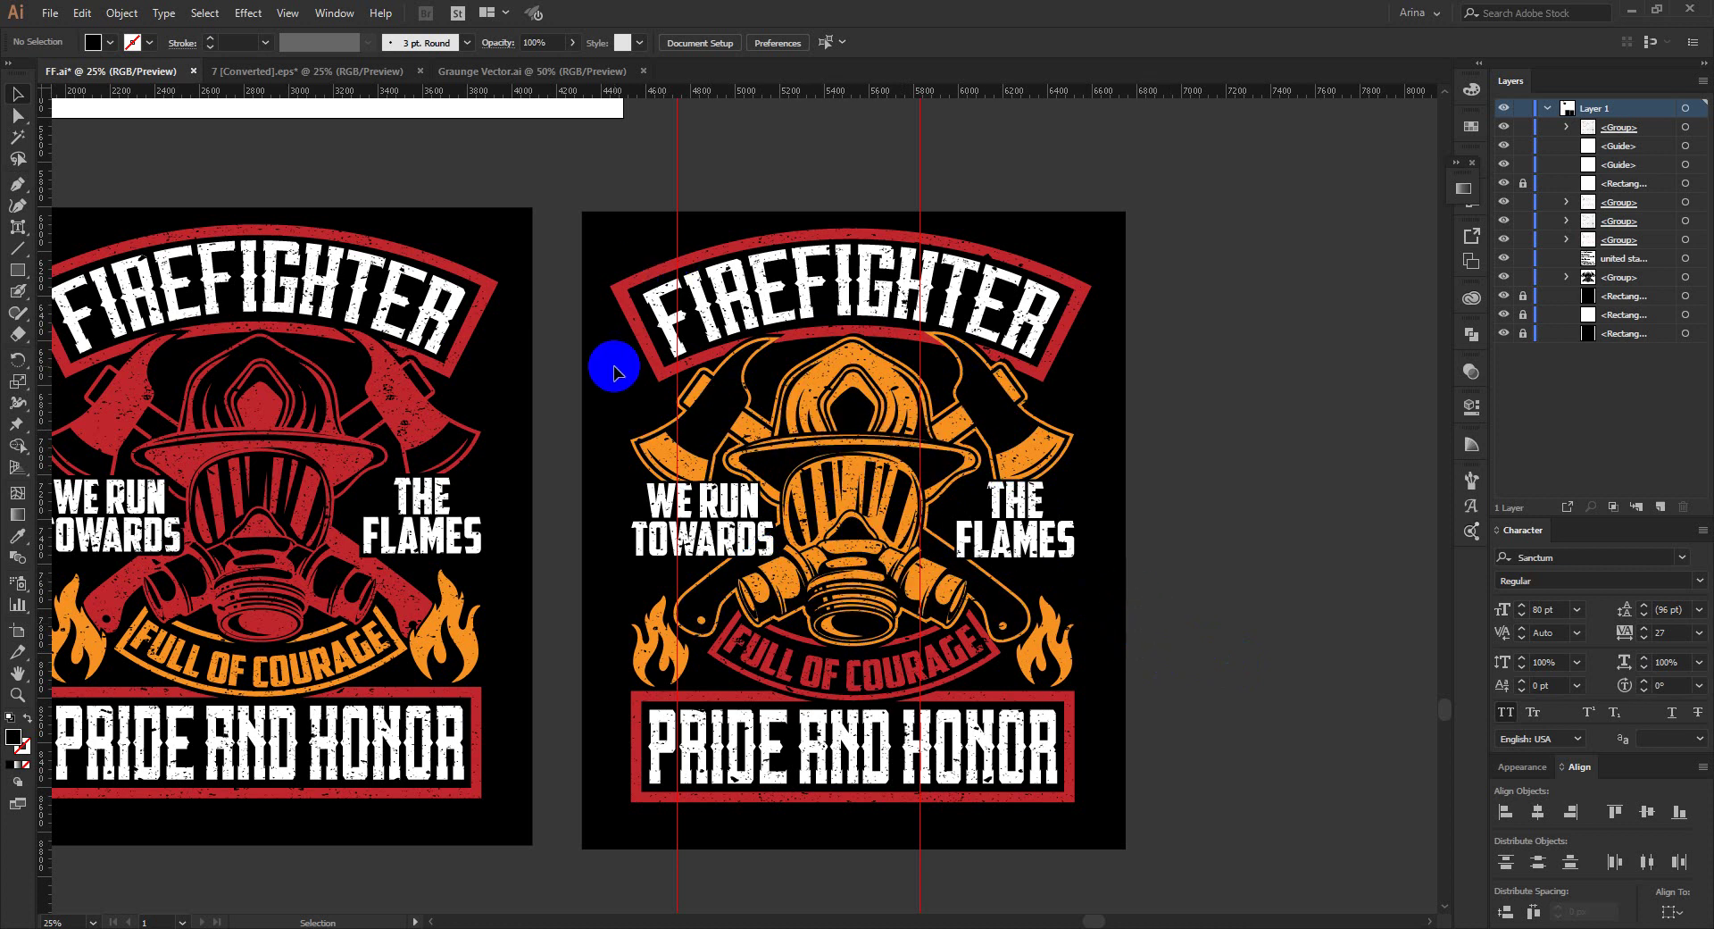
click(884, 273)
click(826, 737)
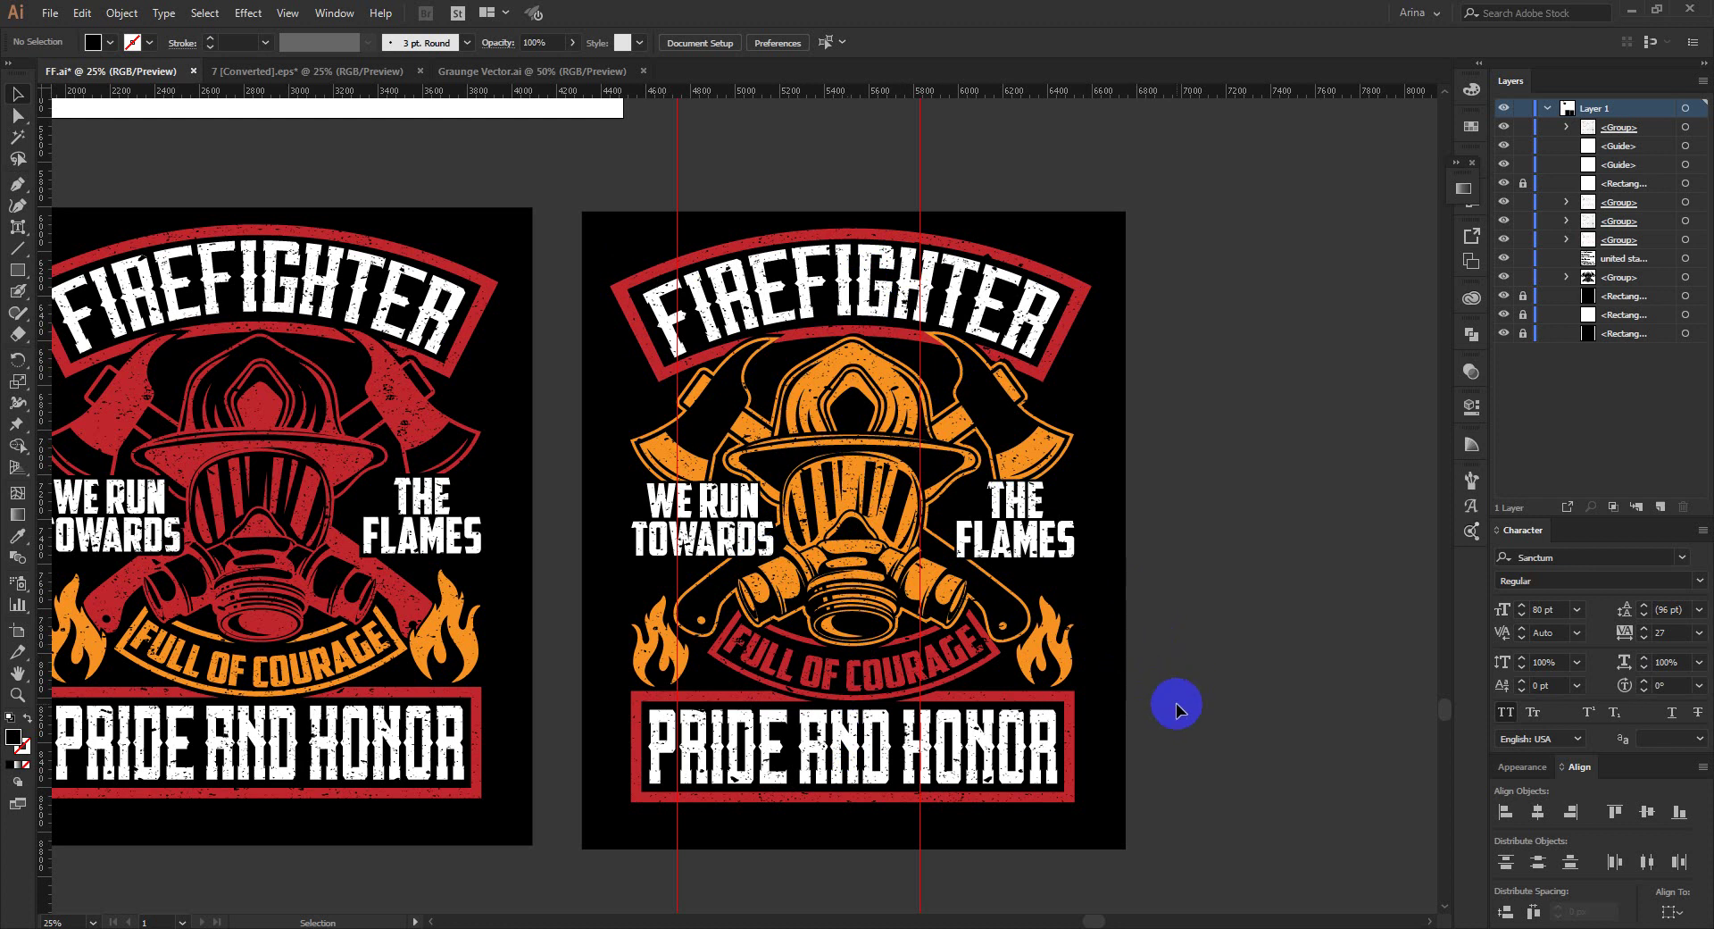
Step: Delete the two vertical guides running through the small black-and-white Firefighter design beside the artboard
click(727, 497)
click(1139, 616)
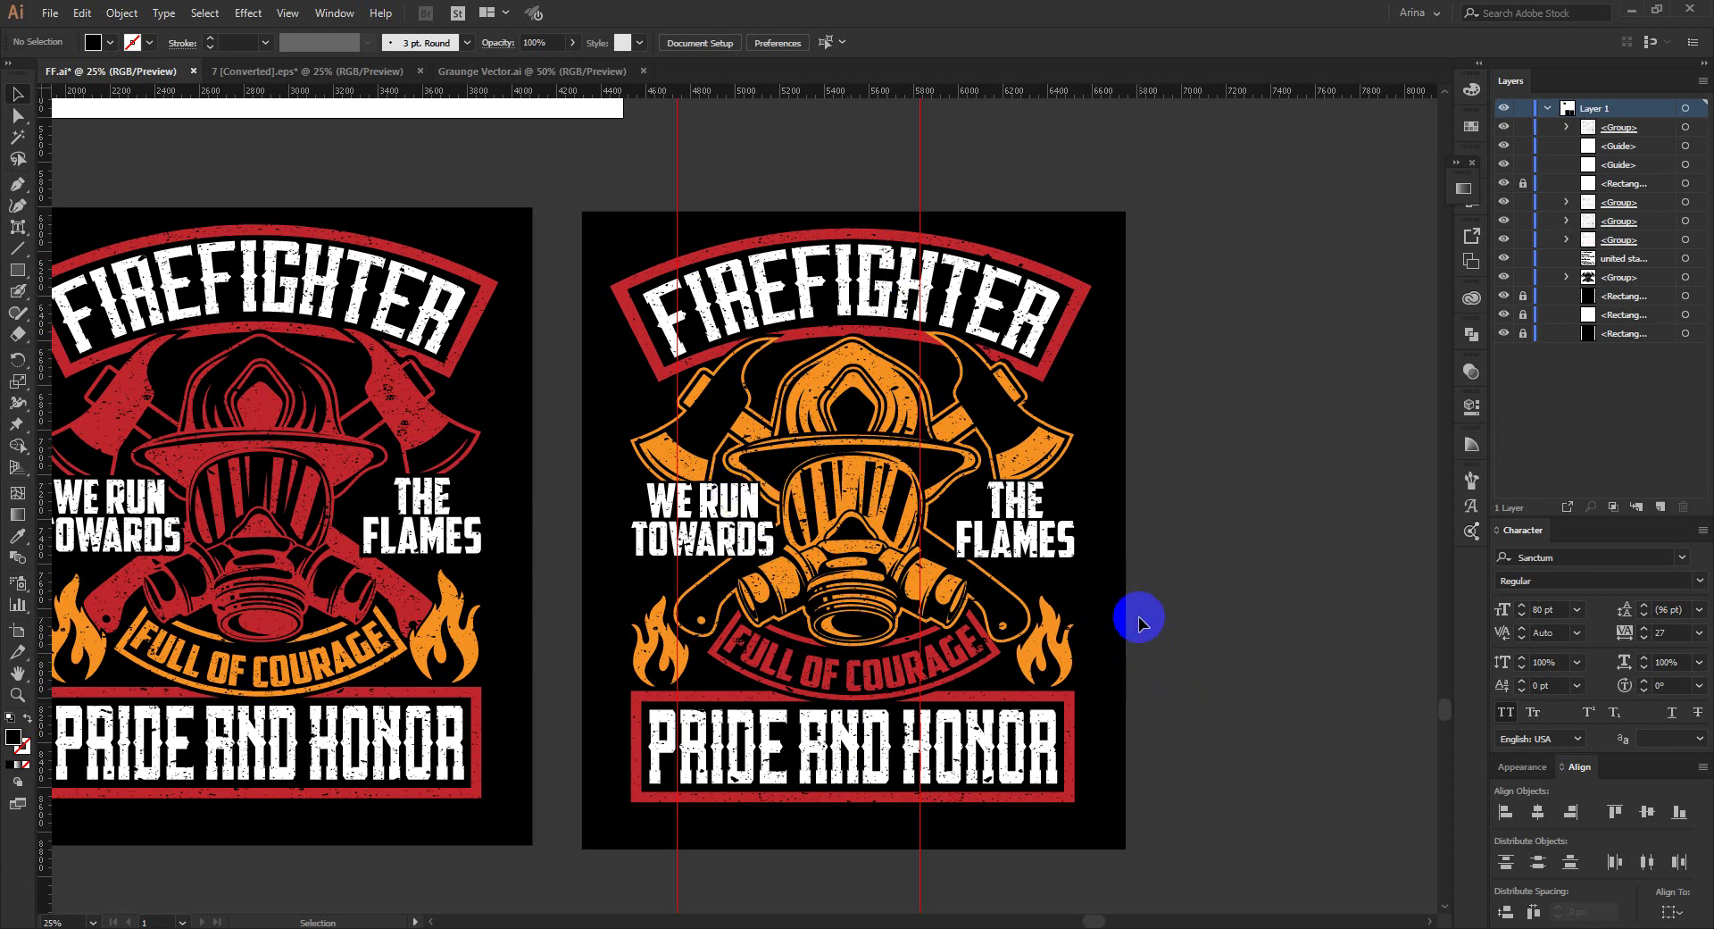
scroll(1139, 619, down, 1)
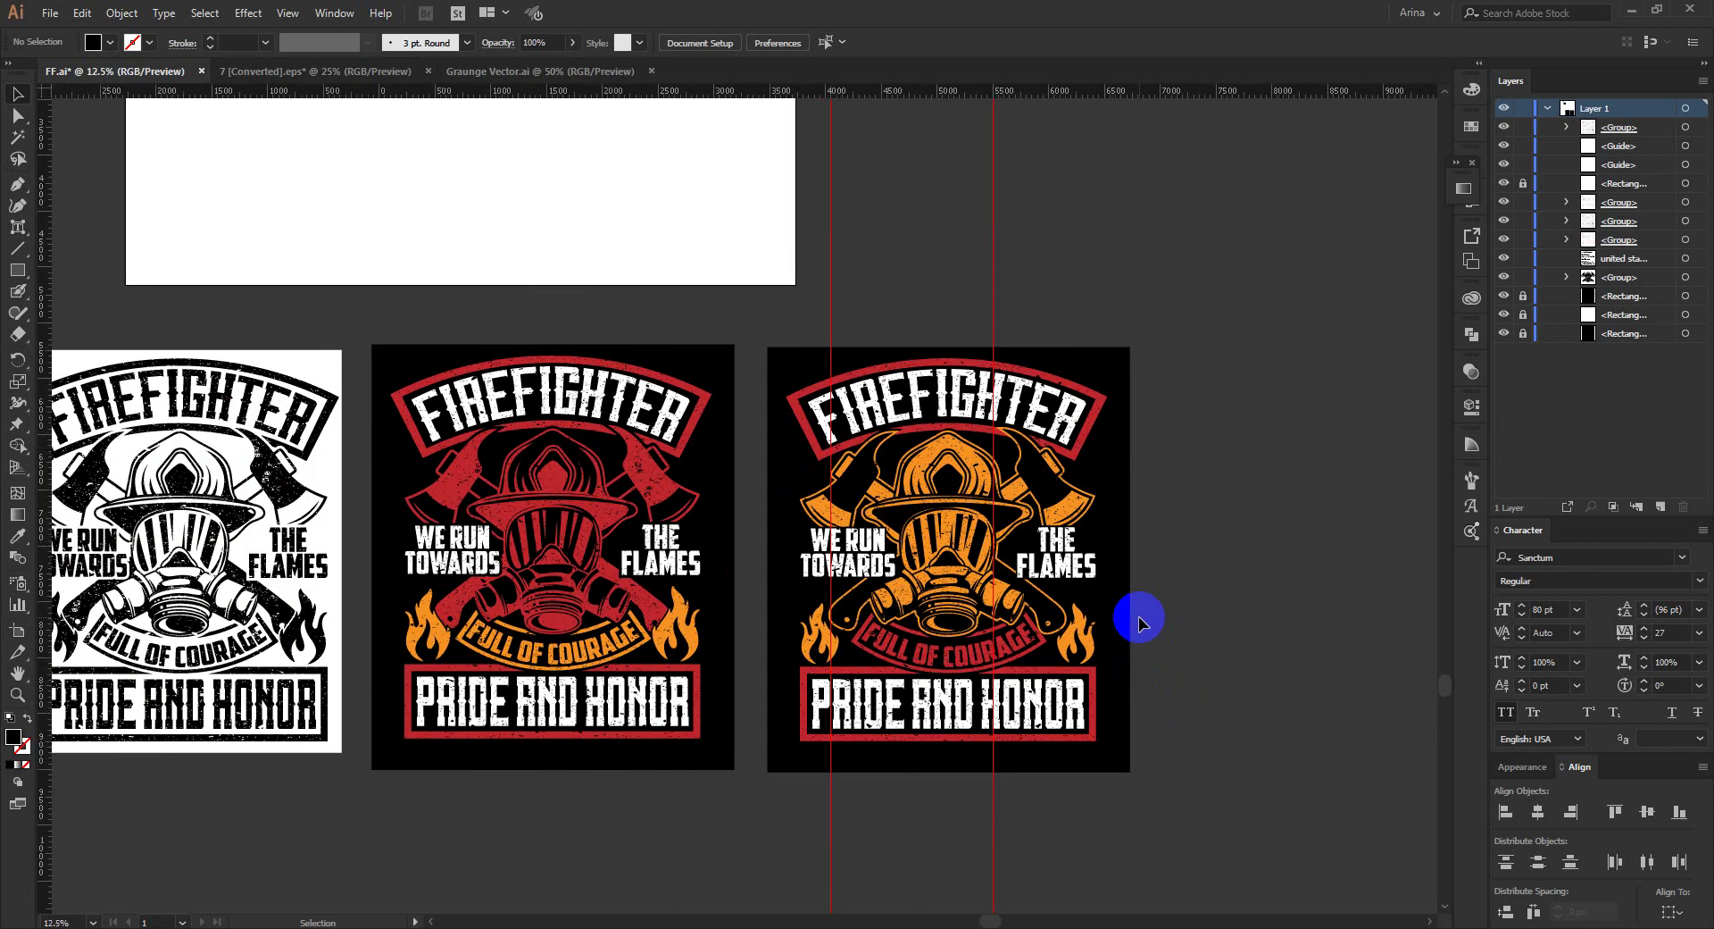
scroll(1139, 619, down, 1)
scroll(1139, 619, up, 2)
scroll(1139, 622, up, 2)
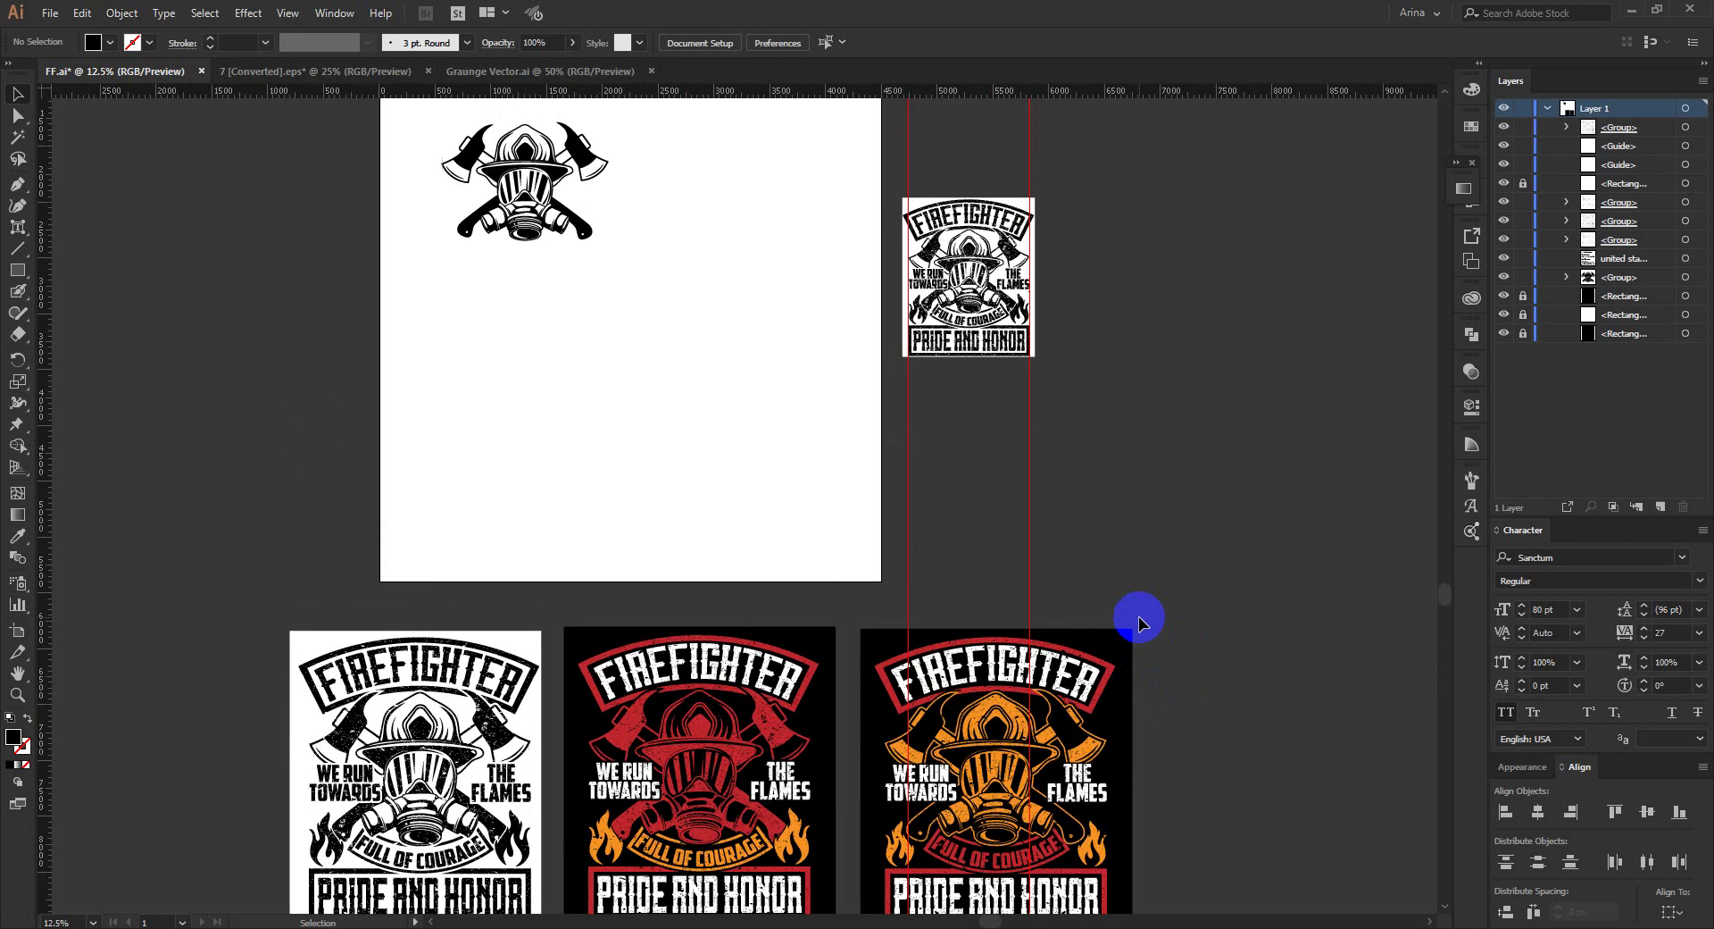
scroll(973, 500, up, 1)
scroll(973, 500, up, 1)
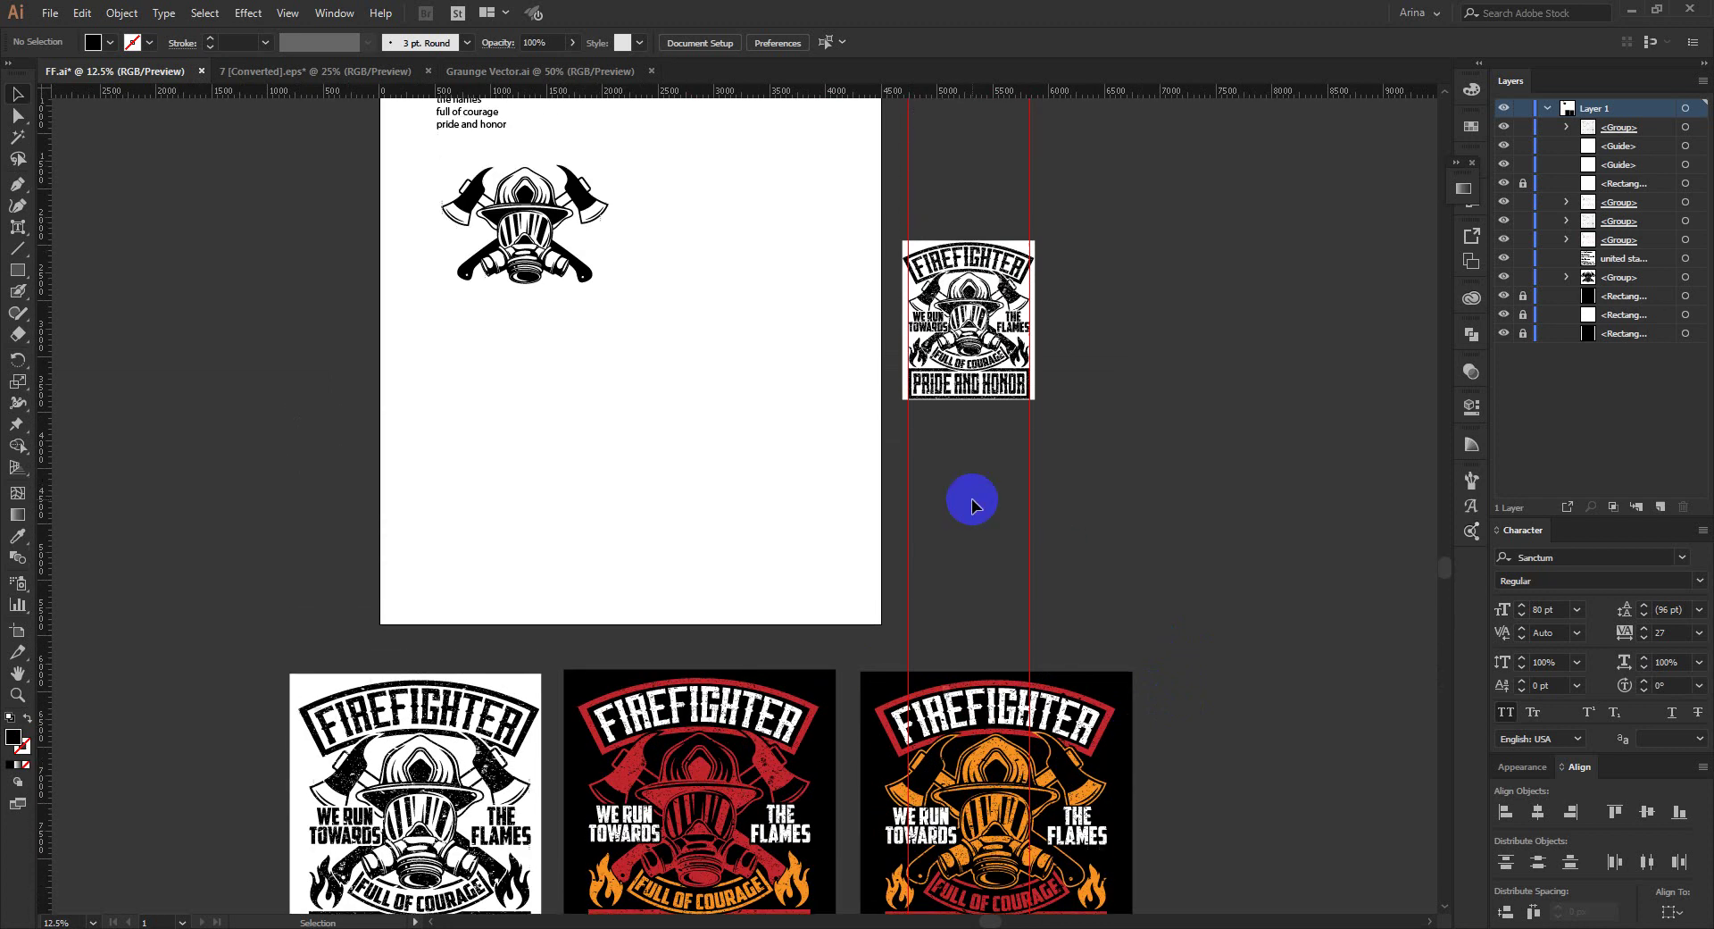
scroll(991, 331, up, 3)
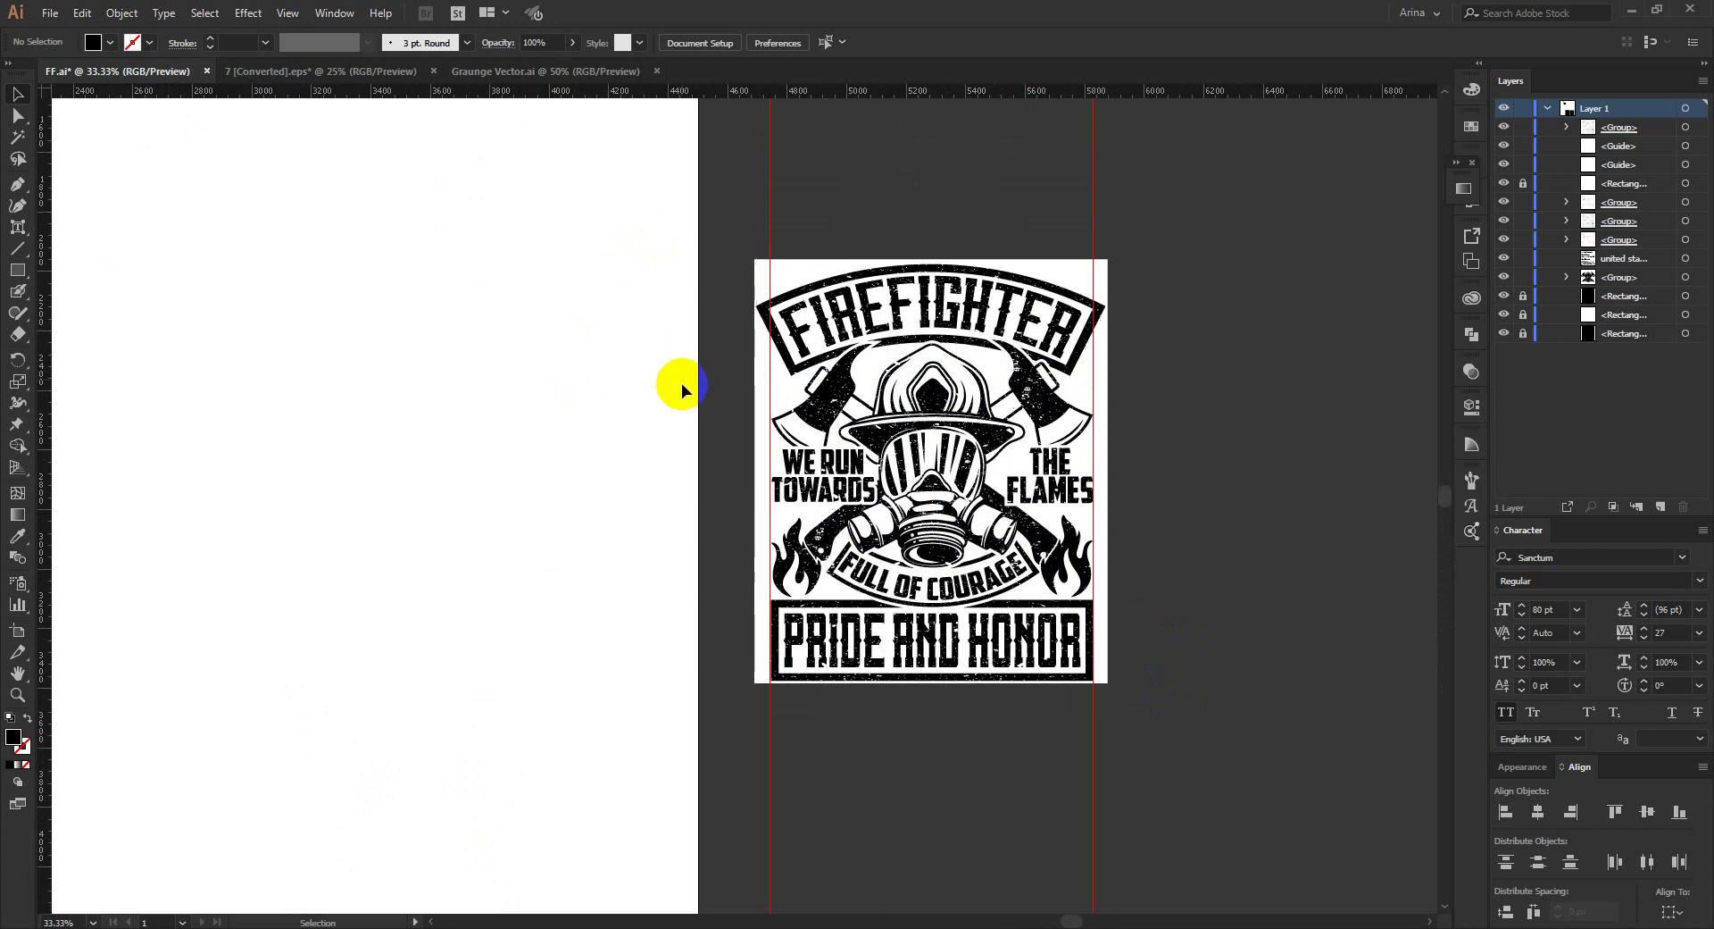
drag(743, 158, 1211, 260)
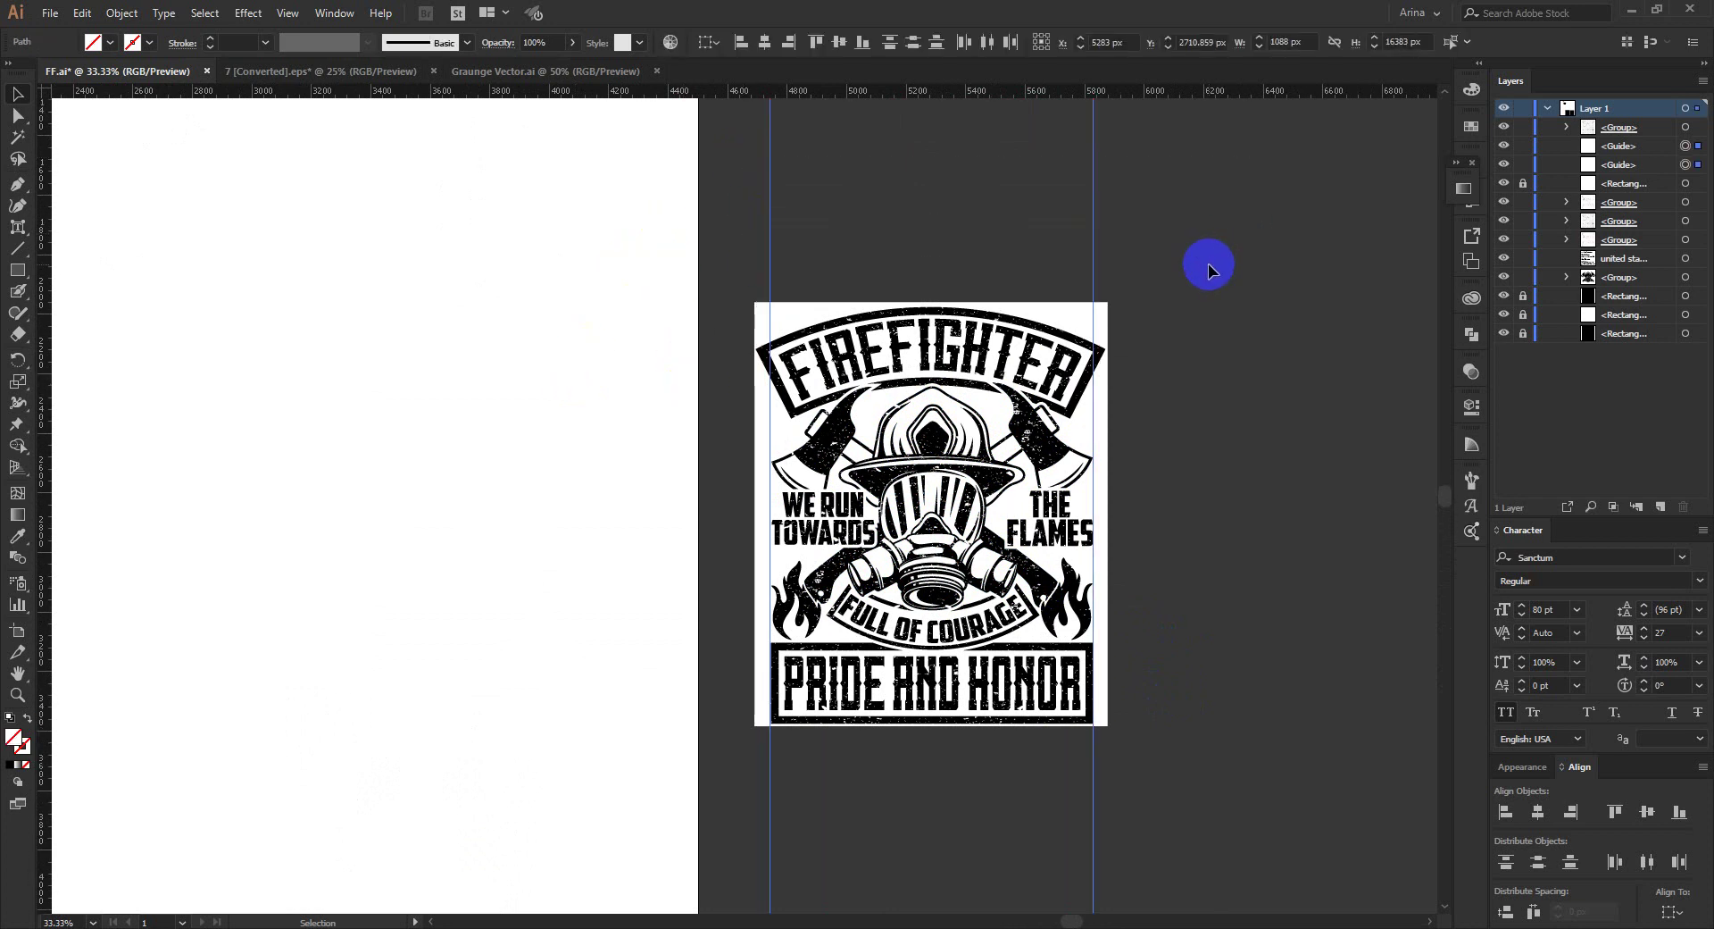
key(Delete)
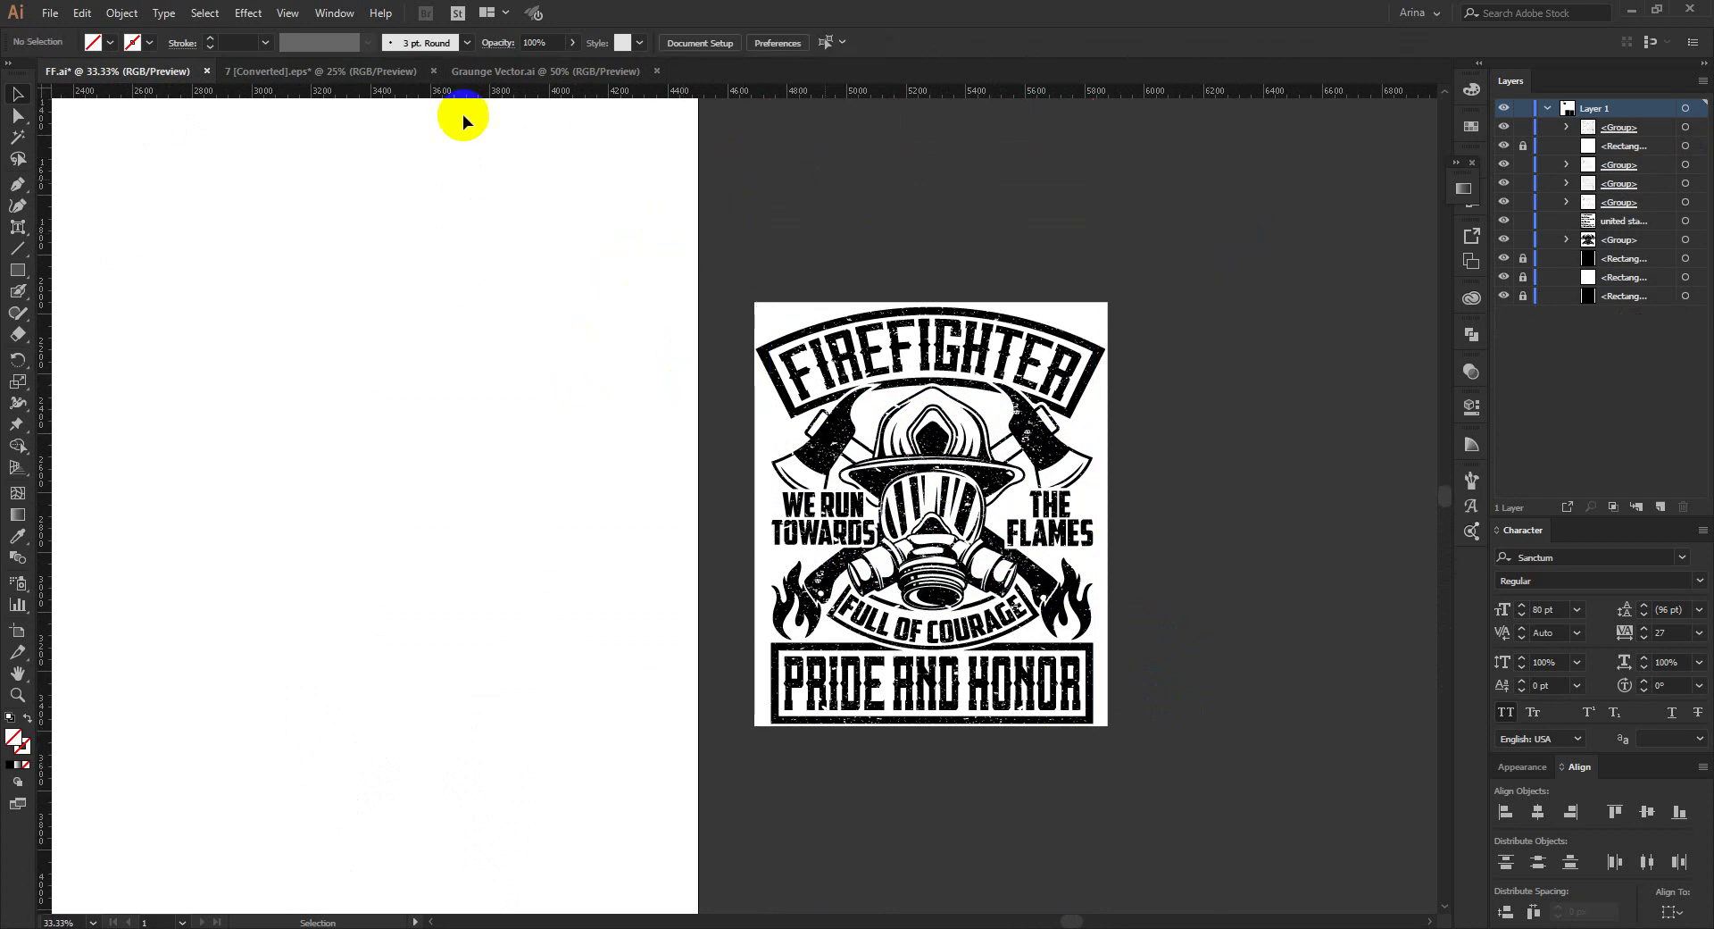
Step: Review the four helmet-and-axe artworks in the 7 [Converted].eps document and return to the FF.ai document
click(347, 71)
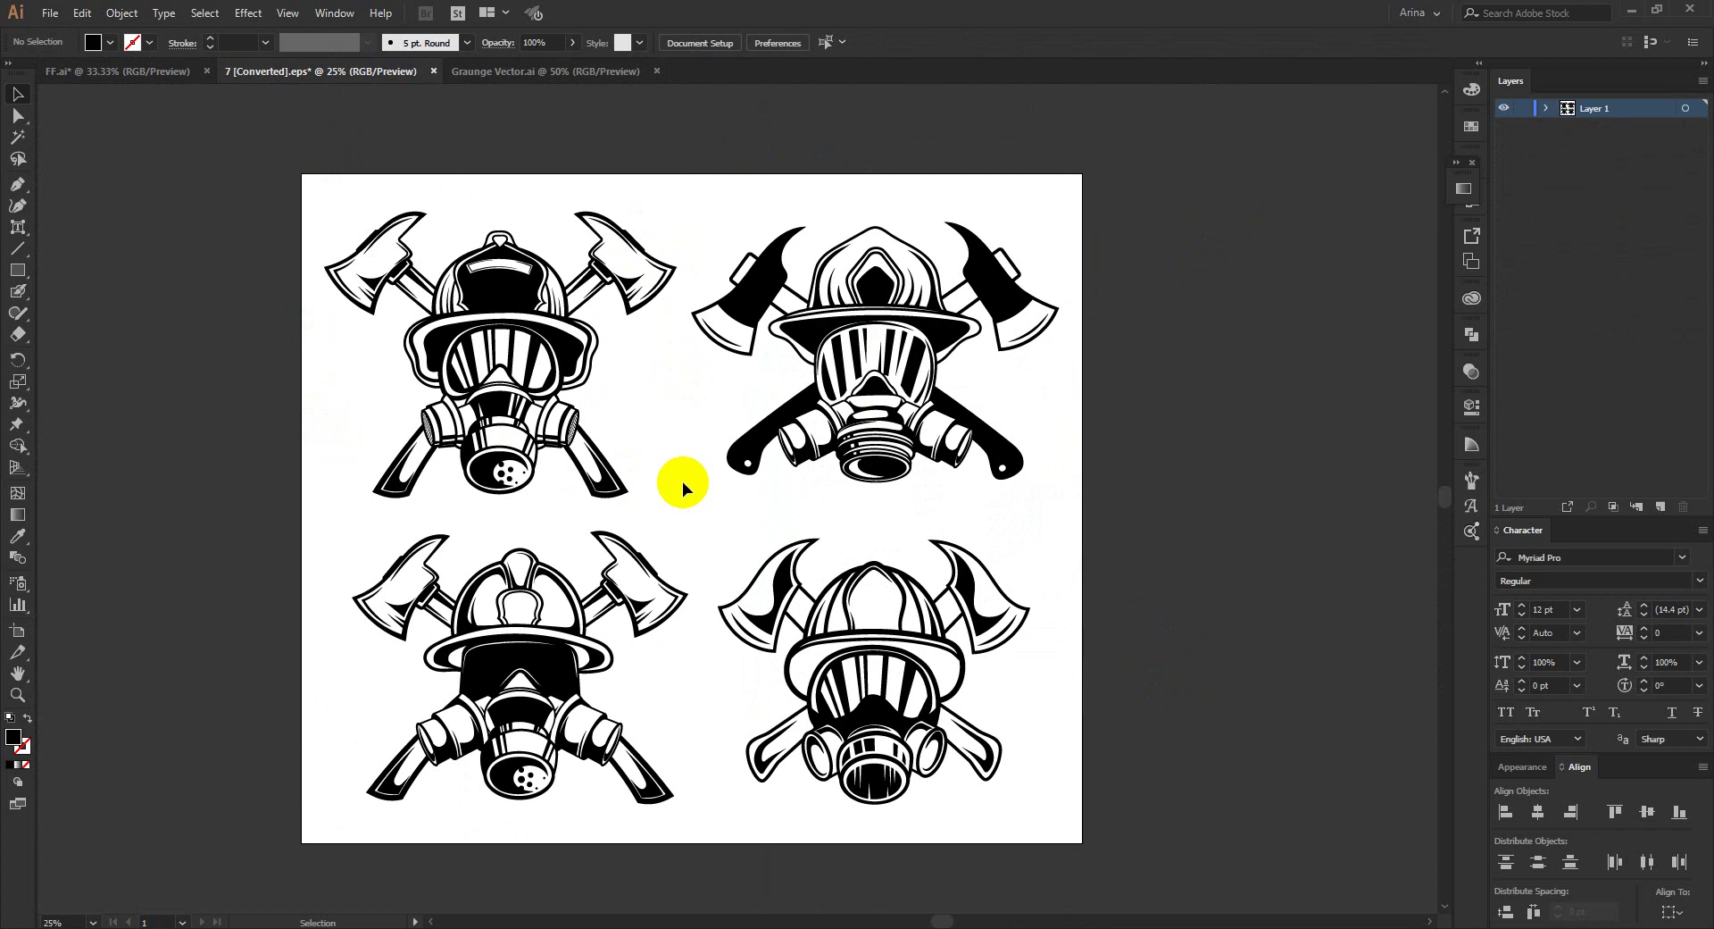
click(625, 382)
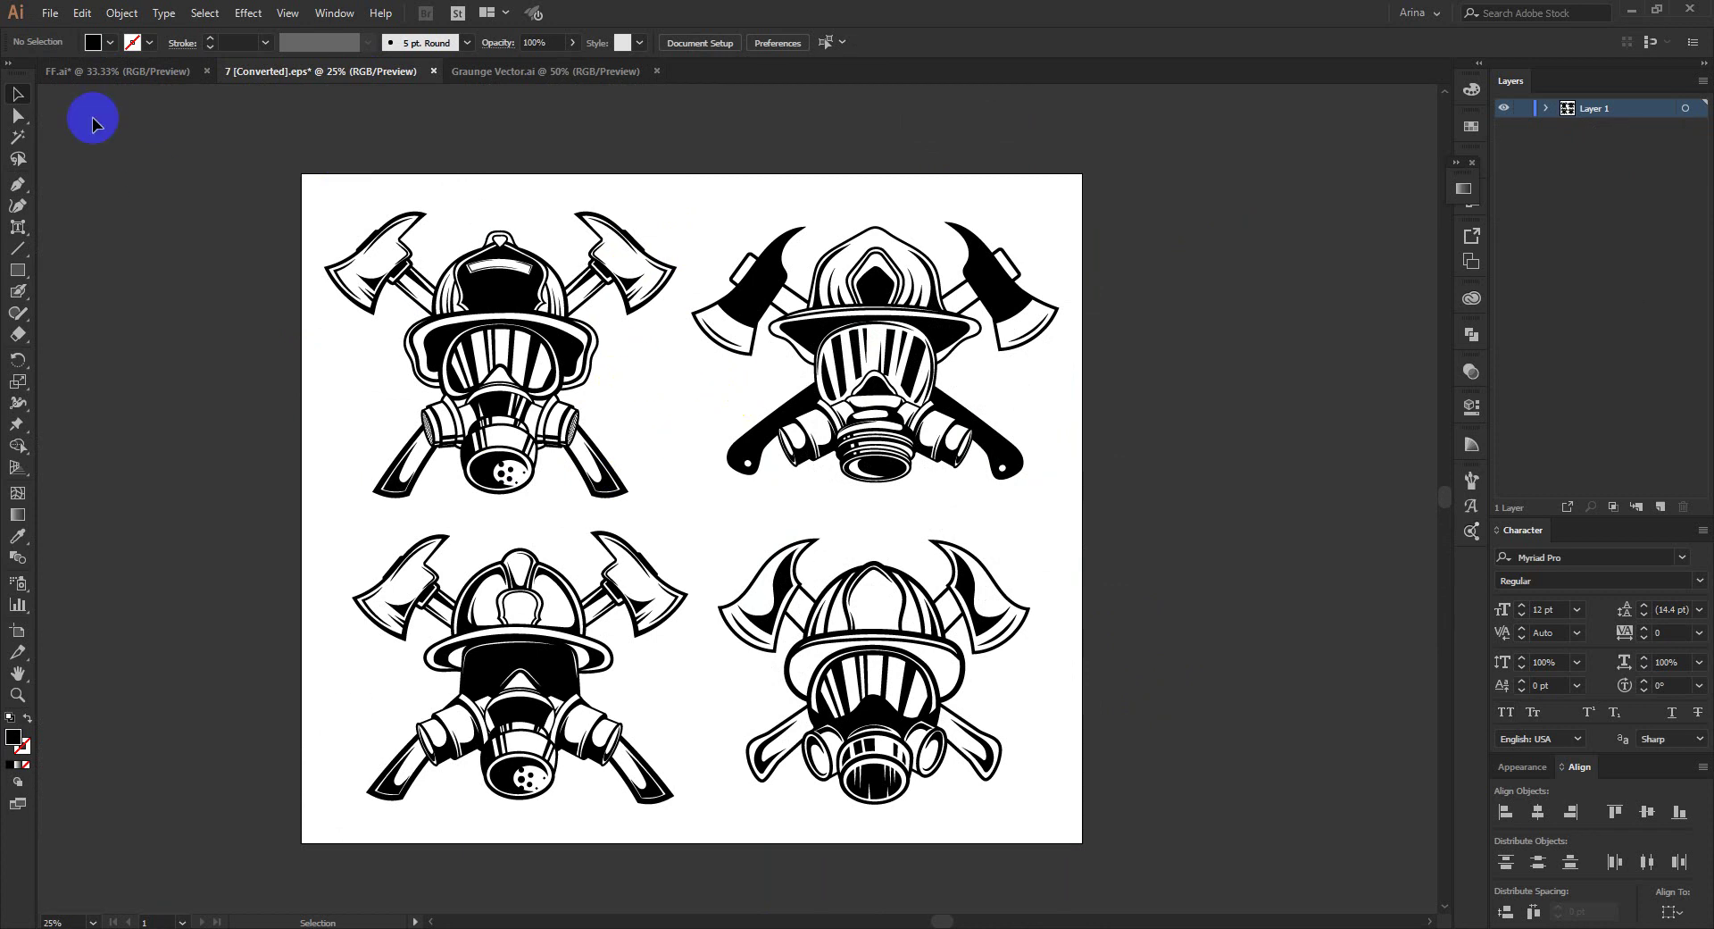
click(96, 70)
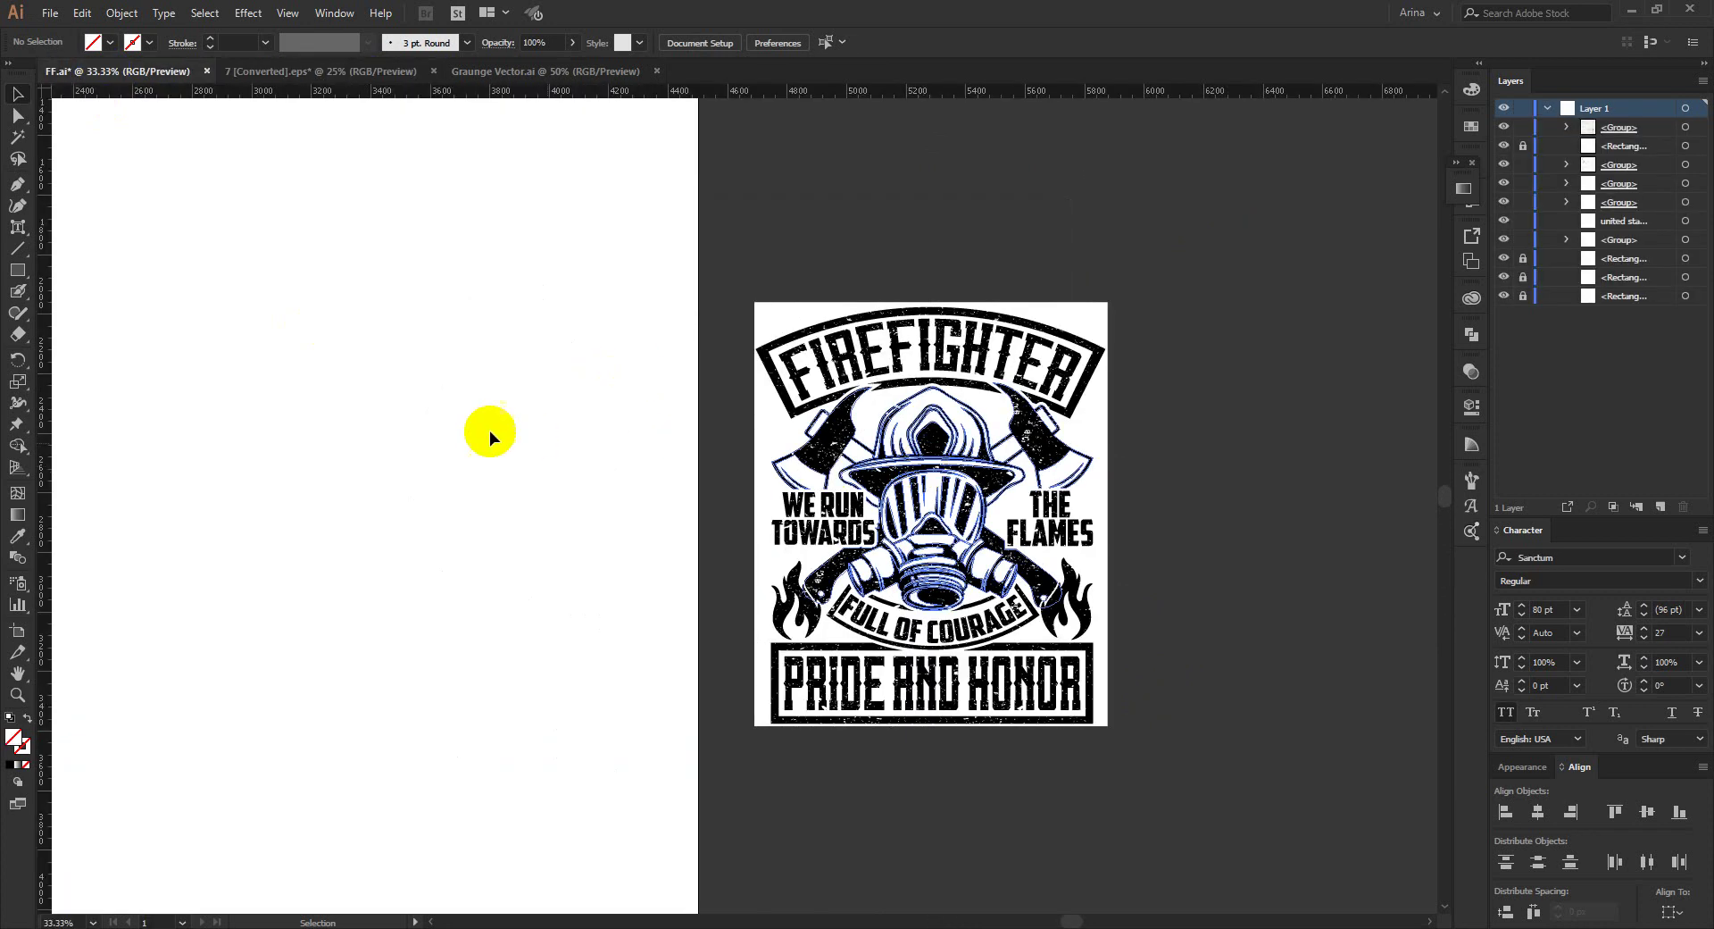
Step: Examine the small grouped Firefighter design as one composition against the slogan text and helmet artwork on the artboard
drag(731, 261, 1187, 797)
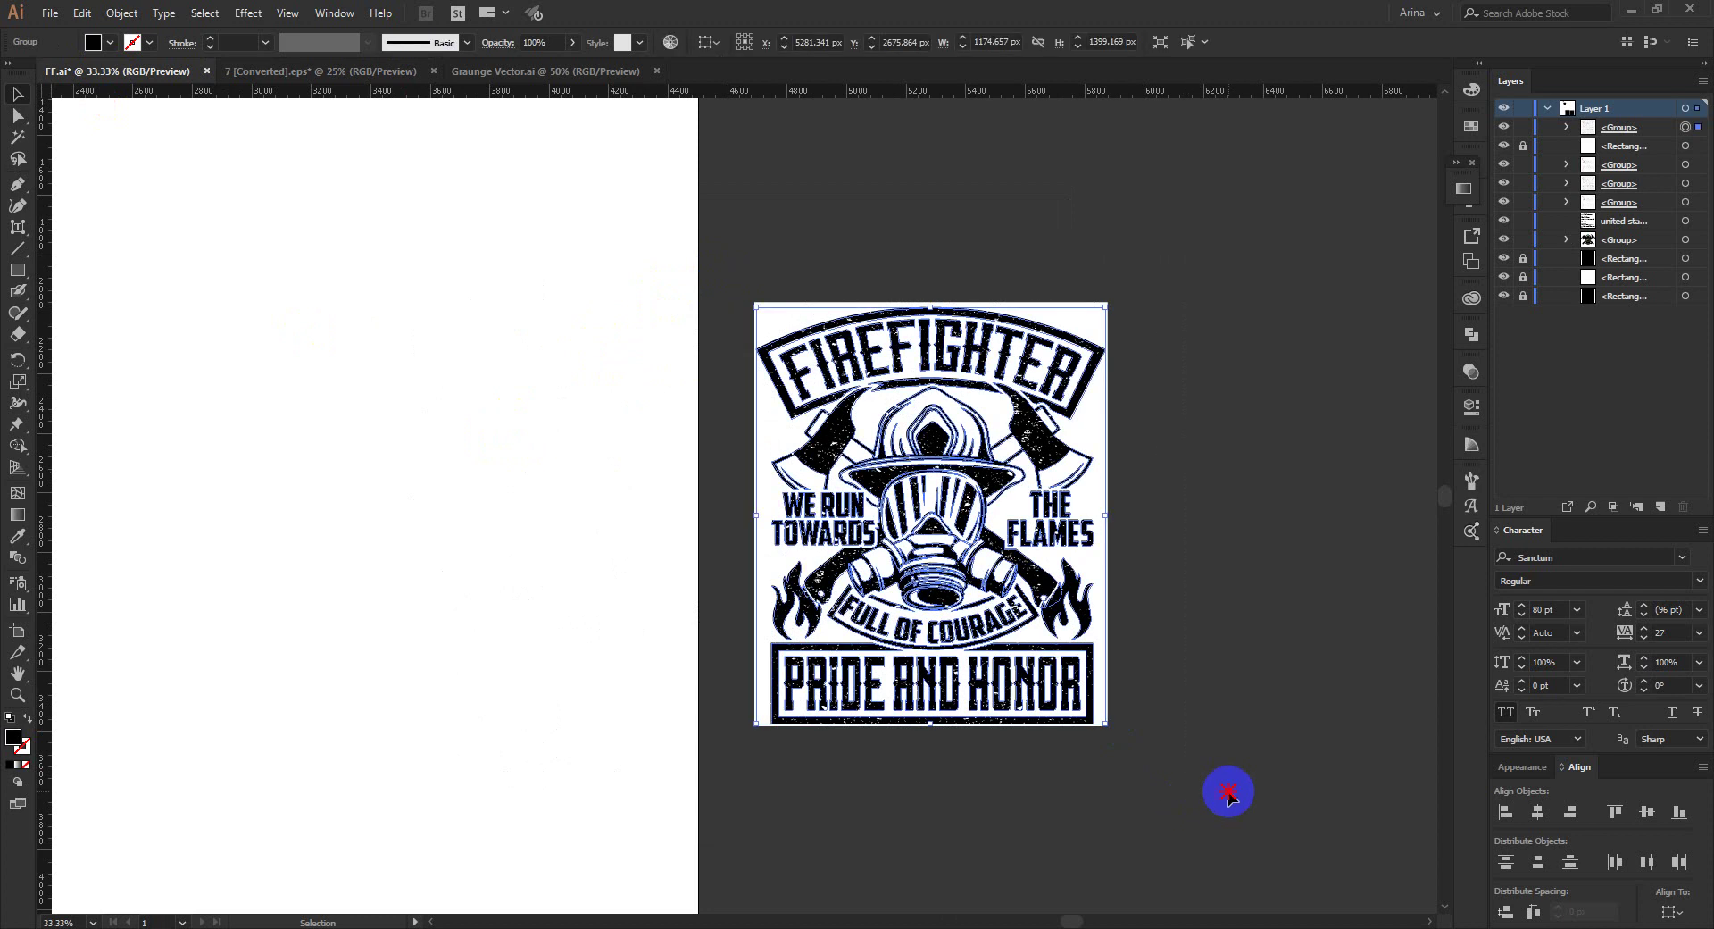
click(1229, 791)
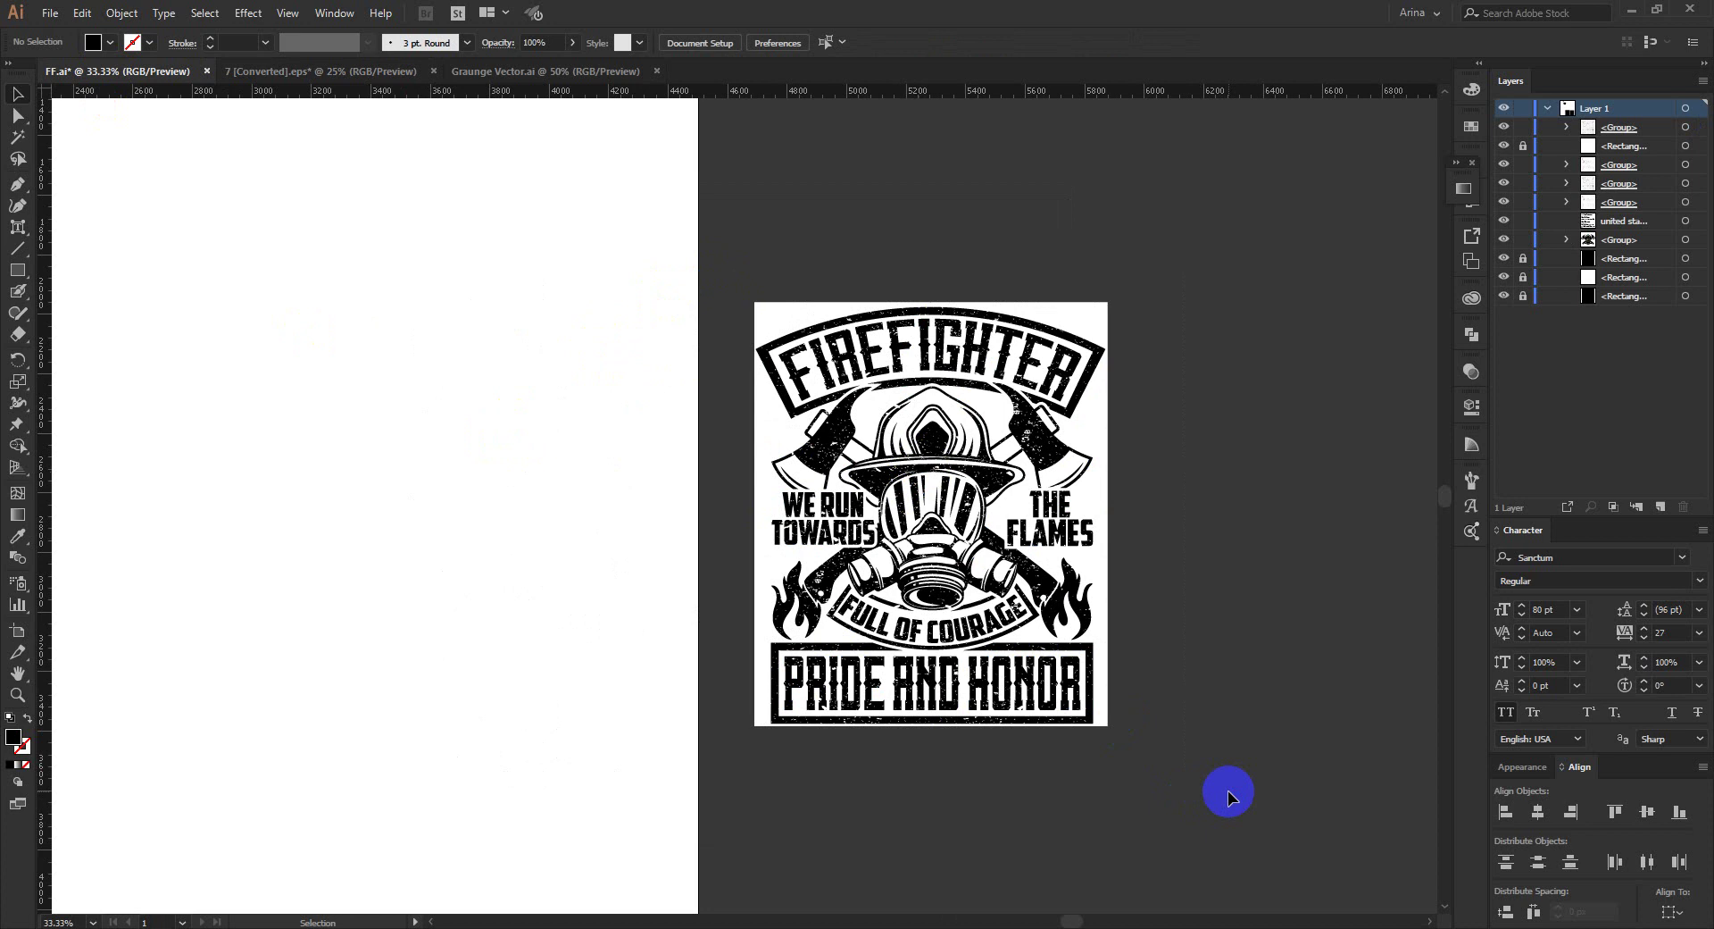
scroll(1112, 702, down, 1)
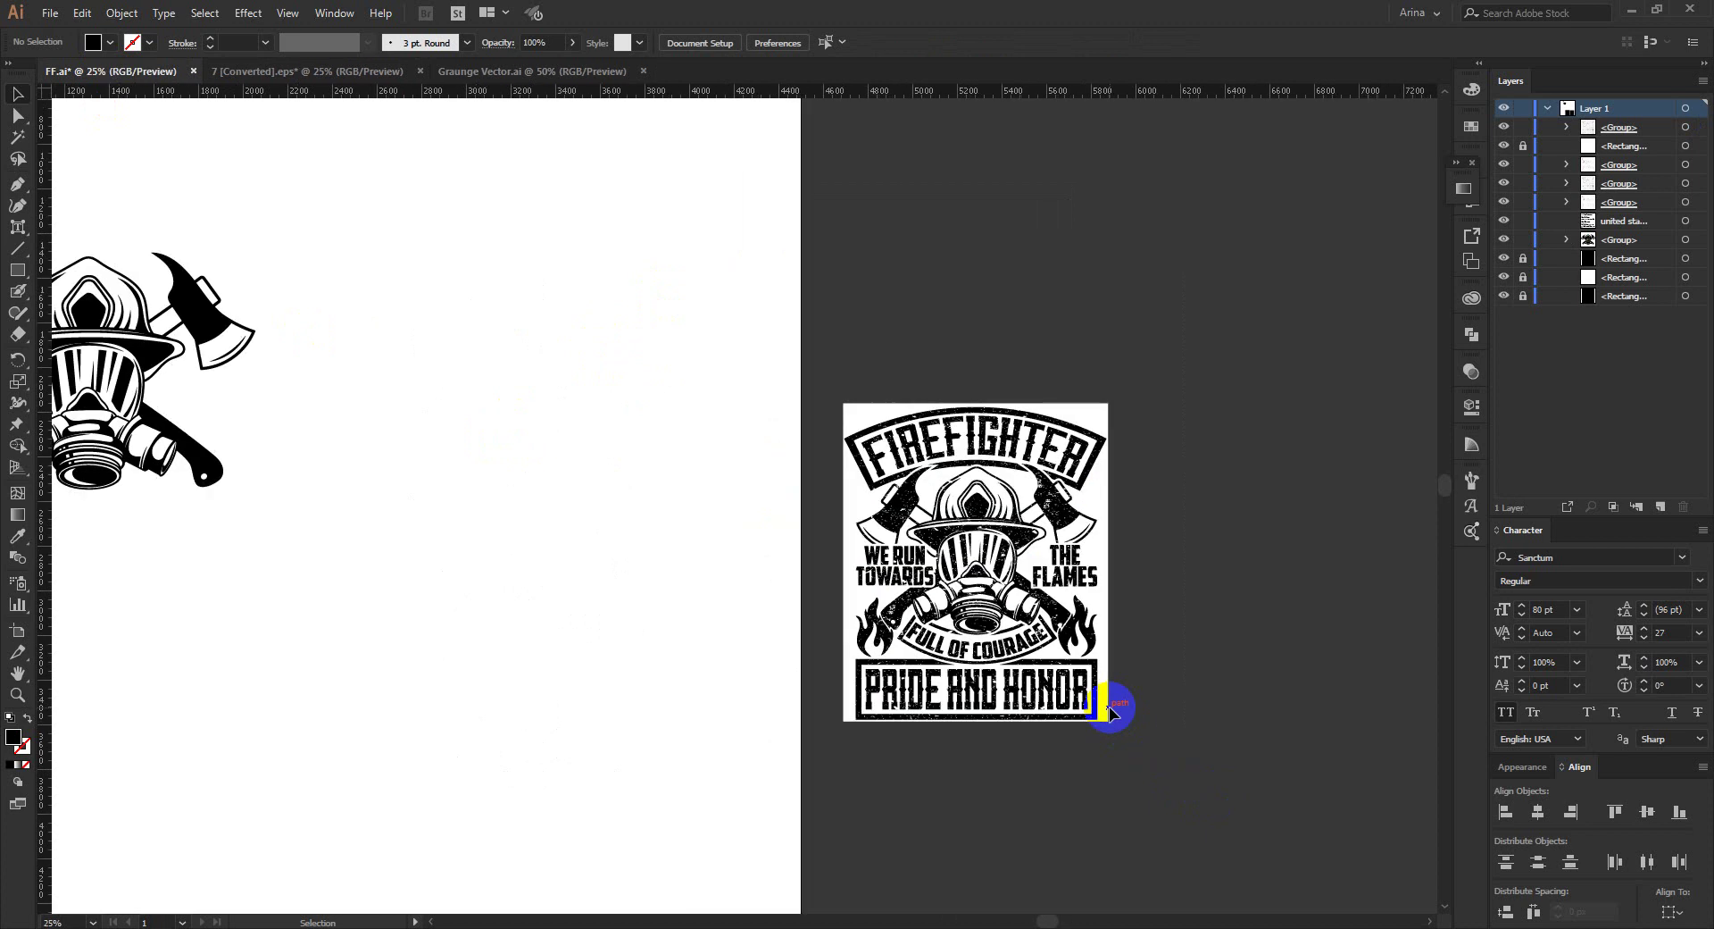
scroll(1110, 712, down, 1)
scroll(1110, 712, down, 1)
scroll(1110, 712, down, 5)
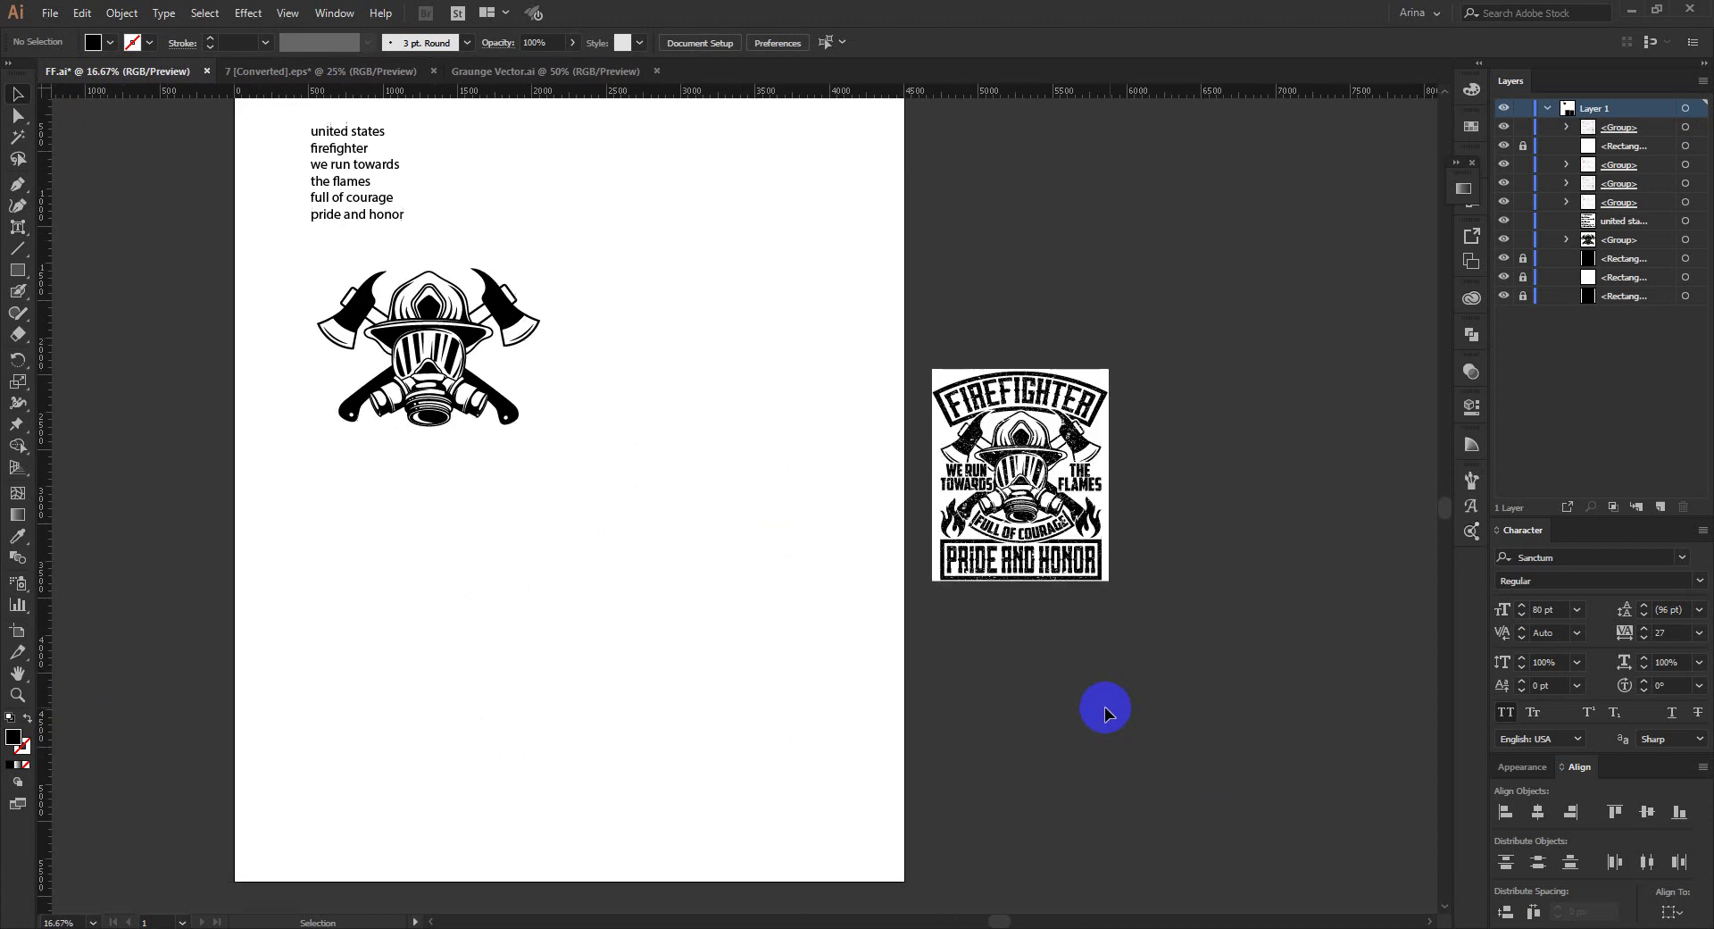
scroll(985, 538, down, 1)
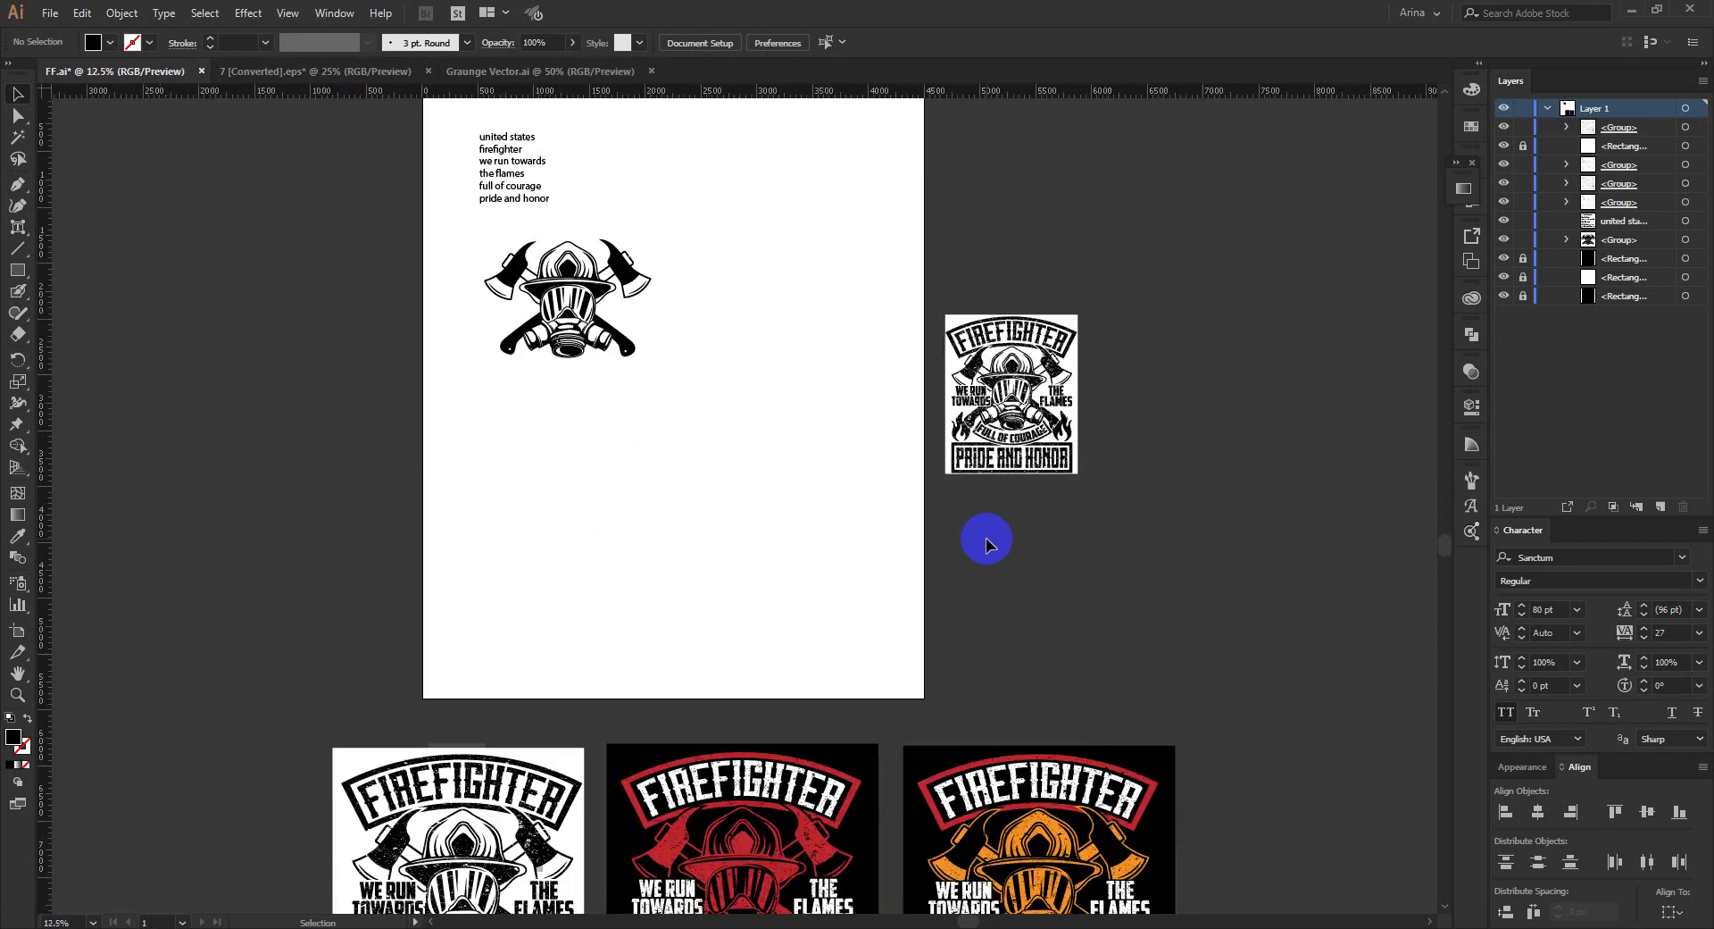
Step: Apply Pathfinder Merge and Unite to the artboard's helmet-and-axes artwork to turn it into one solid silhouette
scroll(571, 281, up, 3)
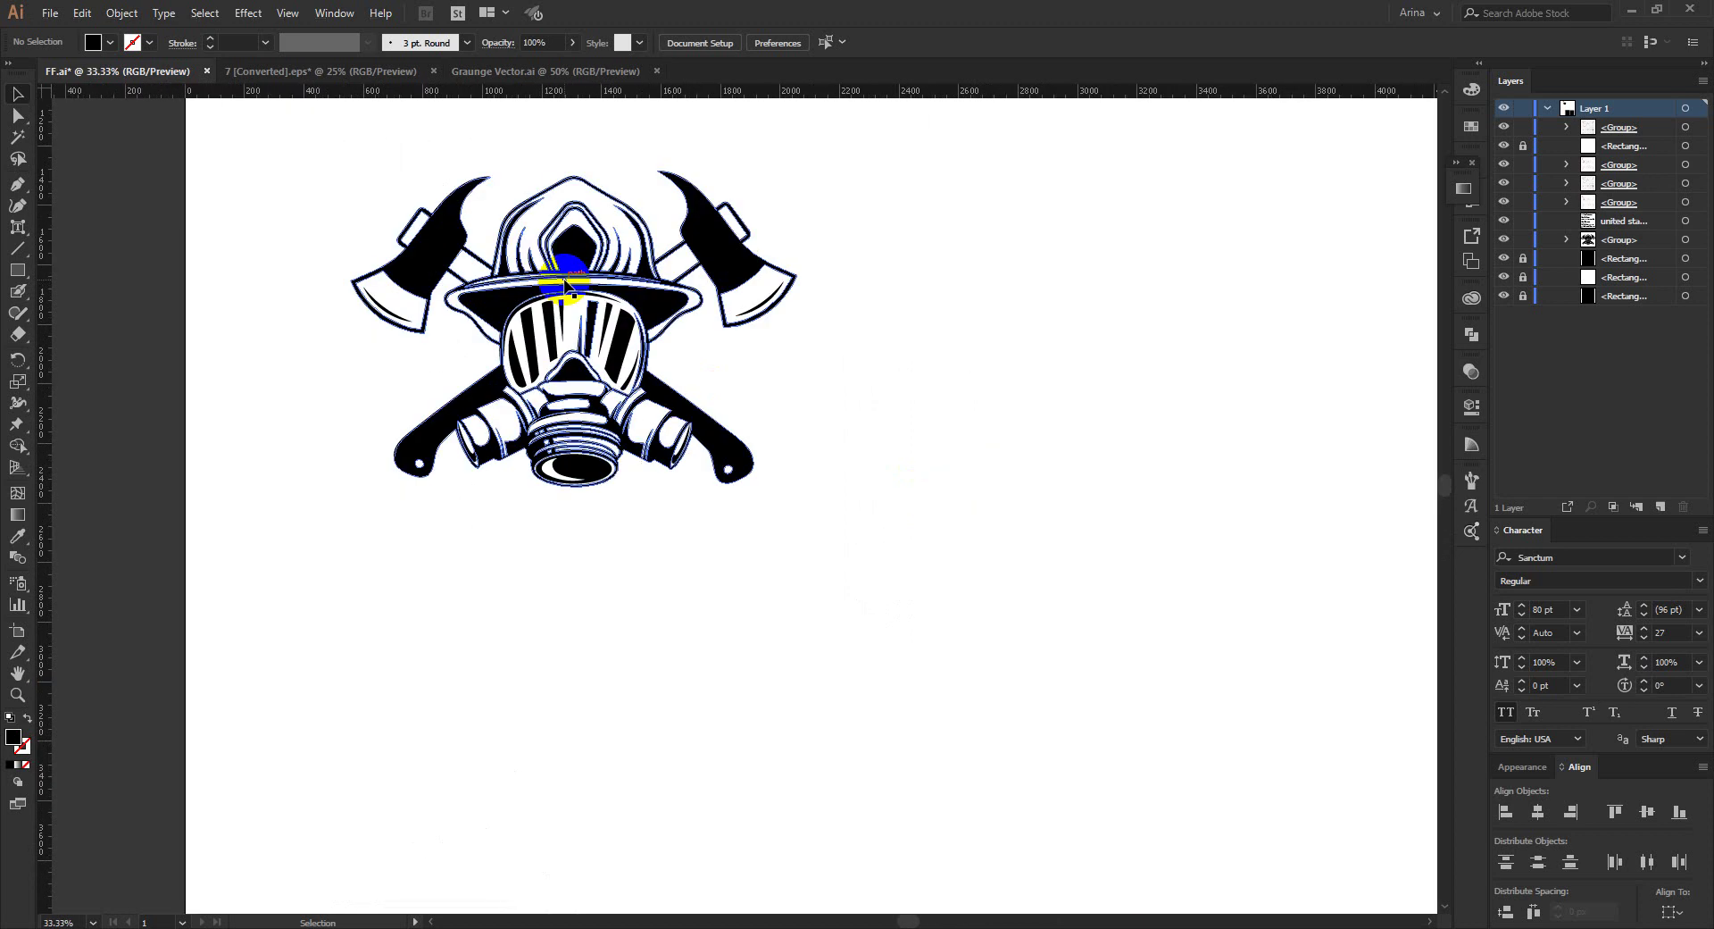
drag(987, 568, 334, 191)
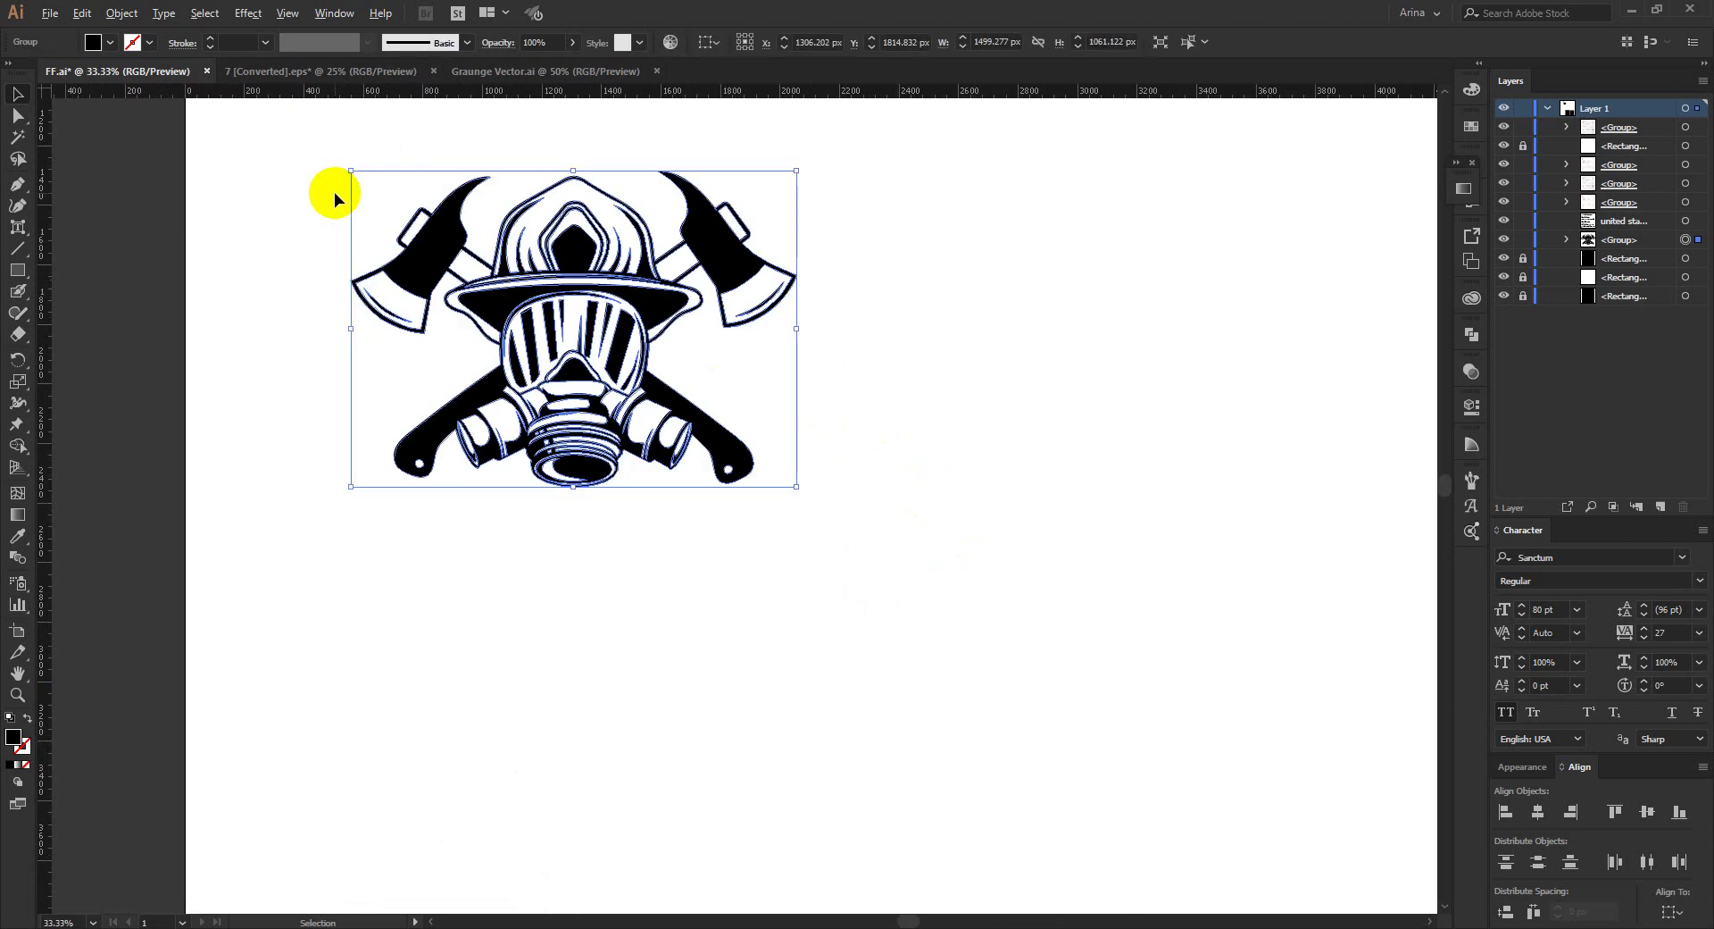
click(1469, 336)
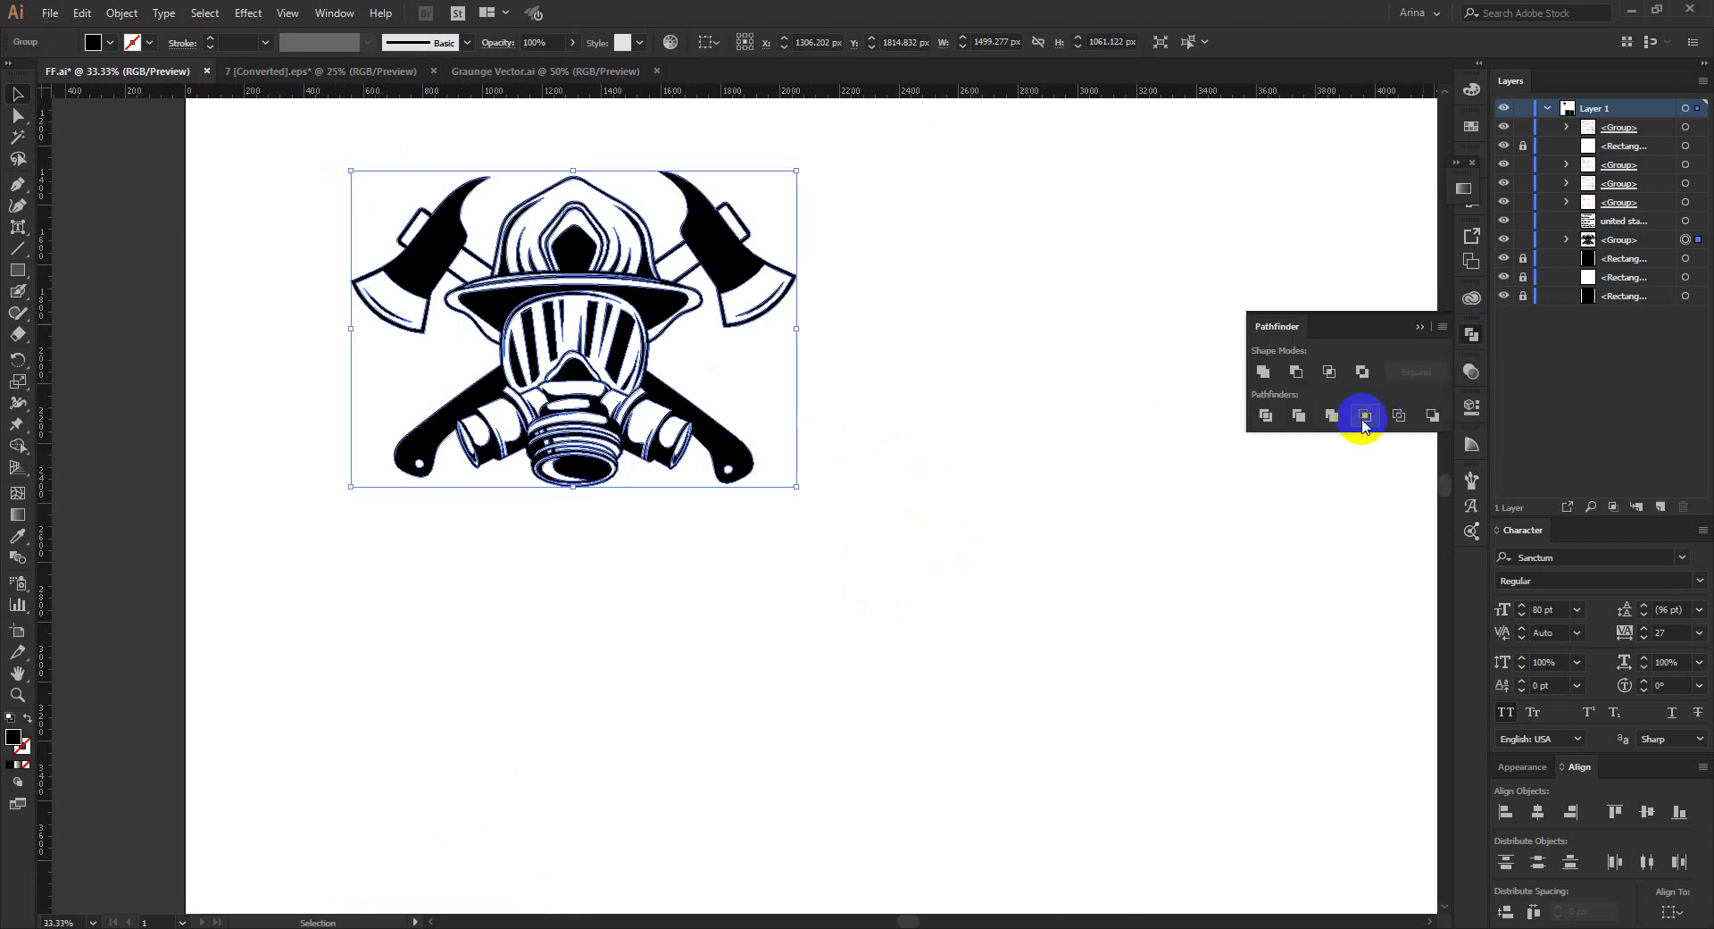
click(1331, 416)
click(1262, 370)
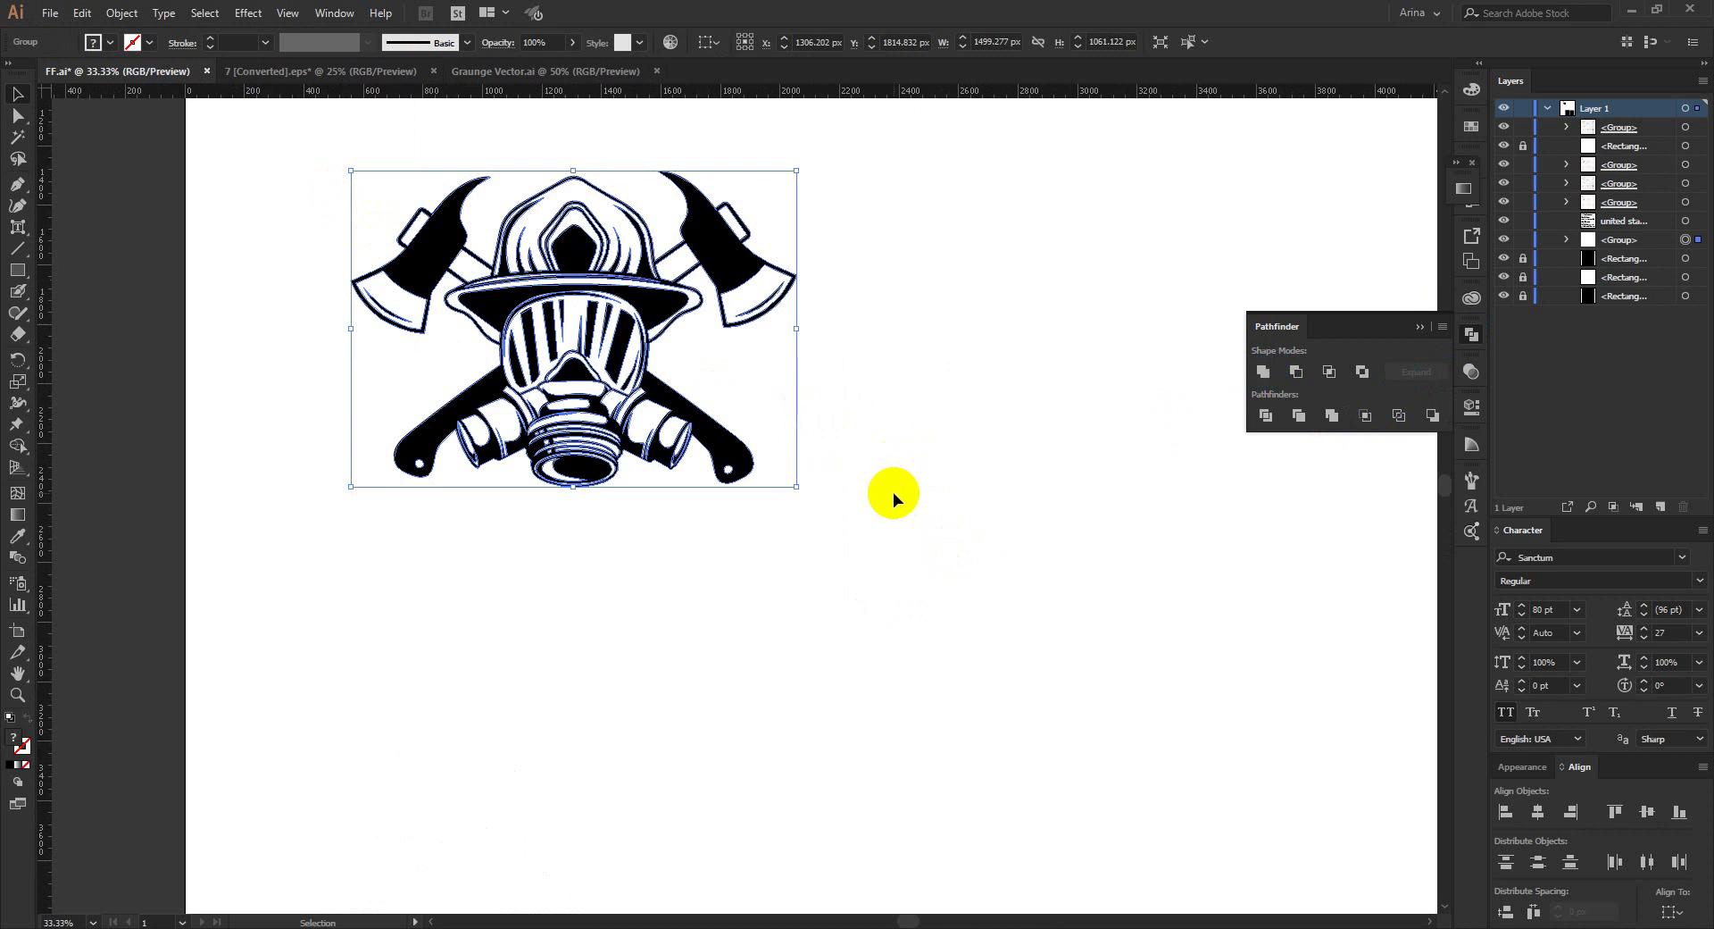
click(612, 566)
scroll(504, 516, down, 1)
scroll(414, 447, down, 2)
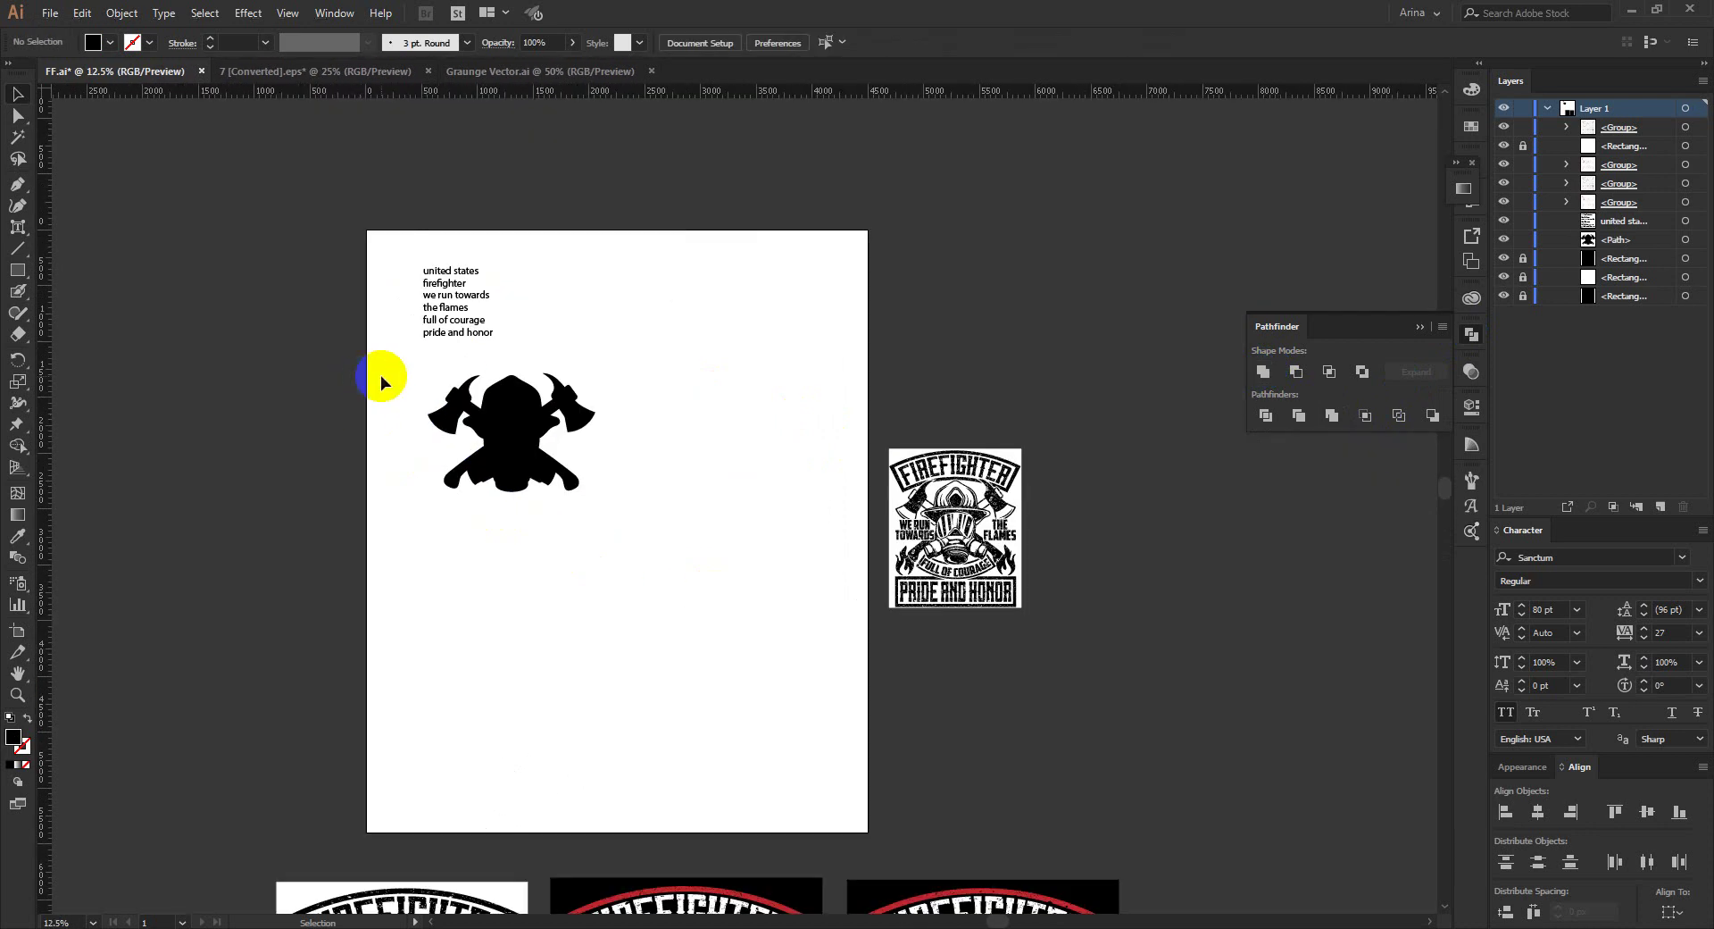
drag(394, 369, 650, 542)
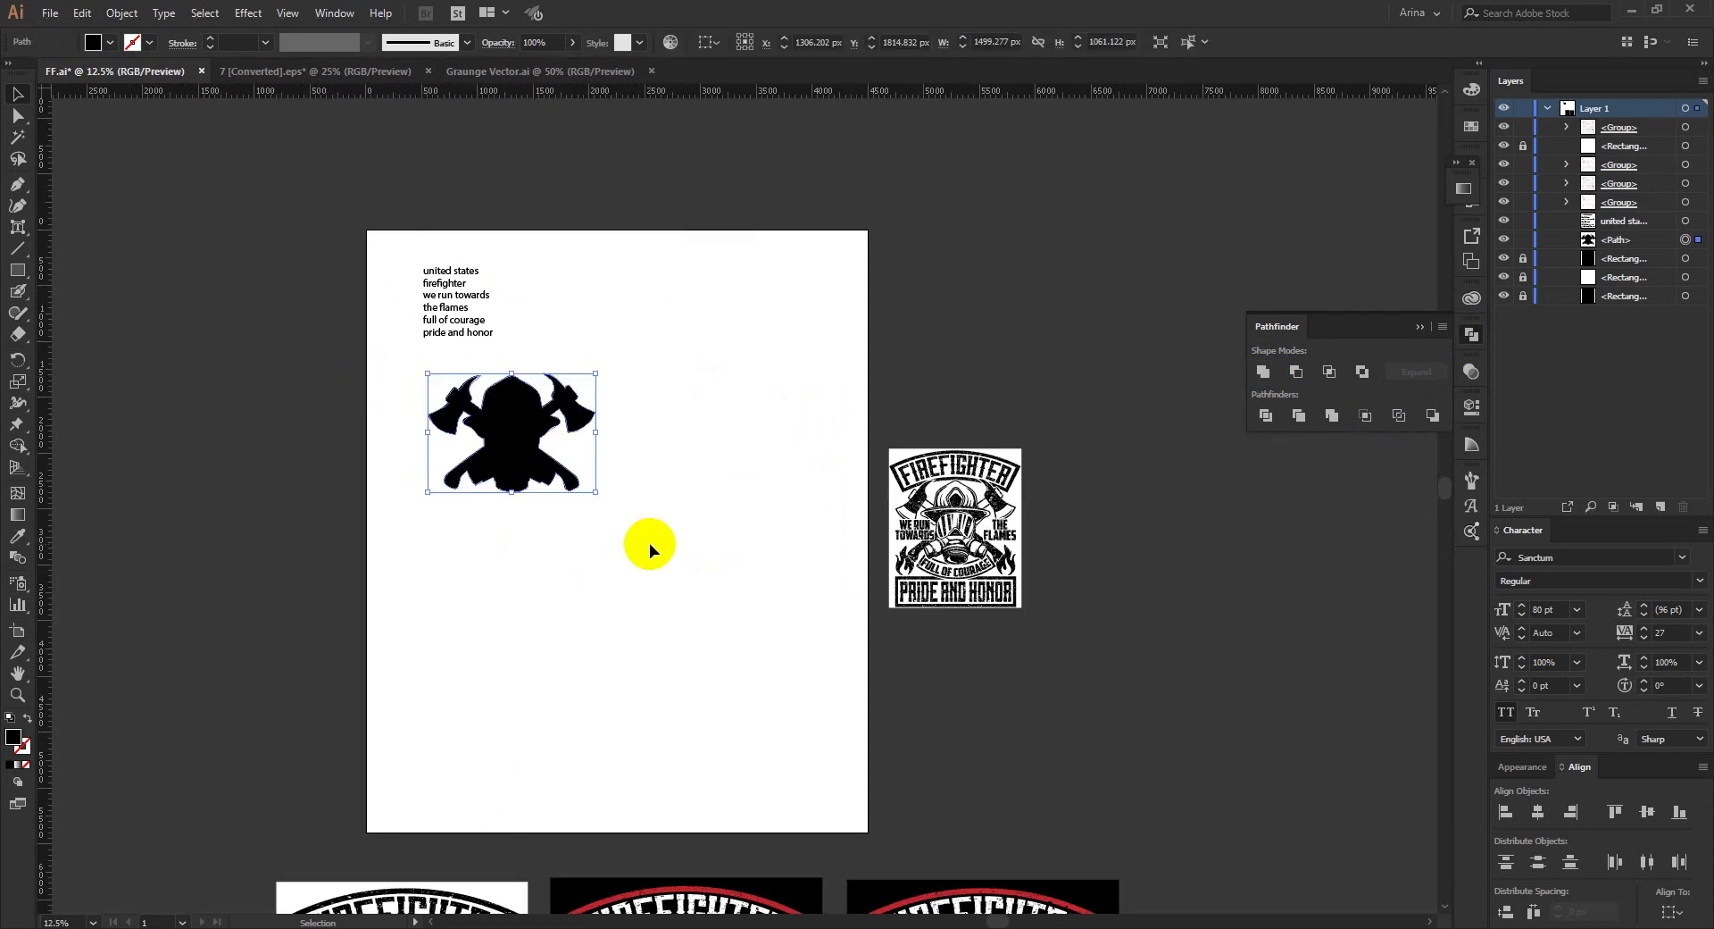
click(636, 335)
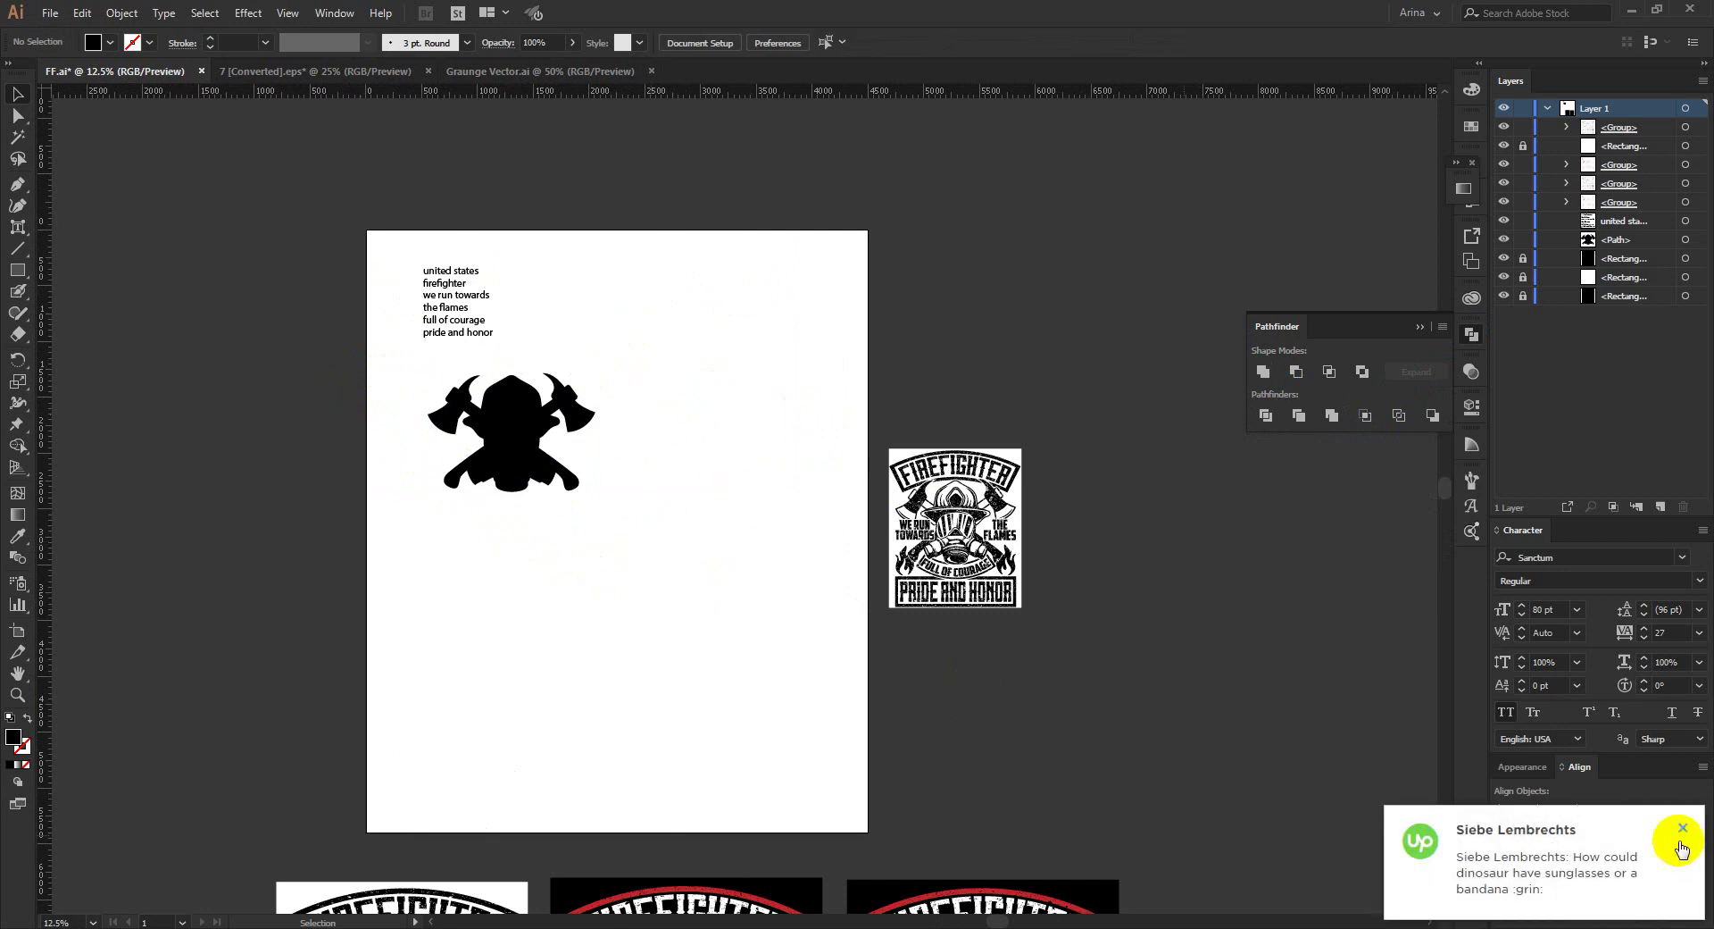
Step: Compare the solid helmet silhouette with the detailed helmet in the small Firefighter design and in the three finished versions
click(1684, 829)
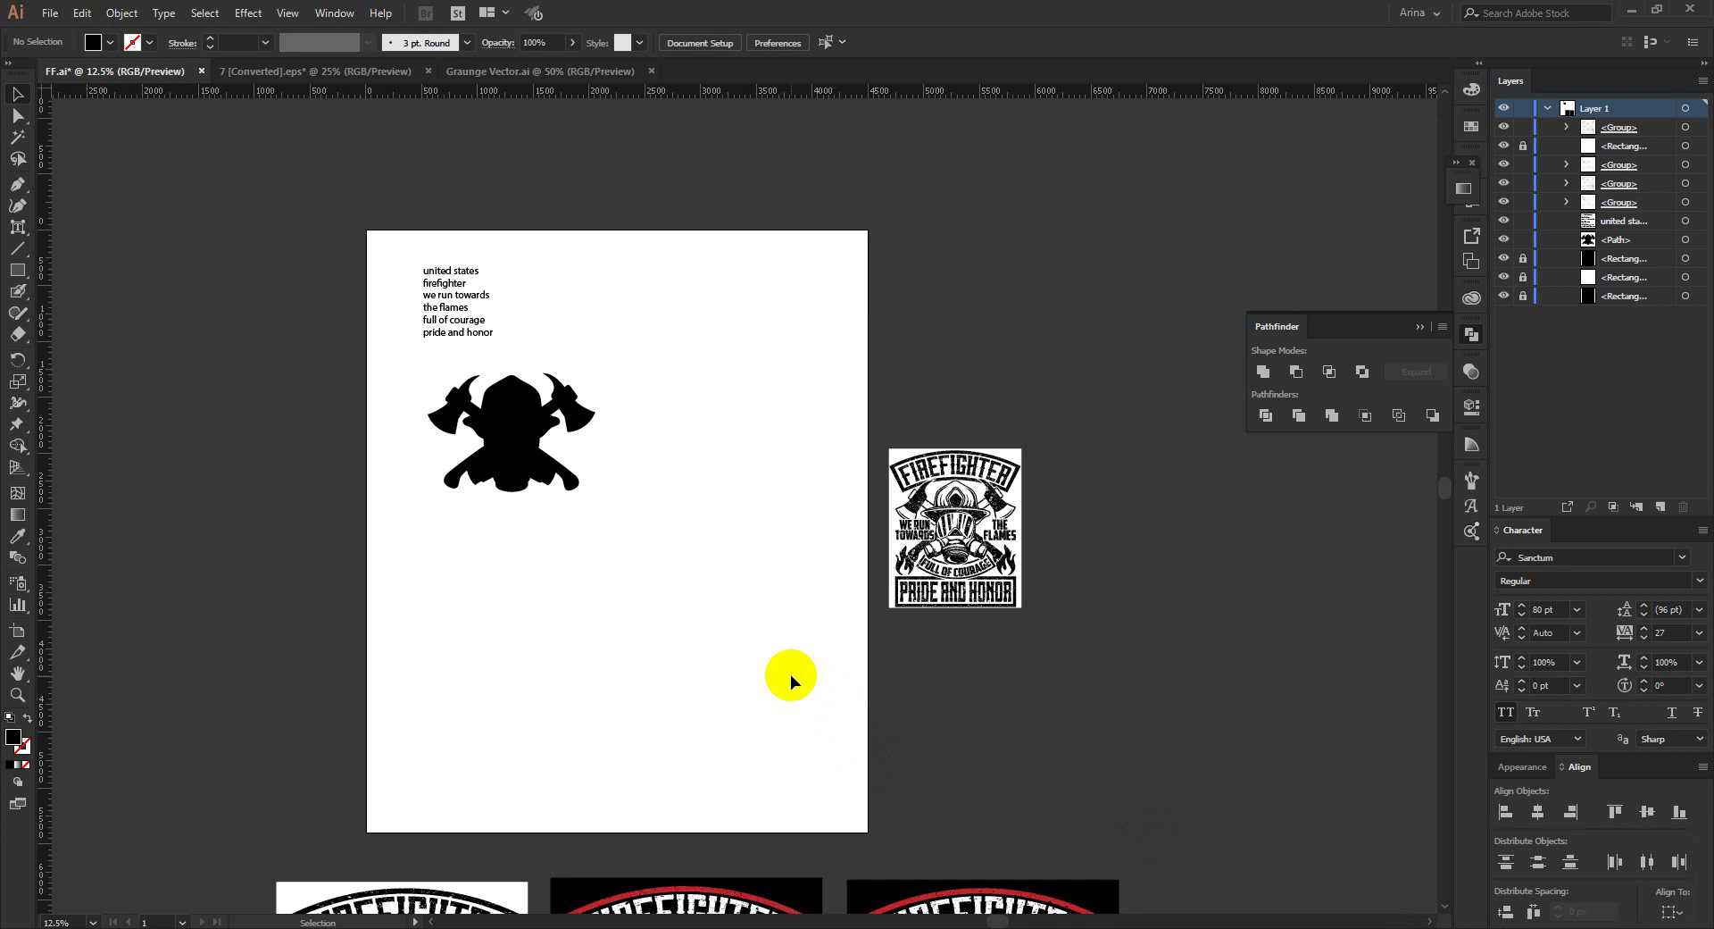
scroll(1027, 575, up, 2)
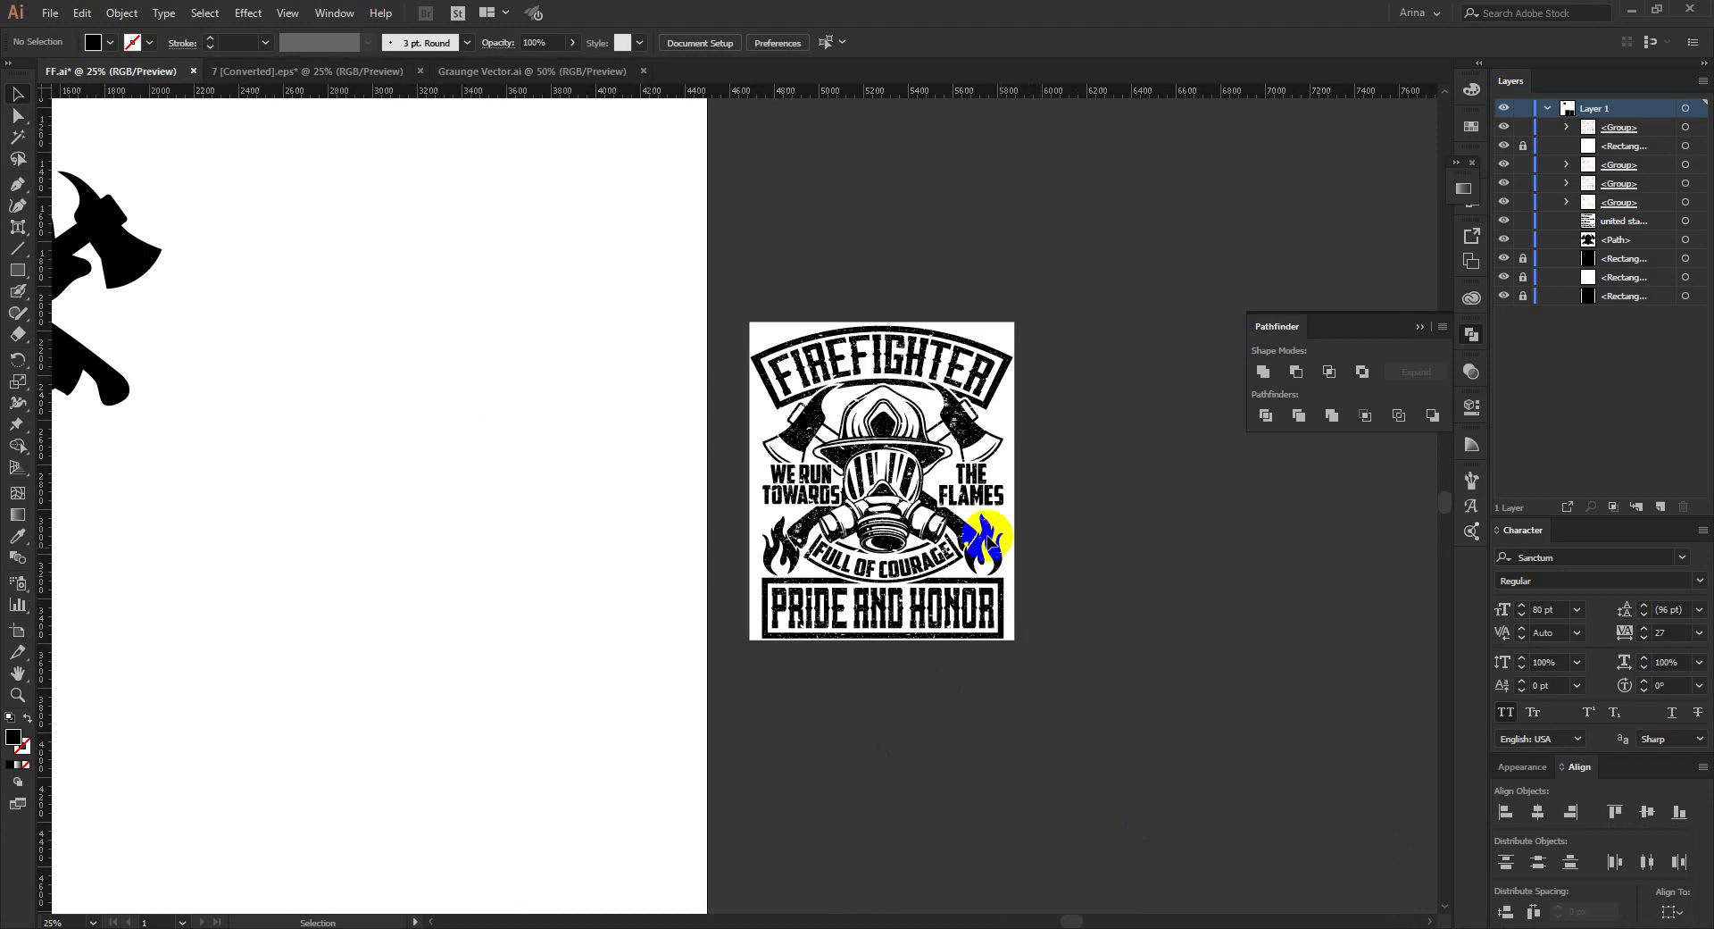
scroll(961, 516, up, 1)
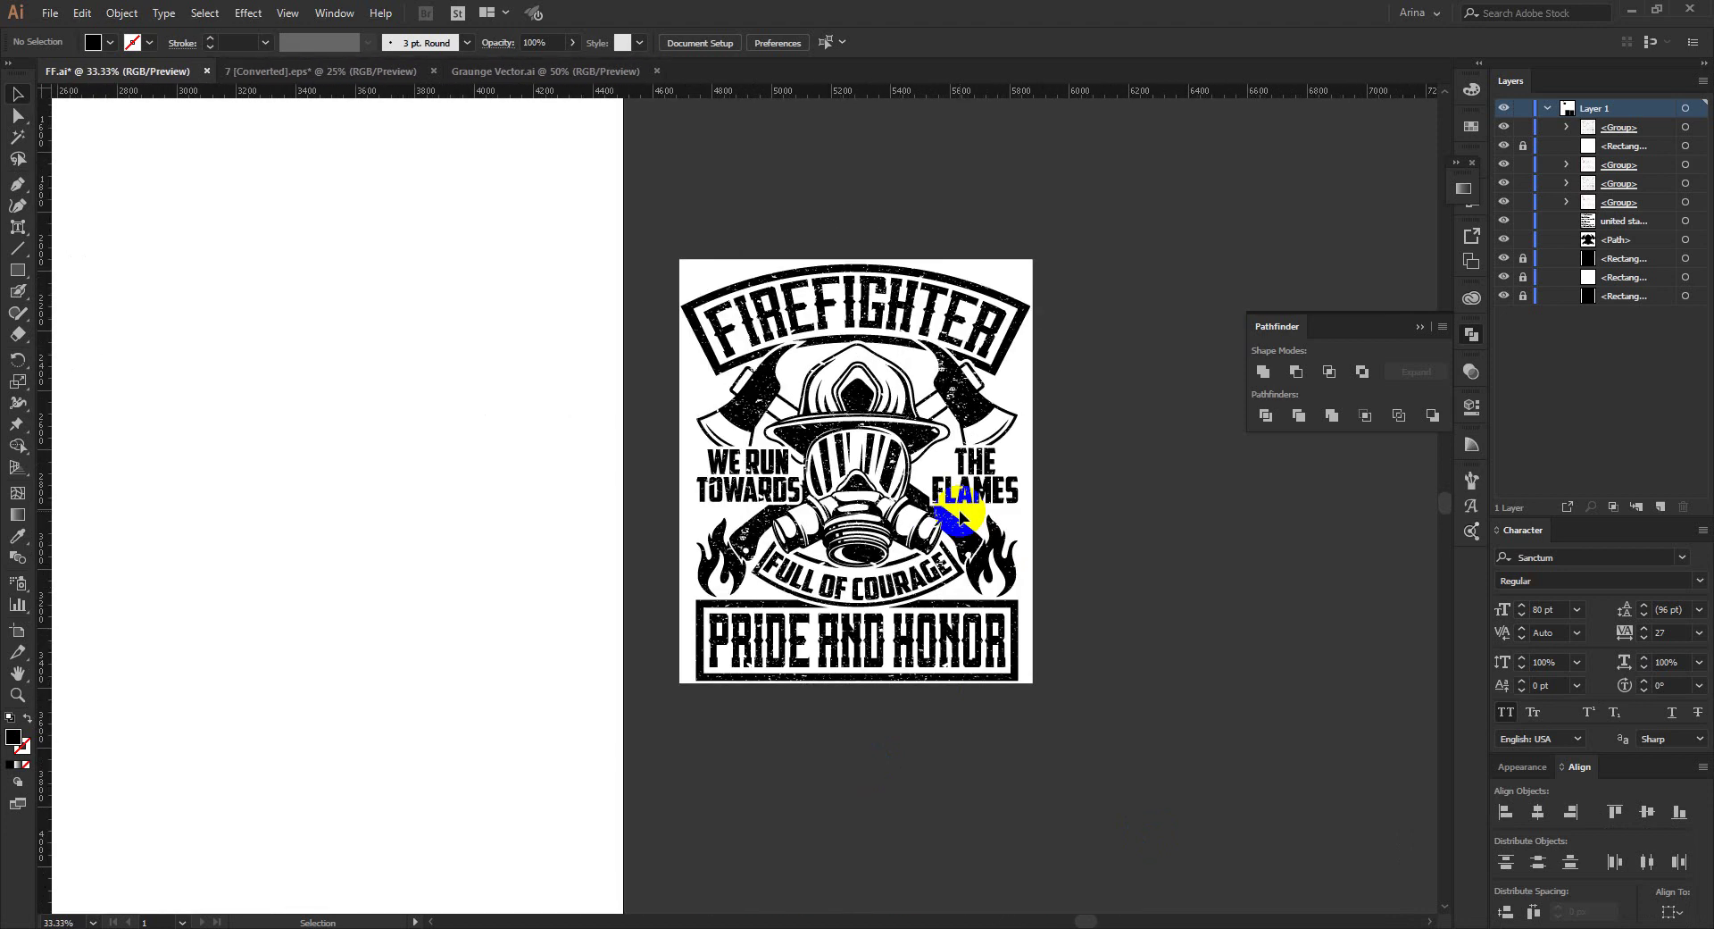
scroll(961, 516, up, 1)
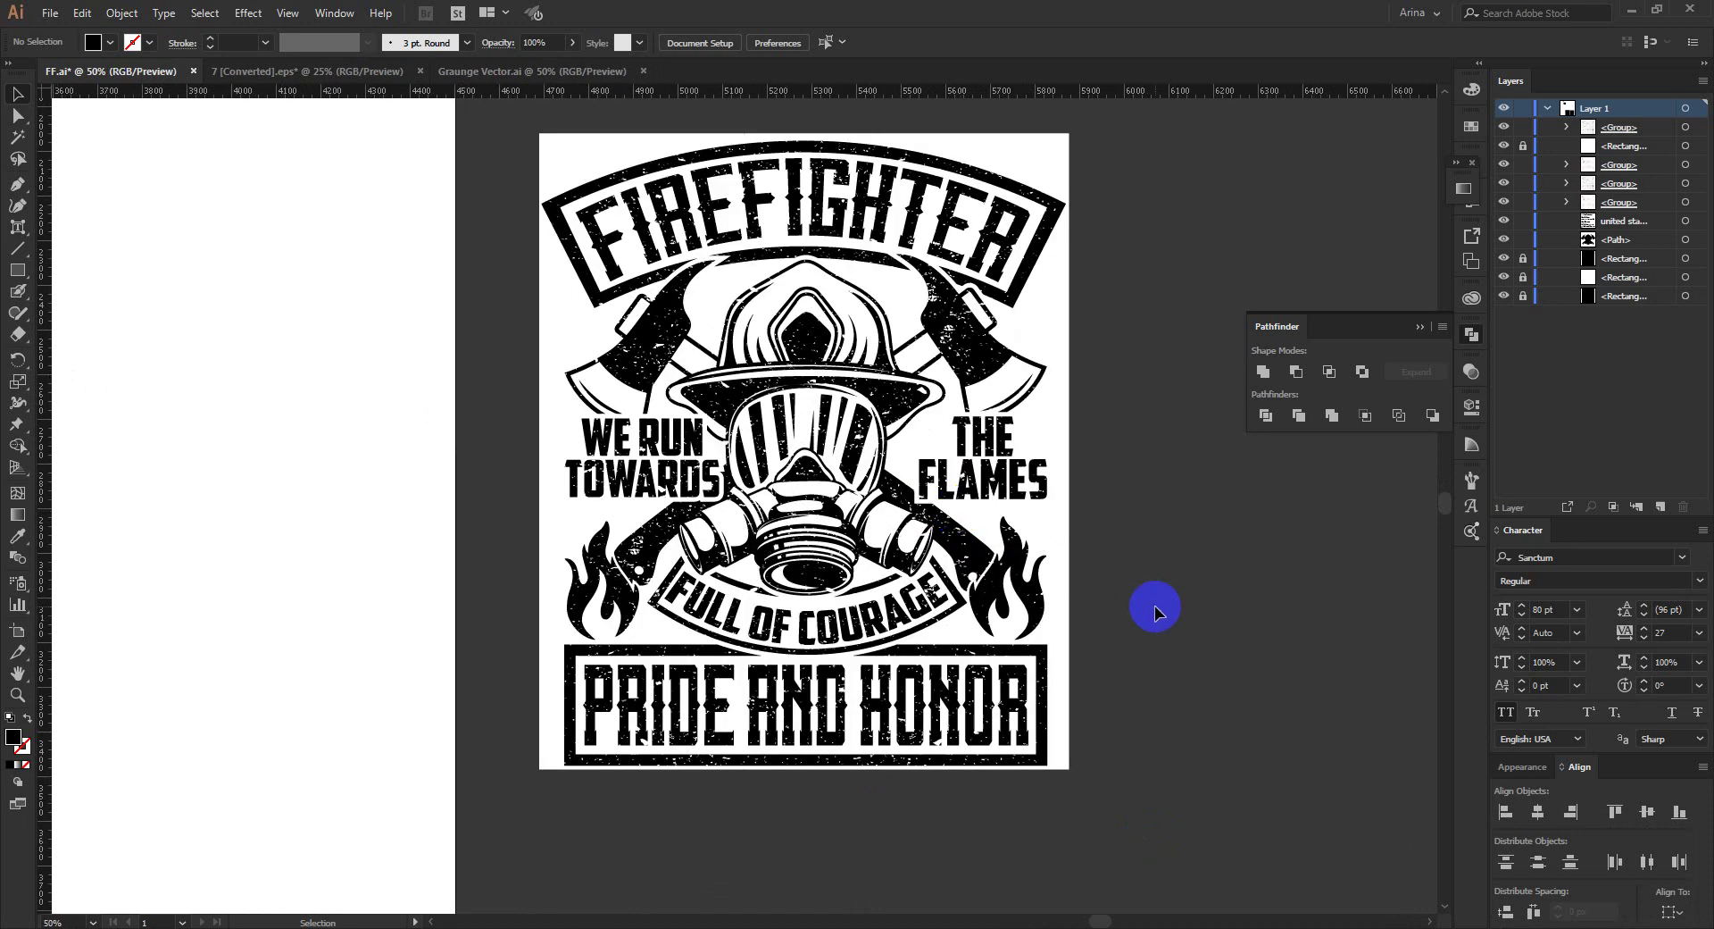
scroll(1091, 566, down, 3)
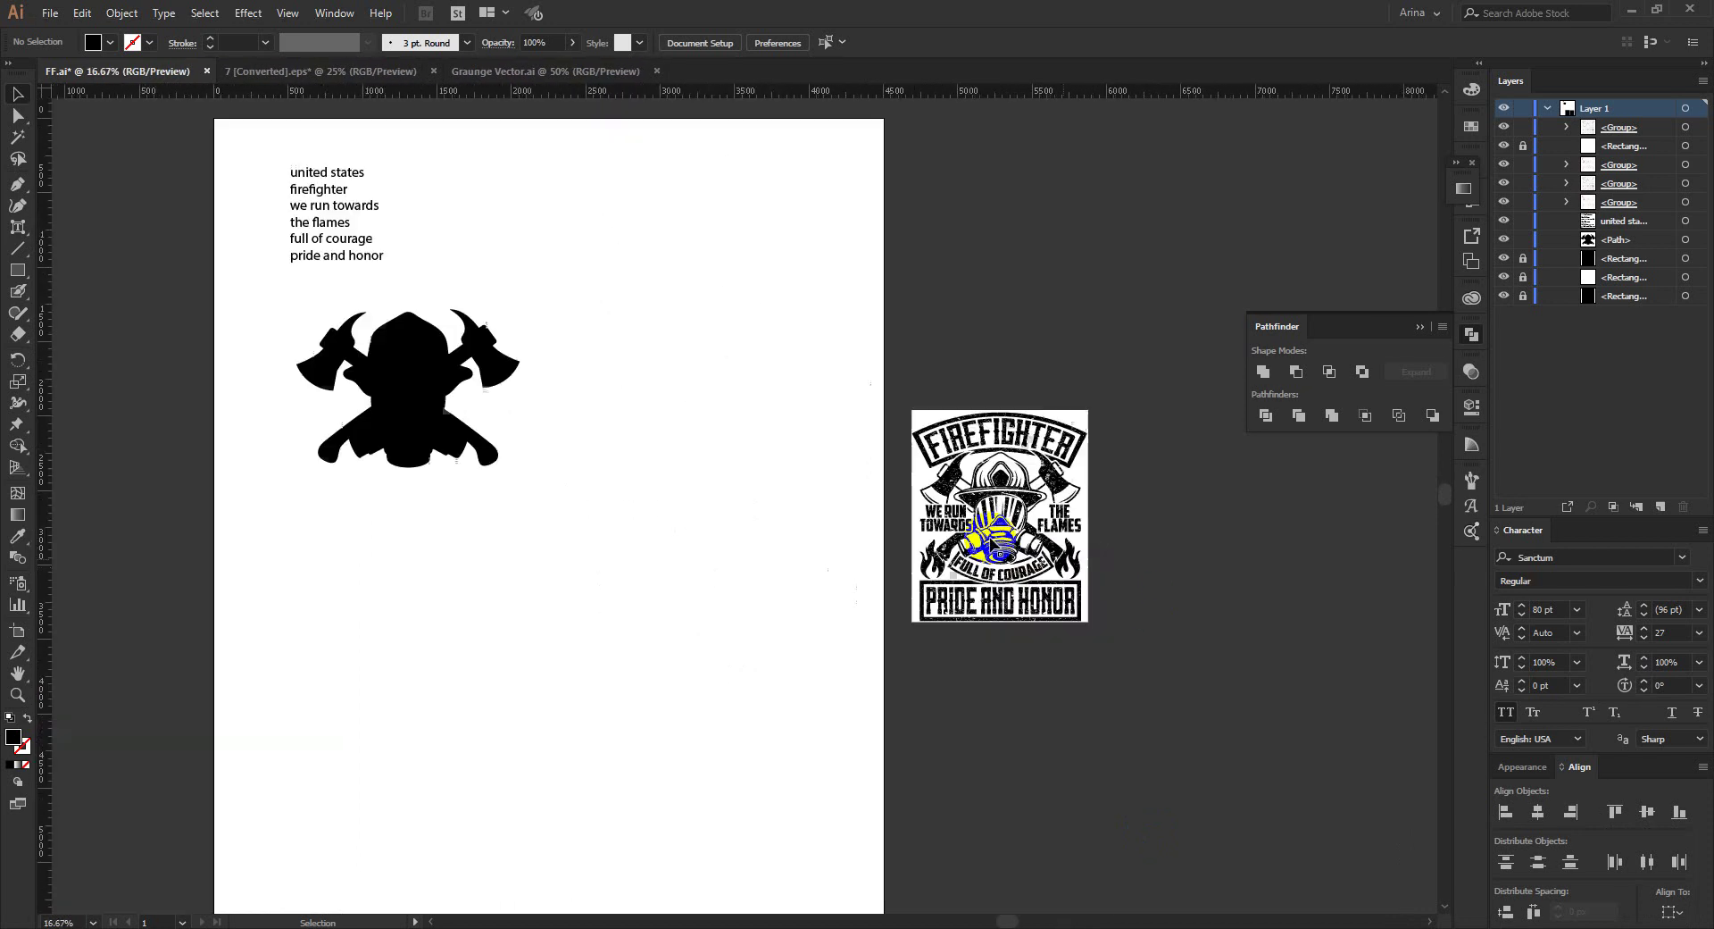
scroll(830, 477, down, 10)
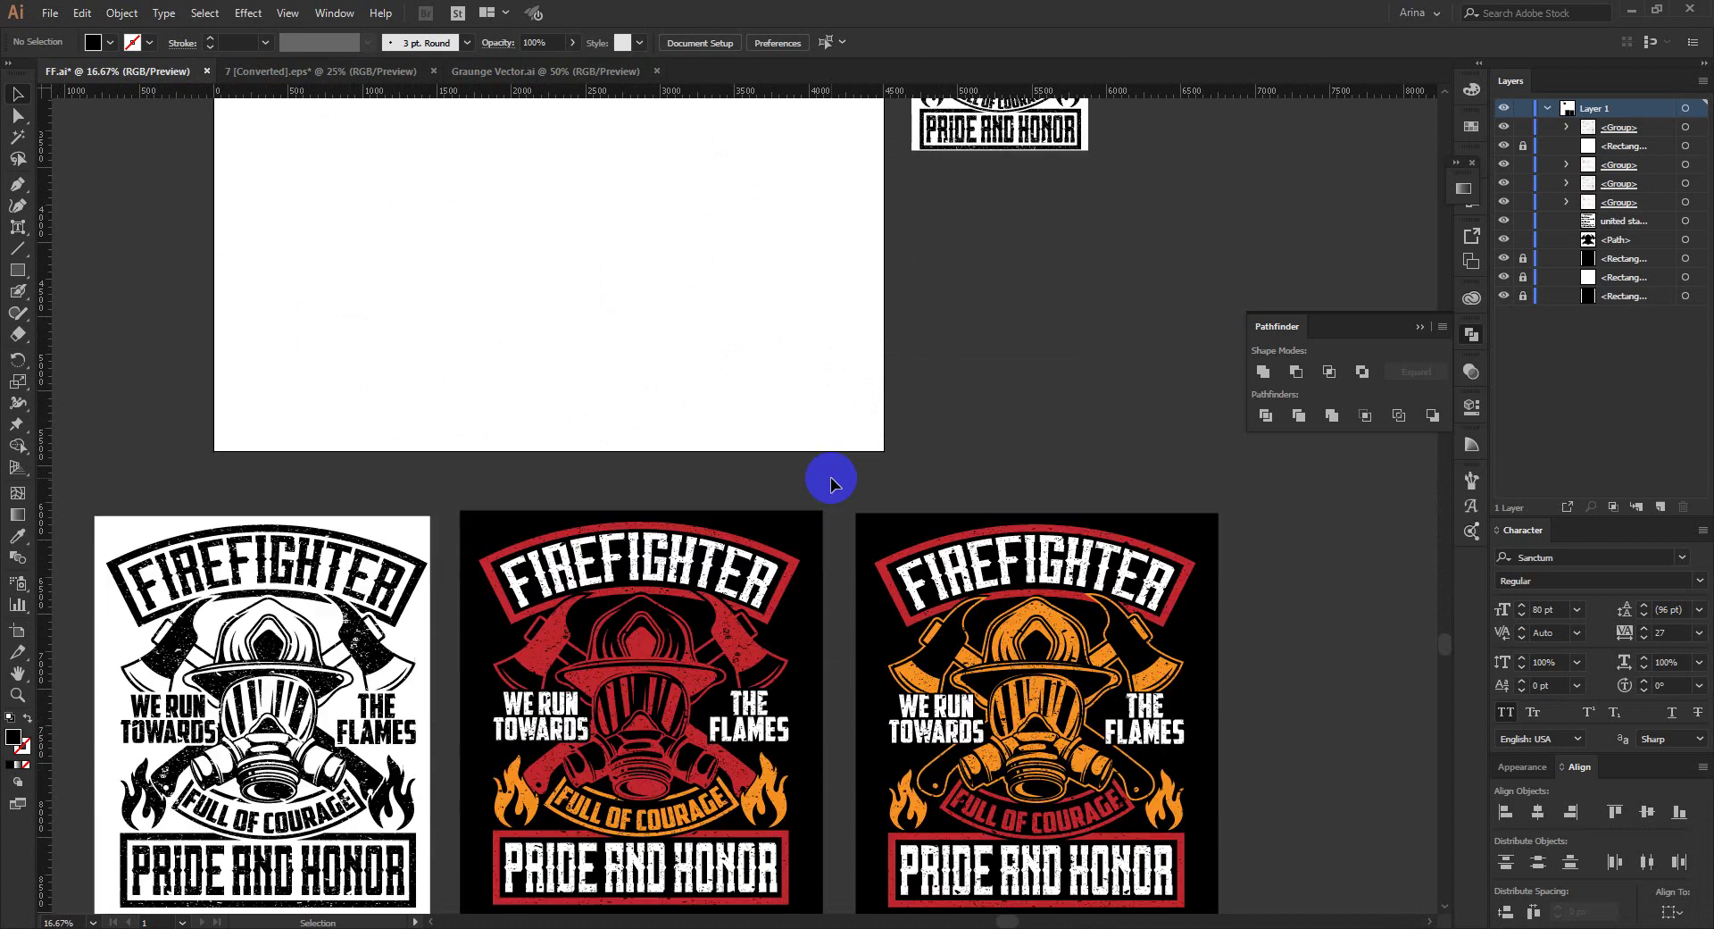
scroll(831, 483, down, 1)
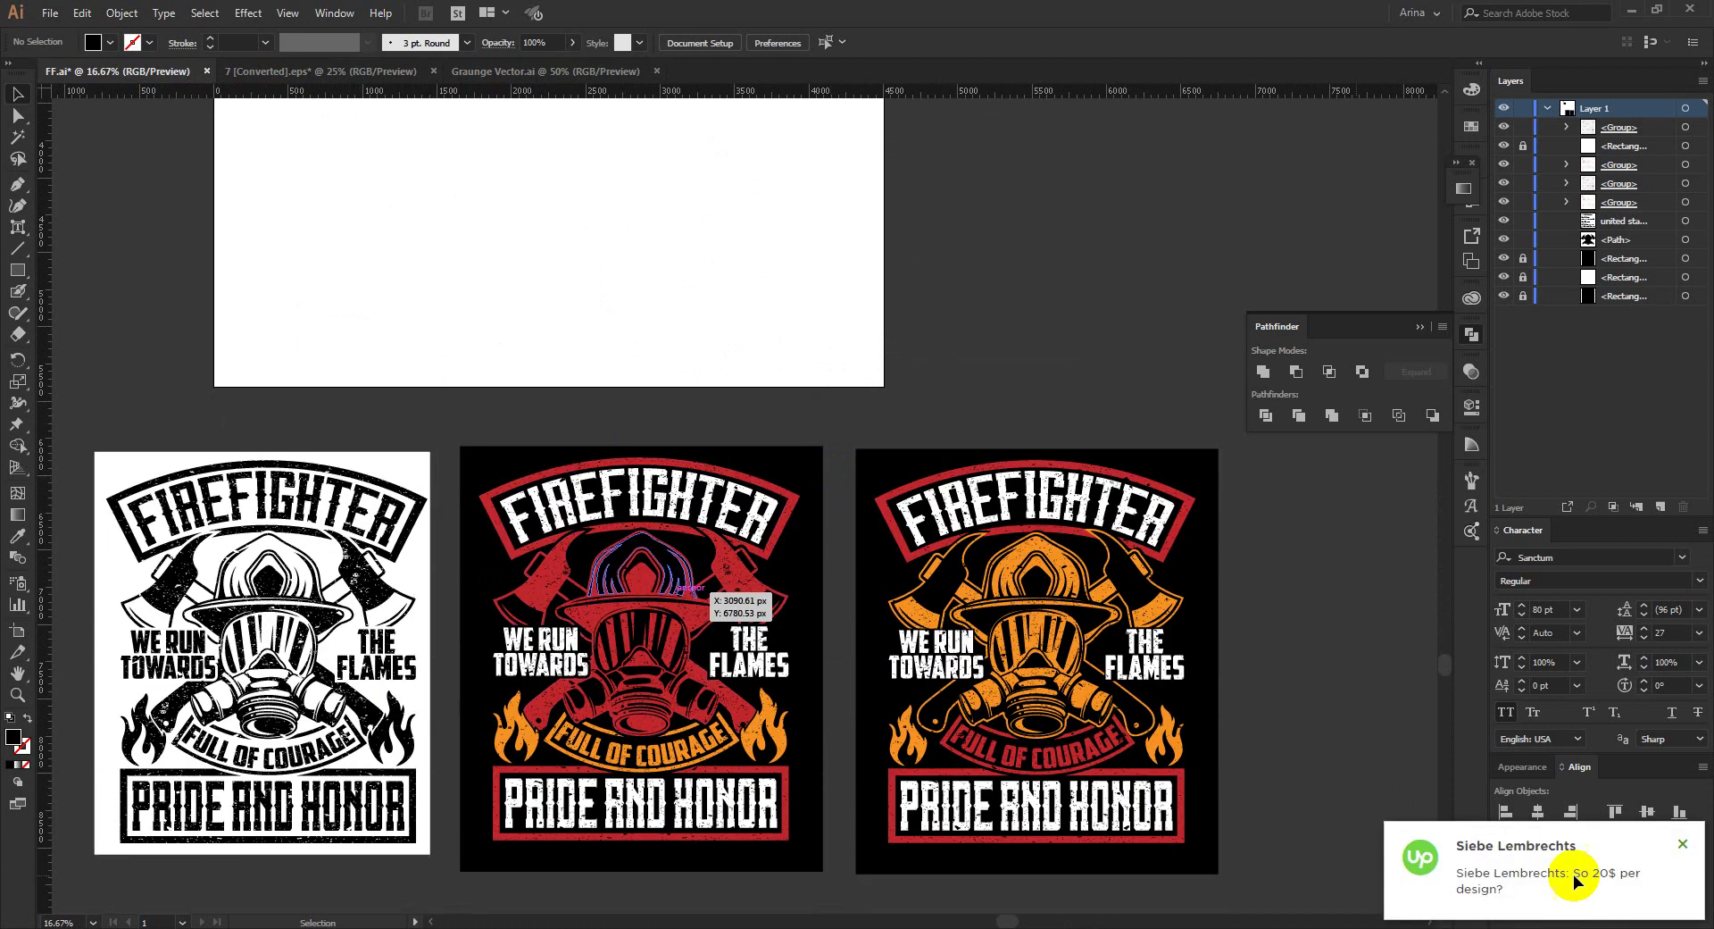
Step: Close the Pathfinder options and compare the helmet and banner colouring of the red and orange Firefighter versions on black
click(1686, 848)
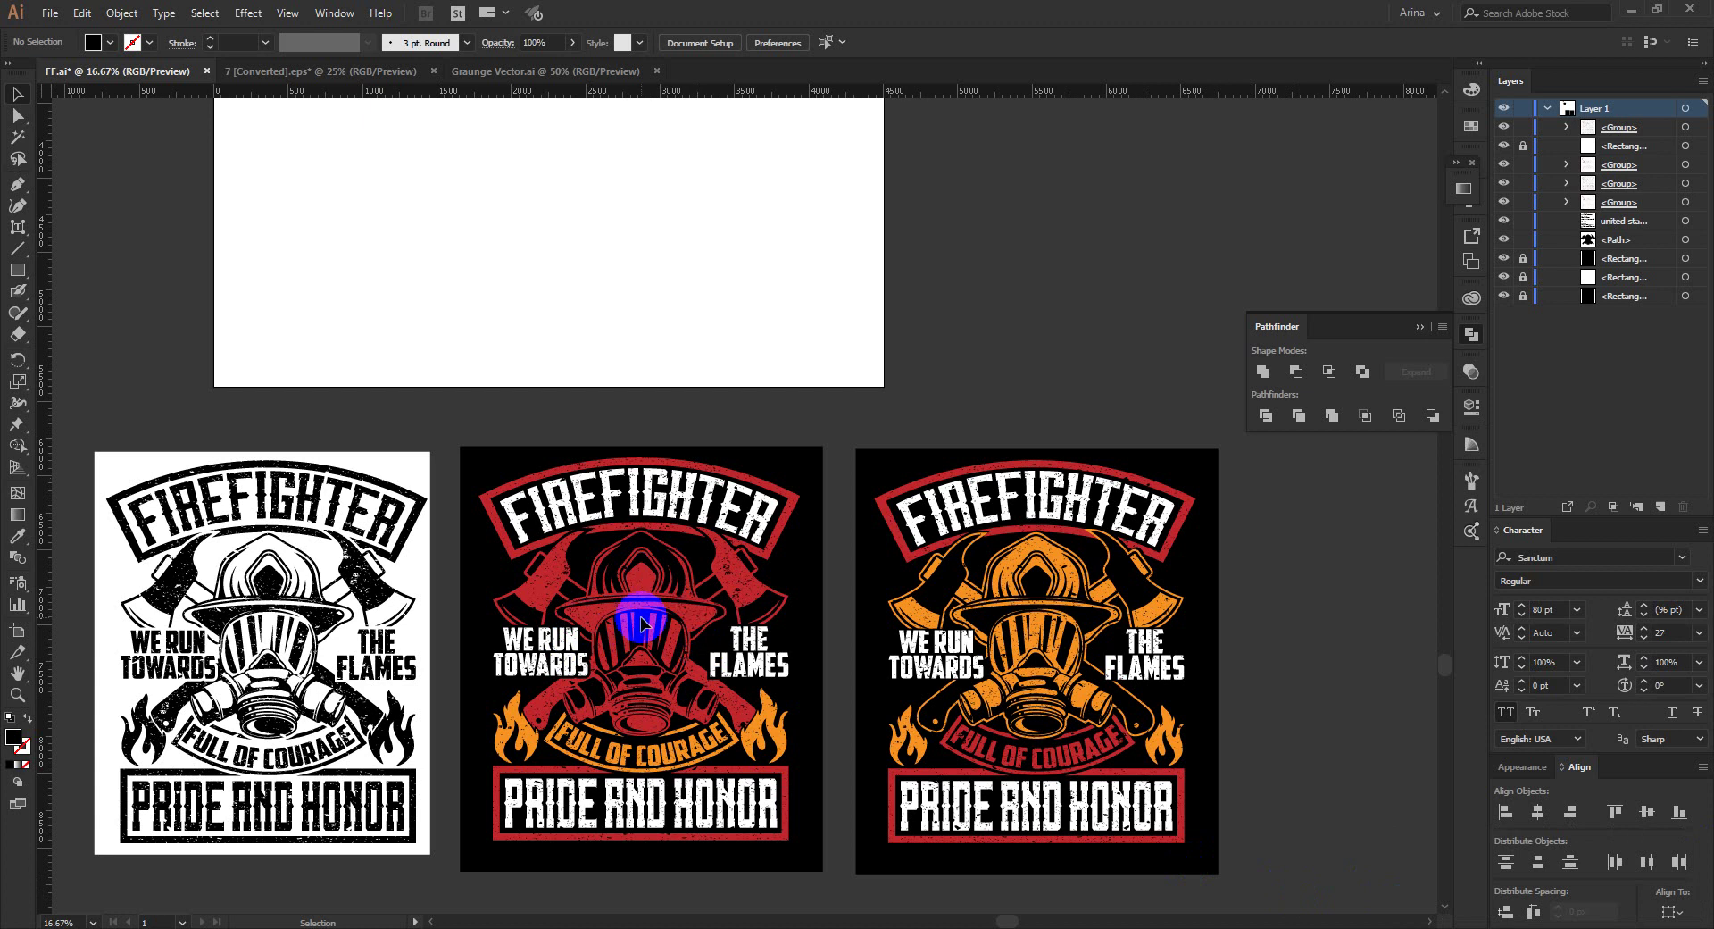
key(ctrl+=)
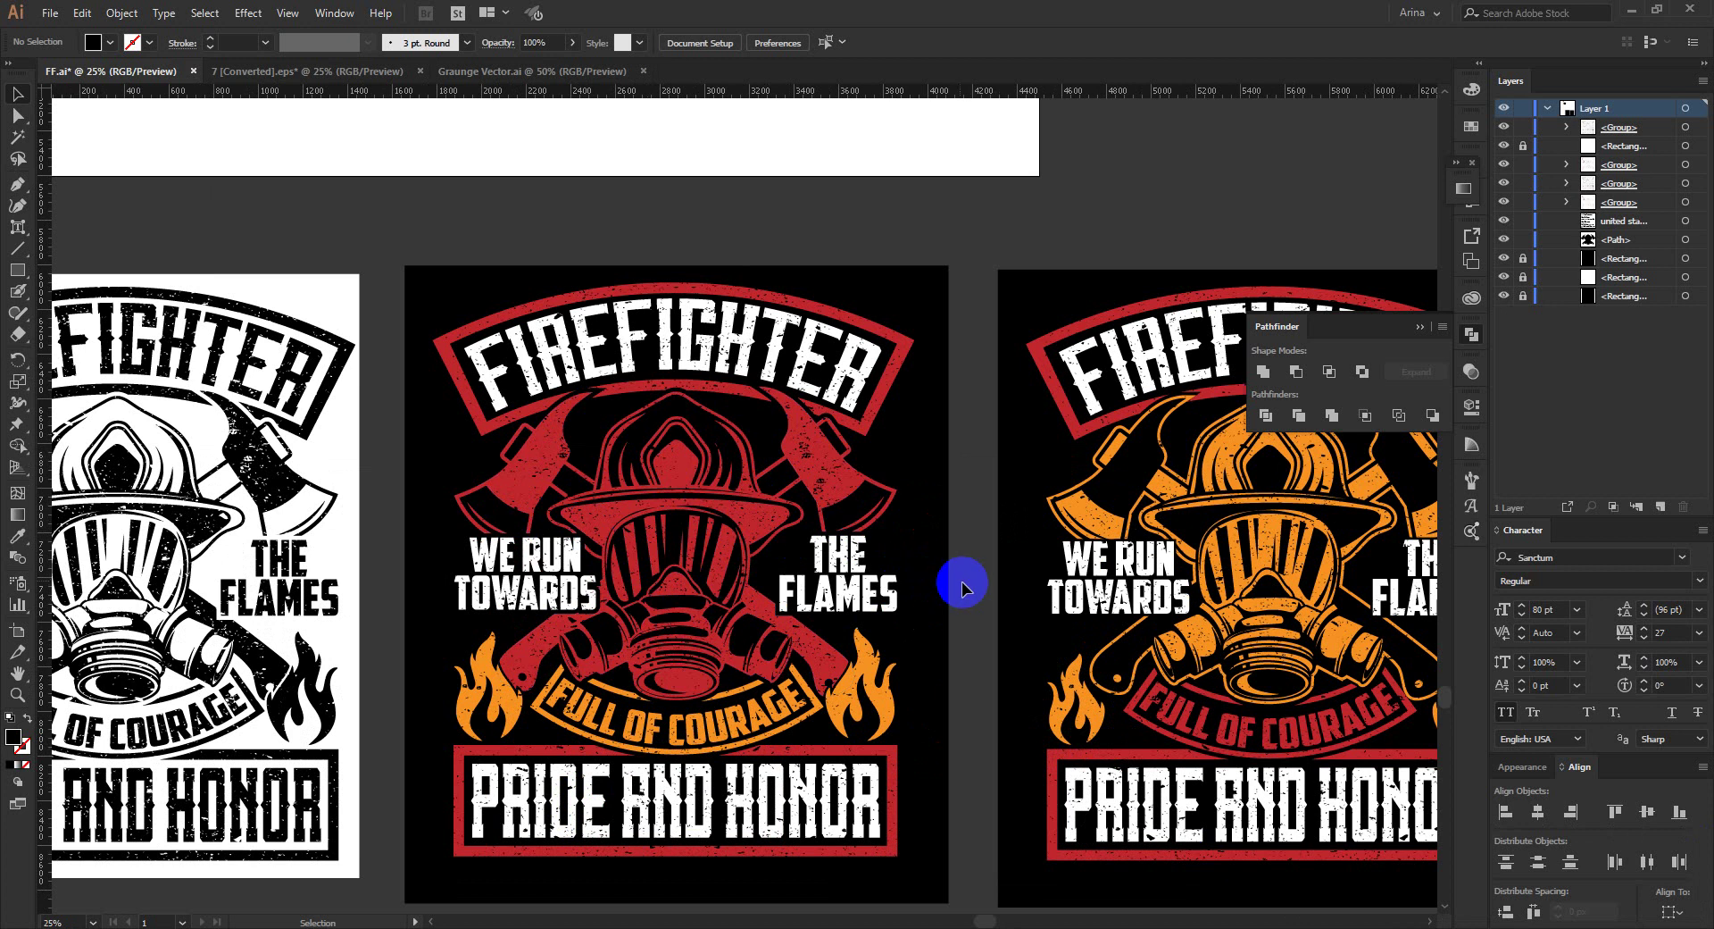
drag(926, 582, 700, 524)
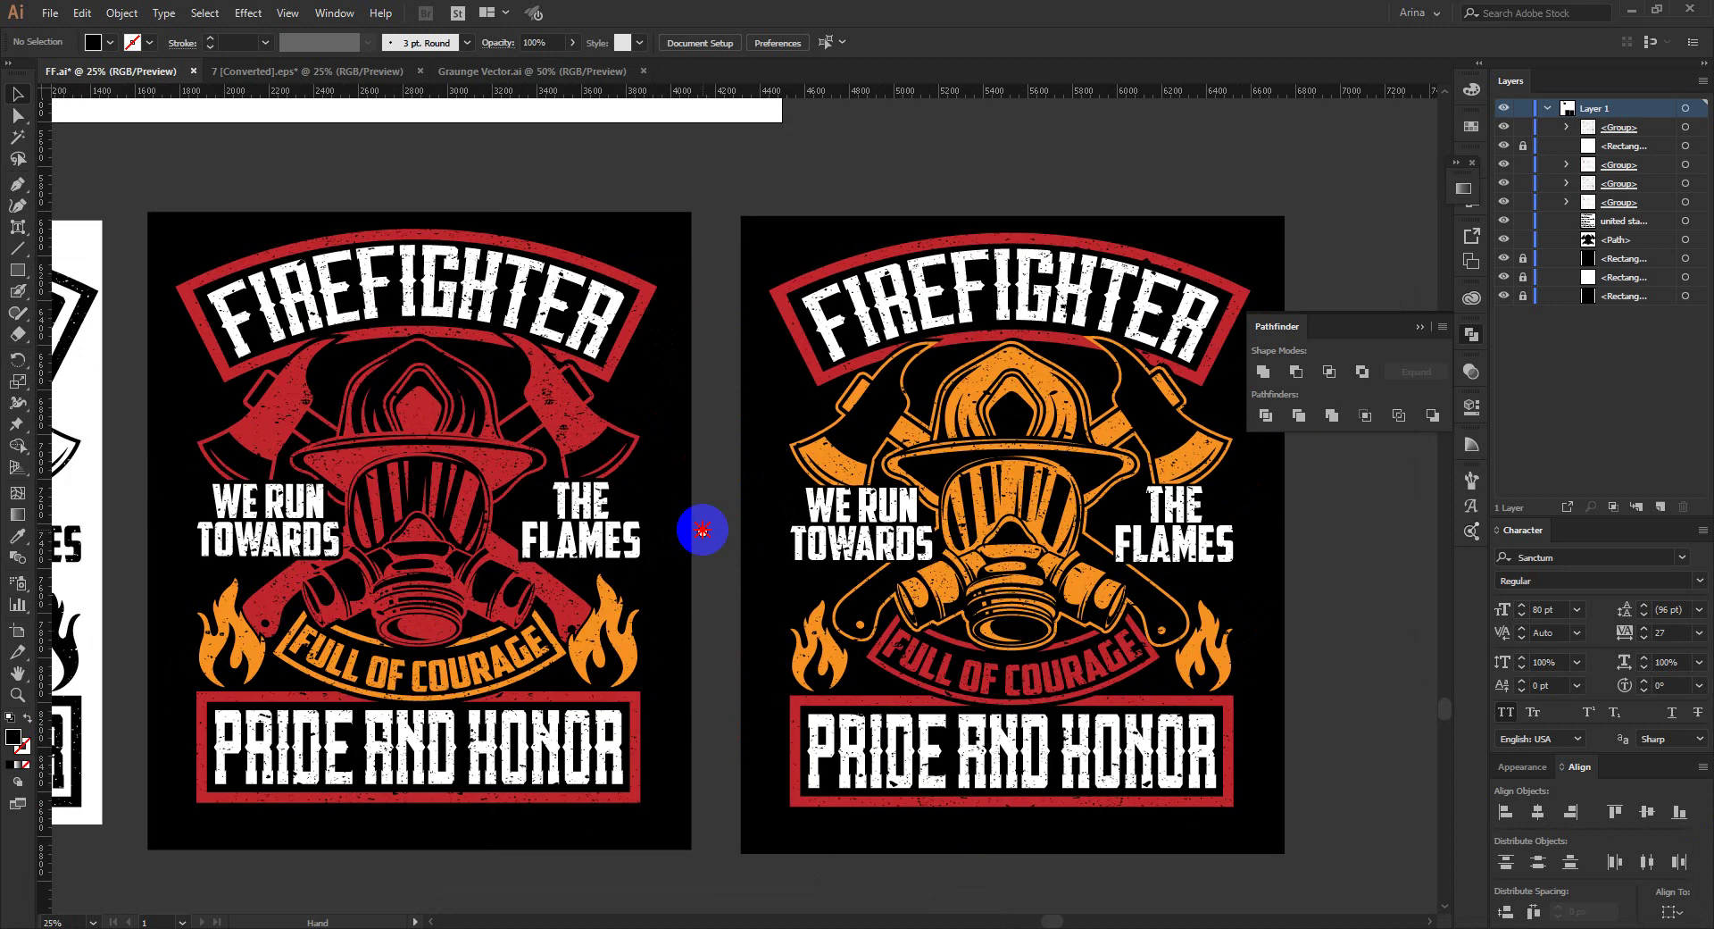
click(1468, 338)
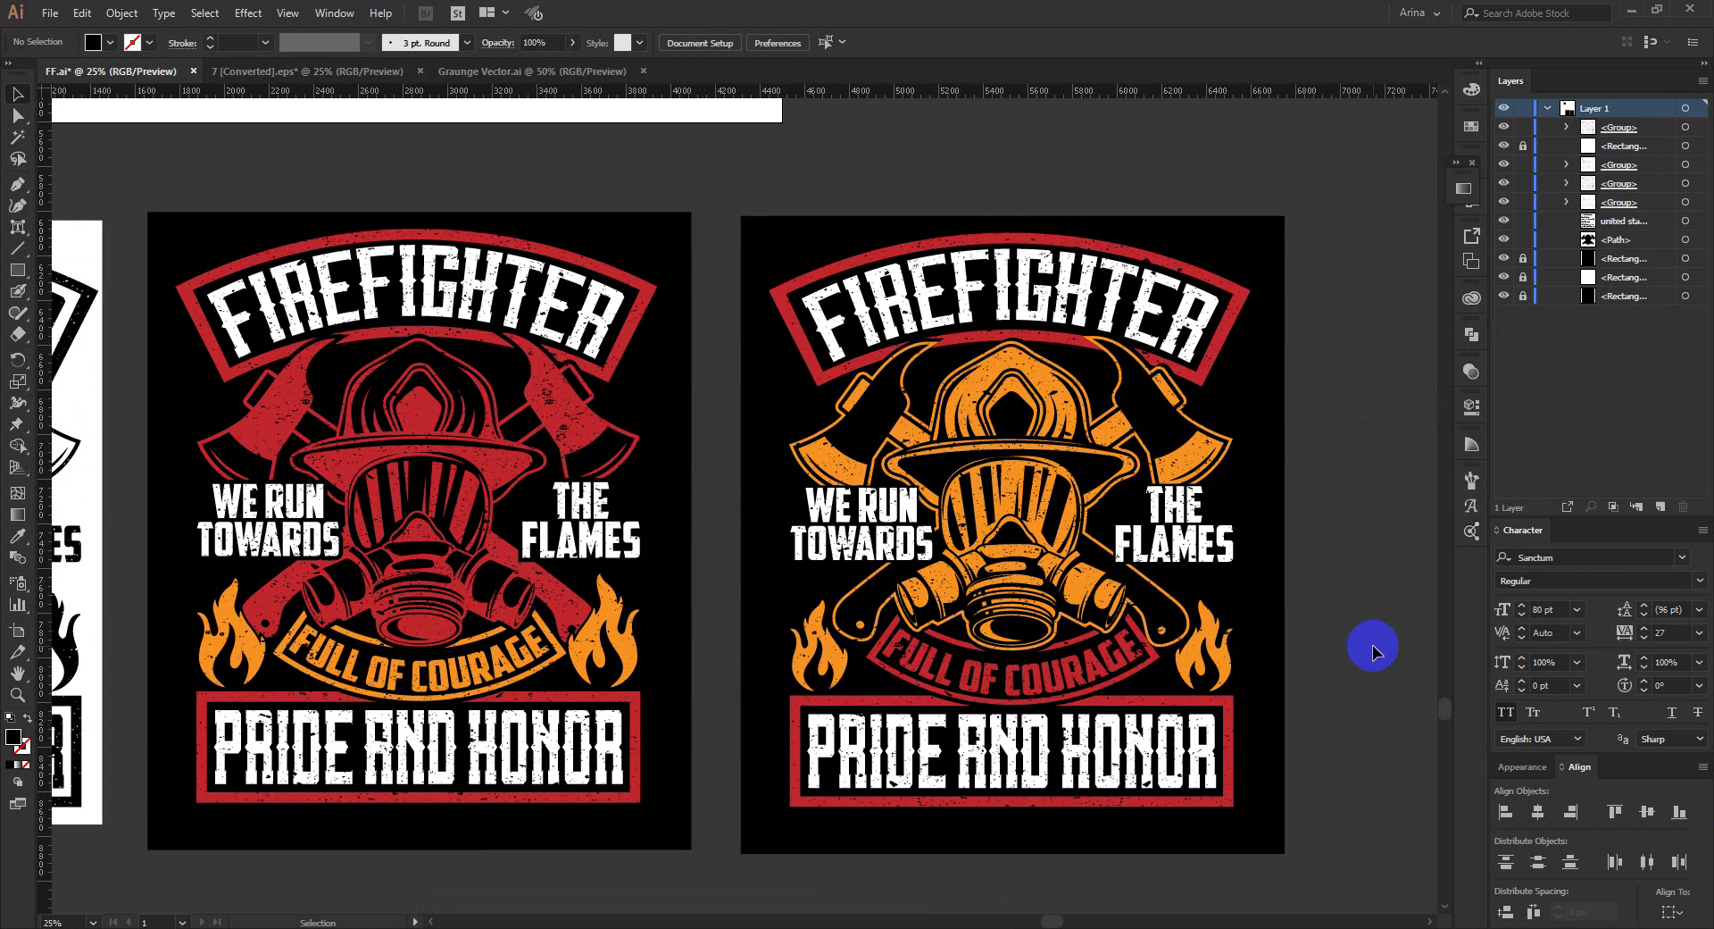
scroll(1339, 650, down, 1)
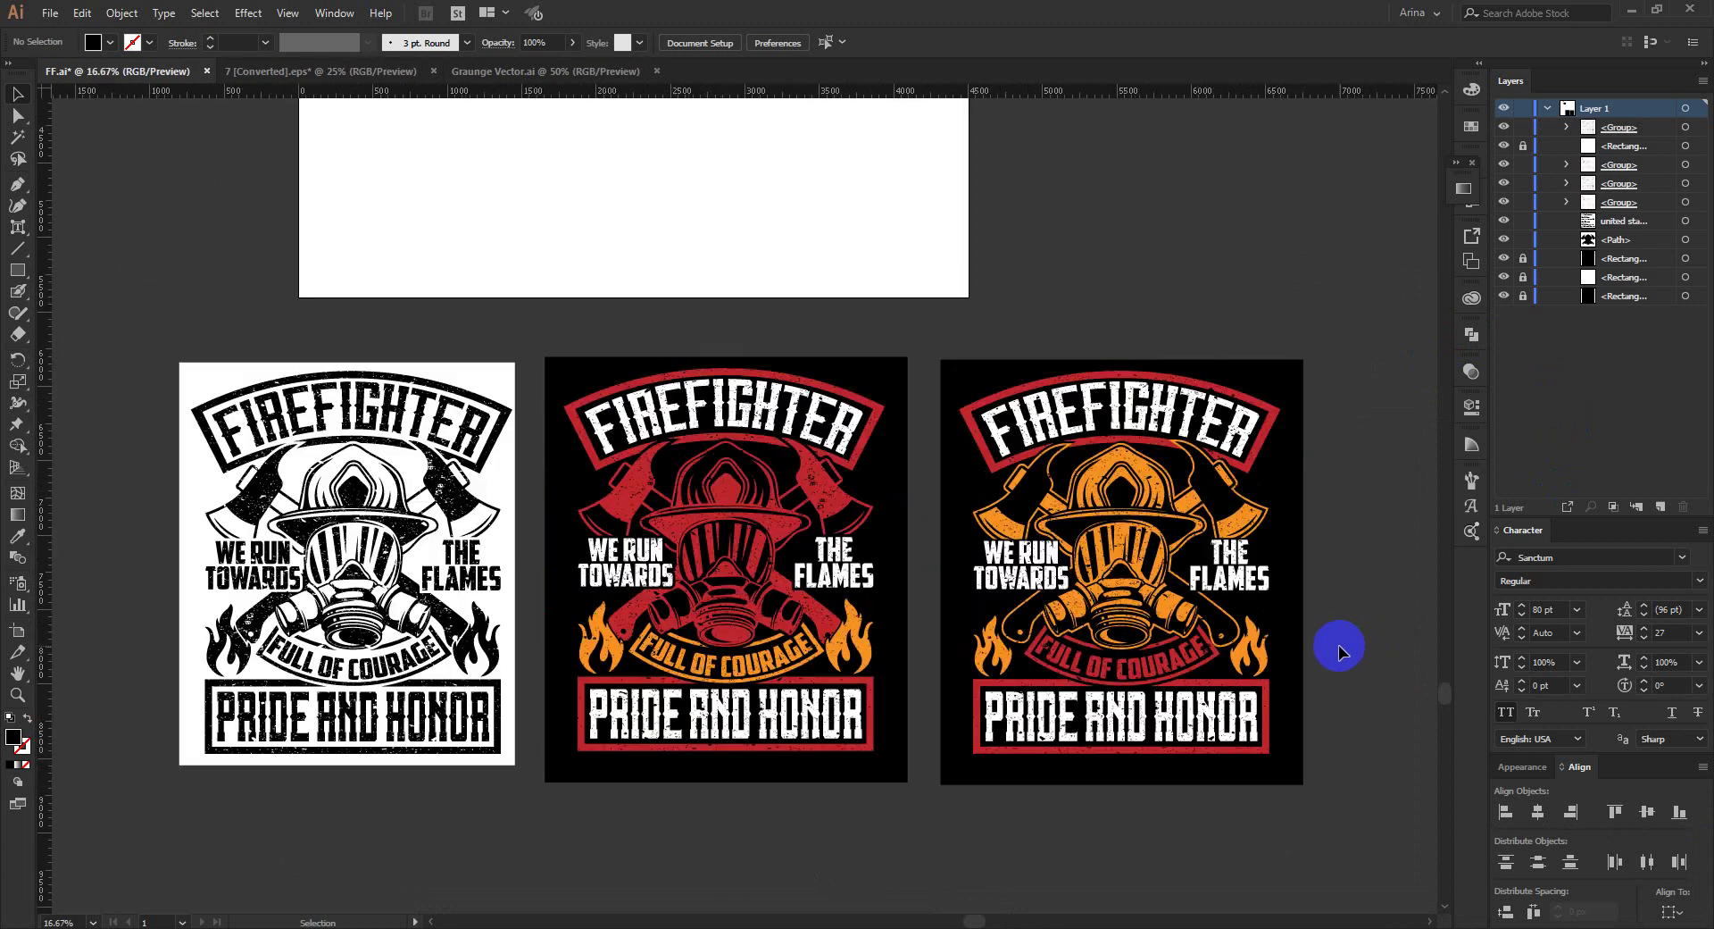
scroll(1340, 650, up, 3)
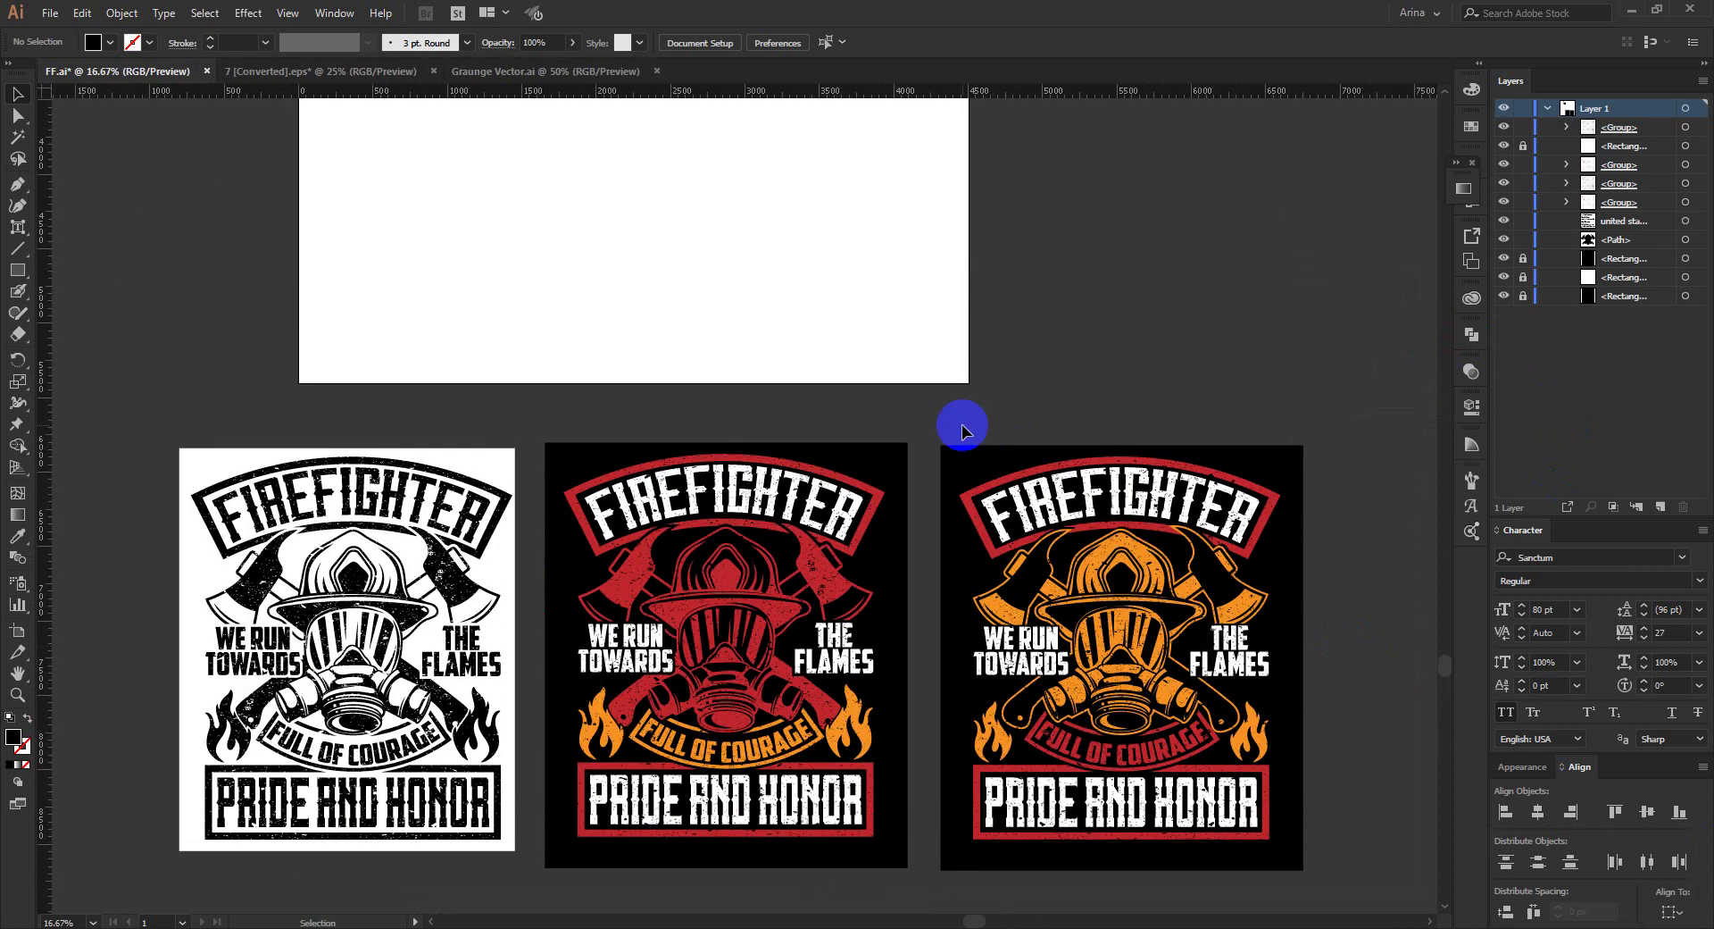
Step: Delete the slogan text and the solid helmet-and-axes silhouette from the artboard
drag(921, 415, 1378, 807)
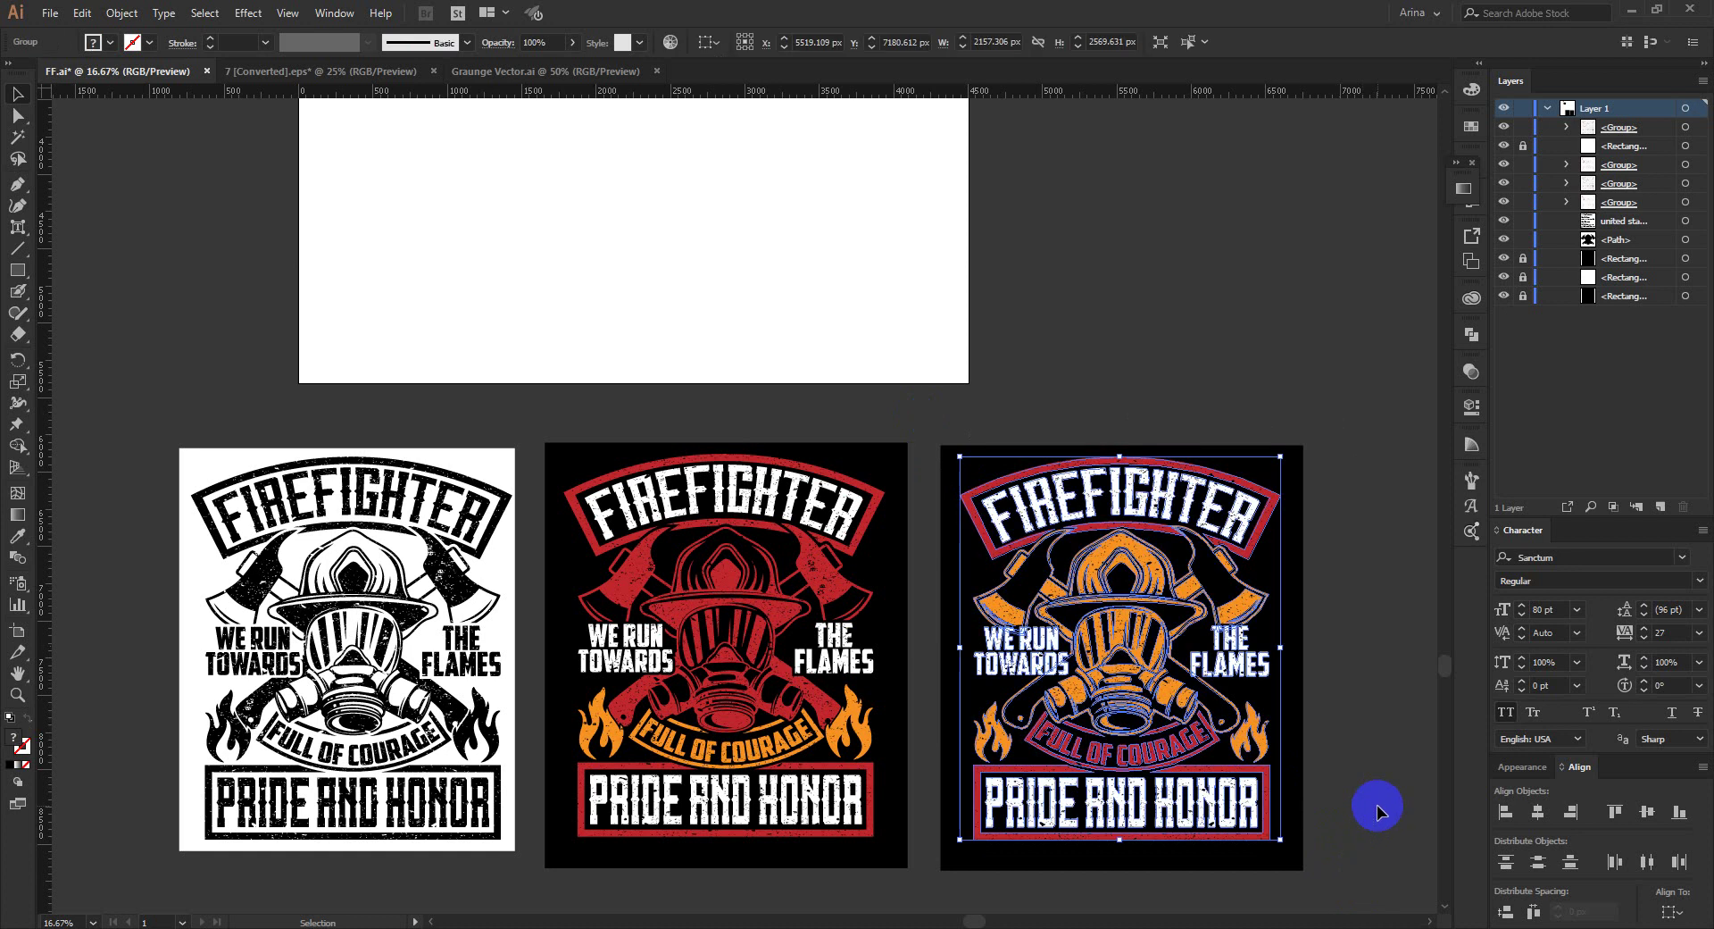
click(1377, 807)
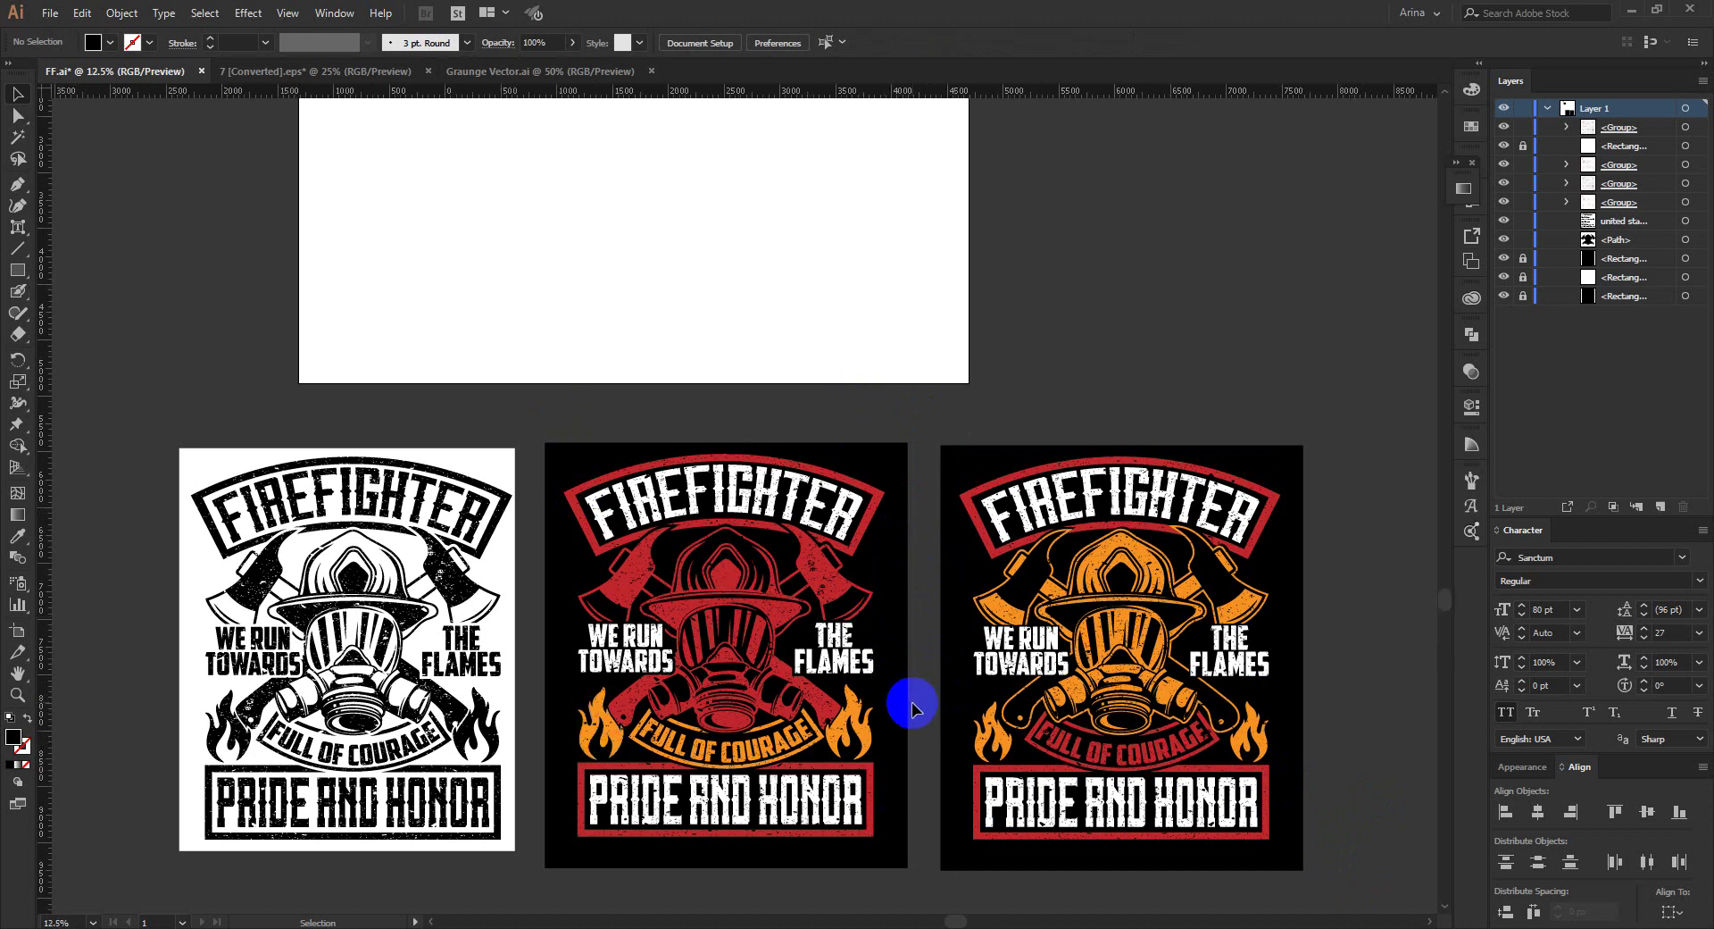
scroll(907, 700, down, 3)
scroll(897, 505, up, 1)
drag(821, 537, 474, 164)
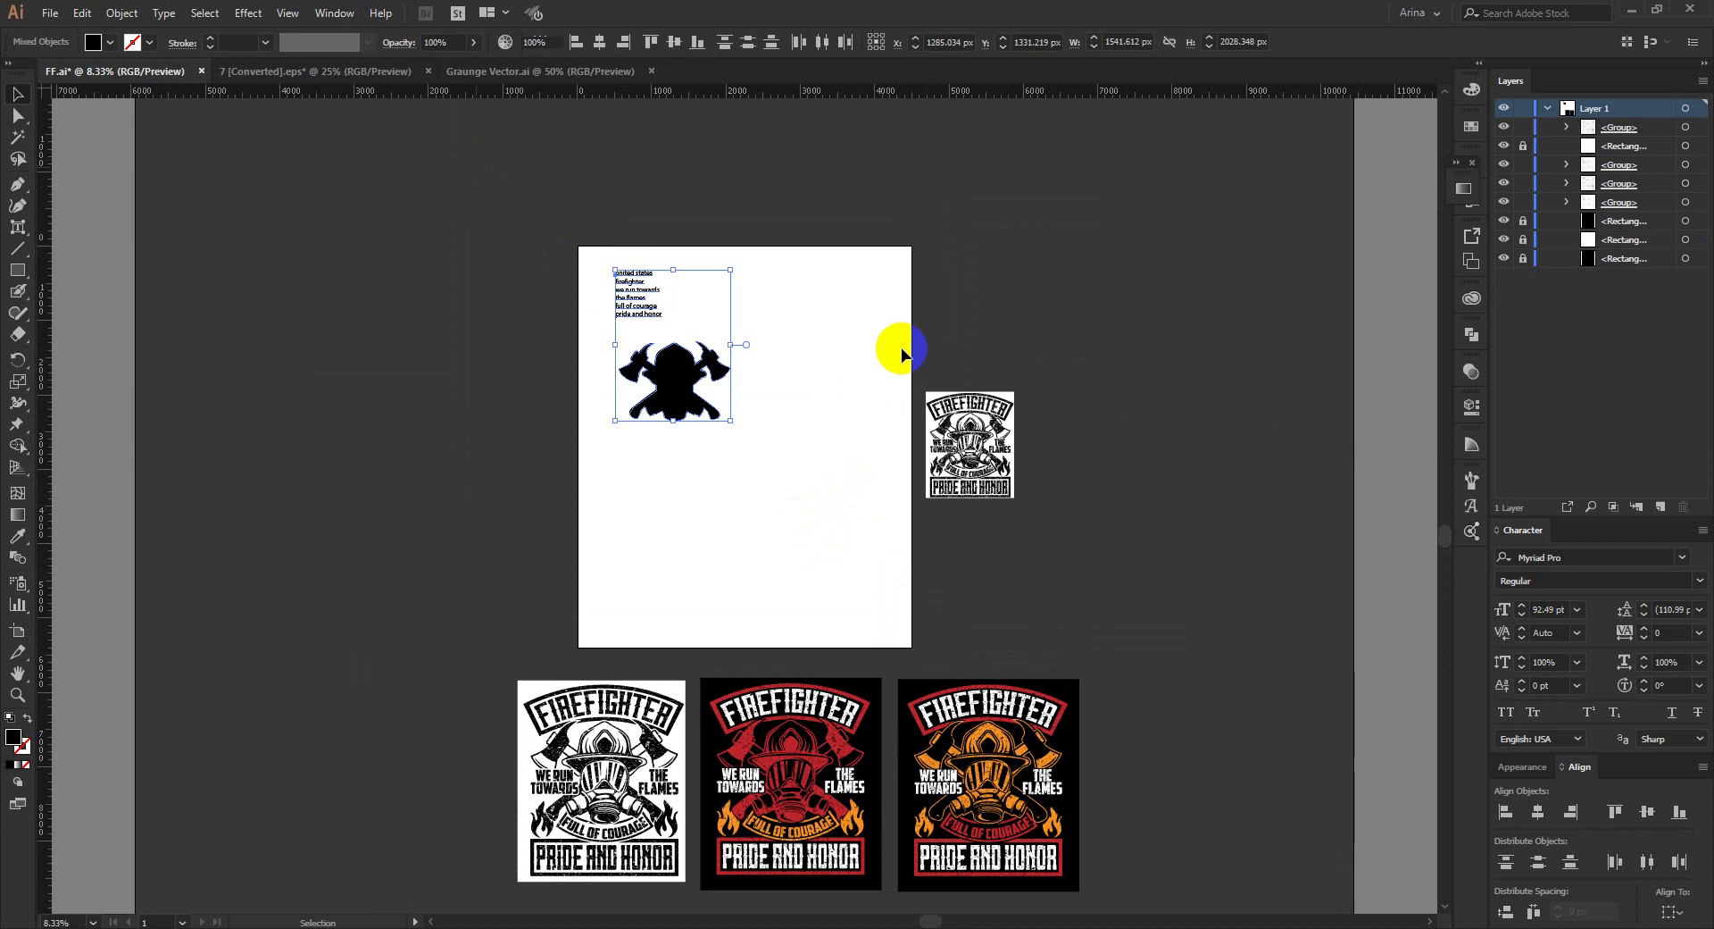
key(Delete)
Step: Move the small grouped Firefighter design onto the empty artboard and centre it horizontally and vertically relative to the artboard
drag(906, 348, 1077, 574)
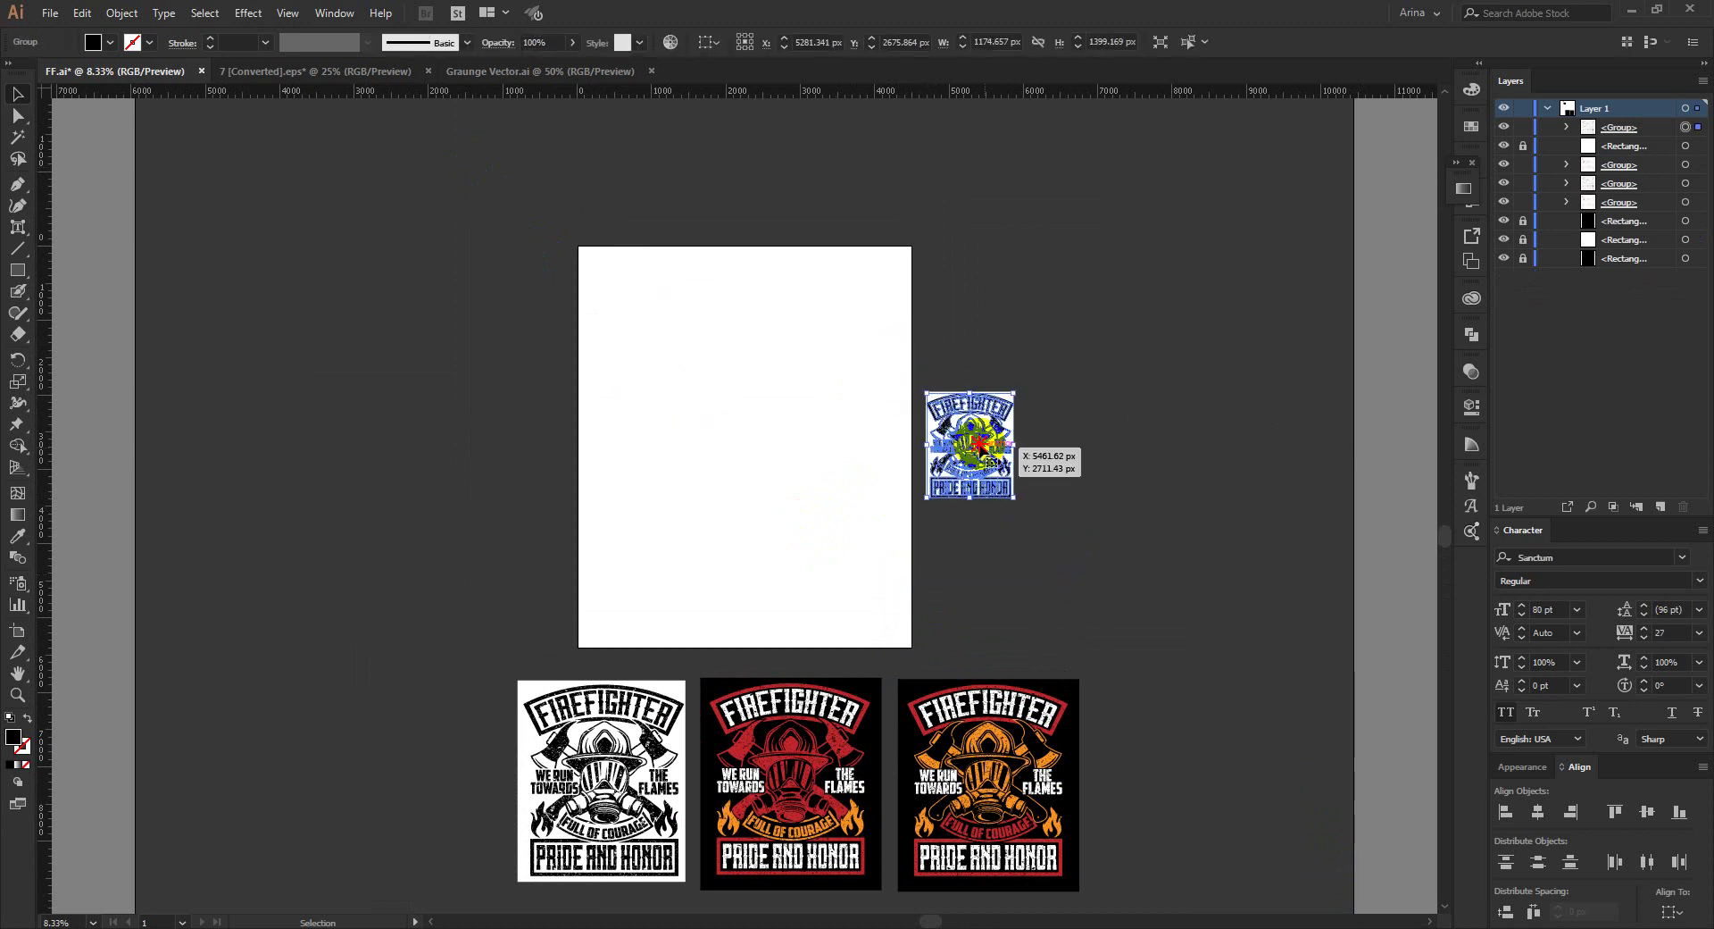
drag(995, 443, 771, 440)
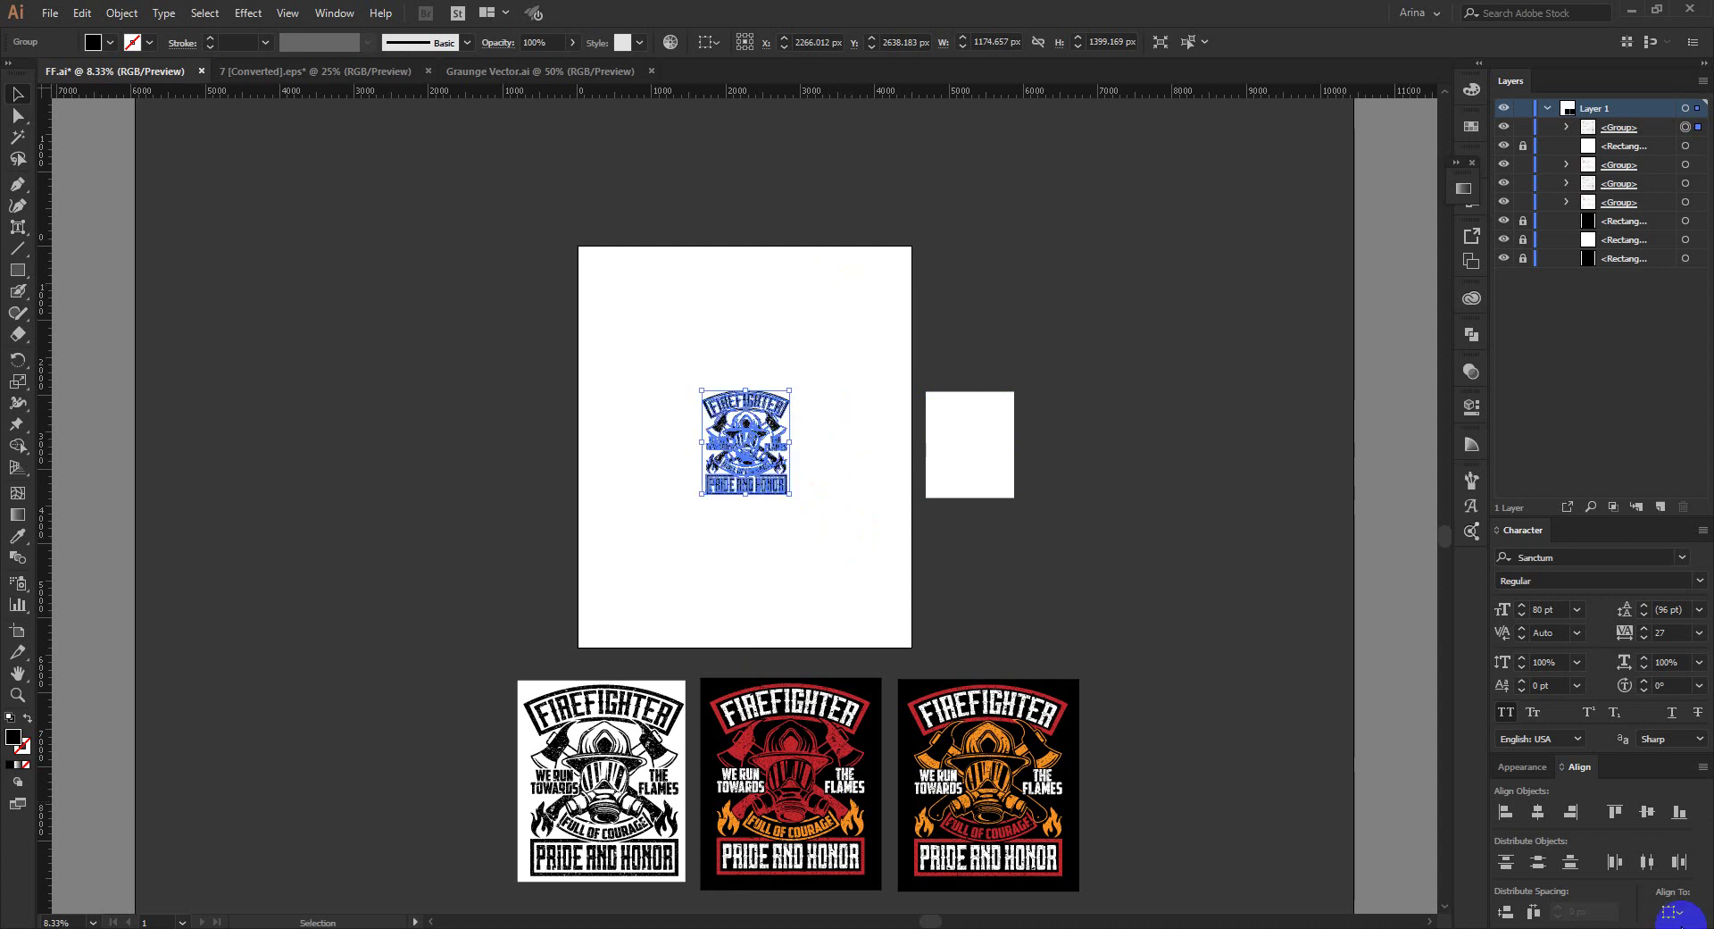
click(1672, 913)
click(1612, 891)
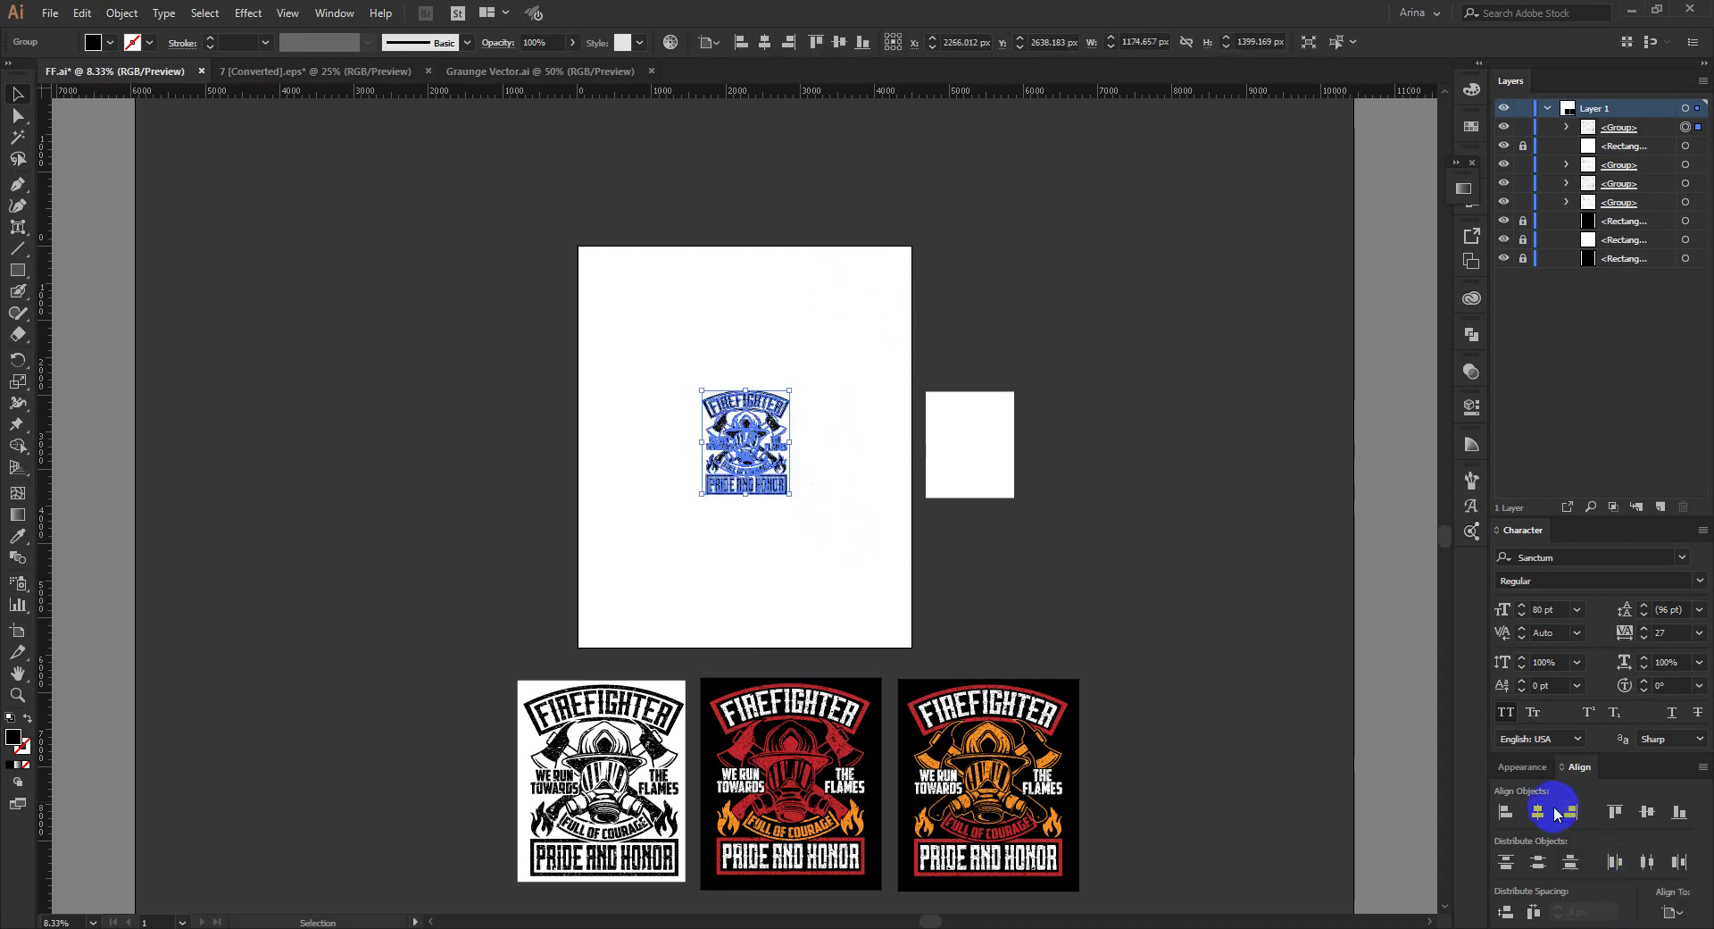
click(1647, 812)
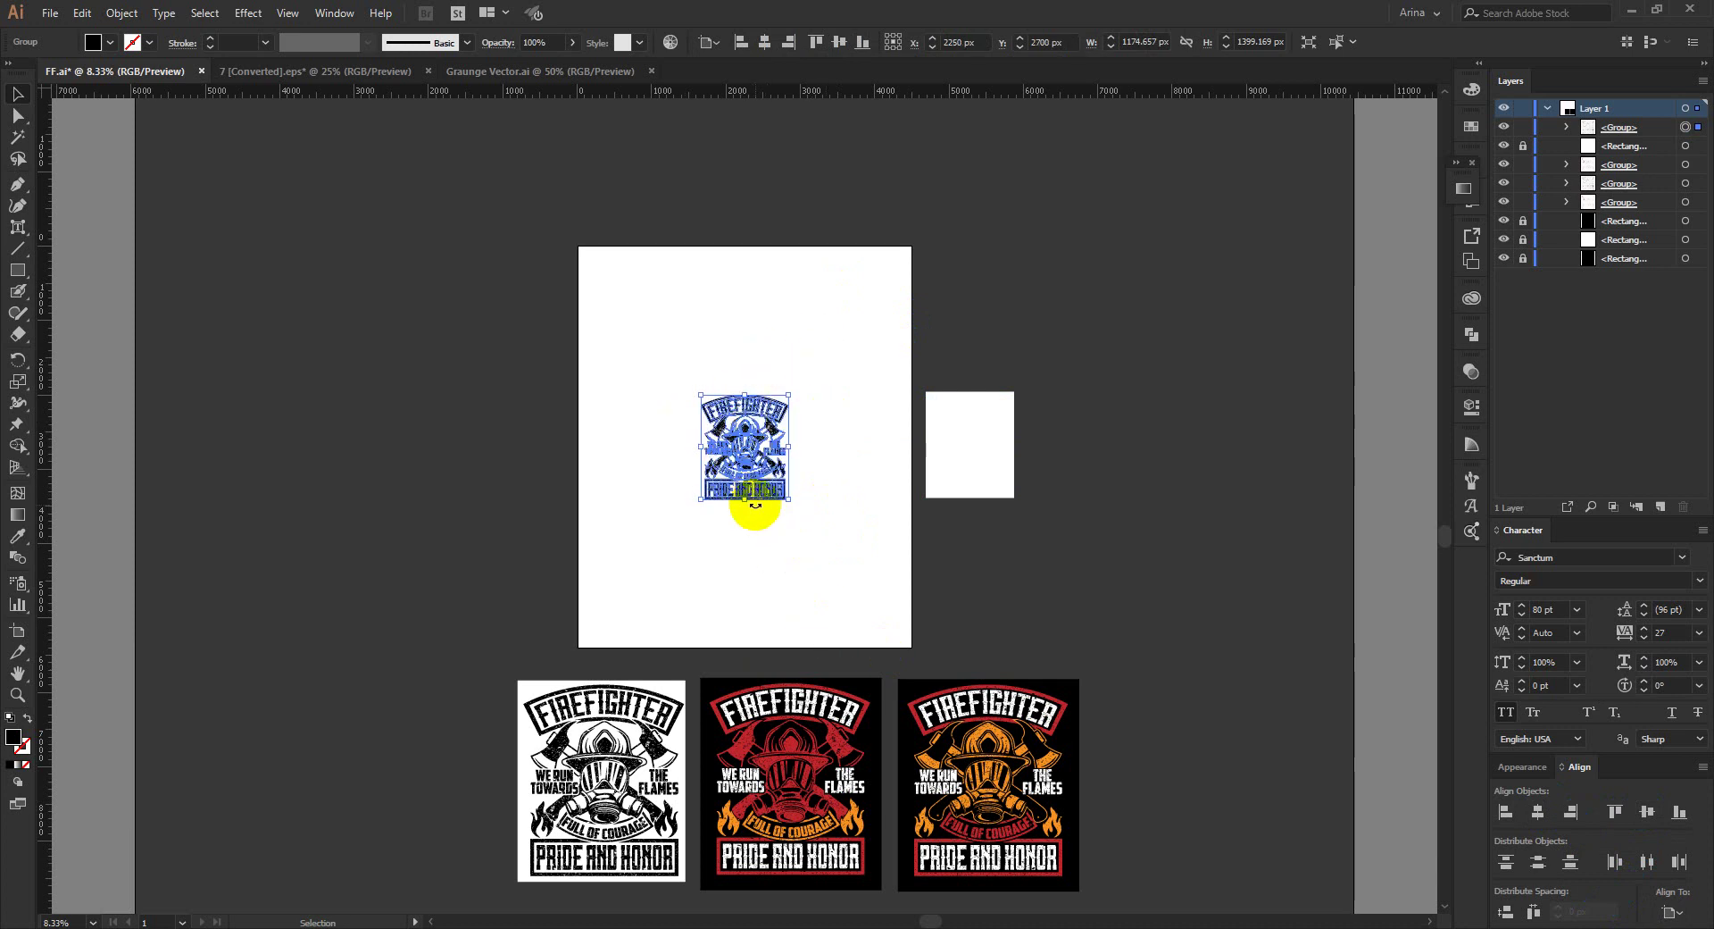
Step: Scale the Firefighter design proportionally from its centre to about 4448 × 5297 px so it fills the artboard
drag(743, 502, 773, 644)
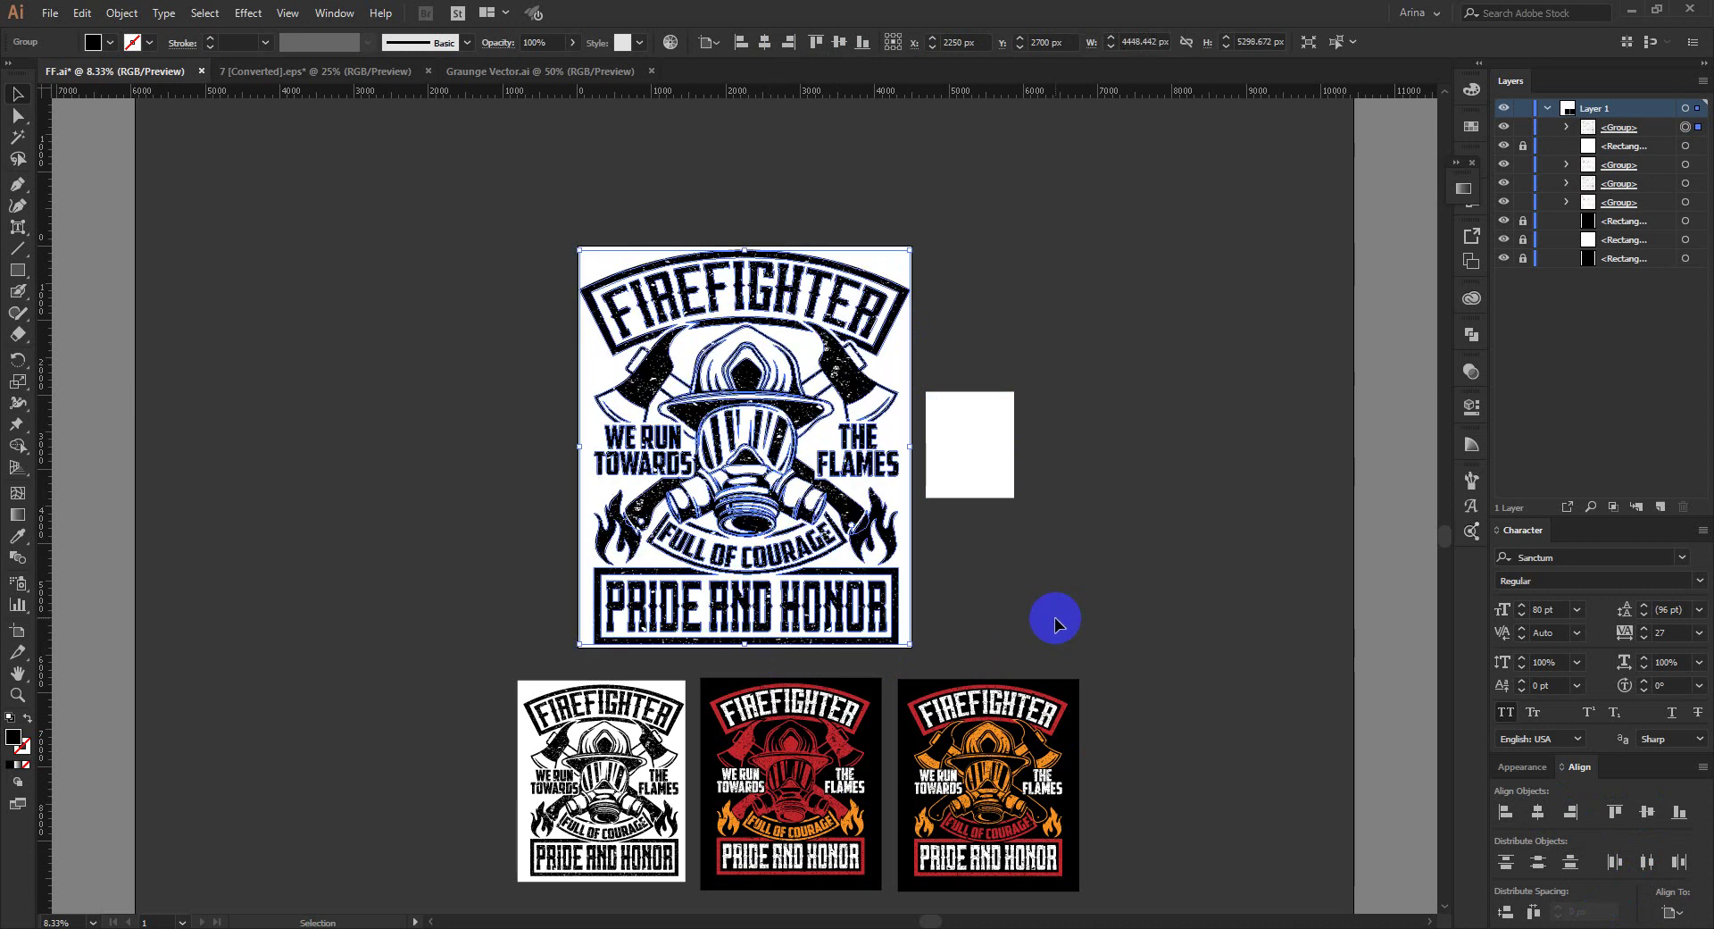
click(993, 603)
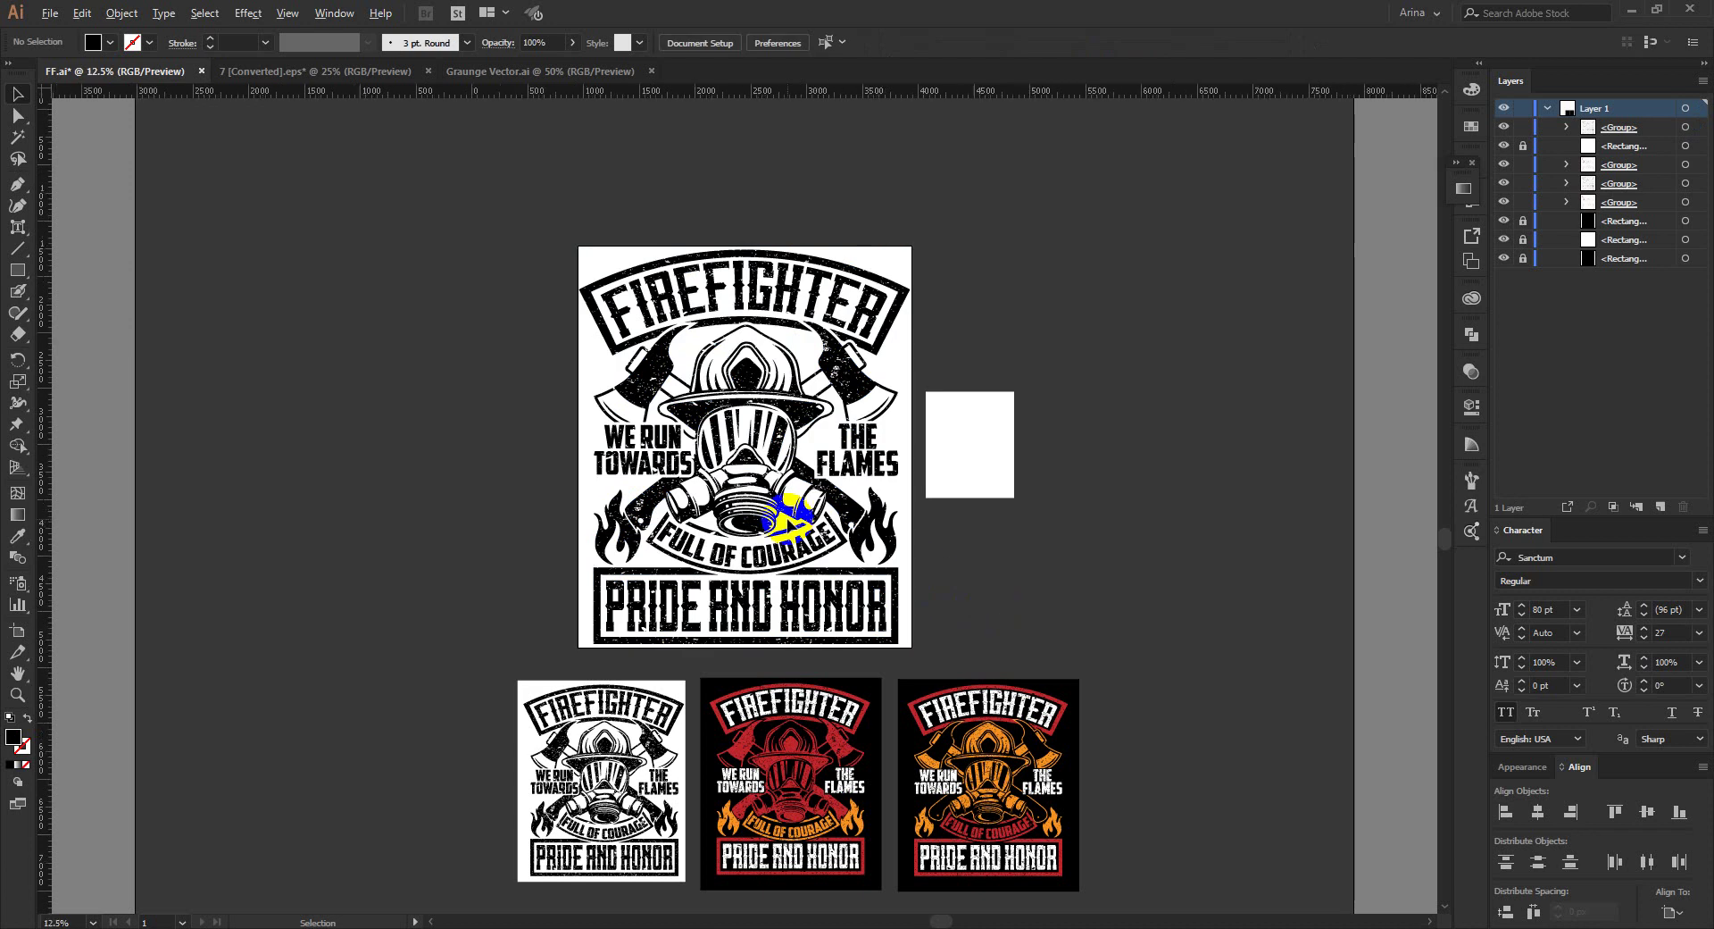
key(ctrl+plus)
scroll(1106, 607, up, 1)
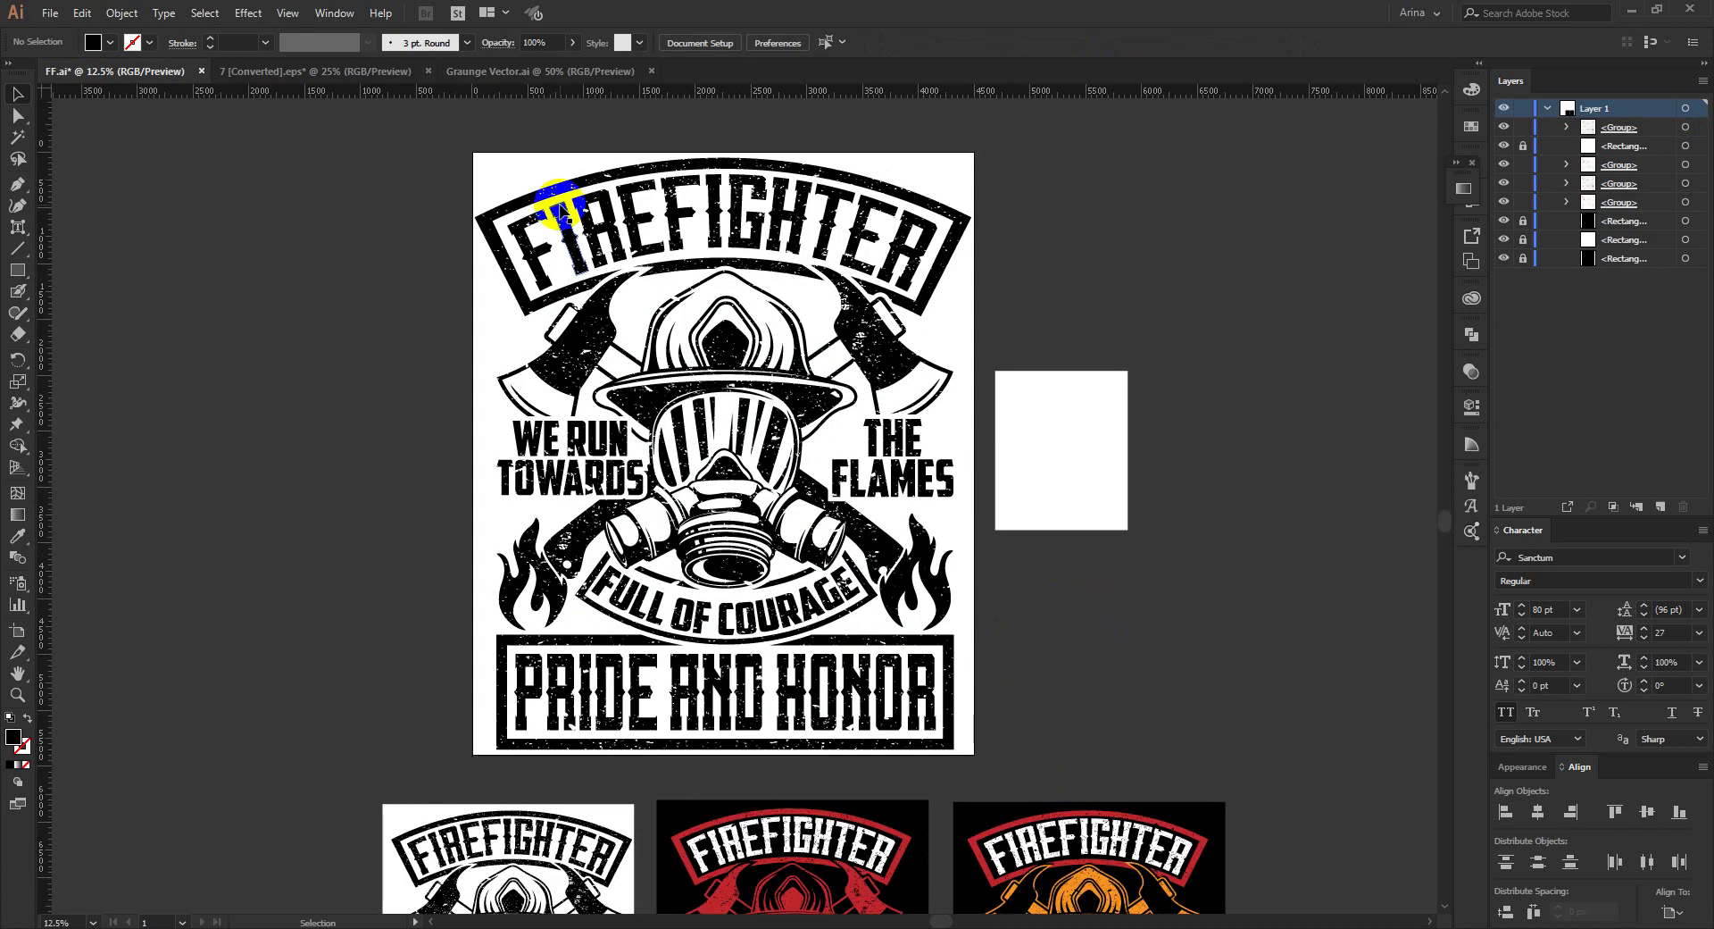
Step: Examine how the outer edges of the enlarged Firefighter design, from arched title to bottom banner, fit within the artboard's borders
click(978, 732)
drag(978, 732, 498, 616)
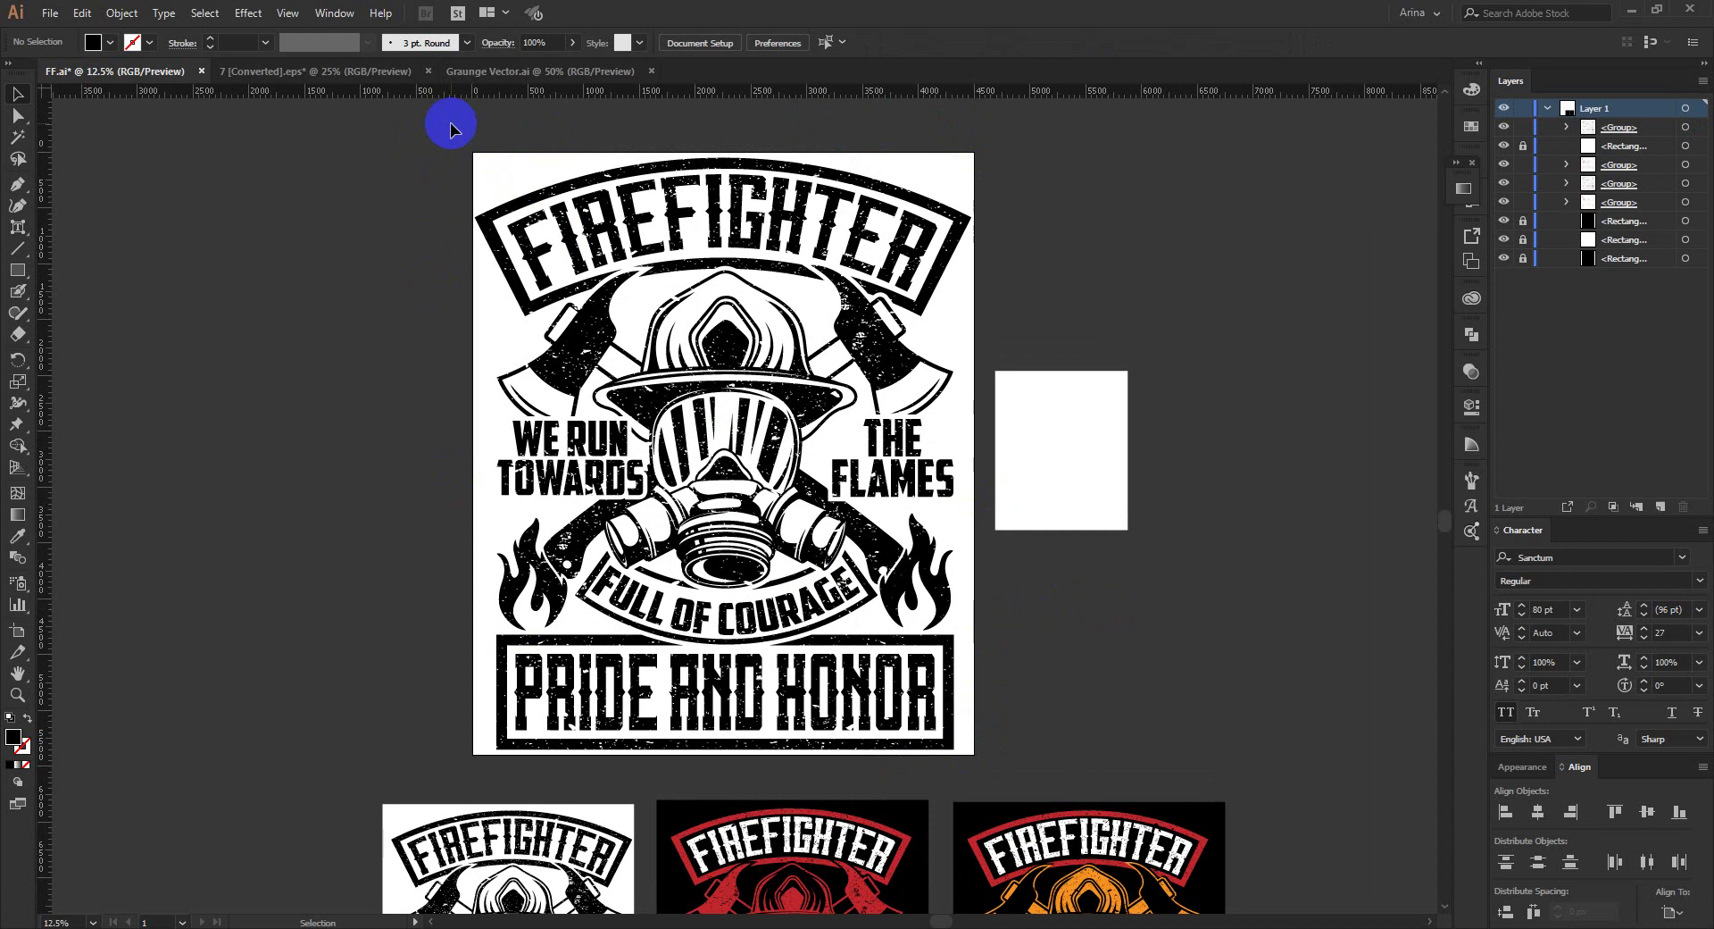
drag(451, 126, 989, 775)
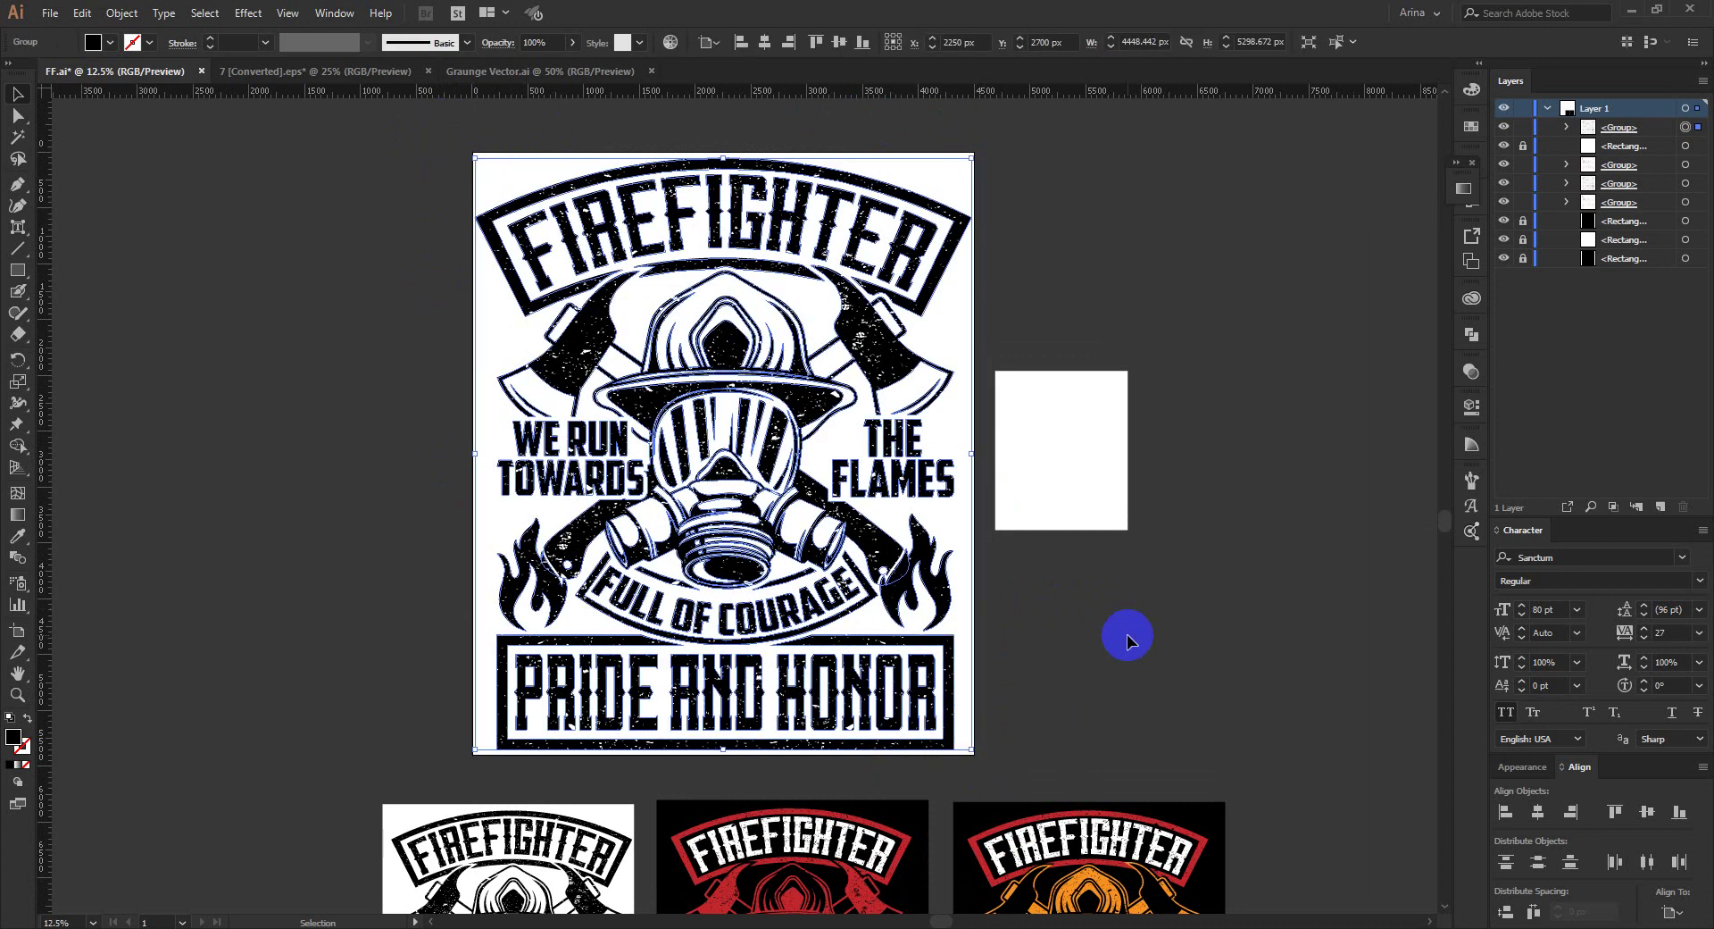
click(1127, 634)
drag(442, 136, 1000, 768)
click(903, 168)
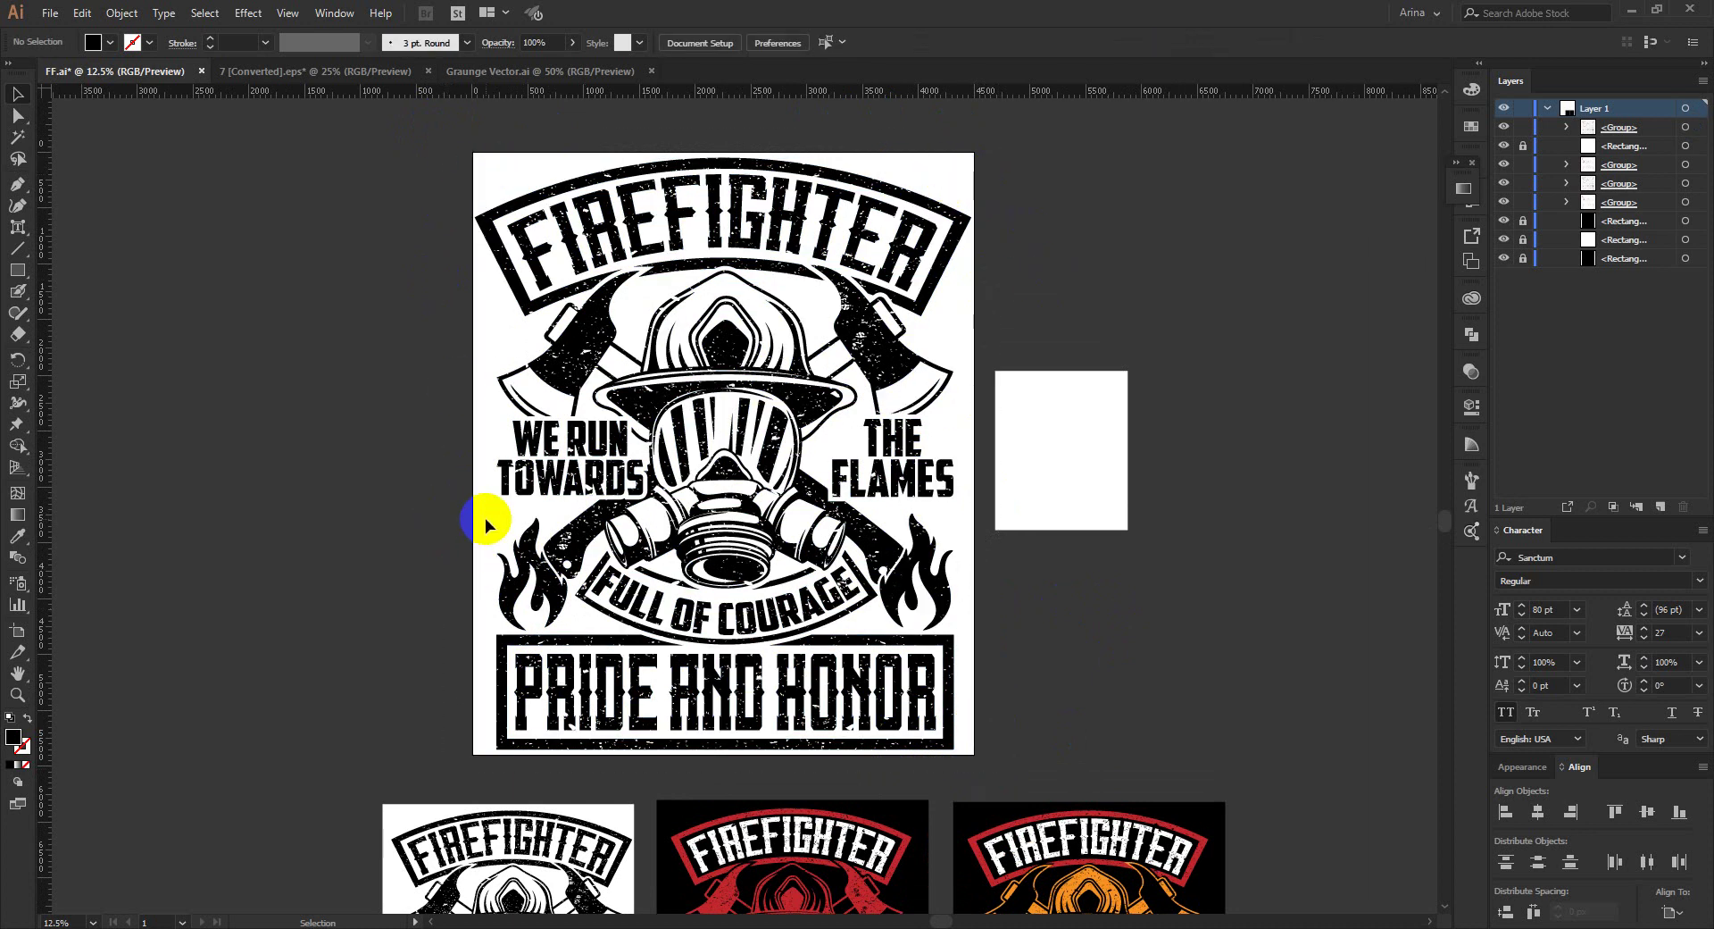
drag(485, 522, 490, 727)
click(889, 754)
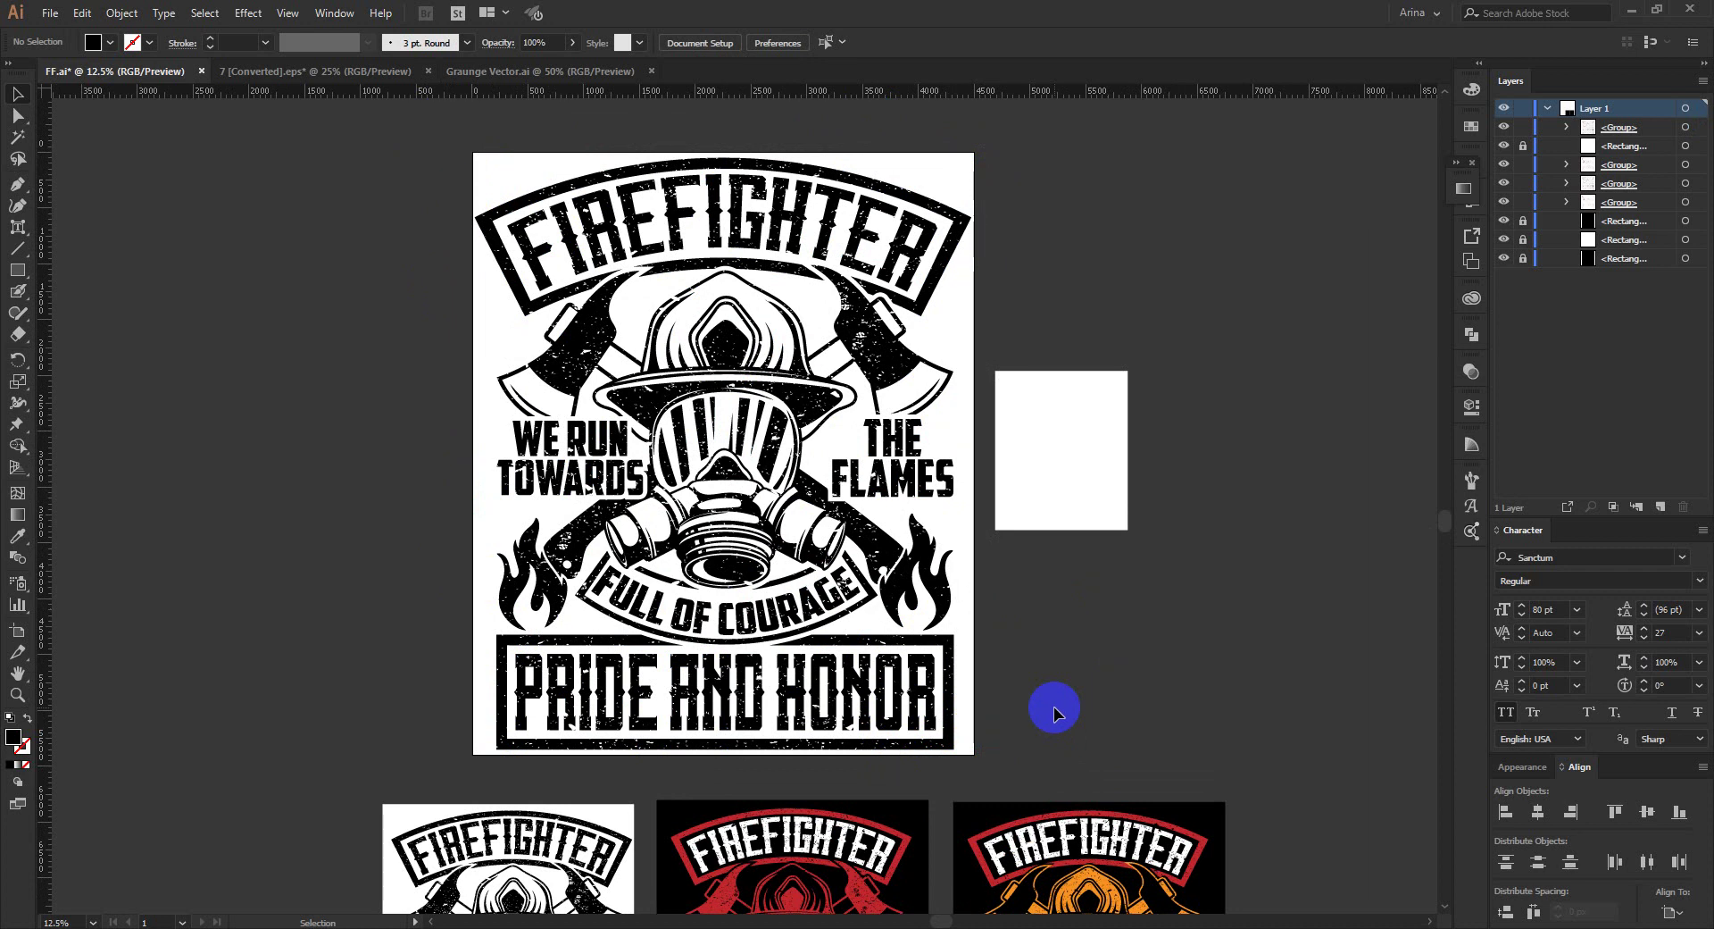
drag(987, 699, 966, 688)
click(969, 201)
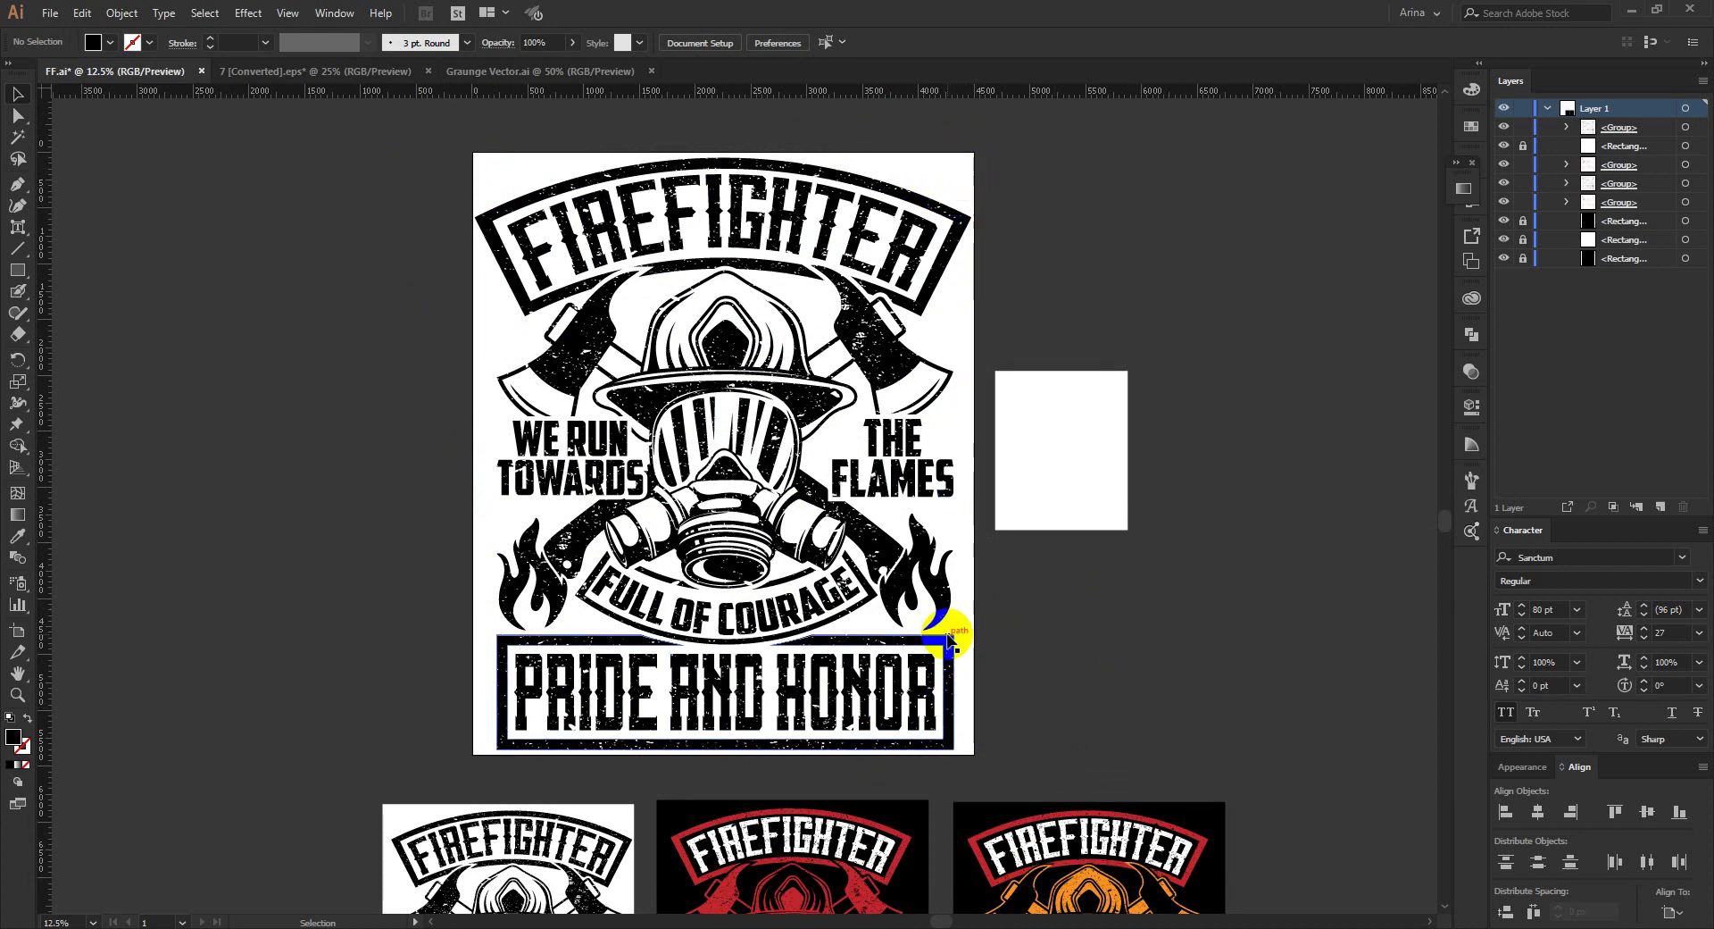
click(911, 701)
click(1040, 679)
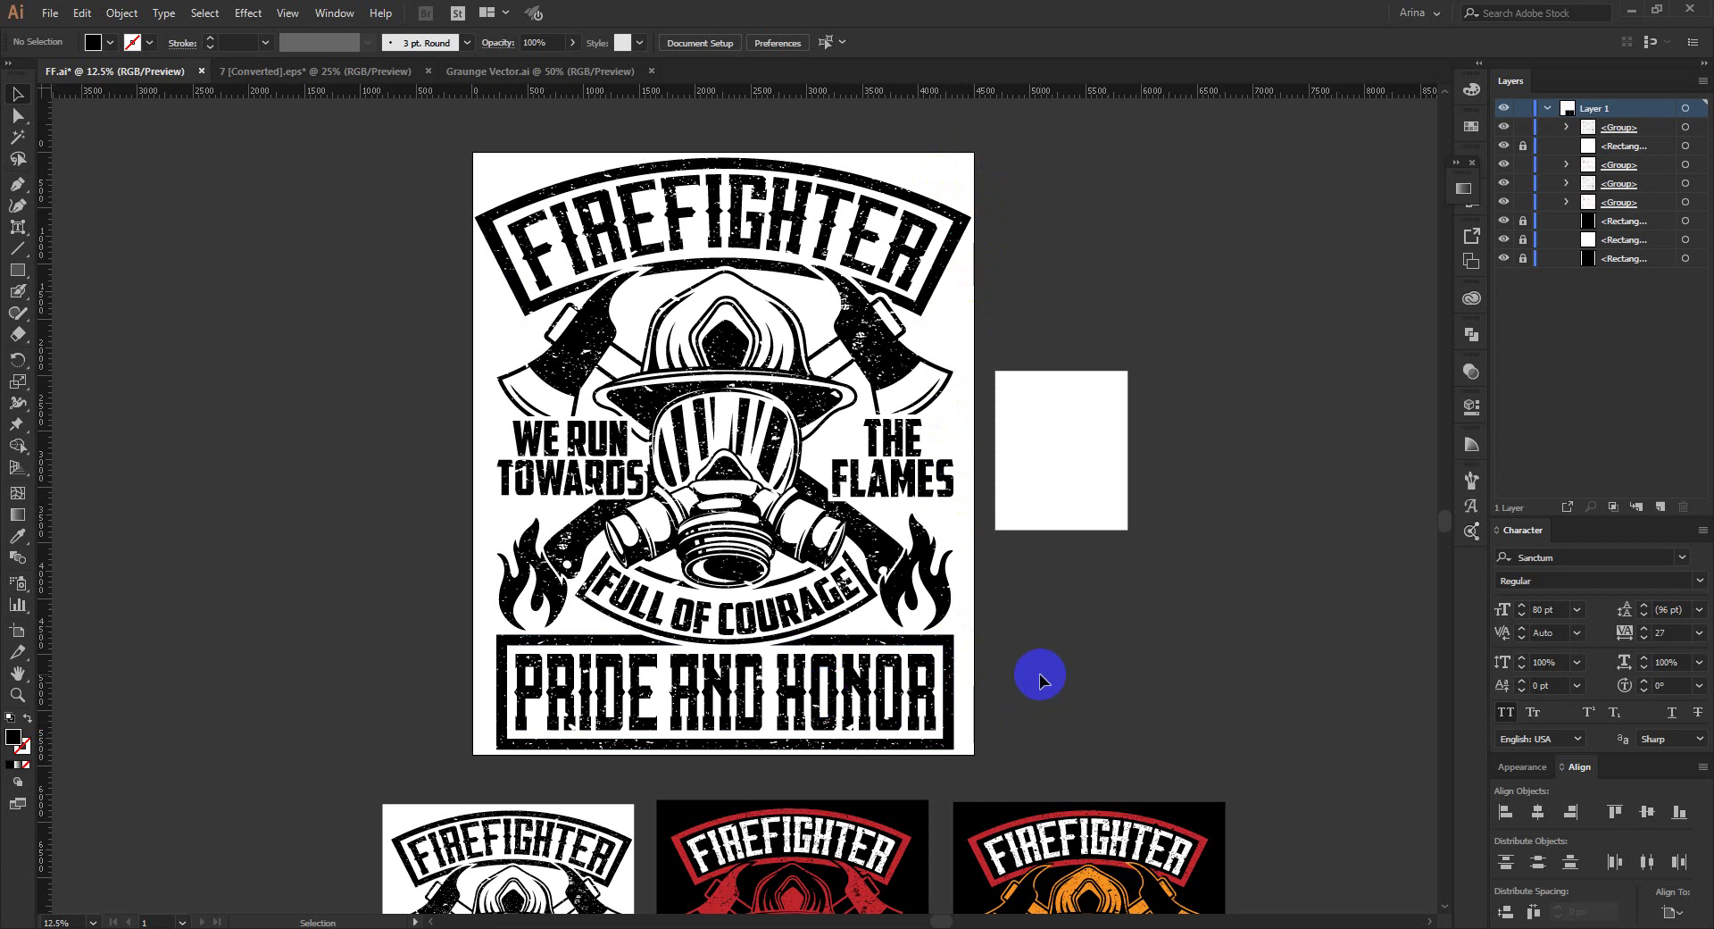
Step: Review the enlarged Firefighter design as one grouped composition, checking its overall bounds and central helmet
drag(446, 134, 968, 765)
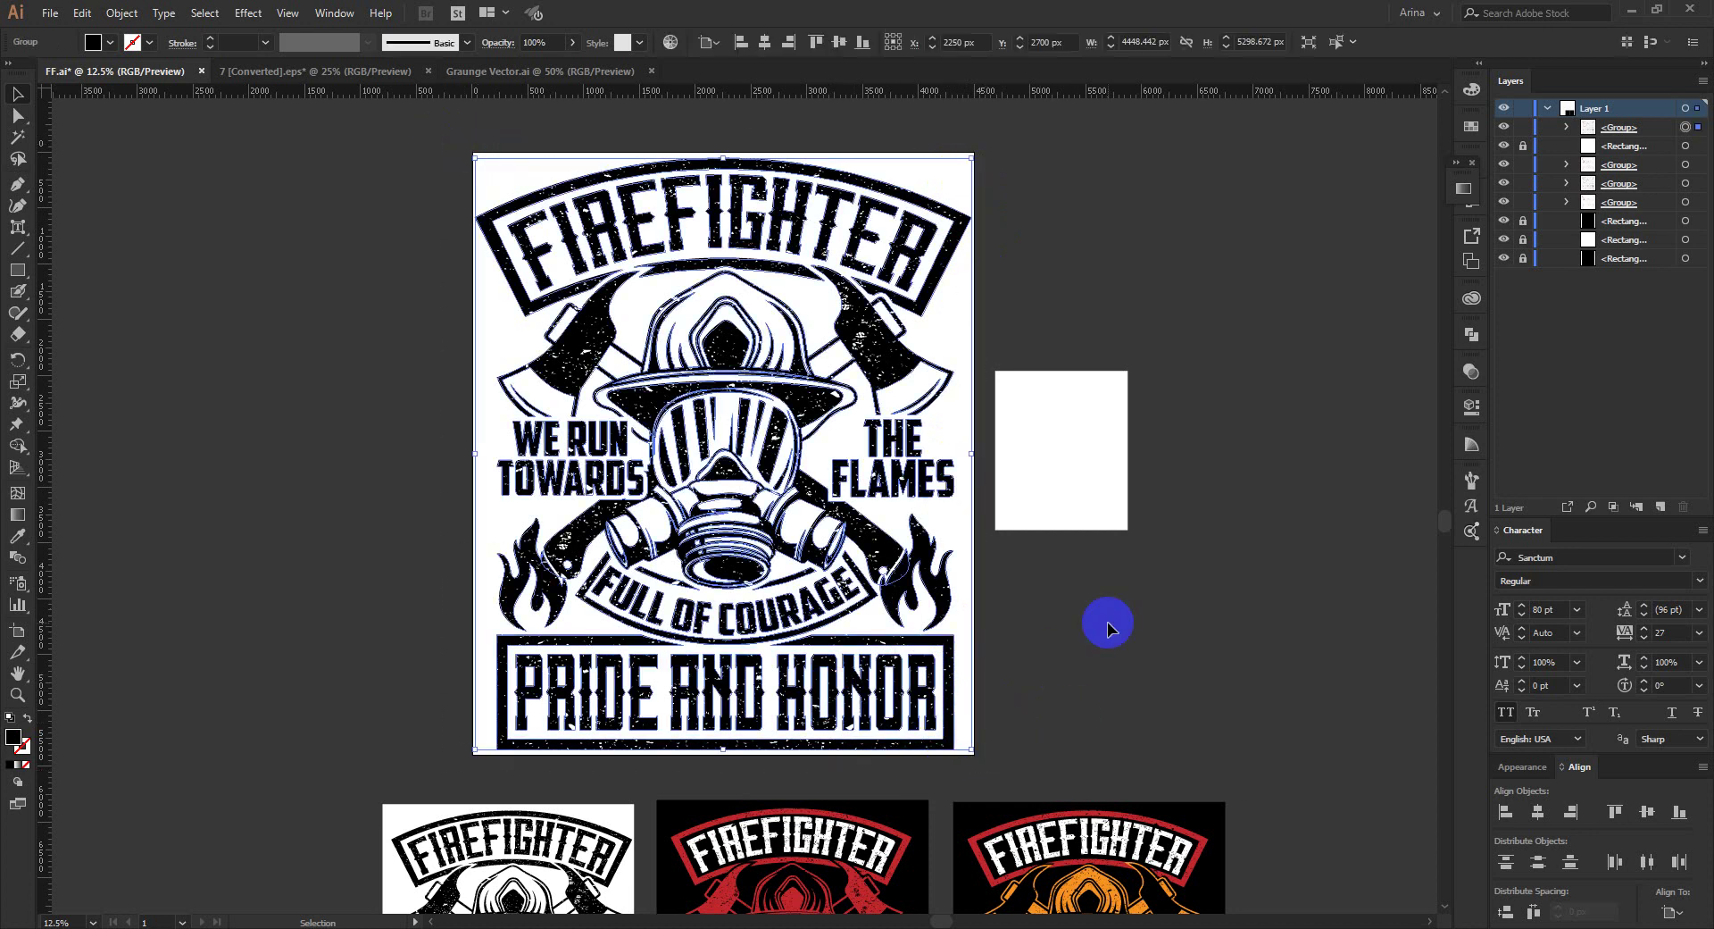
click(1107, 621)
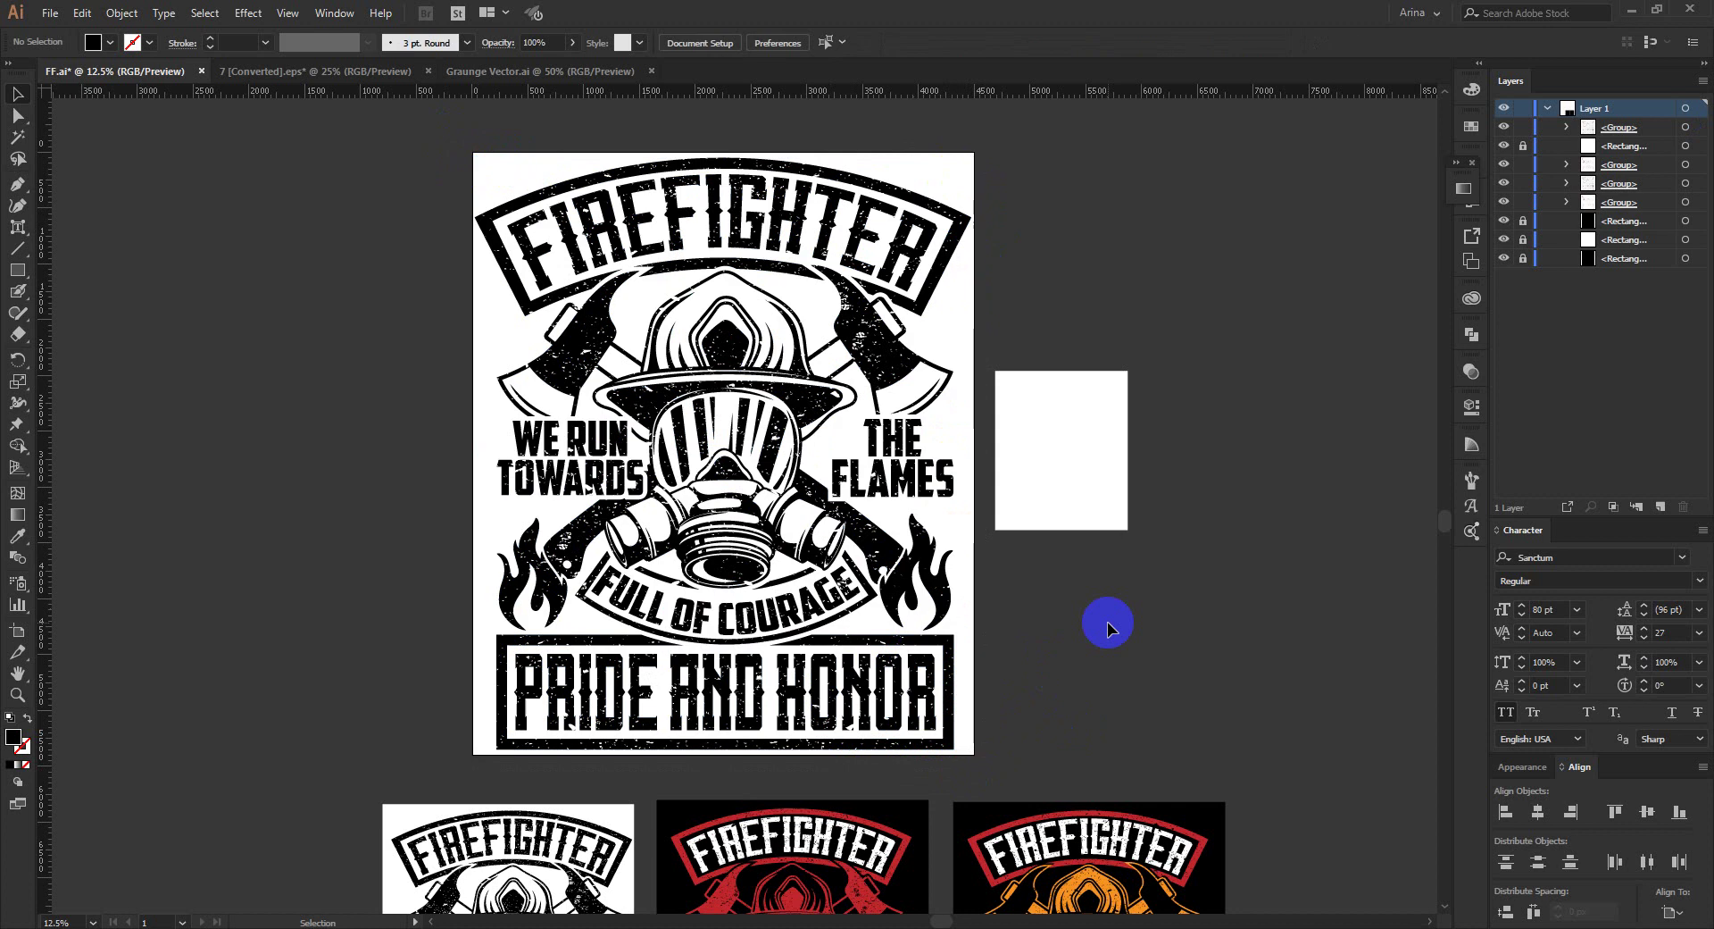
click(757, 433)
click(413, 302)
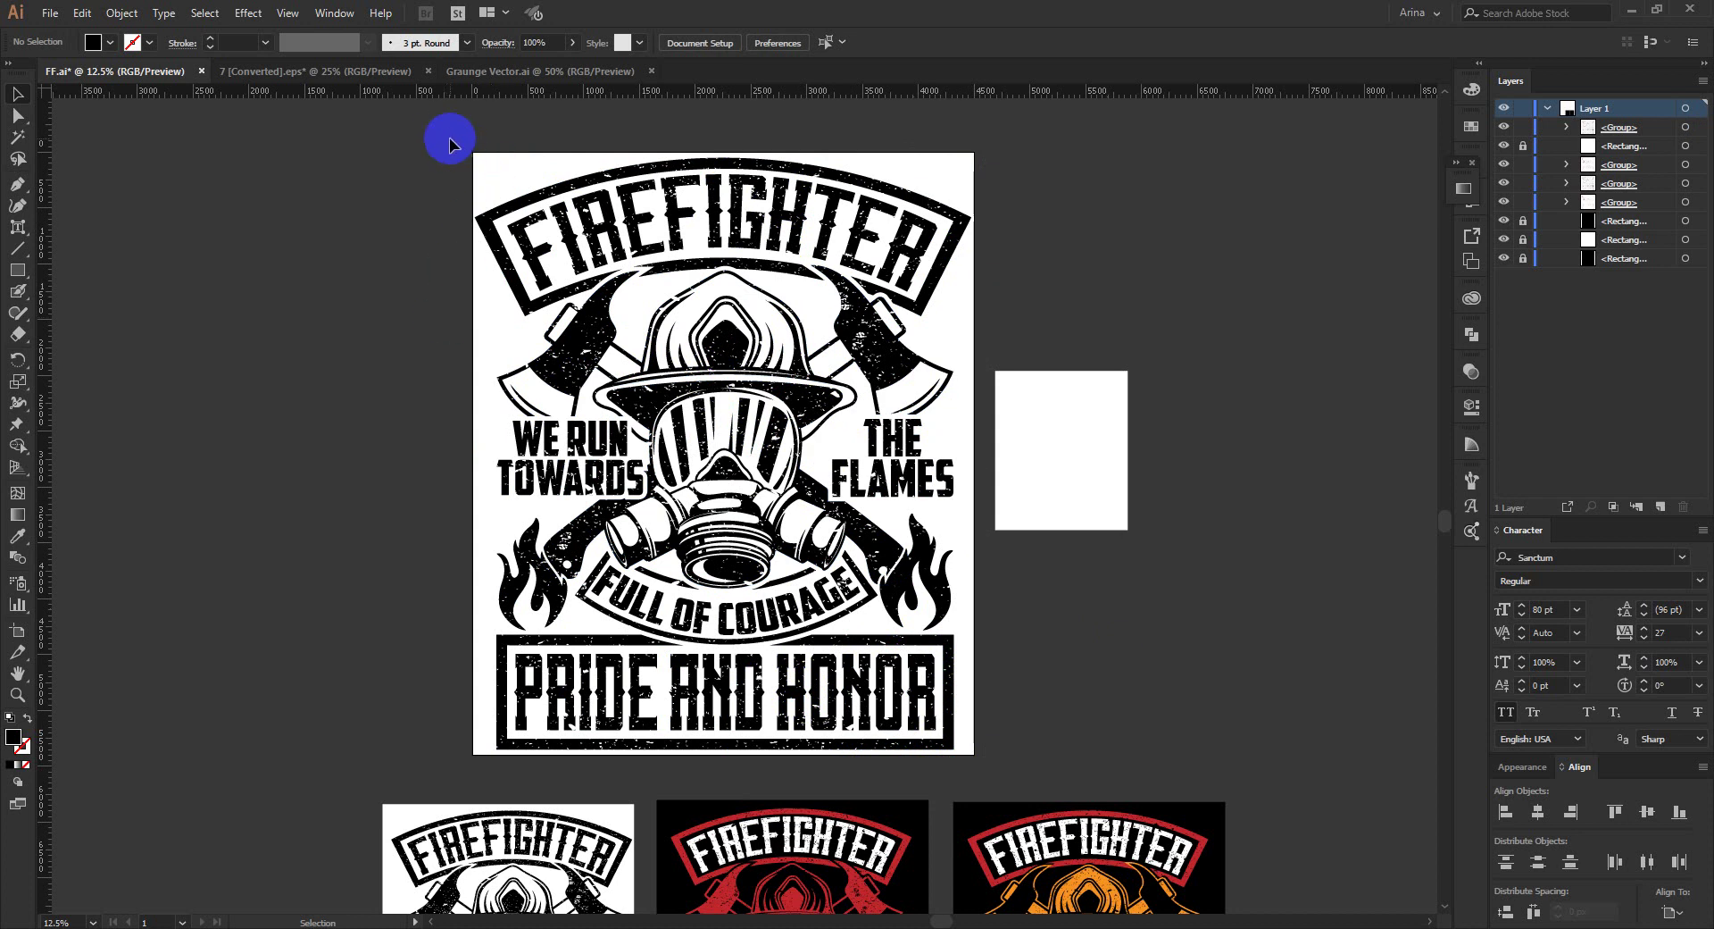
drag(447, 134, 989, 775)
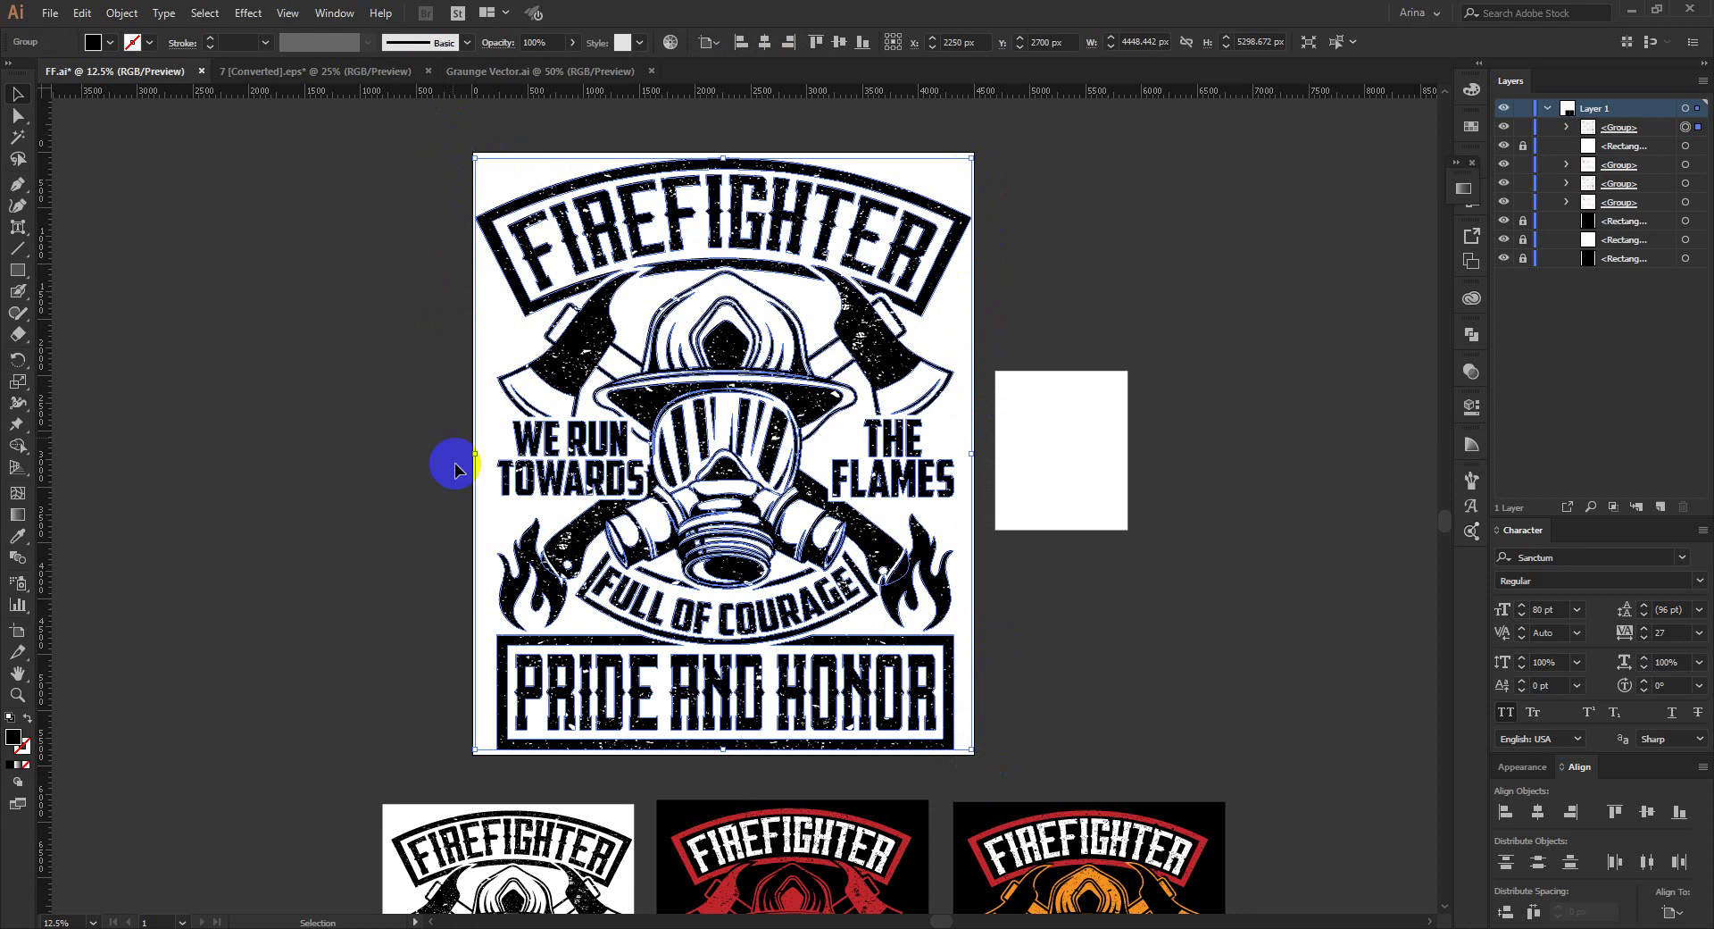
click(366, 576)
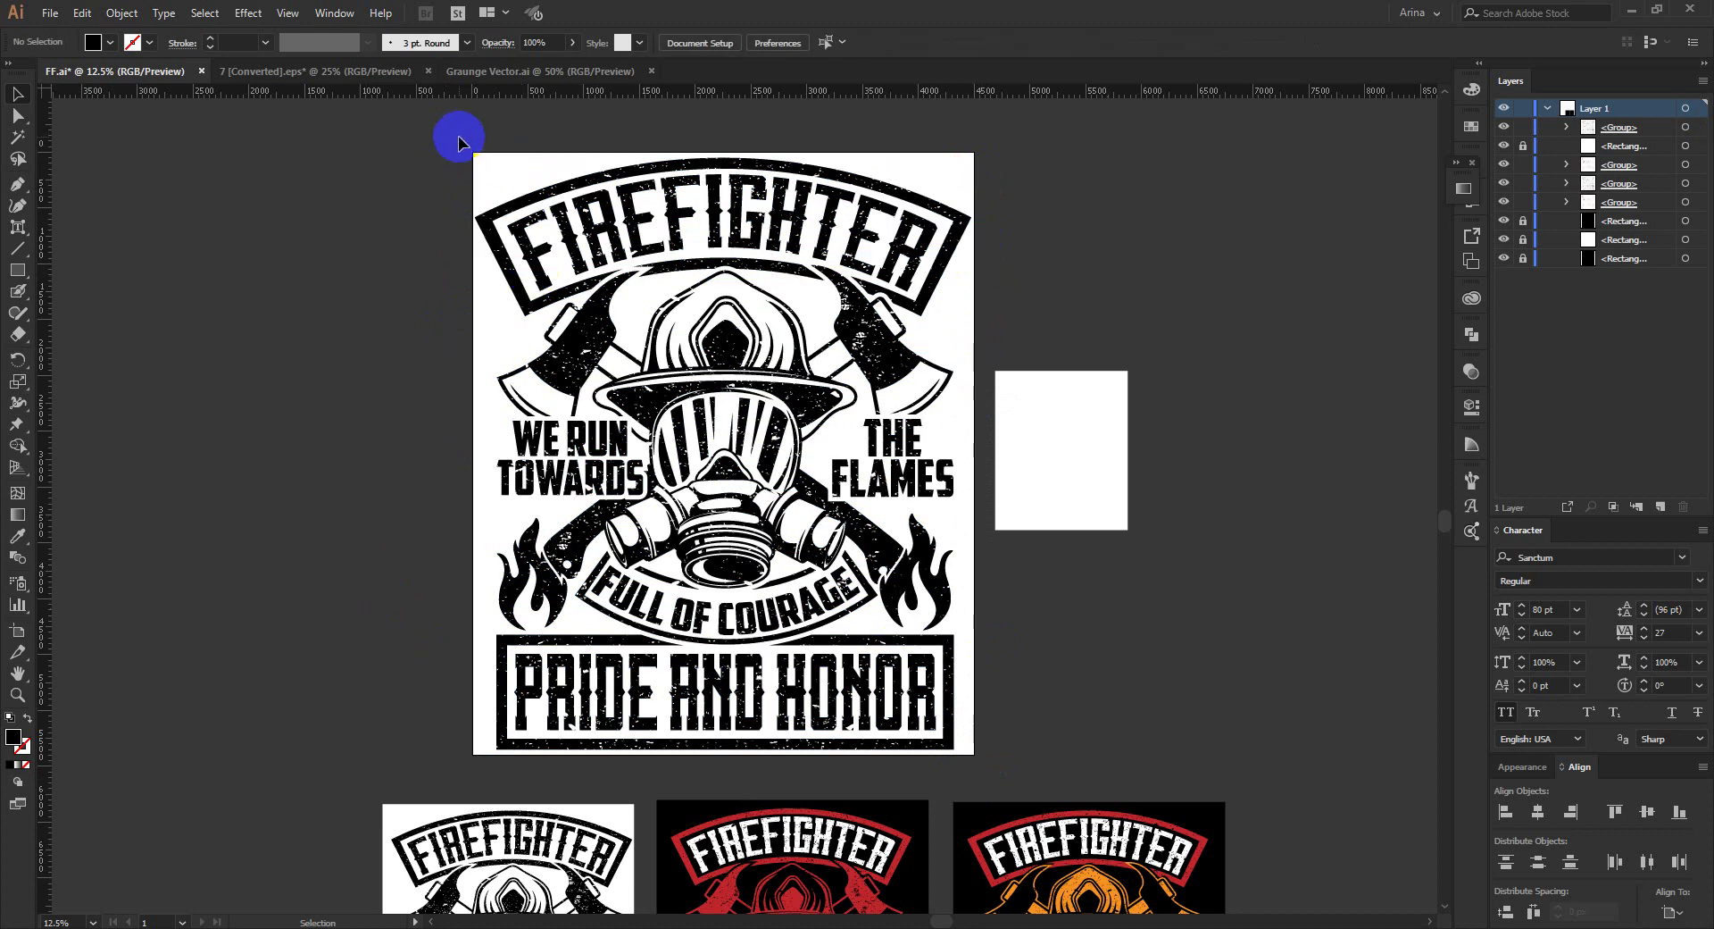
drag(459, 138, 1001, 783)
click(1071, 746)
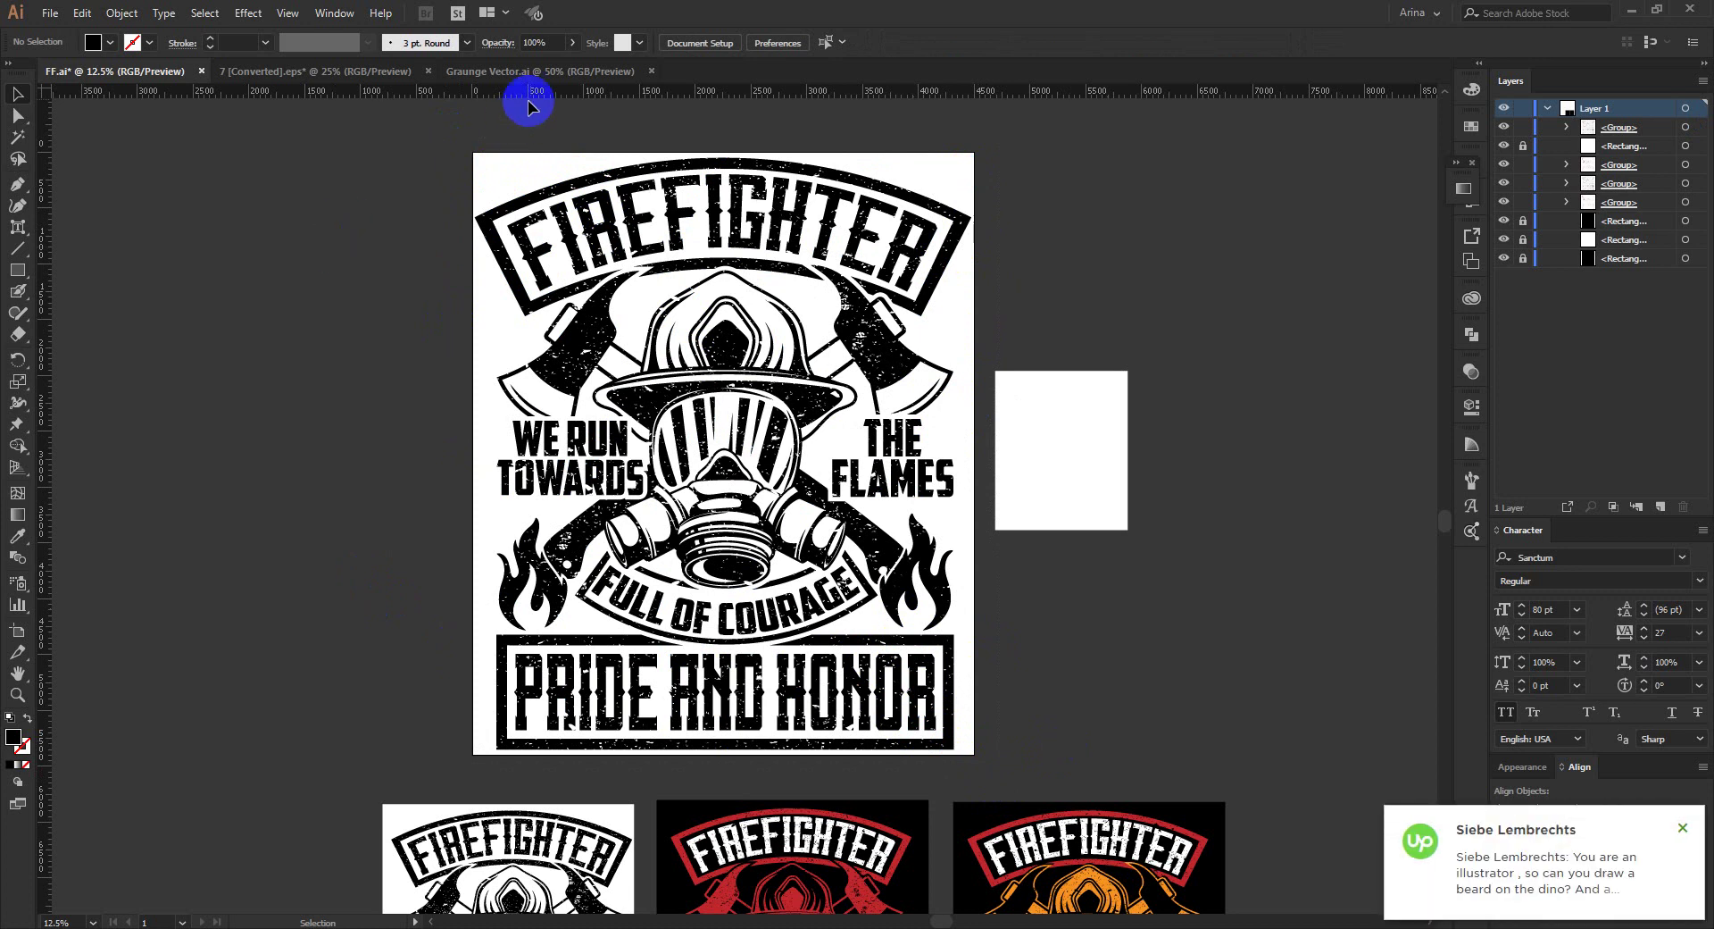
Step: Look at the source helmets in 7 [Converted].eps, then return to FF.ai and compare the enlarged design with the three finished versions
click(340, 72)
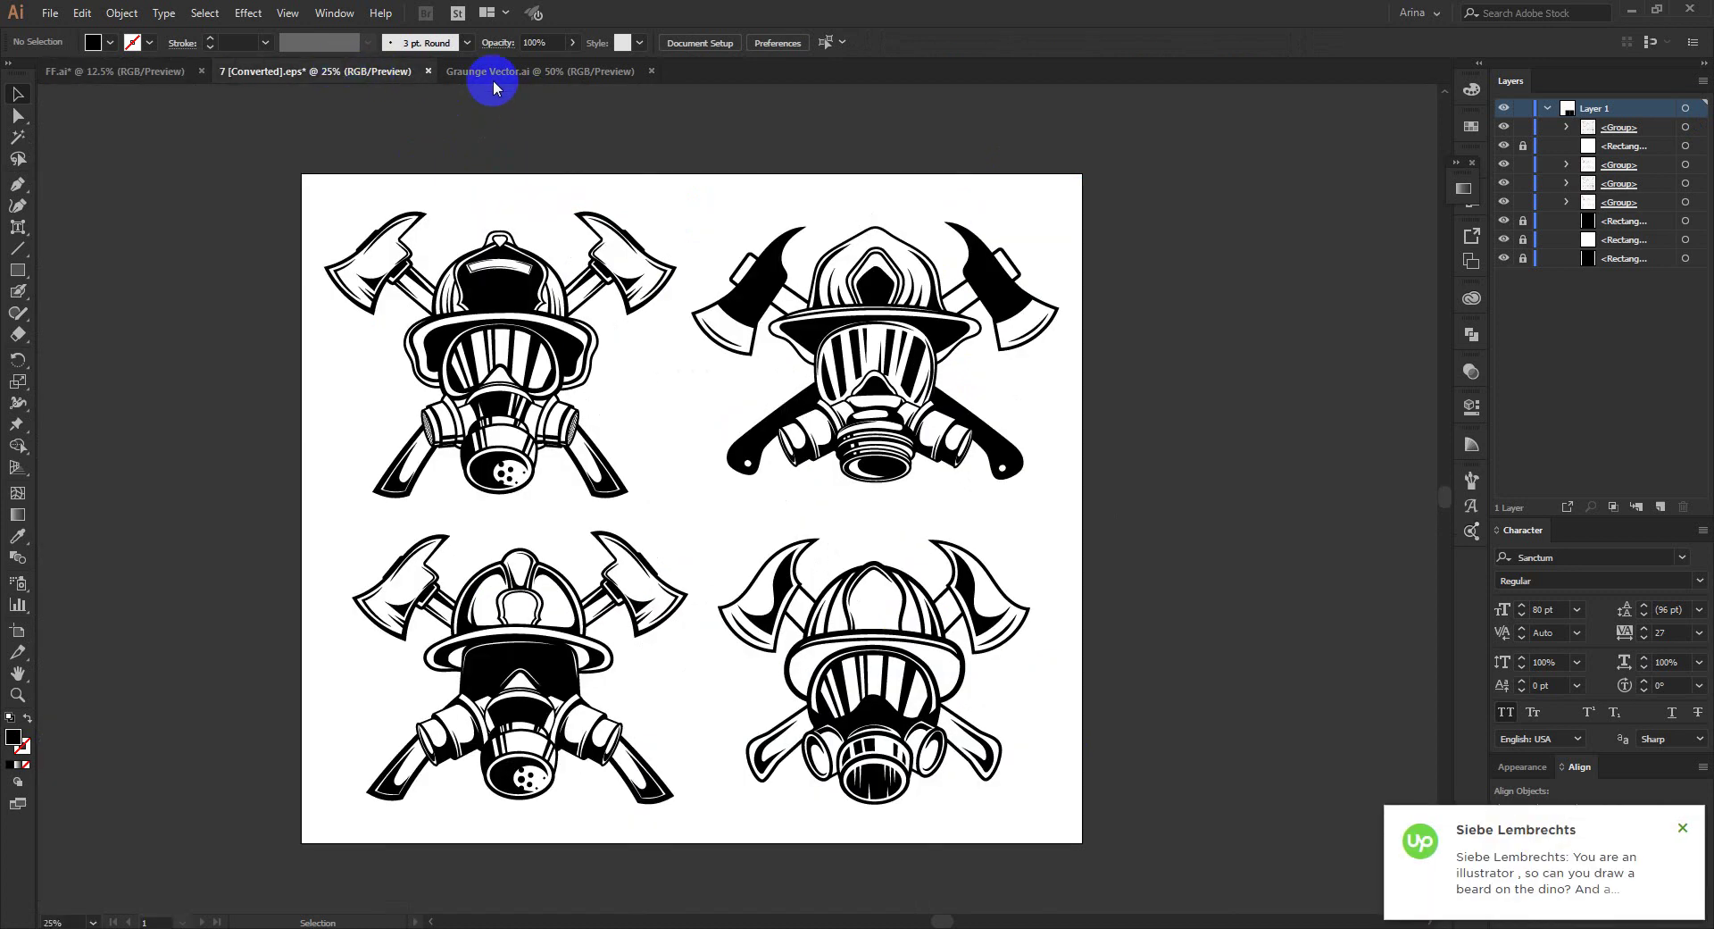
click(125, 71)
click(701, 439)
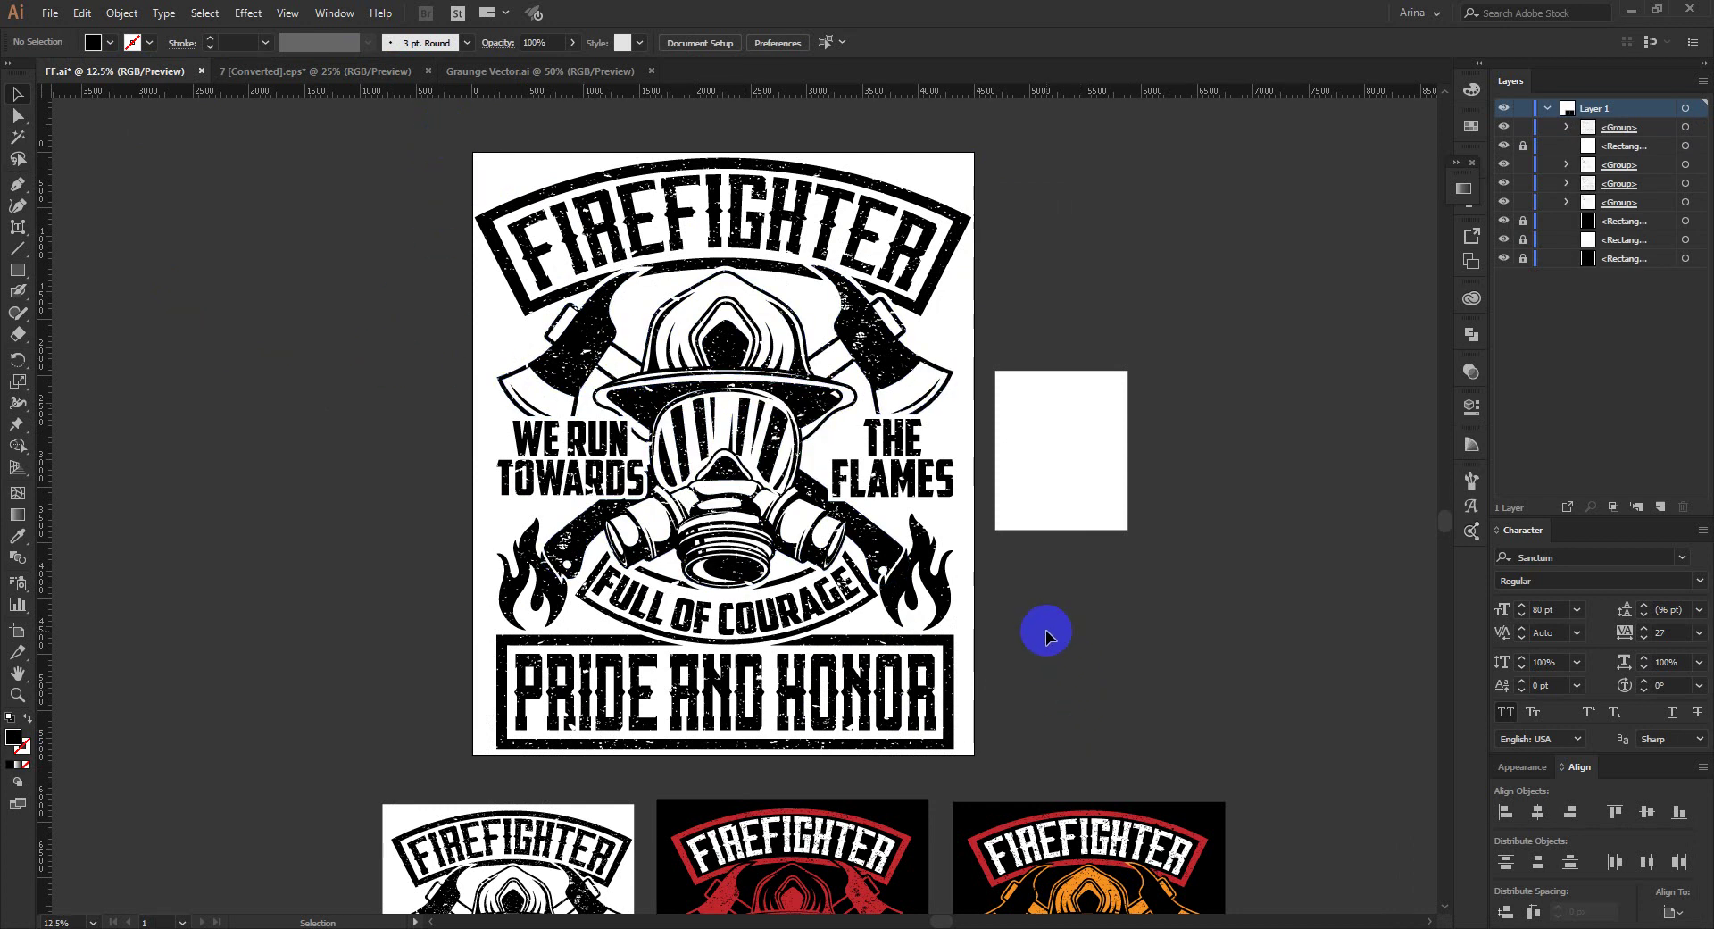
scroll(1046, 636, up, 1)
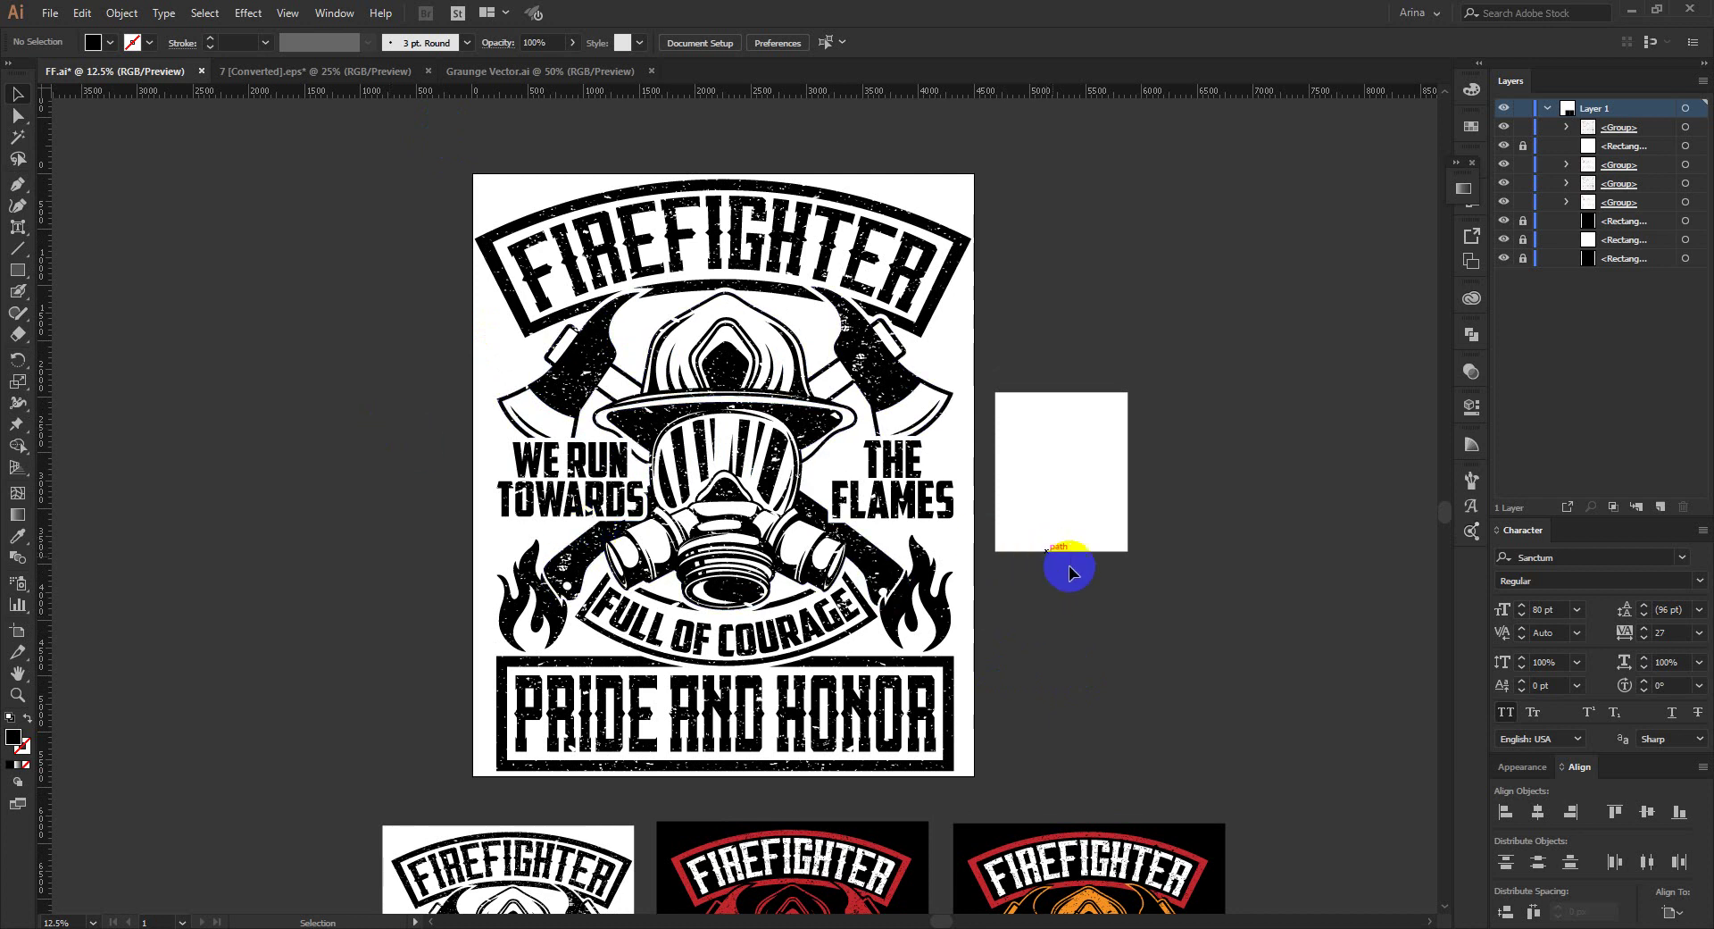
scroll(616, 500, down, 1)
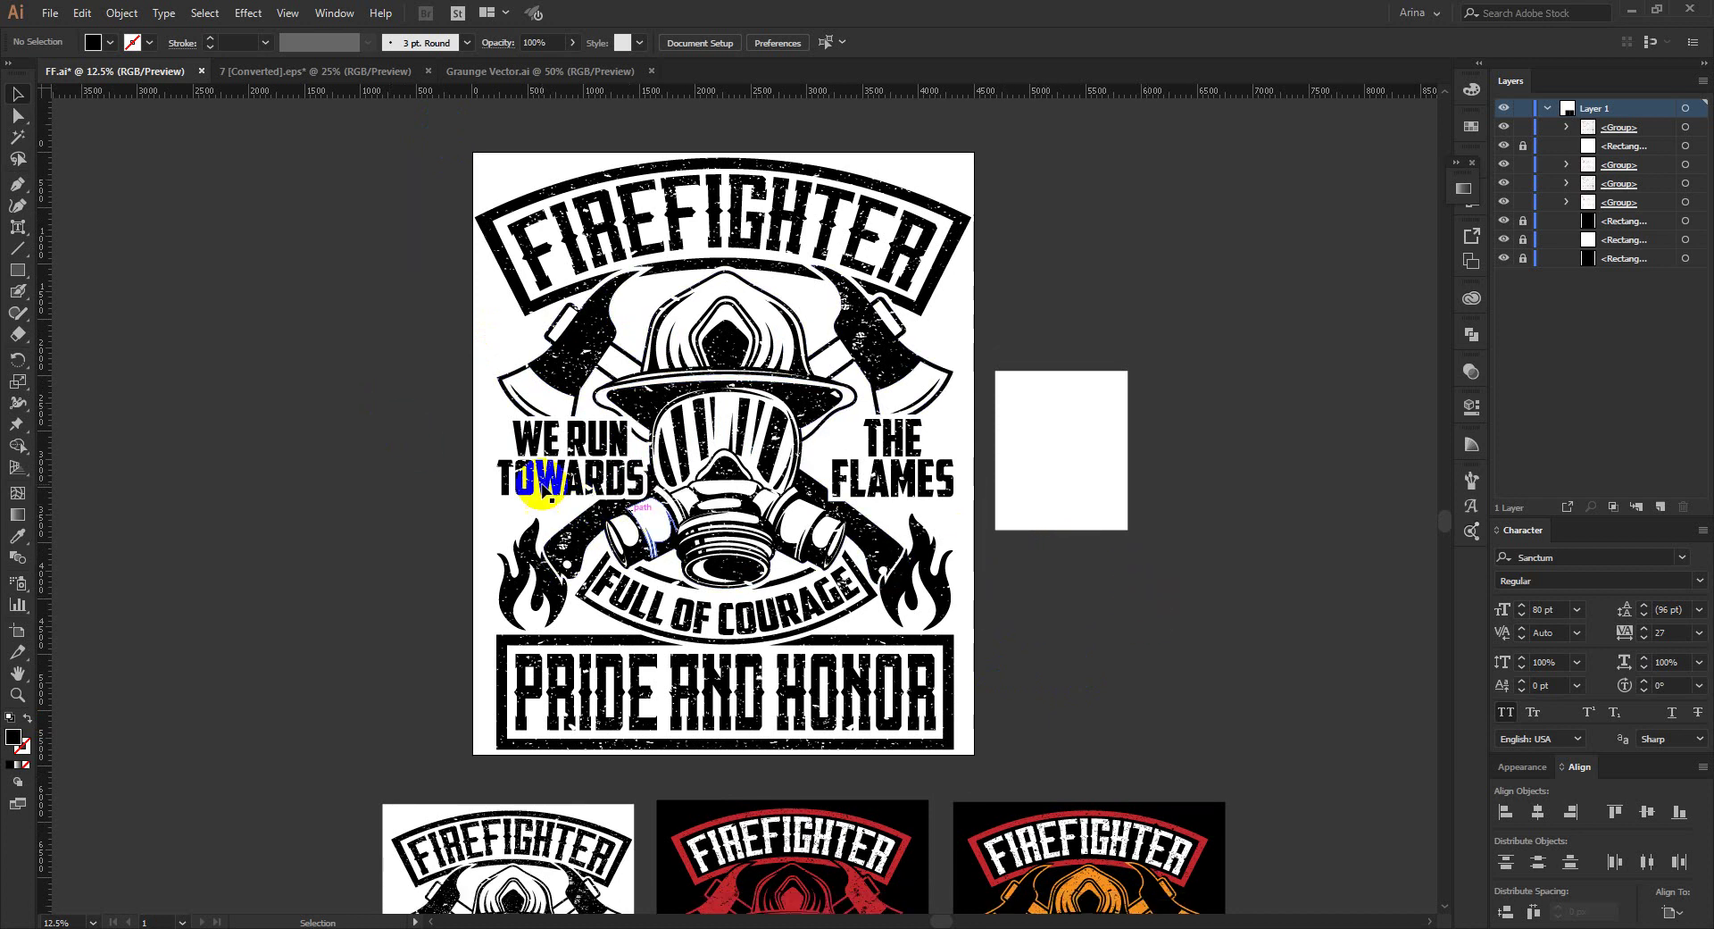
scroll(410, 433, down, 1)
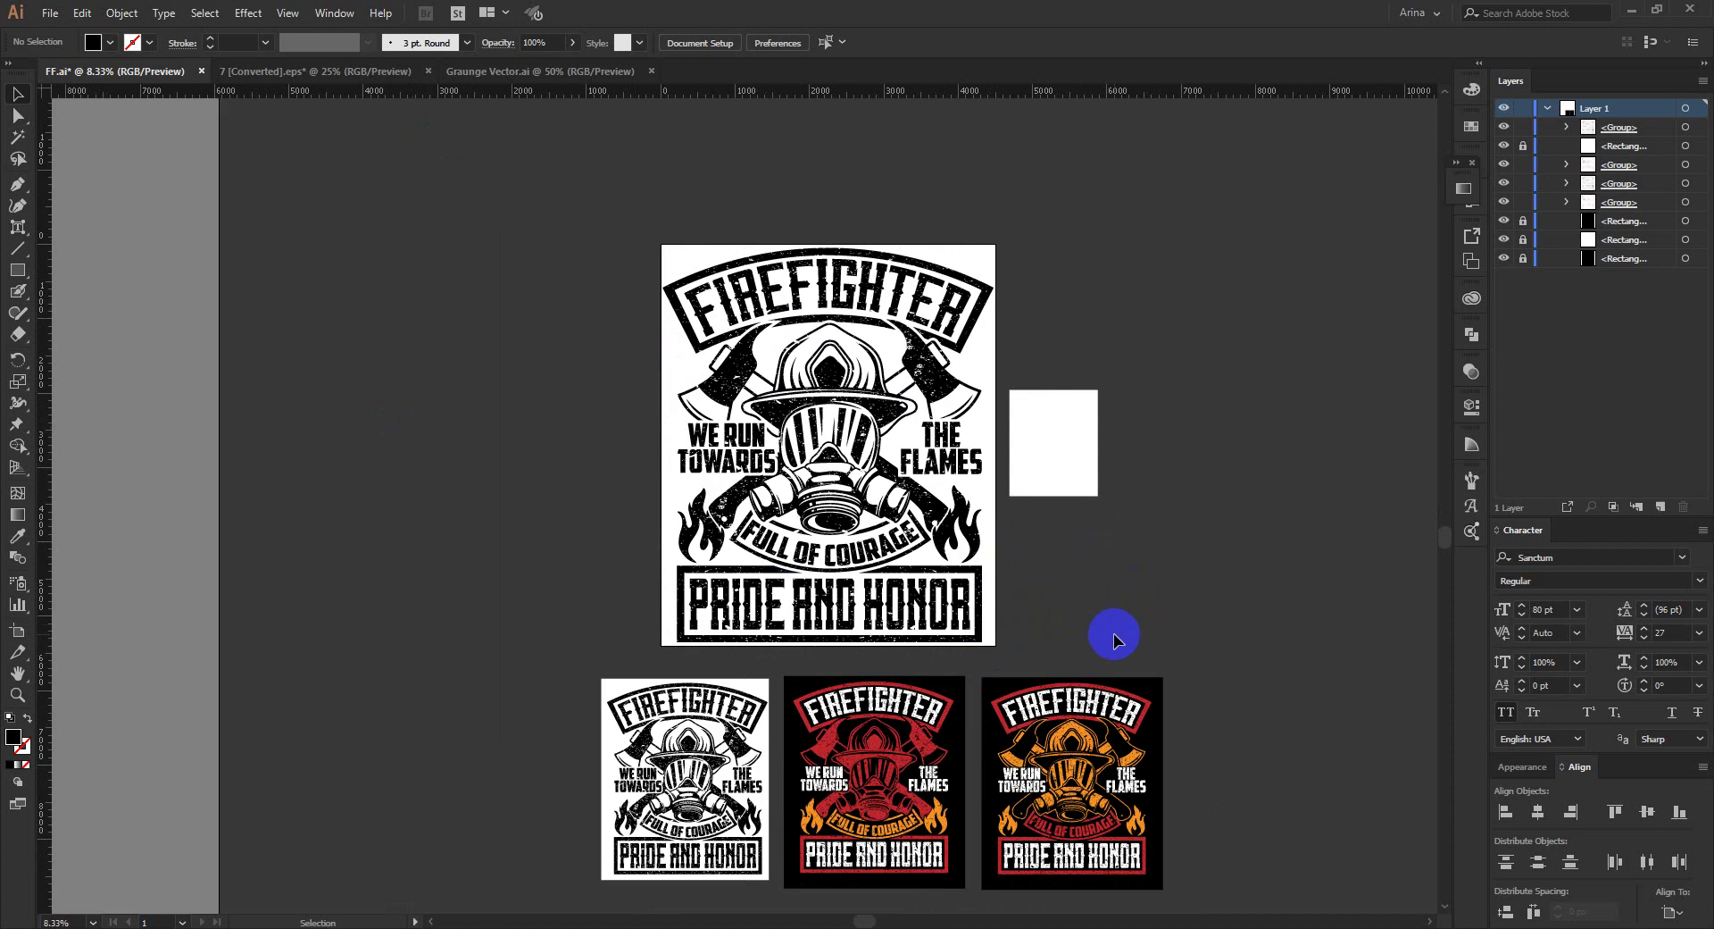
scroll(1050, 561, up, 1)
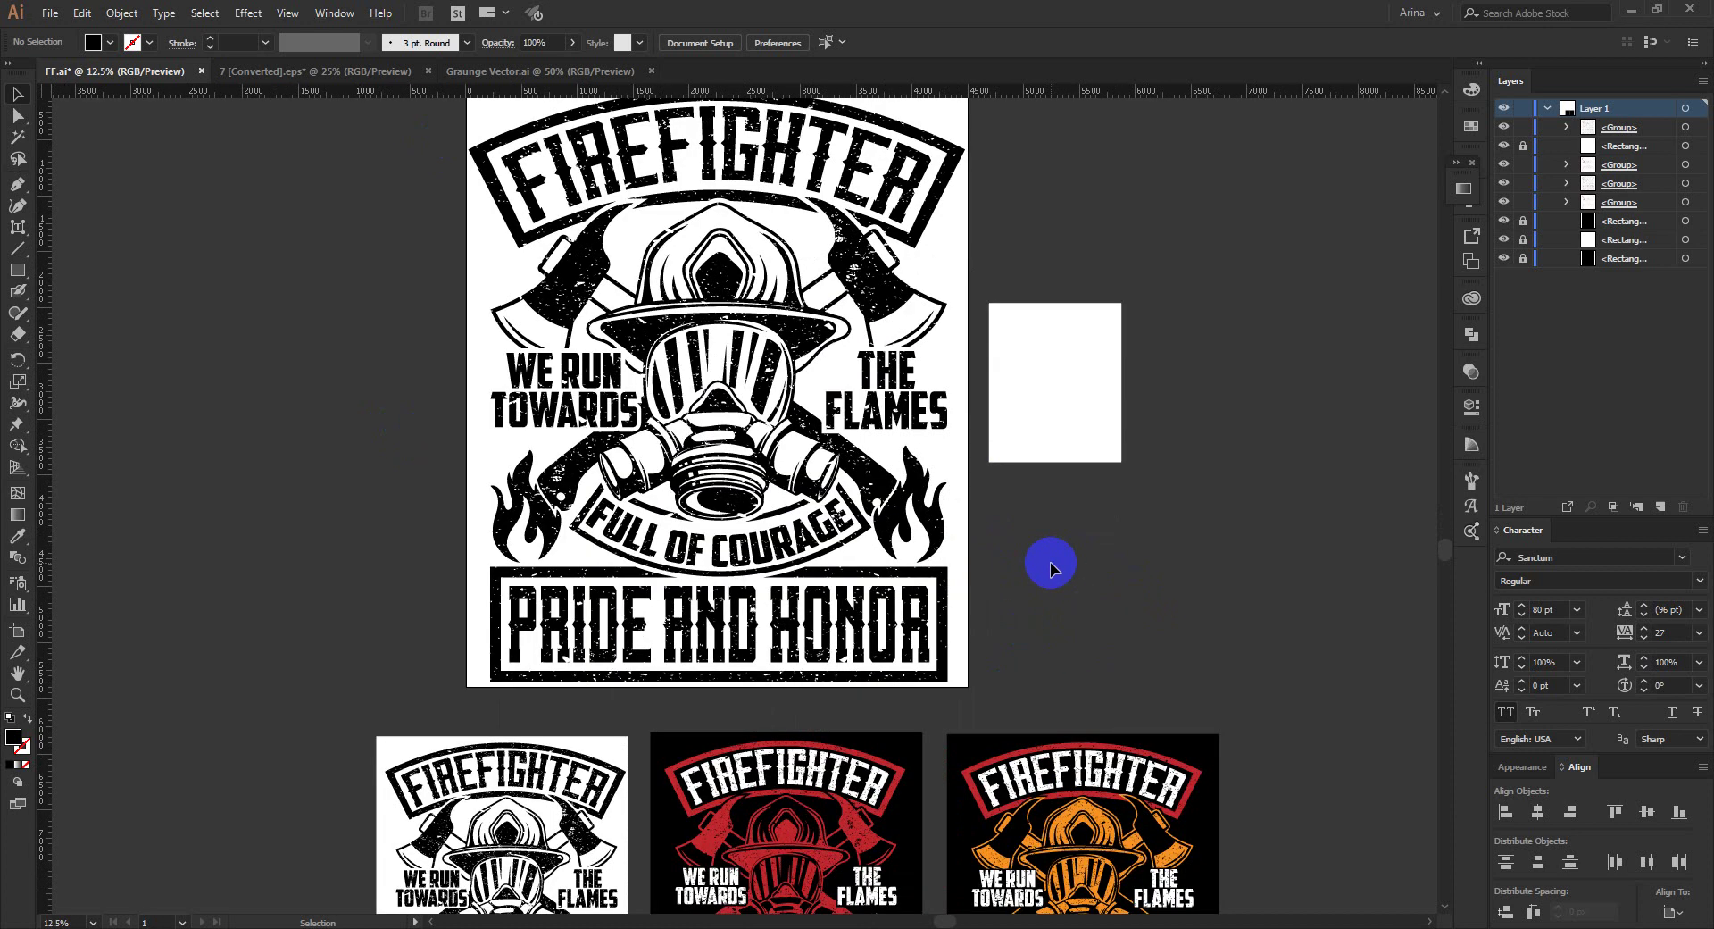
scroll(1050, 561, up, 2)
scroll(1050, 561, up, 1)
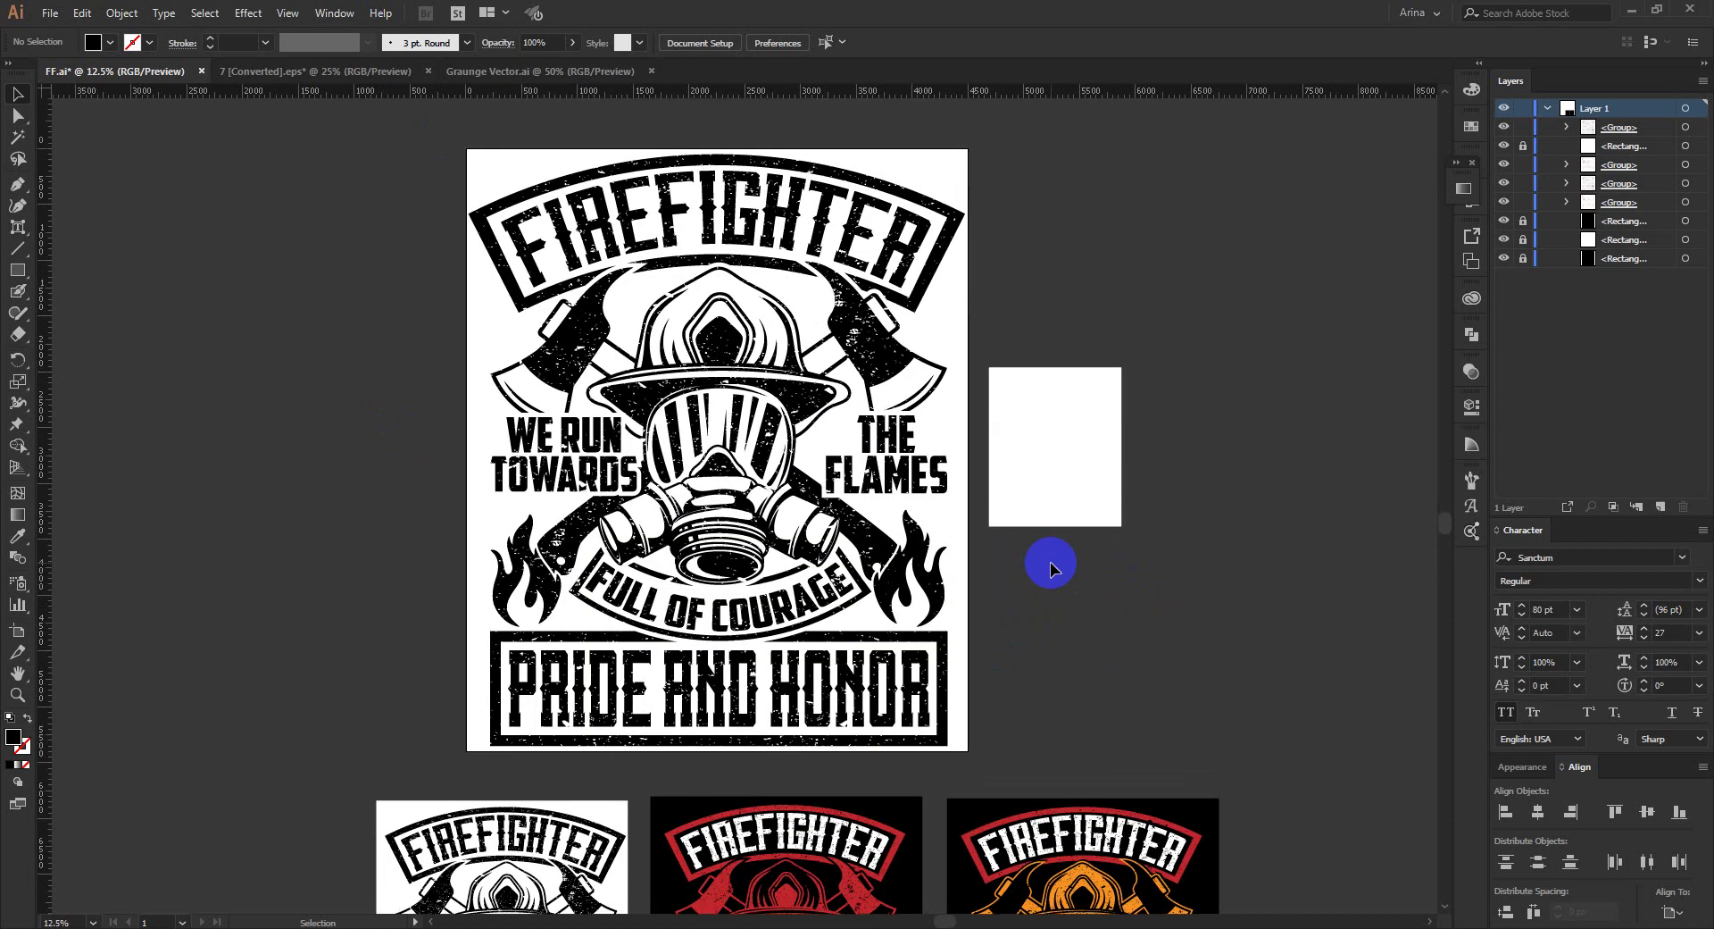